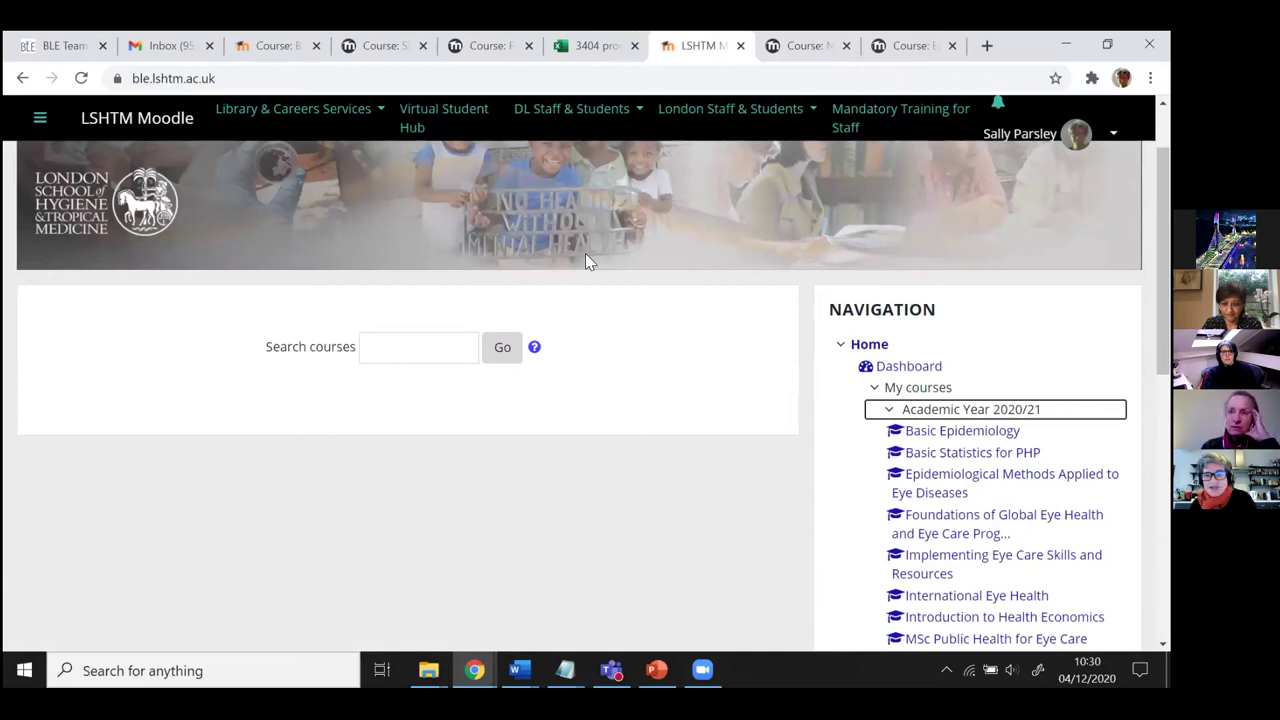
- Open 'Implementing Eye Care Skills and Resources' from the Academic Year 2020/21 navigation list
{"action": "scroll", "coordinate": [588, 262], "scroll_direction": "up", "scroll_amount": 1}
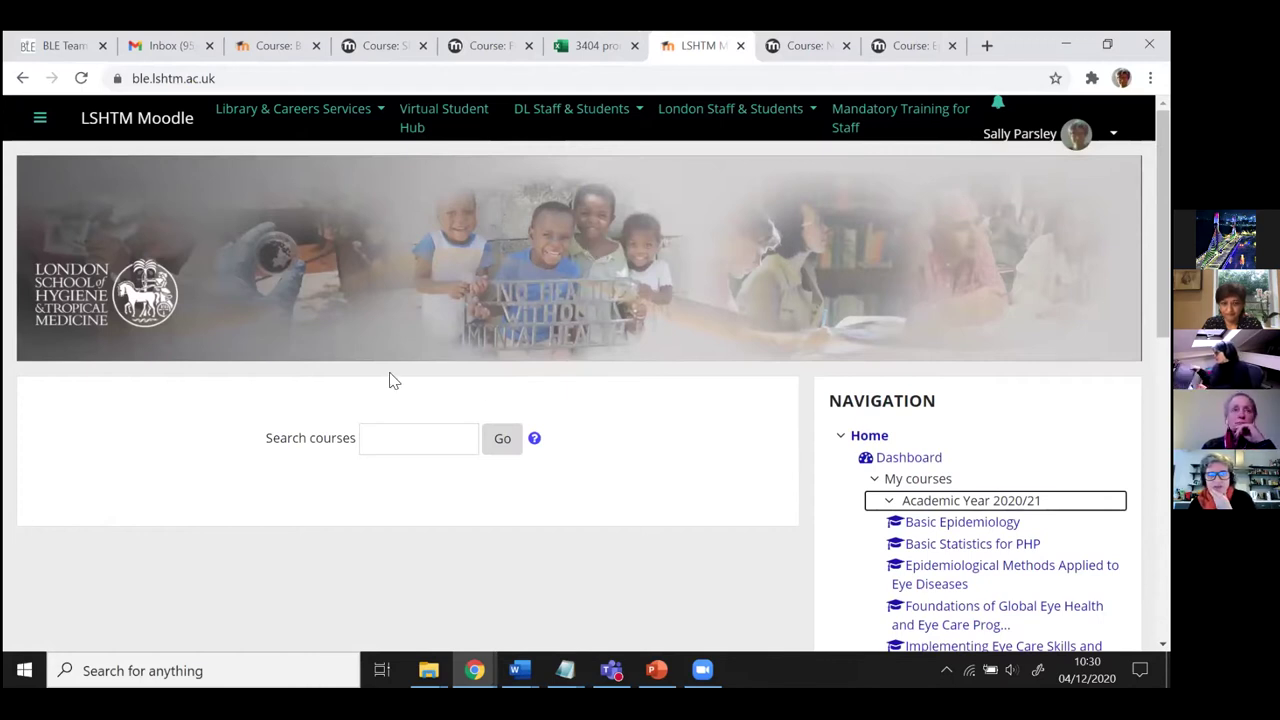
{"action": "scroll", "coordinate": [390, 372], "scroll_direction": "down", "scroll_amount": 1}
{"action": "scroll", "coordinate": [372, 390], "scroll_direction": "down", "scroll_amount": 2}
{"action": "scroll", "coordinate": [372, 390], "scroll_direction": "up", "scroll_amount": 1}
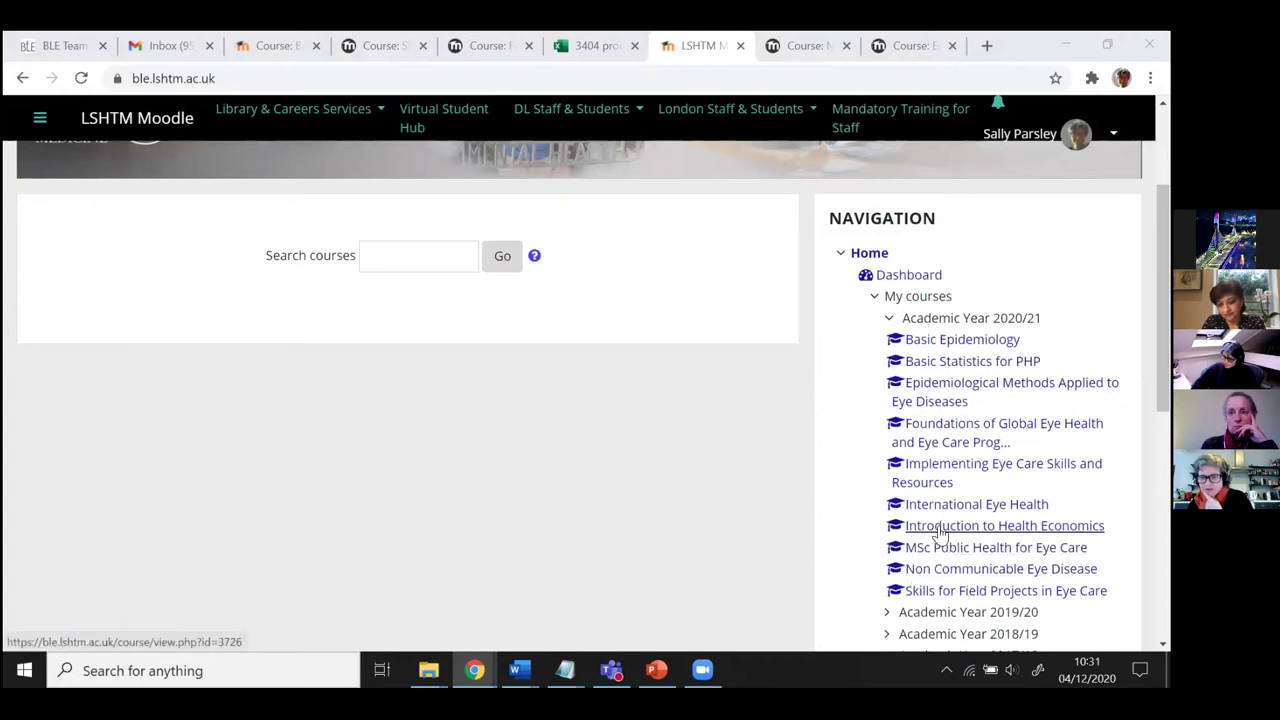
{"action": "left_click", "coordinate": [948, 468]}
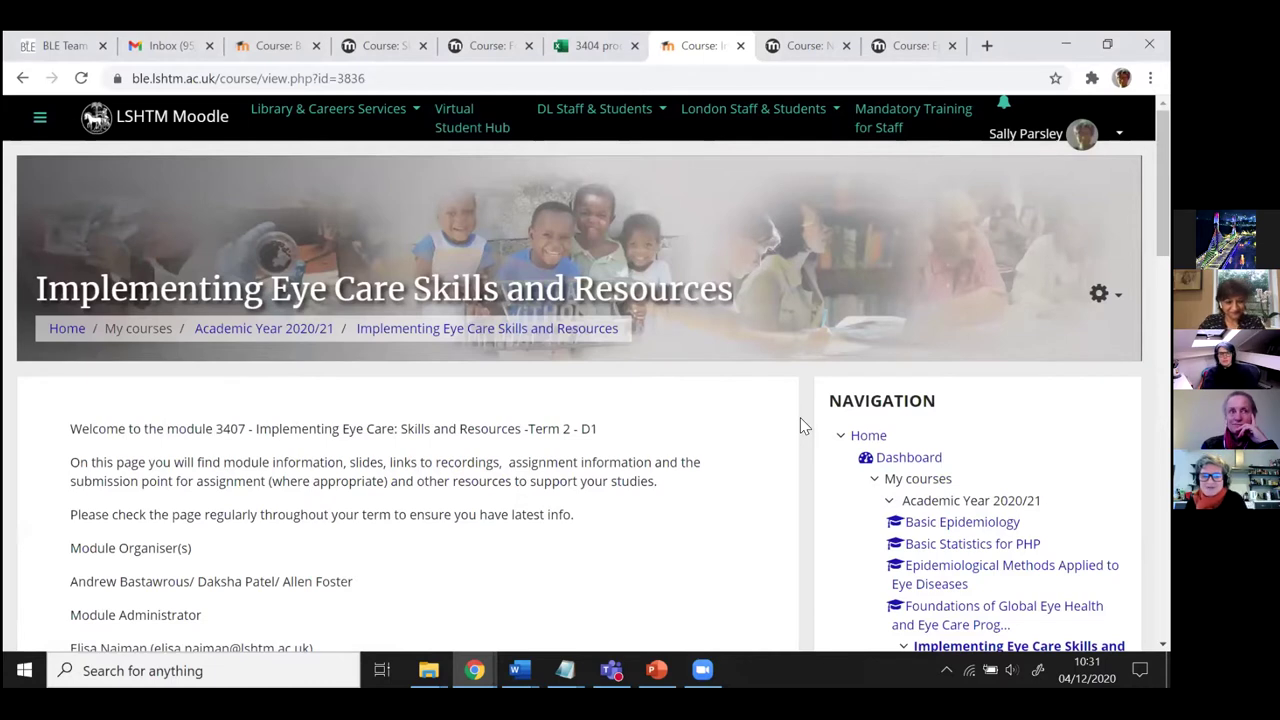
{"action": "scroll", "coordinate": [703, 409], "scroll_direction": "down", "scroll_amount": 1}
{"action": "scroll", "coordinate": [702, 402], "scroll_direction": "down", "scroll_amount": 3}
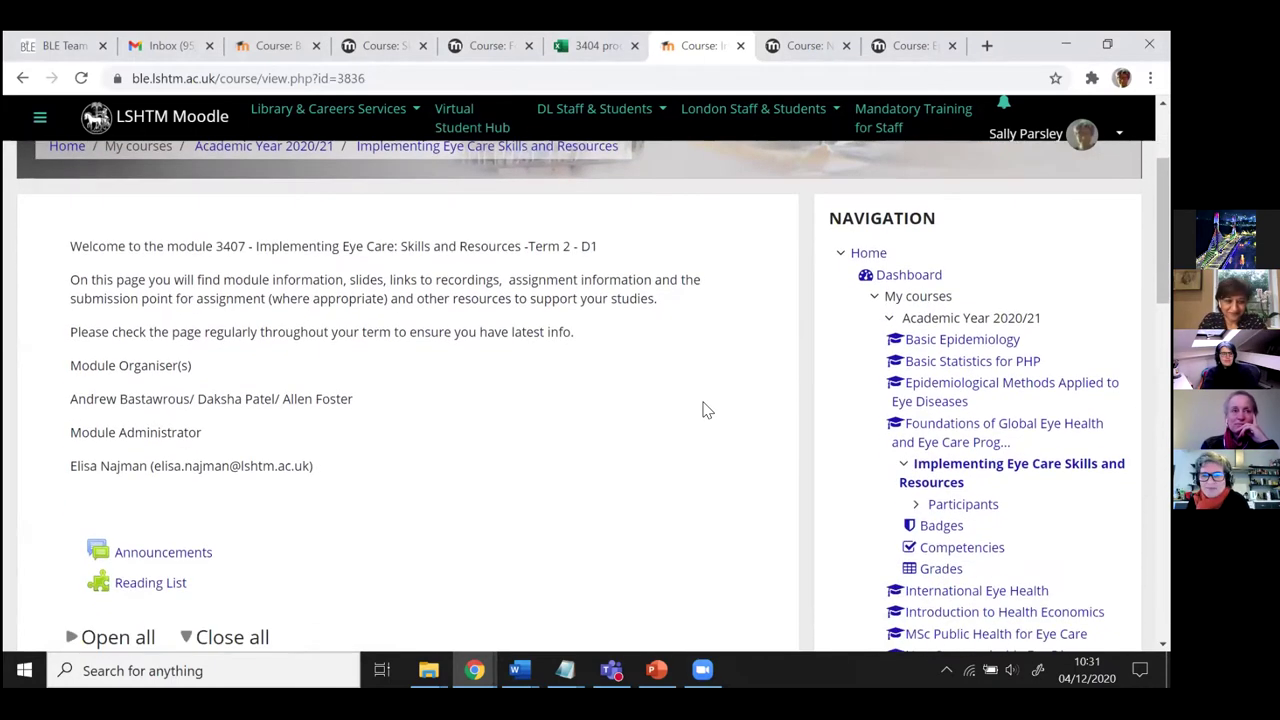
{"action": "scroll", "coordinate": [703, 405], "scroll_direction": "down", "scroll_amount": 6}
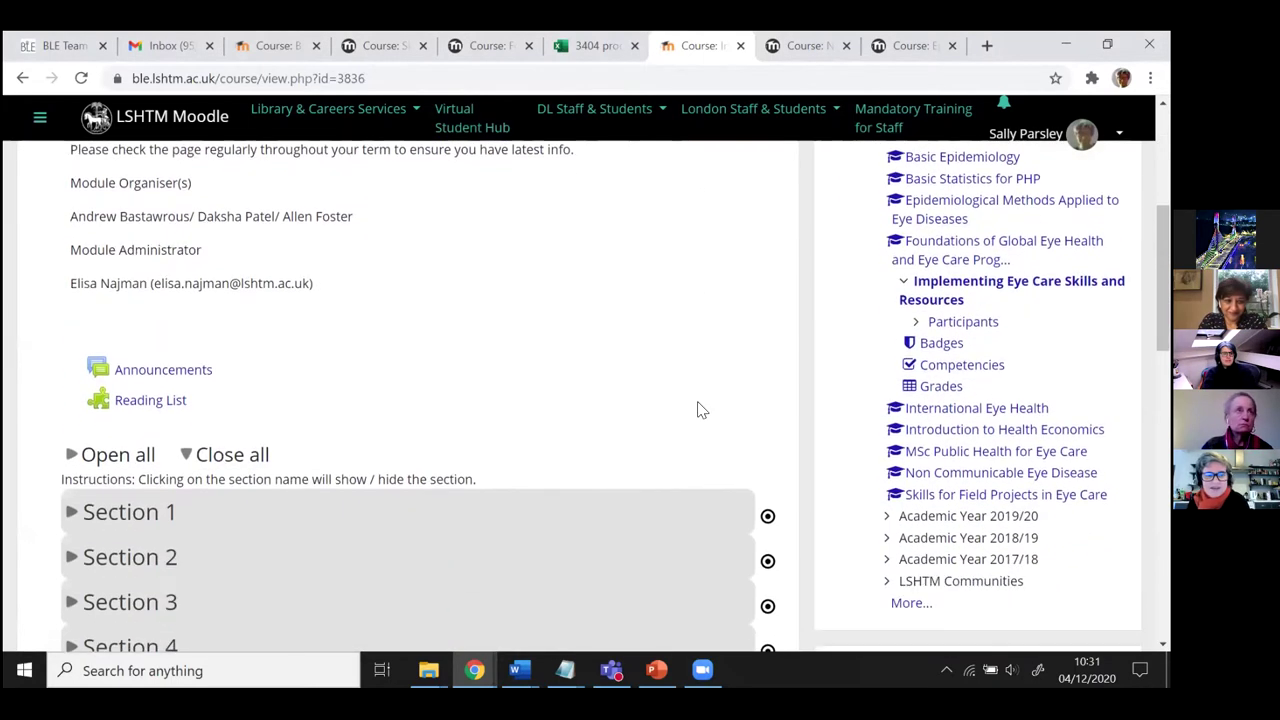
{"action": "scroll", "coordinate": [697, 409], "scroll_direction": "up", "scroll_amount": 4}
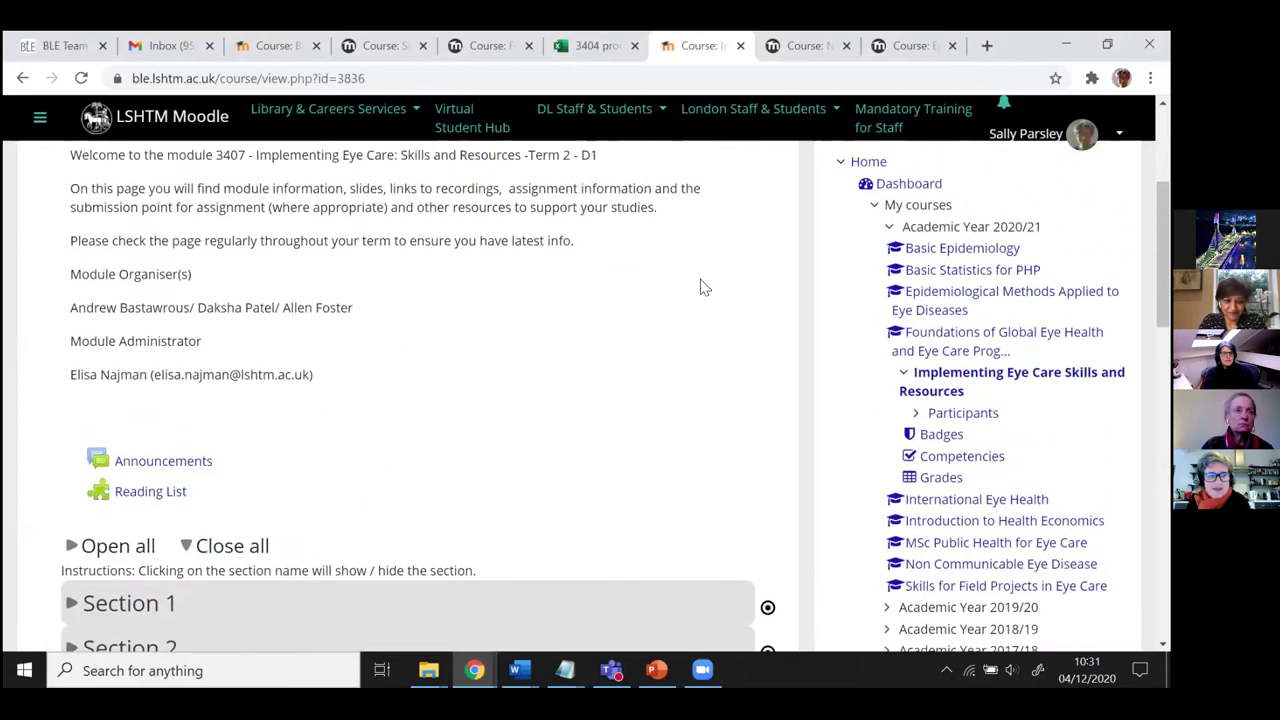
{"action": "left_click", "coordinate": [838, 162]}
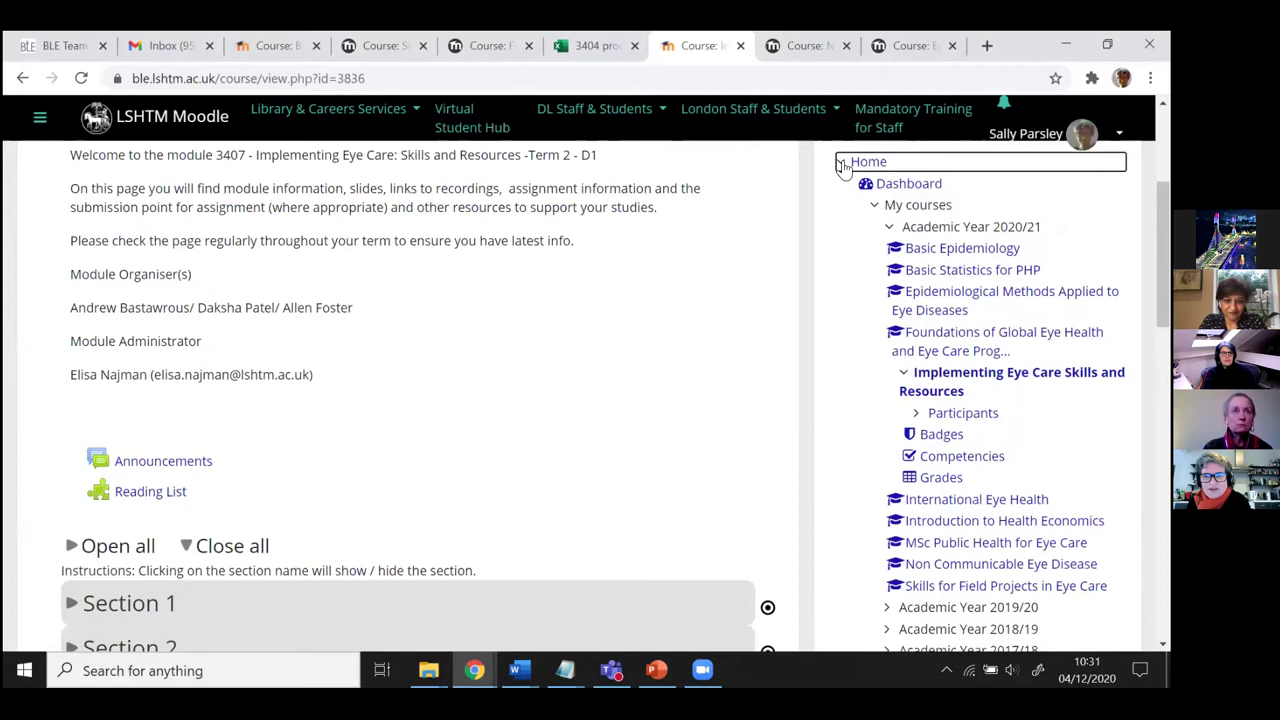
{"action": "scroll", "coordinate": [358, 393], "scroll_direction": "down", "scroll_amount": 2}
{"action": "scroll", "coordinate": [360, 386], "scroll_direction": "up", "scroll_amount": 1}
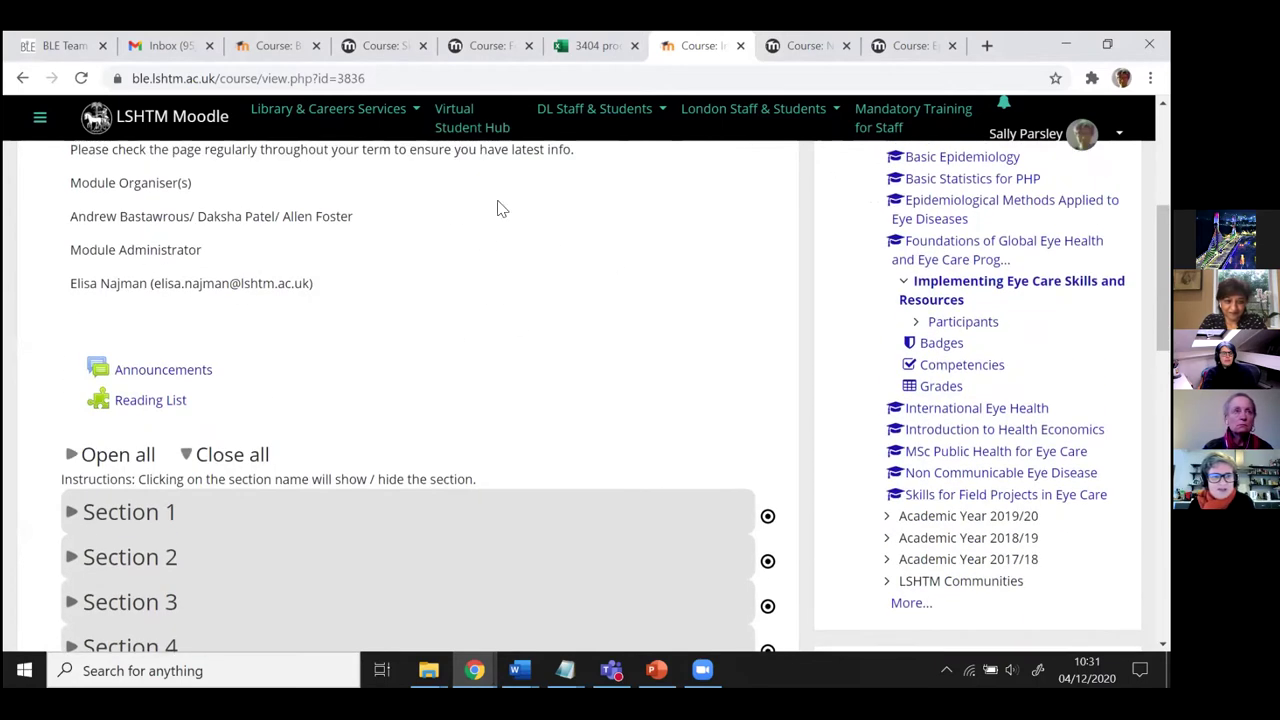
{"action": "scroll", "coordinate": [281, 247], "scroll_direction": "up", "scroll_amount": 1}
{"action": "scroll", "coordinate": [260, 428], "scroll_direction": "down", "scroll_amount": 3}
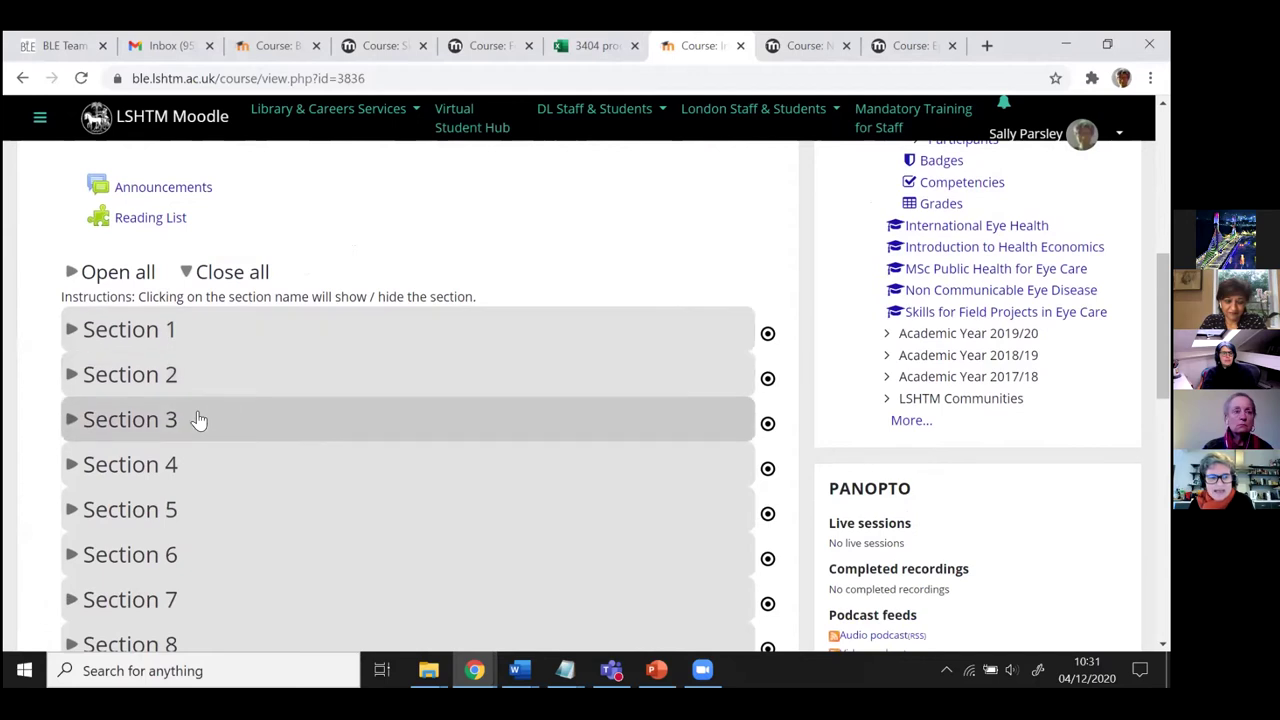
{"action": "left_click", "coordinate": [132, 338]}
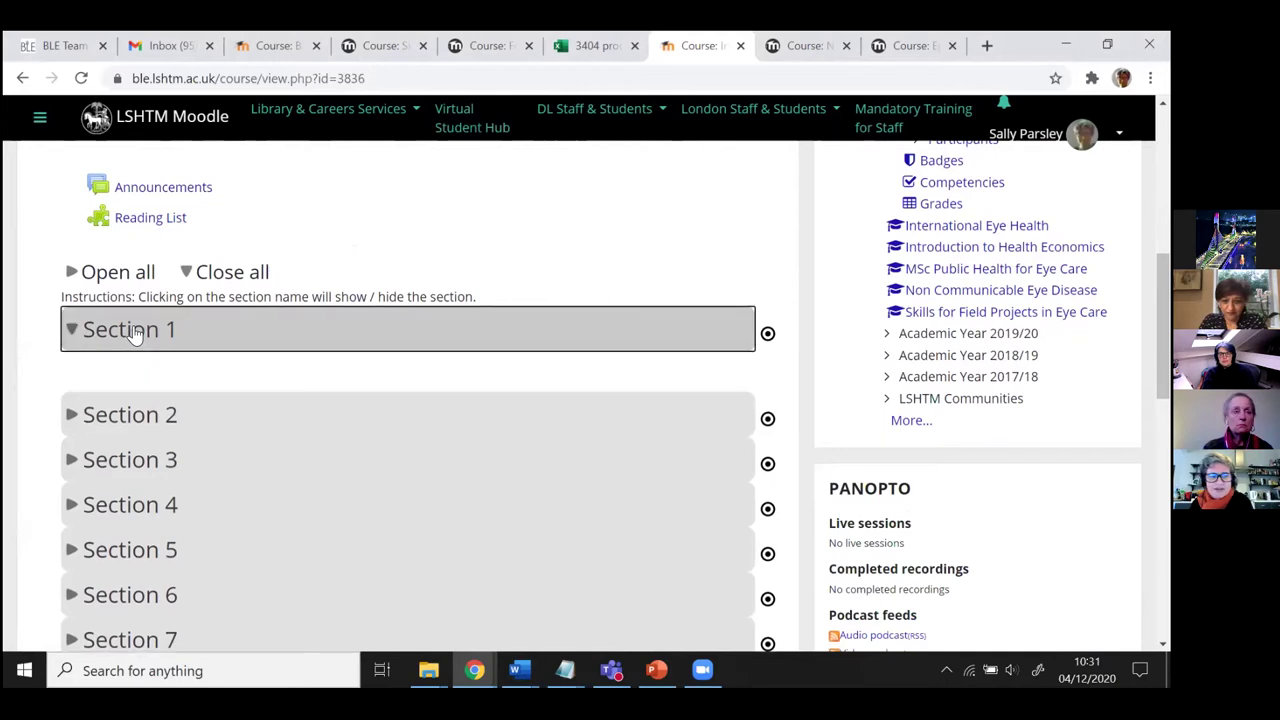
{"action": "left_click", "coordinate": [188, 340]}
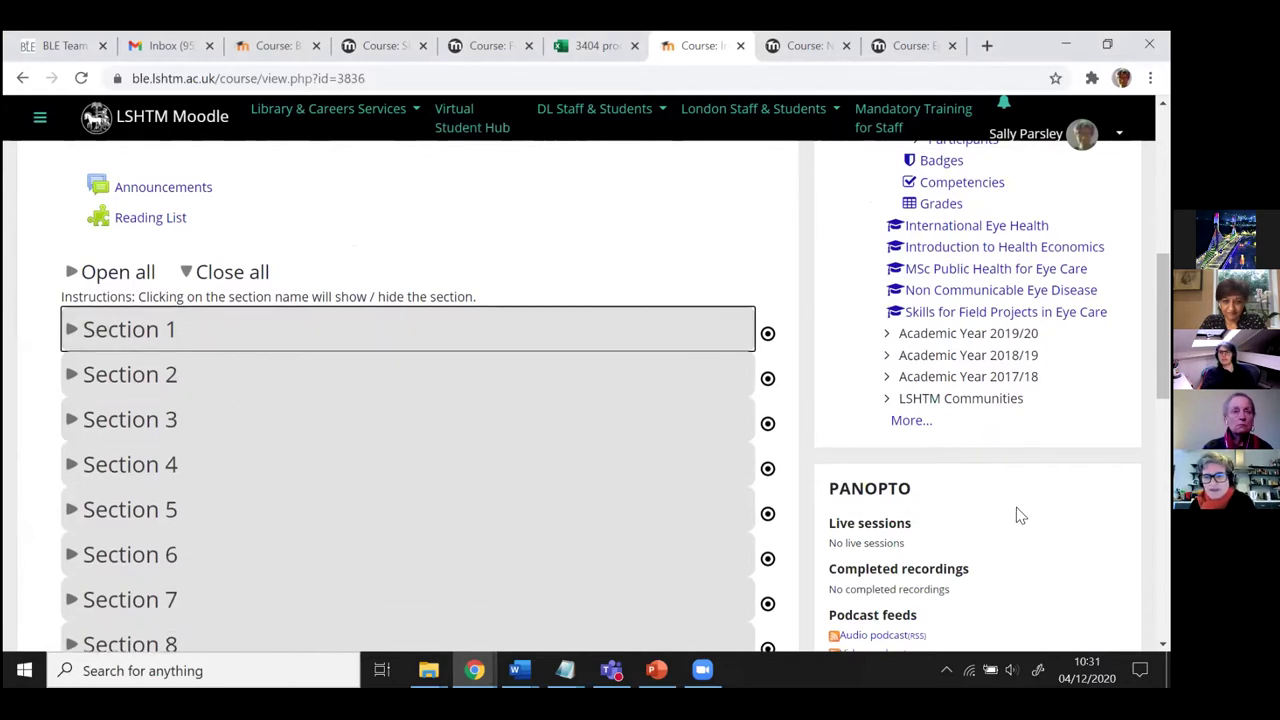
- Expand Section 4, highlight its Panopto 'No completed recordings' note, and scan the collapsed sections below
{"action": "scroll", "coordinate": [1011, 515], "scroll_direction": "down", "scroll_amount": 3}
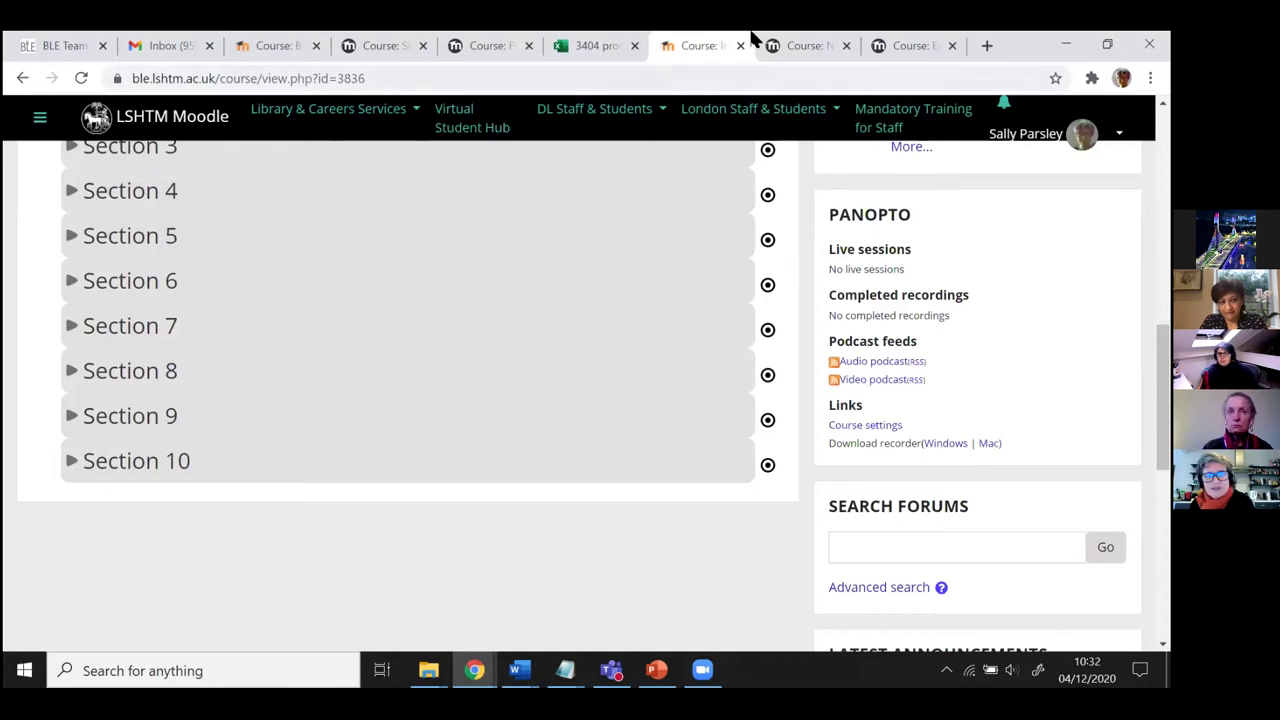
{"action": "left_click", "coordinate": [170, 200]}
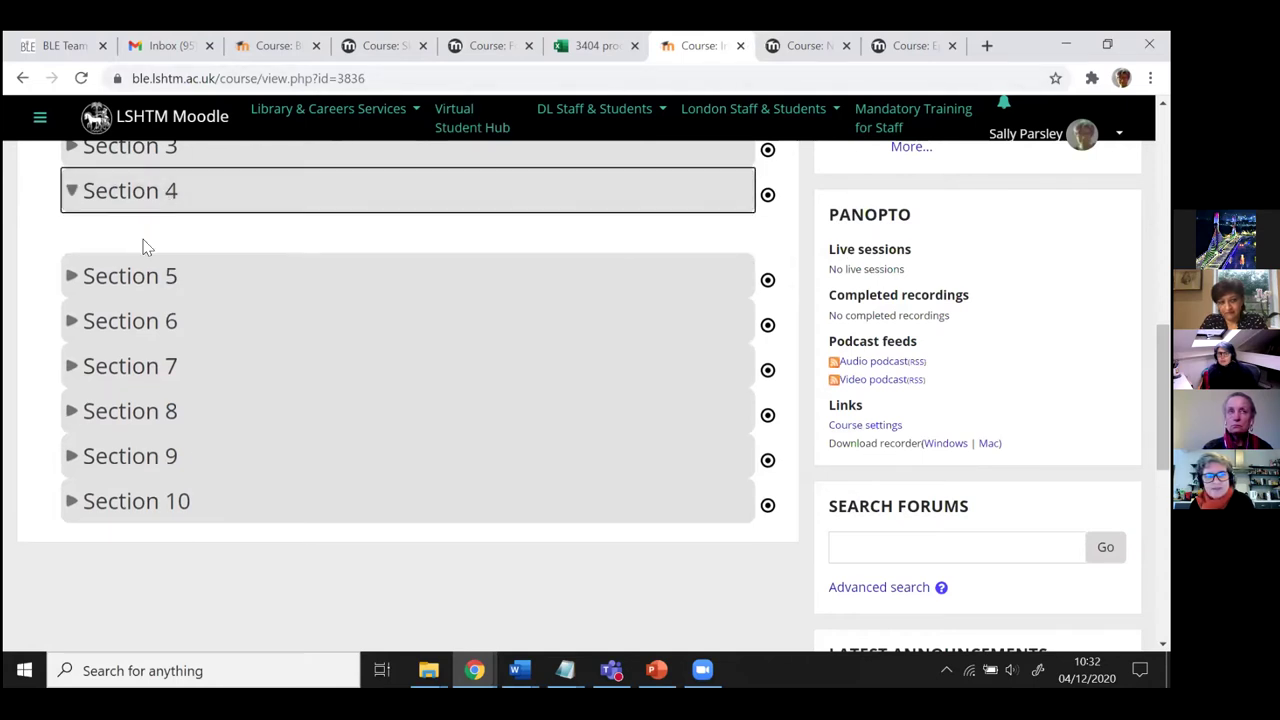
{"action": "left_click", "coordinate": [831, 268]}
{"action": "left_click_drag", "start_coordinate": [830, 315], "coordinate": [995, 317]}
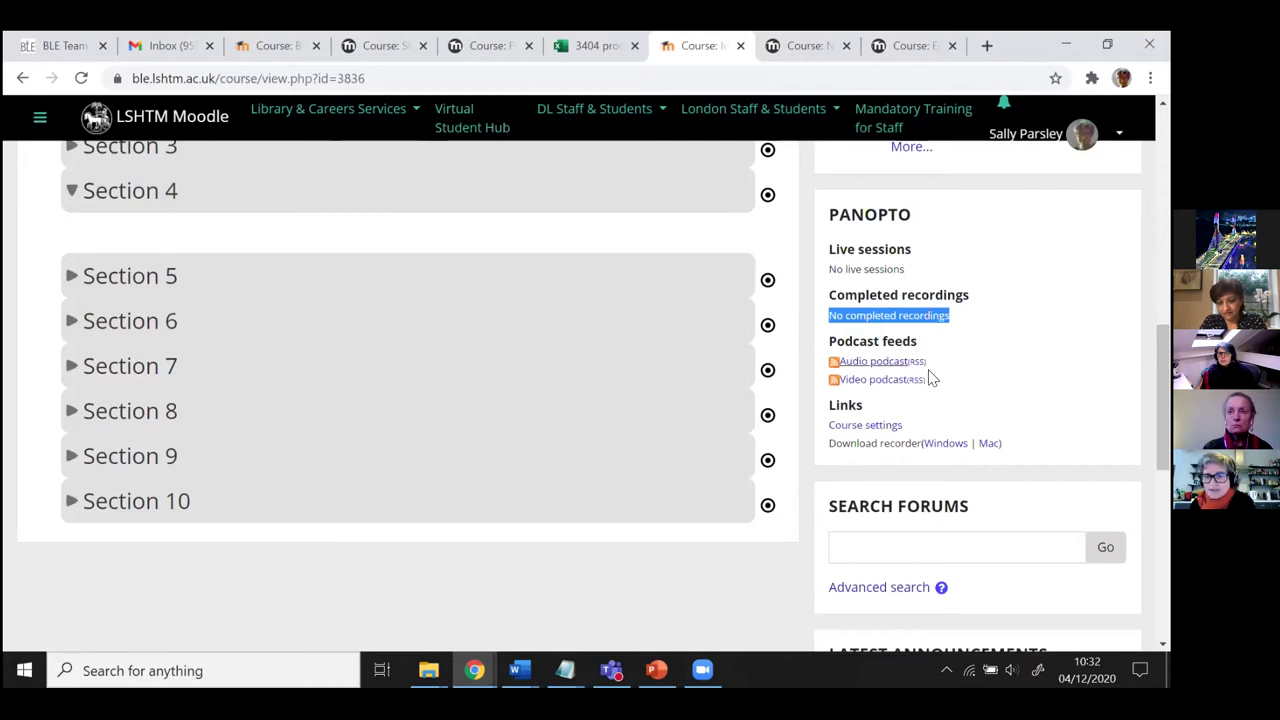
{"action": "scroll", "coordinate": [900, 440], "scroll_direction": "down", "scroll_amount": 2}
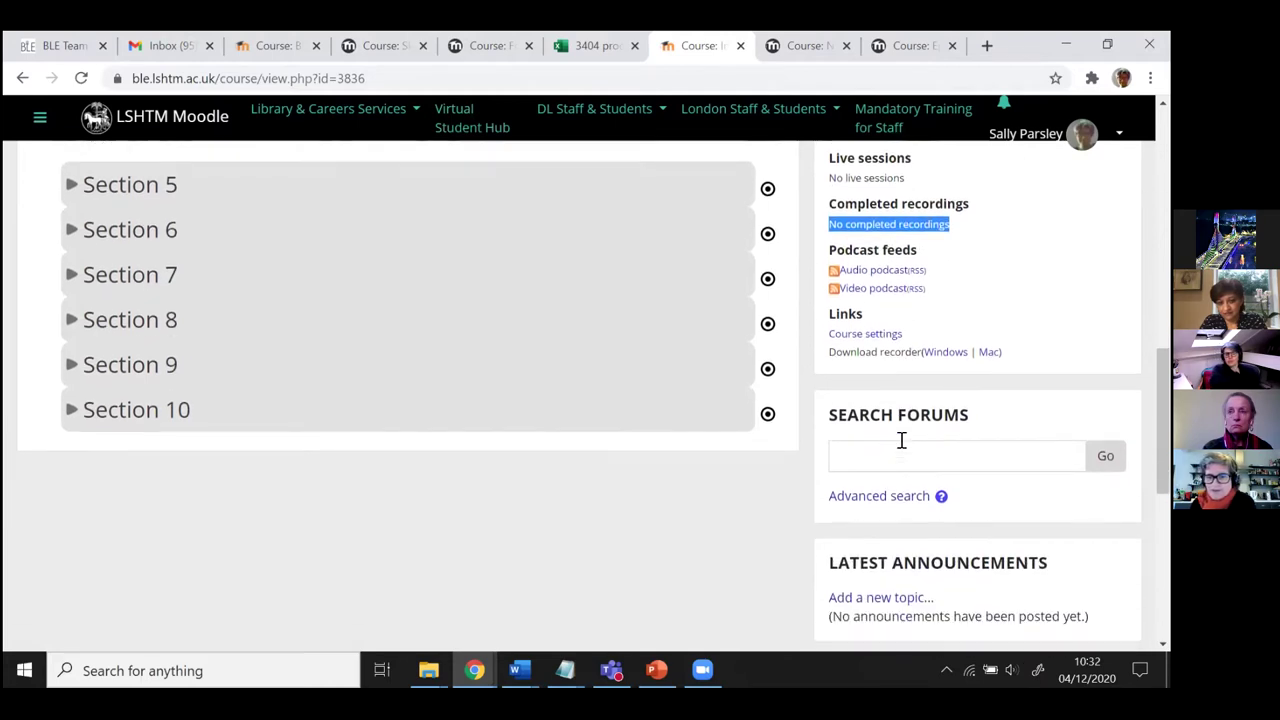
{"action": "scroll", "coordinate": [918, 482], "scroll_direction": "down", "scroll_amount": 1}
{"action": "scroll", "coordinate": [950, 522], "scroll_direction": "down", "scroll_amount": 1}
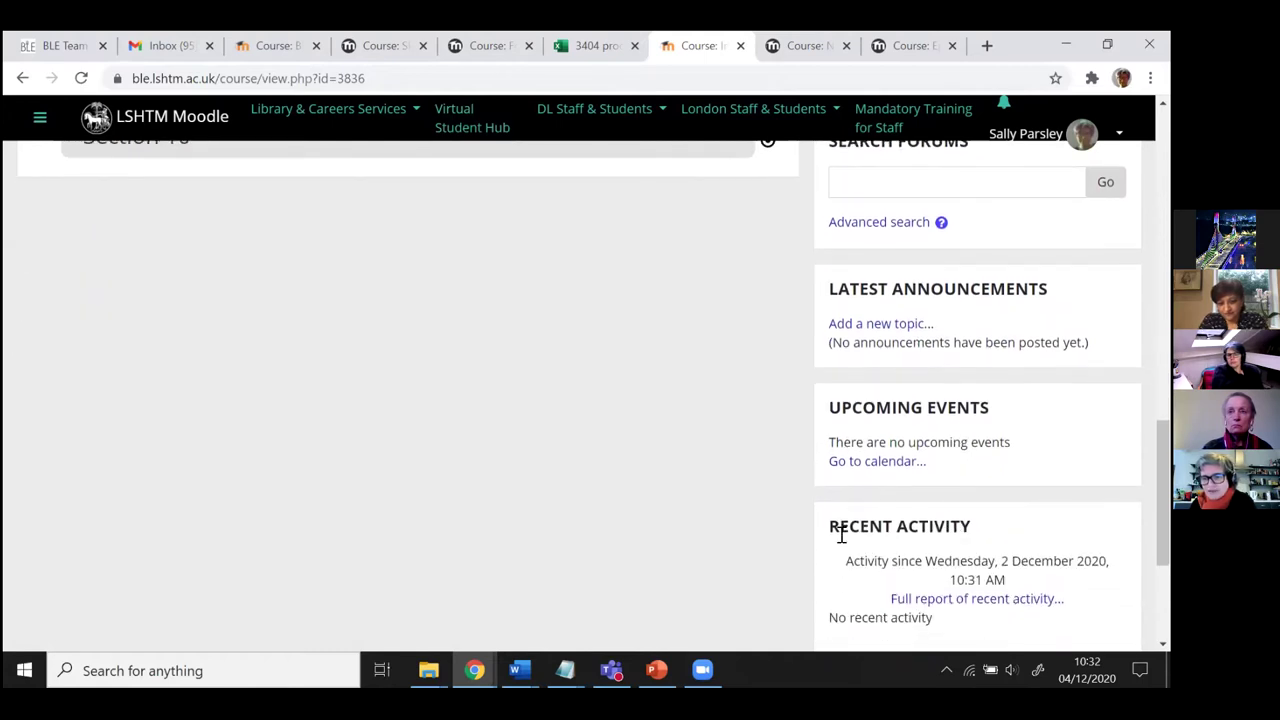
{"action": "scroll", "coordinate": [515, 392], "scroll_direction": "up", "scroll_amount": 1}
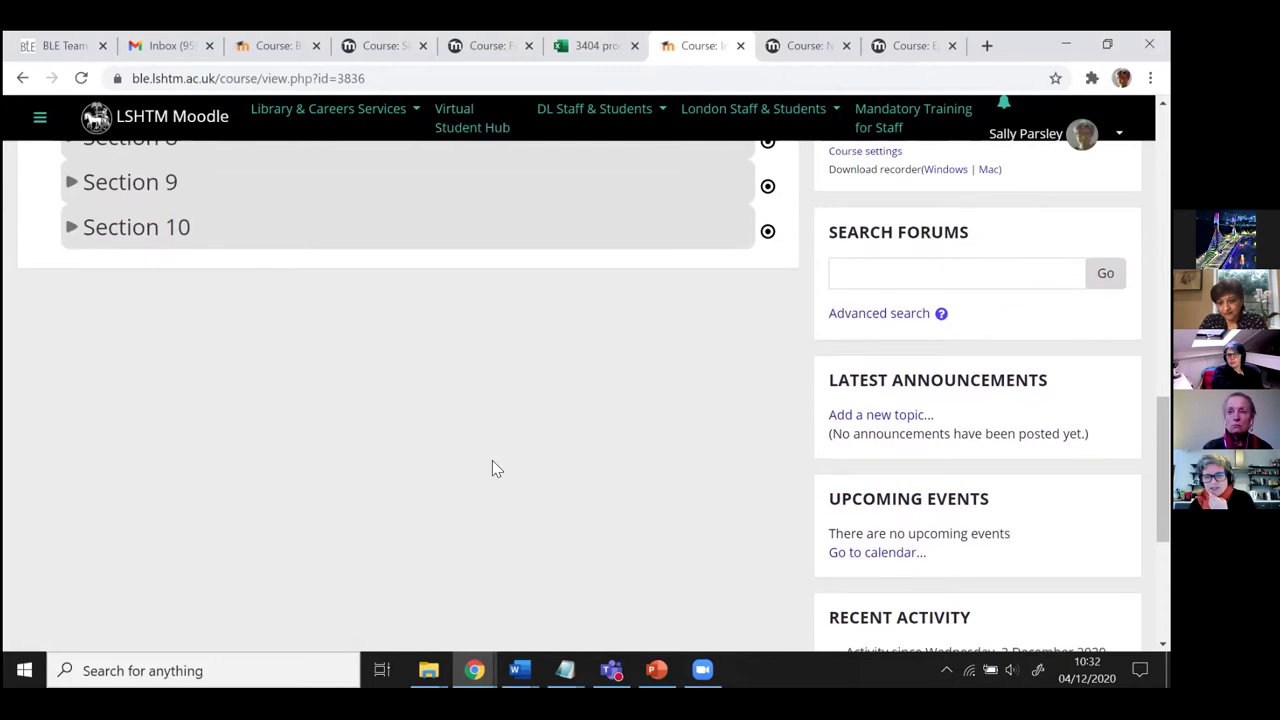
{"action": "scroll", "coordinate": [492, 462], "scroll_direction": "up", "scroll_amount": 1}
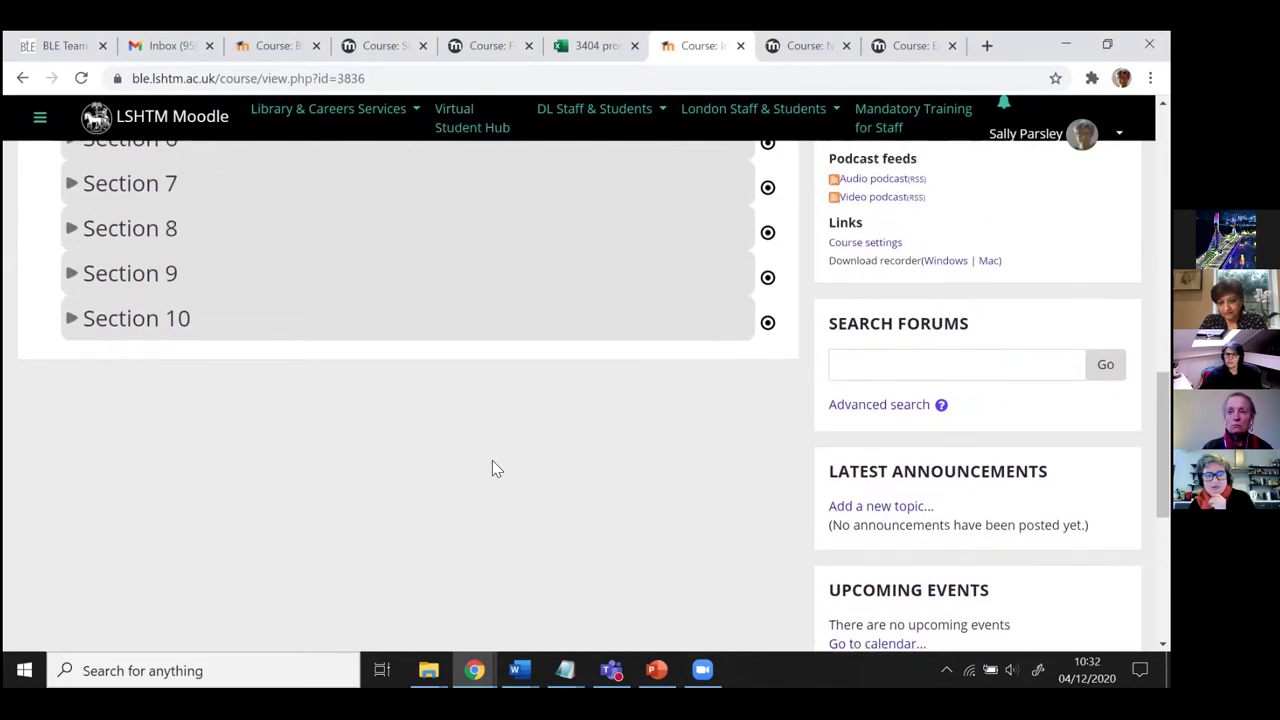
{"action": "scroll", "coordinate": [492, 466], "scroll_direction": "up", "scroll_amount": 3}
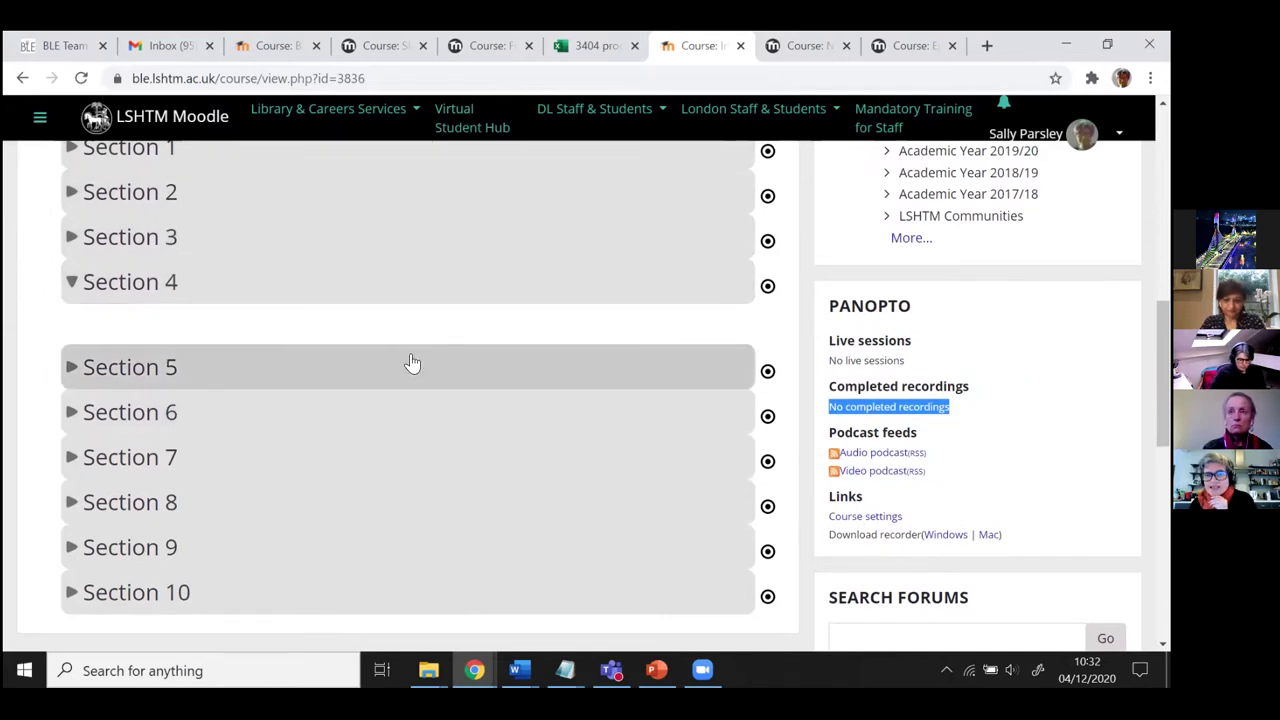
{"action": "scroll", "coordinate": [411, 363], "scroll_direction": "up", "scroll_amount": 2}
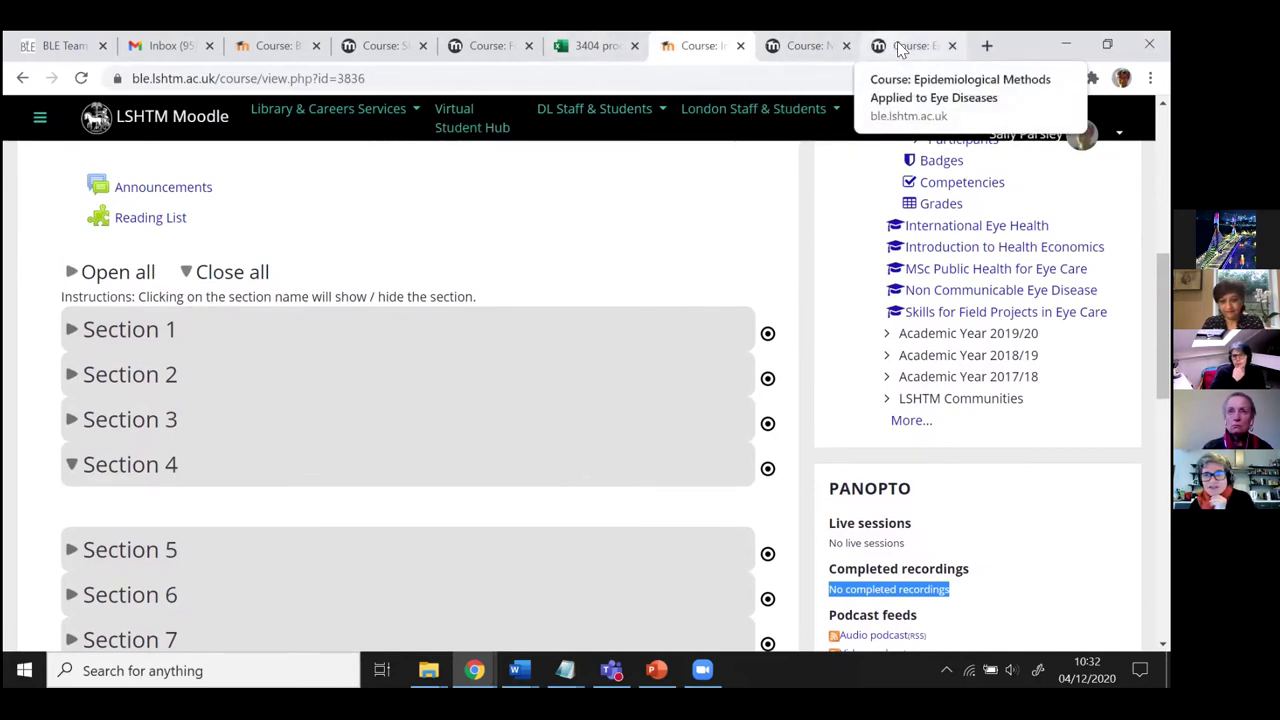
- Switch to the Epidemiological Methods Applied to Eye Diseases course and collapse its Introduction section
{"action": "left_click", "coordinate": [901, 52]}
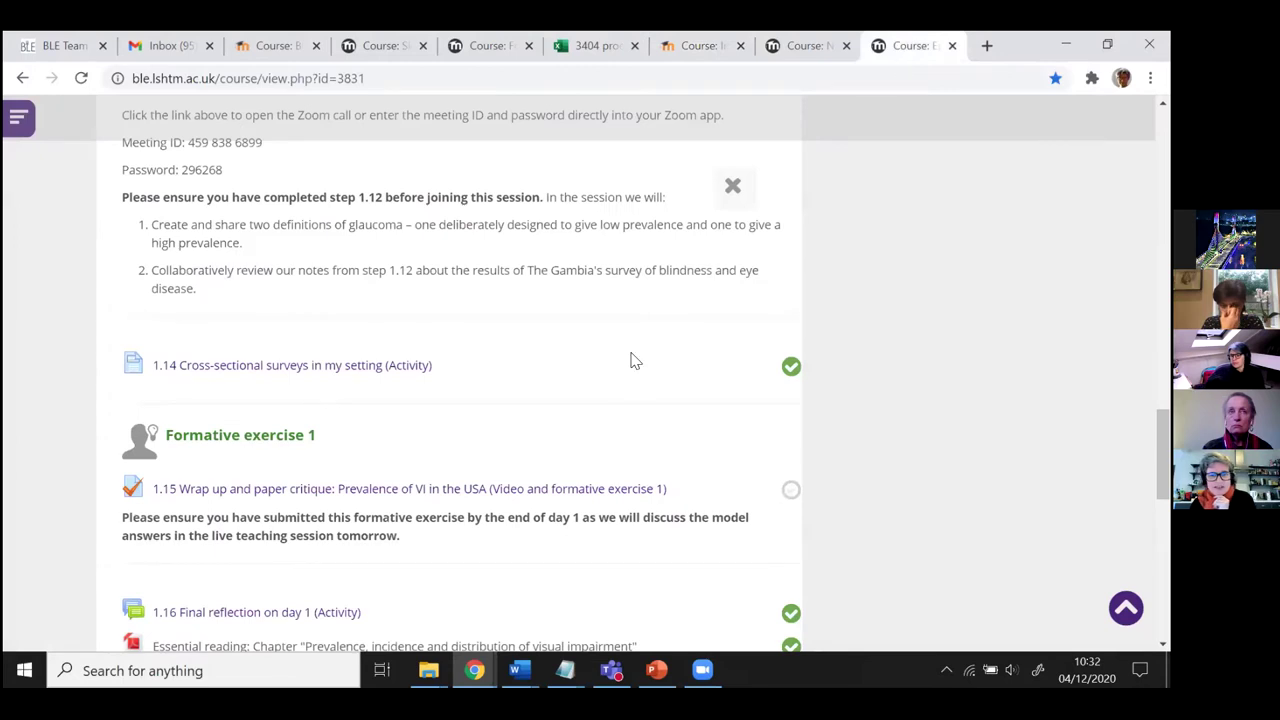
{"action": "scroll", "coordinate": [640, 386], "scroll_direction": "up", "scroll_amount": 10}
{"action": "scroll", "coordinate": [678, 414], "scroll_direction": "up", "scroll_amount": 5}
{"action": "left_click", "coordinate": [734, 404]}
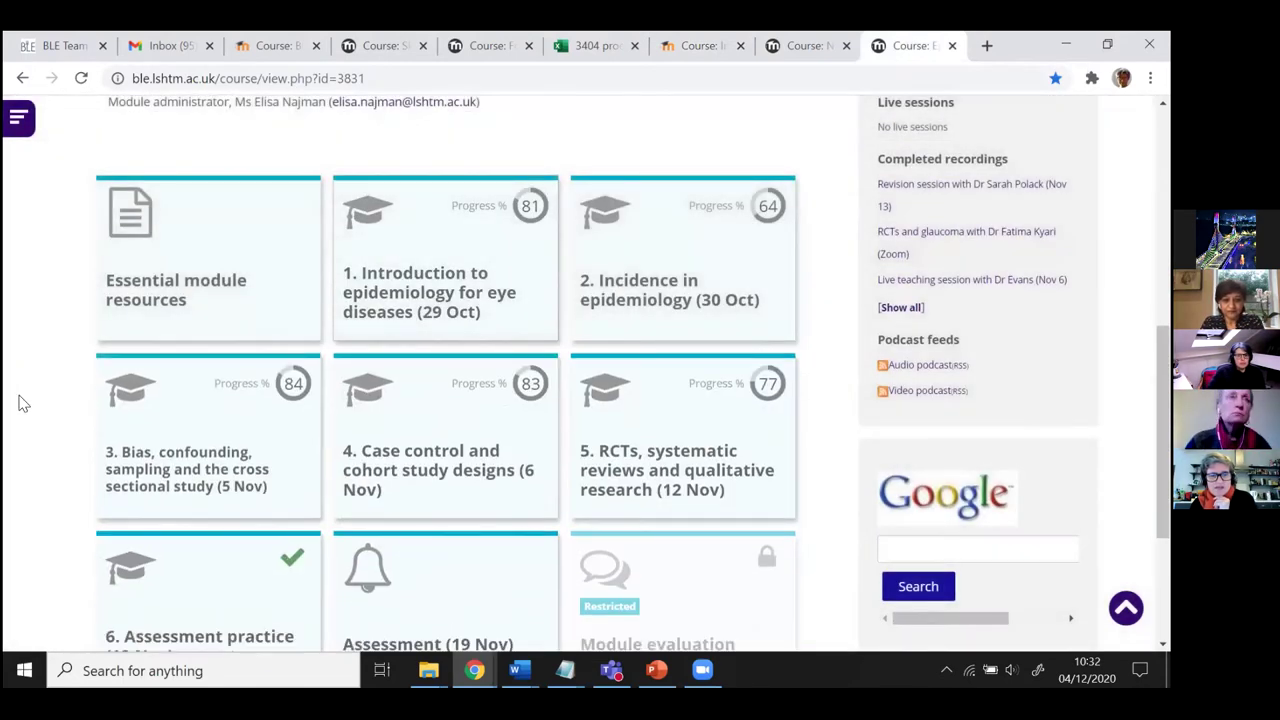
{"action": "scroll", "coordinate": [20, 402], "scroll_direction": "up", "scroll_amount": 4}
{"action": "scroll", "coordinate": [20, 402], "scroll_direction": "up", "scroll_amount": 2}
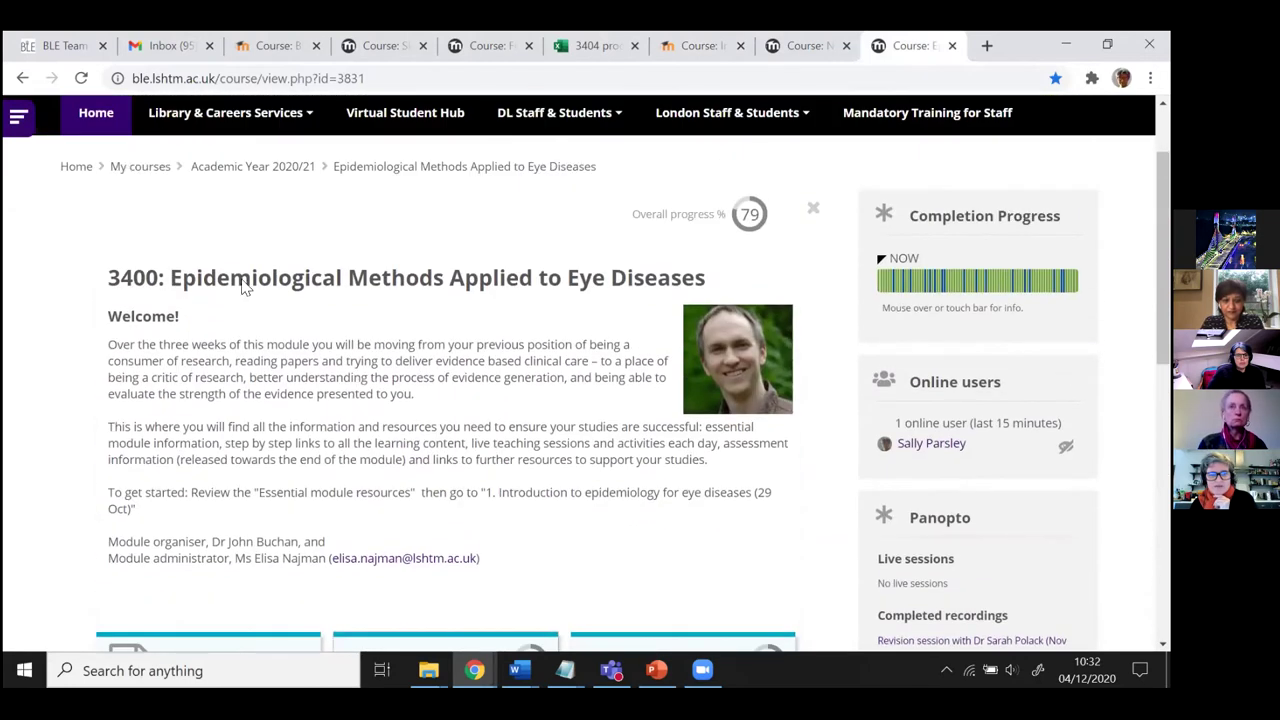
- Compare with the other course tabs, then review topic tiles 1–5 showing 64% to 84% progress
{"action": "left_click", "coordinate": [803, 45]}
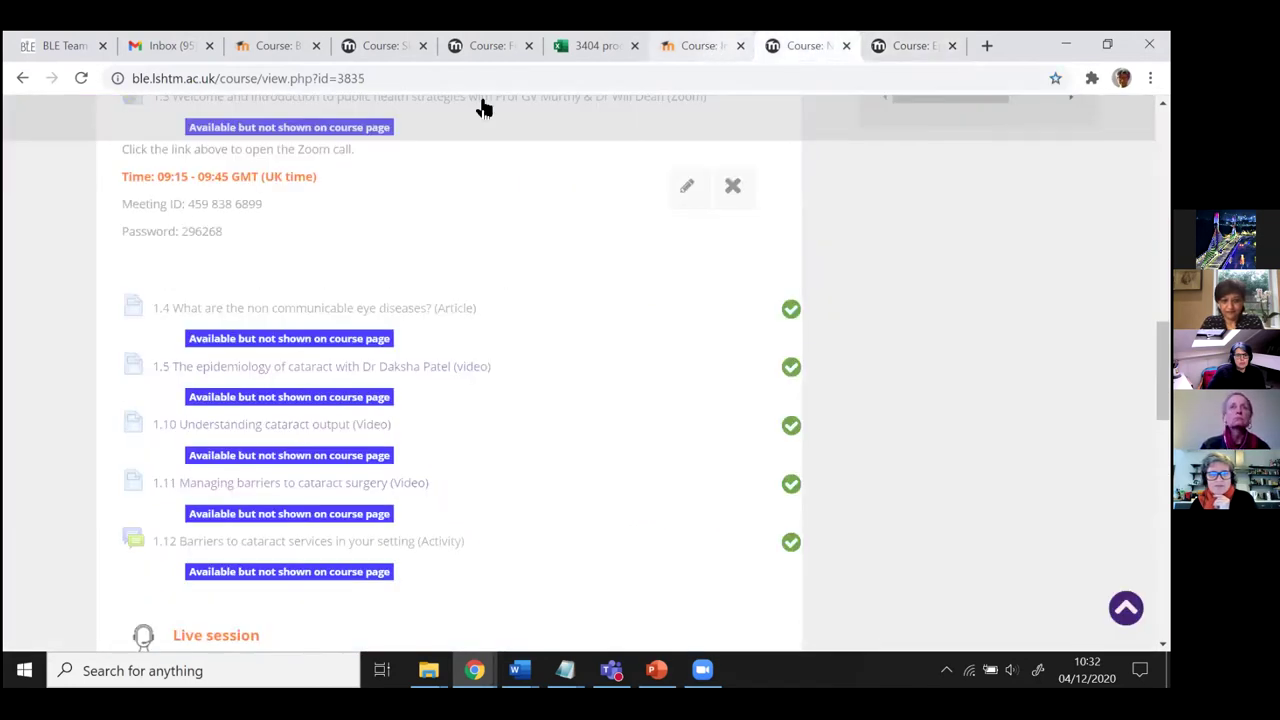
{"action": "left_click", "coordinate": [700, 45]}
{"action": "left_click", "coordinate": [905, 45]}
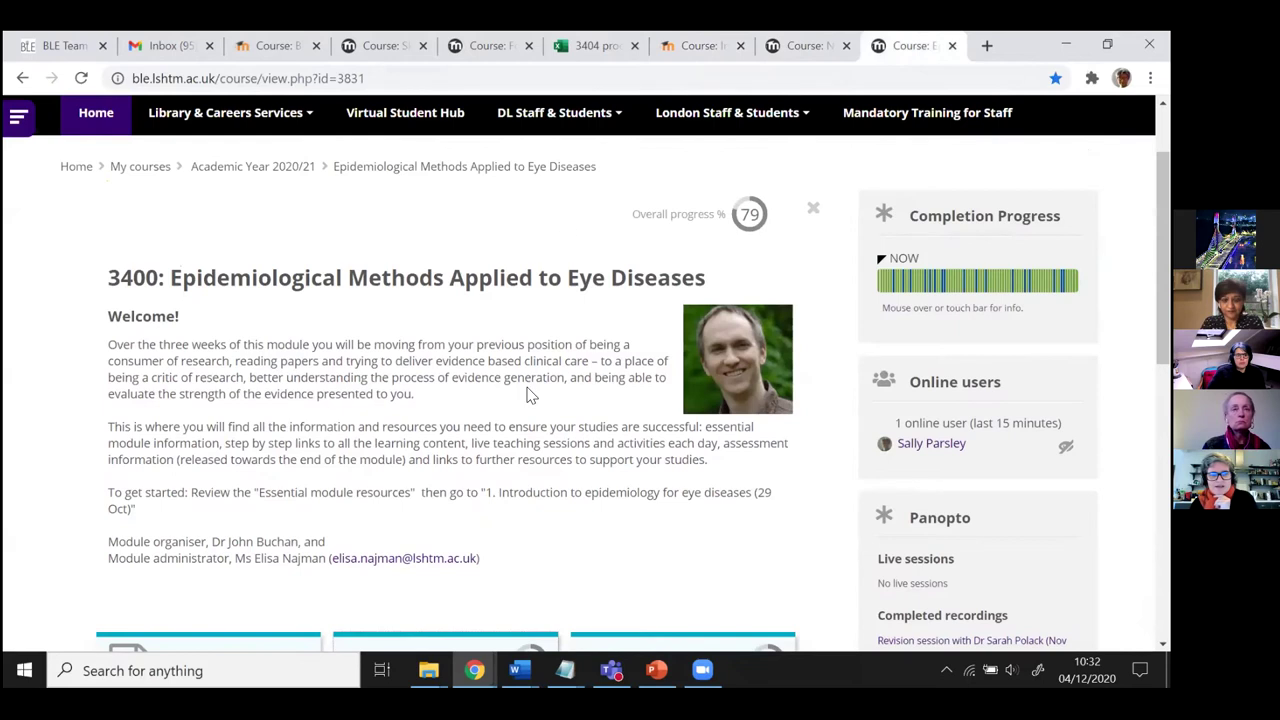
{"action": "scroll", "coordinate": [530, 396], "scroll_direction": "down", "scroll_amount": 1}
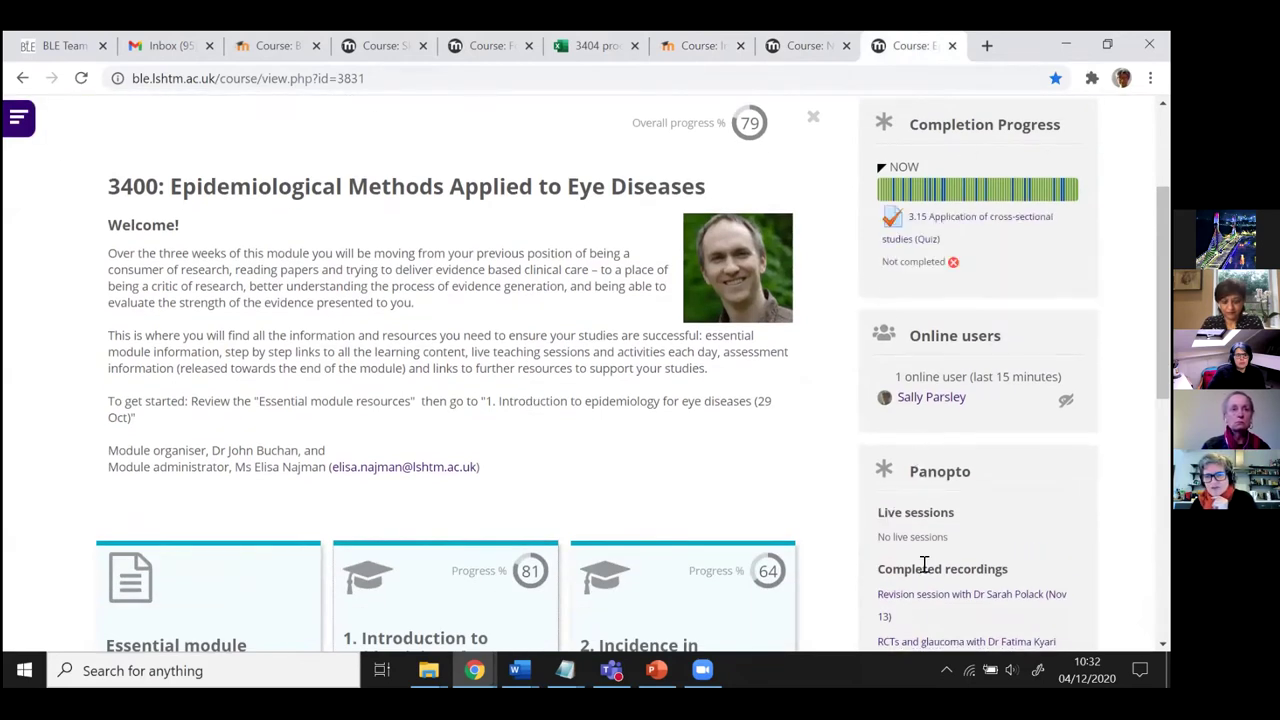
{"action": "scroll", "coordinate": [925, 566], "scroll_direction": "down", "scroll_amount": 5}
{"action": "scroll", "coordinate": [925, 566], "scroll_direction": "up", "scroll_amount": 2}
{"action": "scroll", "coordinate": [925, 566], "scroll_direction": "up", "scroll_amount": 3}
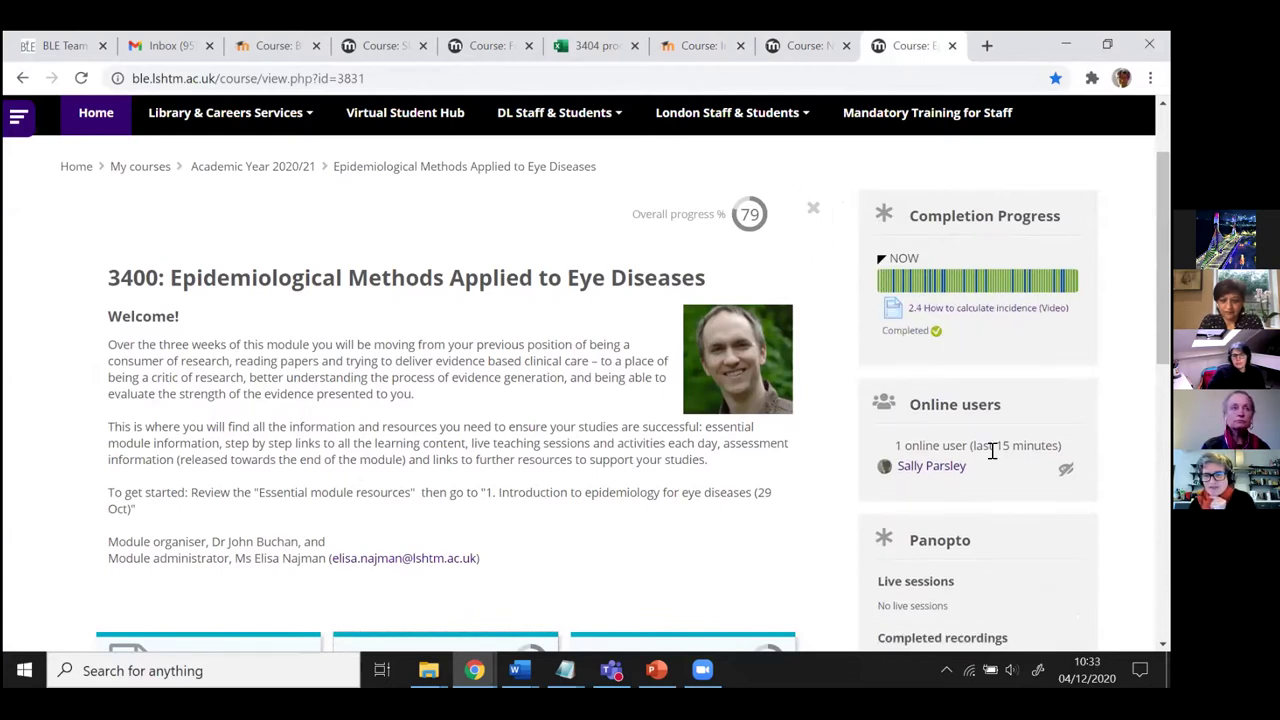
{"action": "scroll", "coordinate": [944, 456], "scroll_direction": "down", "scroll_amount": 3}
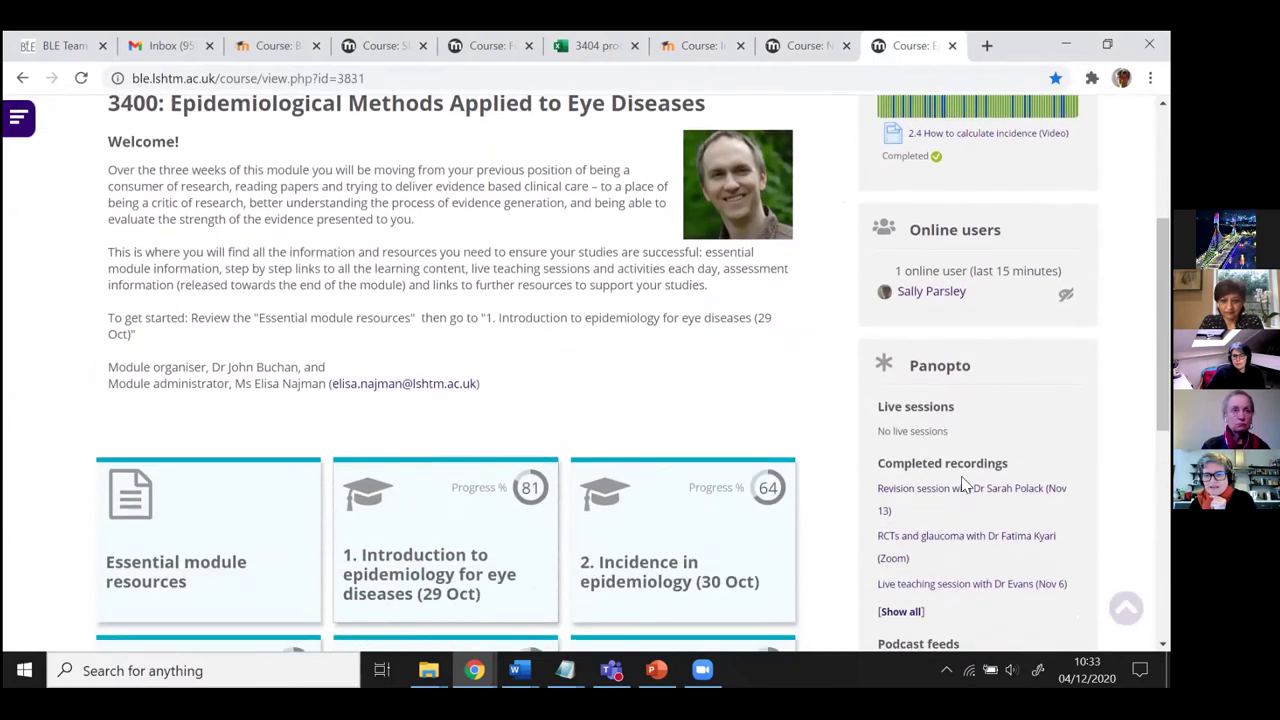
{"action": "scroll", "coordinate": [1000, 444], "scroll_direction": "down", "scroll_amount": 6}
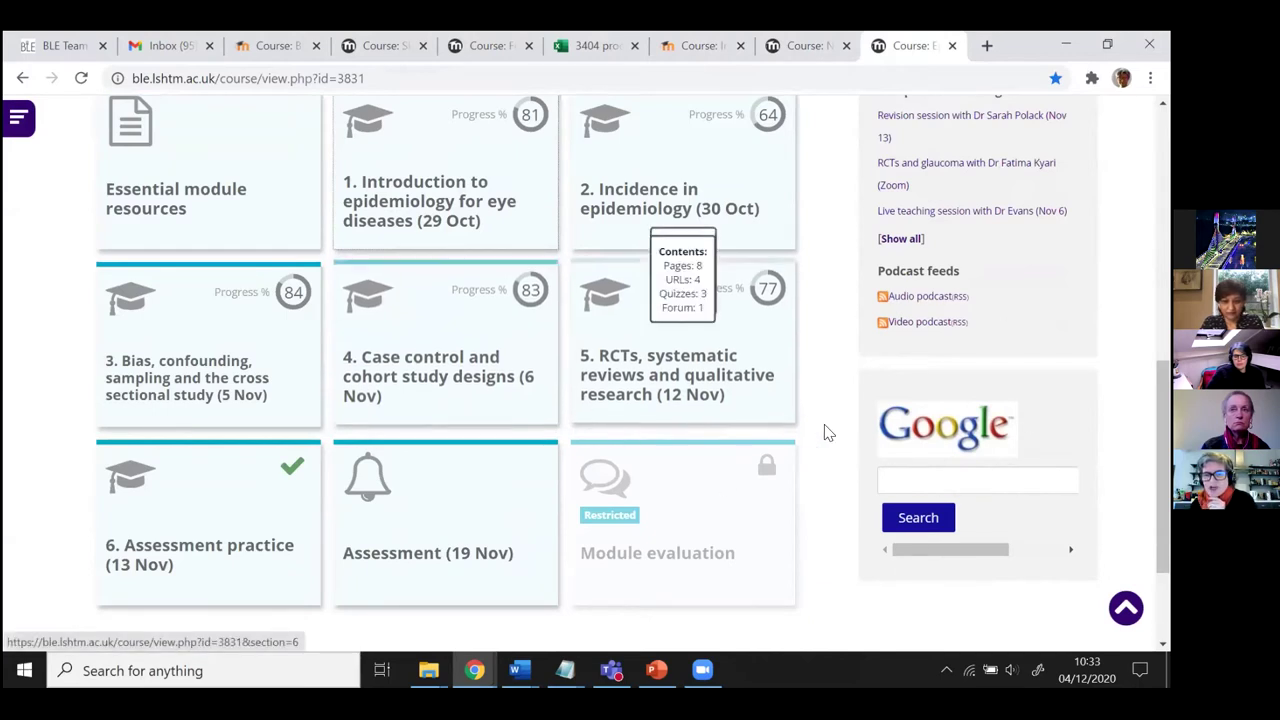
{"action": "scroll", "coordinate": [826, 428], "scroll_direction": "up", "scroll_amount": 3}
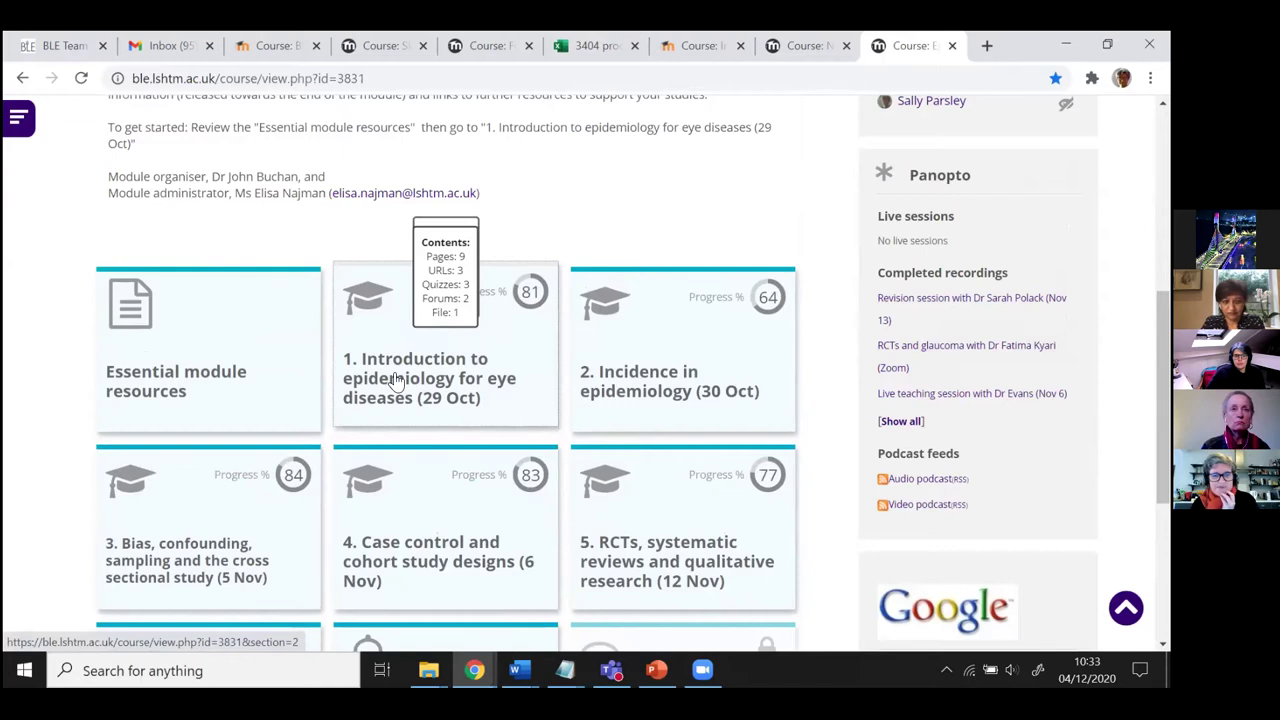
{"action": "left_click", "coordinate": [396, 379]}
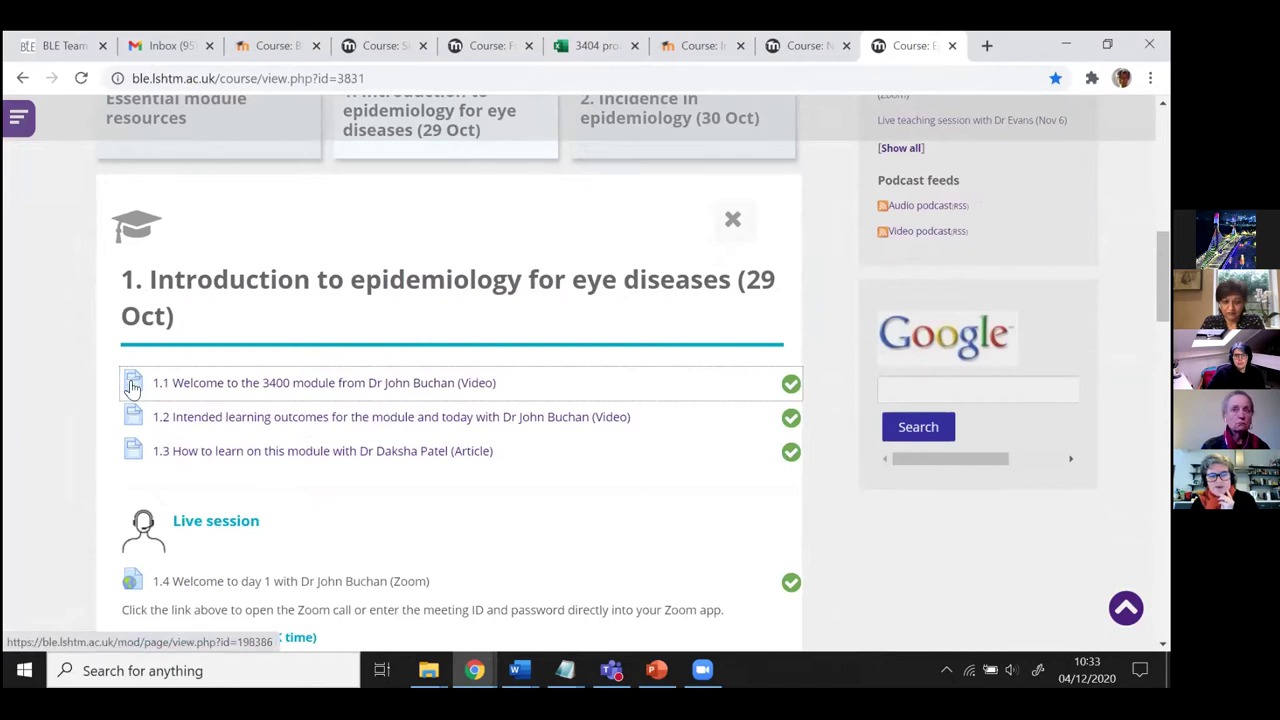
{"action": "scroll", "coordinate": [131, 388], "scroll_direction": "down", "scroll_amount": 3}
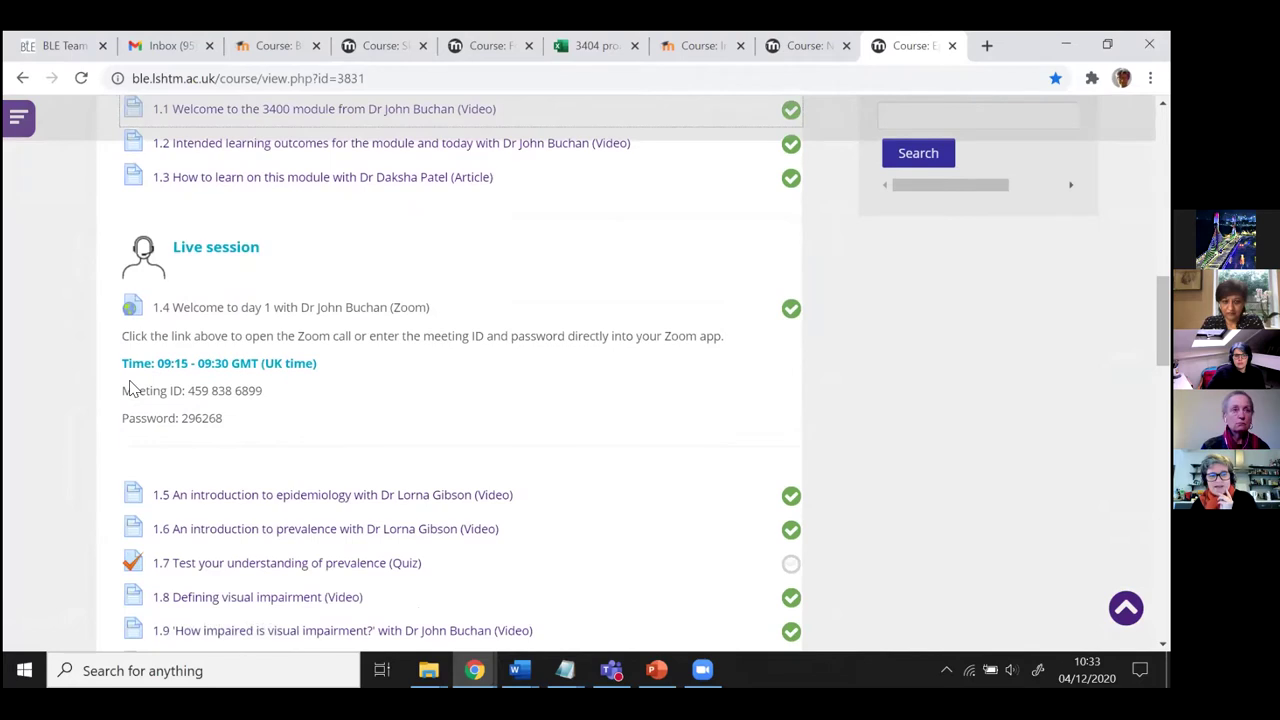
{"action": "scroll", "coordinate": [131, 388], "scroll_direction": "down", "scroll_amount": 1}
{"action": "scroll", "coordinate": [131, 388], "scroll_direction": "down", "scroll_amount": 4}
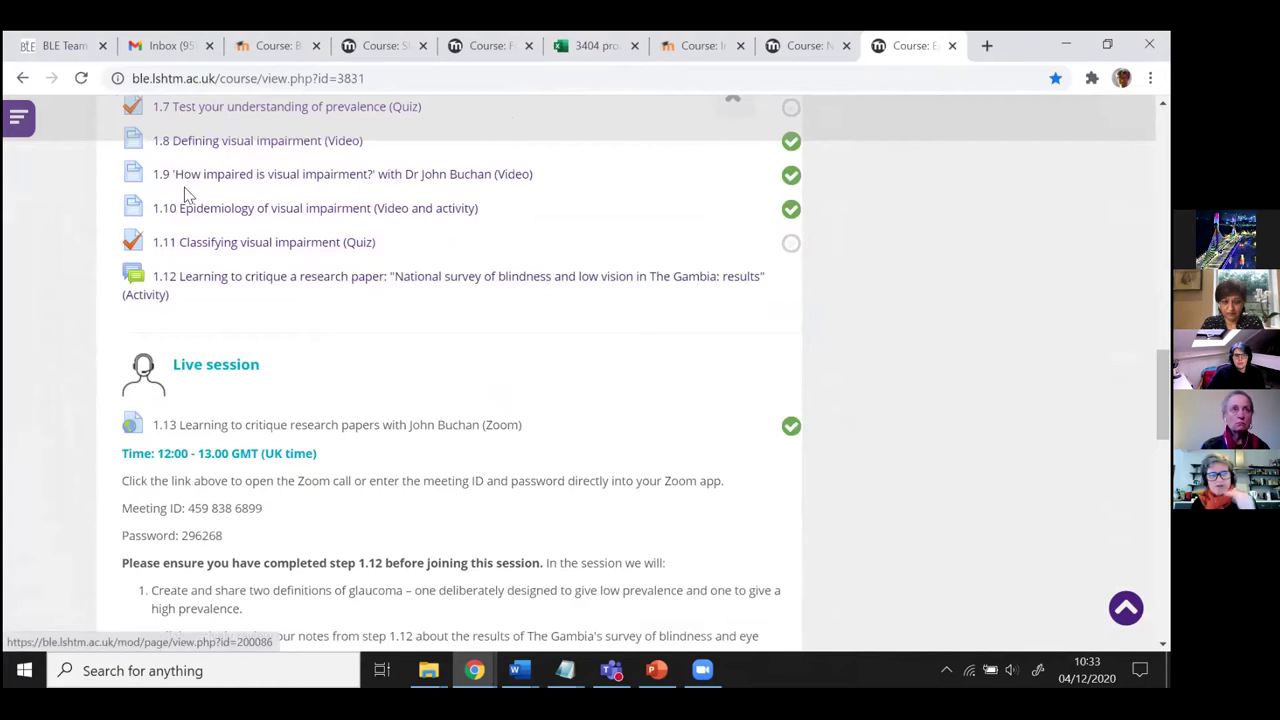
{"action": "scroll", "coordinate": [258, 453], "scroll_direction": "down", "scroll_amount": 2}
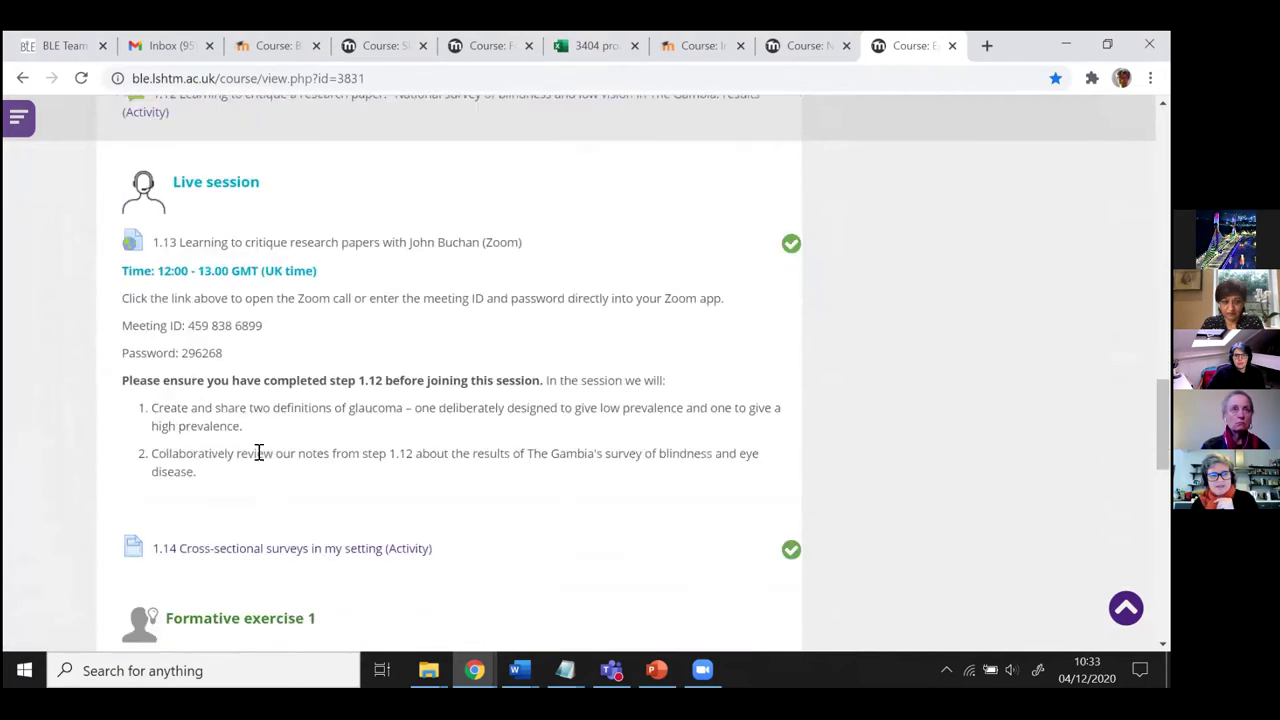
{"action": "scroll", "coordinate": [262, 430], "scroll_direction": "down", "scroll_amount": 1}
{"action": "scroll", "coordinate": [266, 405], "scroll_direction": "up", "scroll_amount": 1}
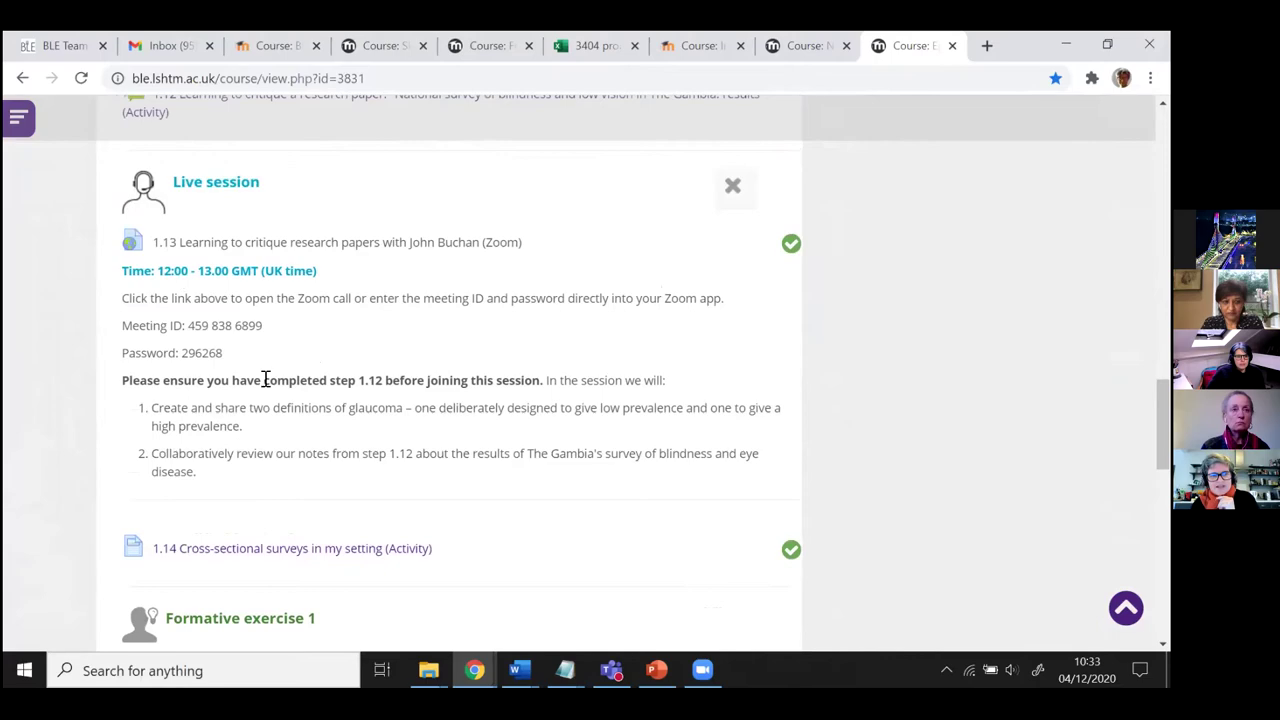
{"action": "scroll", "coordinate": [268, 386], "scroll_direction": "down", "scroll_amount": 6}
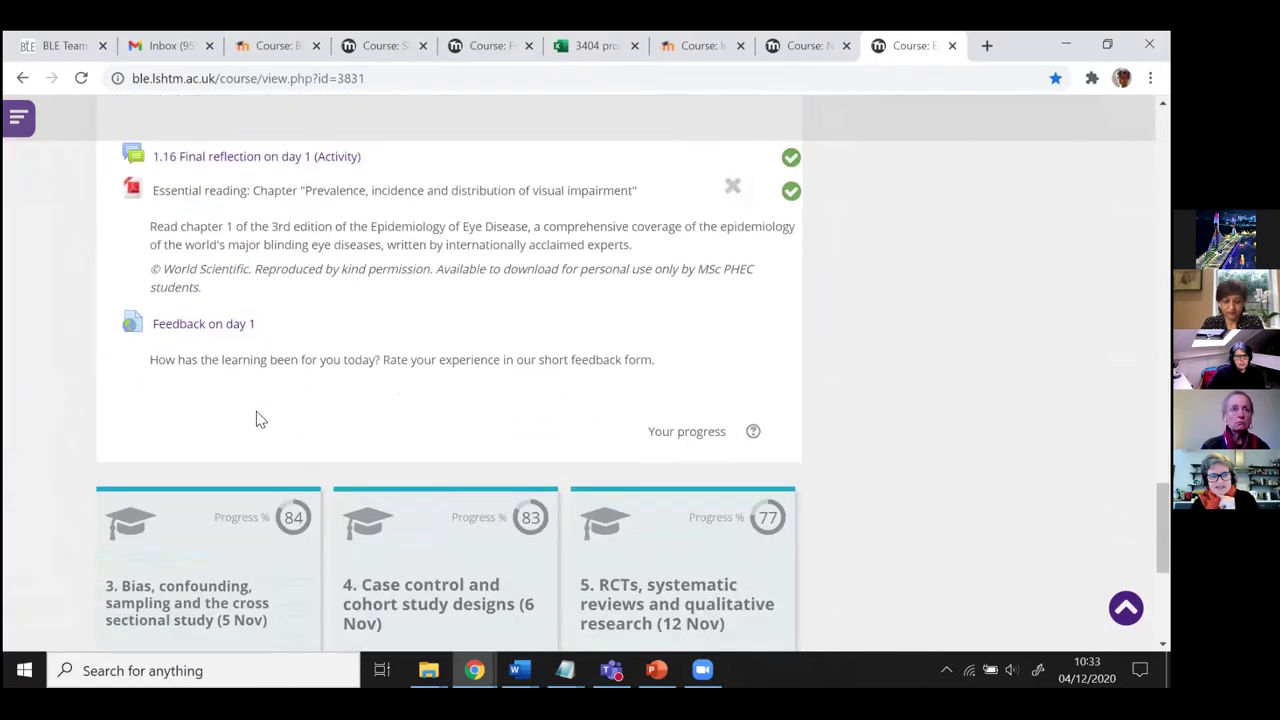
{"action": "scroll", "coordinate": [256, 418], "scroll_direction": "up", "scroll_amount": 15}
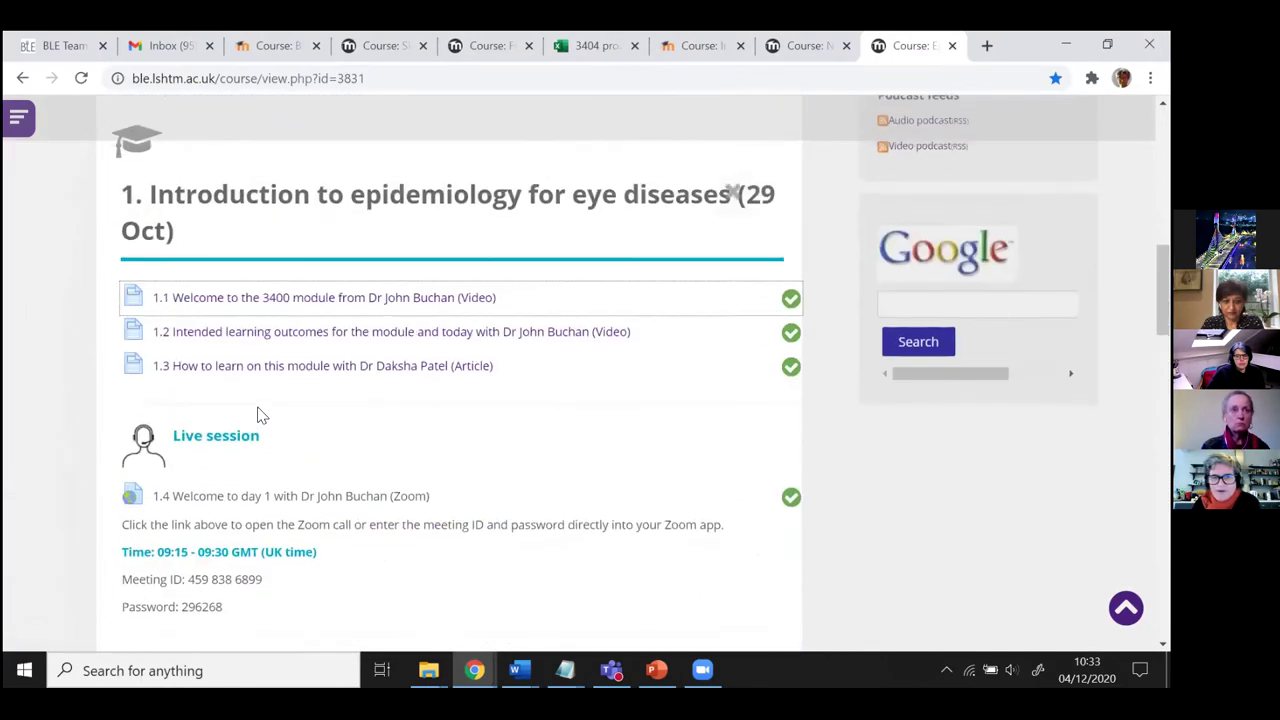
{"action": "scroll", "coordinate": [259, 414], "scroll_direction": "up", "scroll_amount": 8}
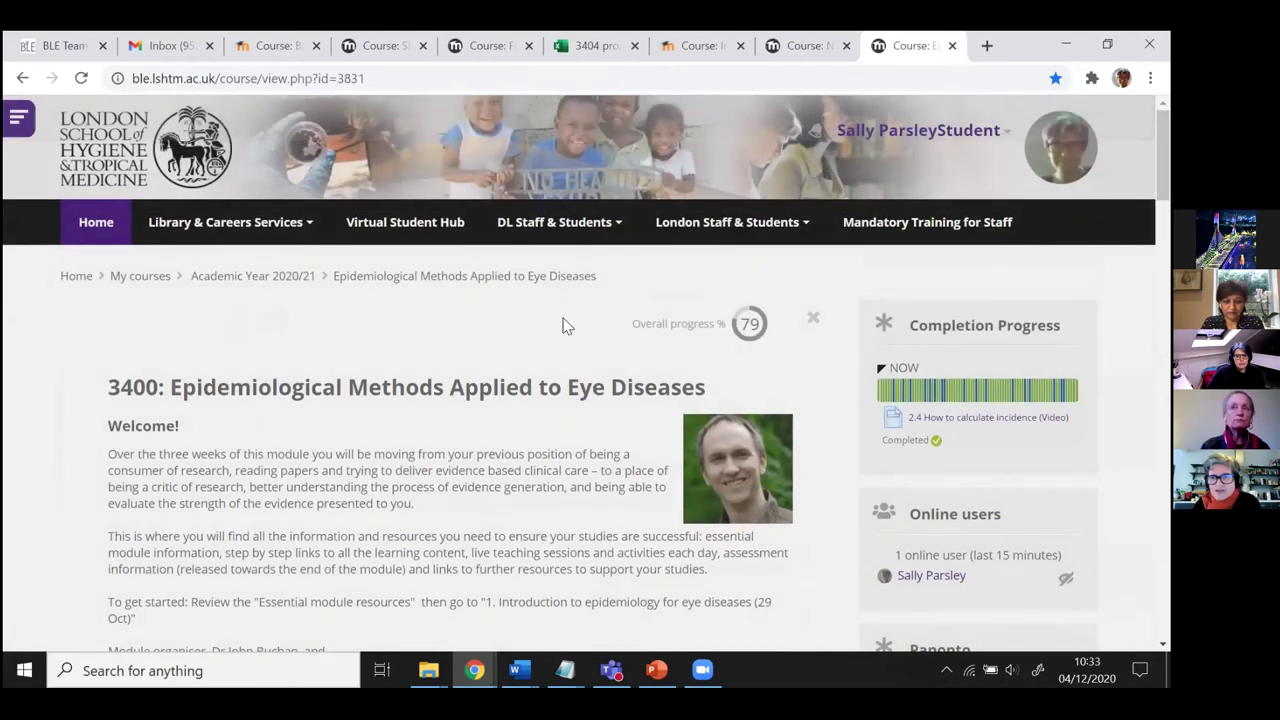
- Choose 'Return to my normal role' from the user menu to leave student view
{"action": "left_click", "coordinate": [712, 224]}
{"action": "left_click", "coordinate": [535, 252]}
{"action": "left_click", "coordinate": [963, 134]}
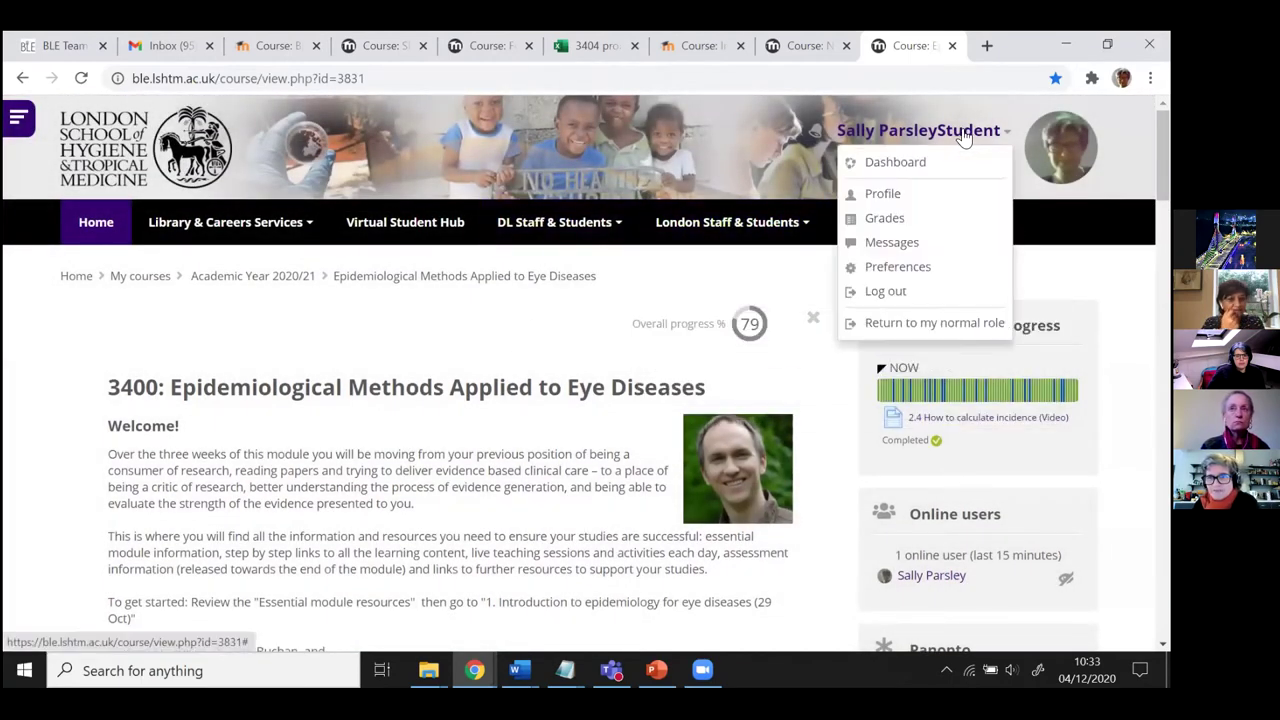
{"action": "left_click", "coordinate": [898, 323]}
{"action": "scroll", "coordinate": [866, 193], "scroll_direction": "down", "scroll_amount": 5}
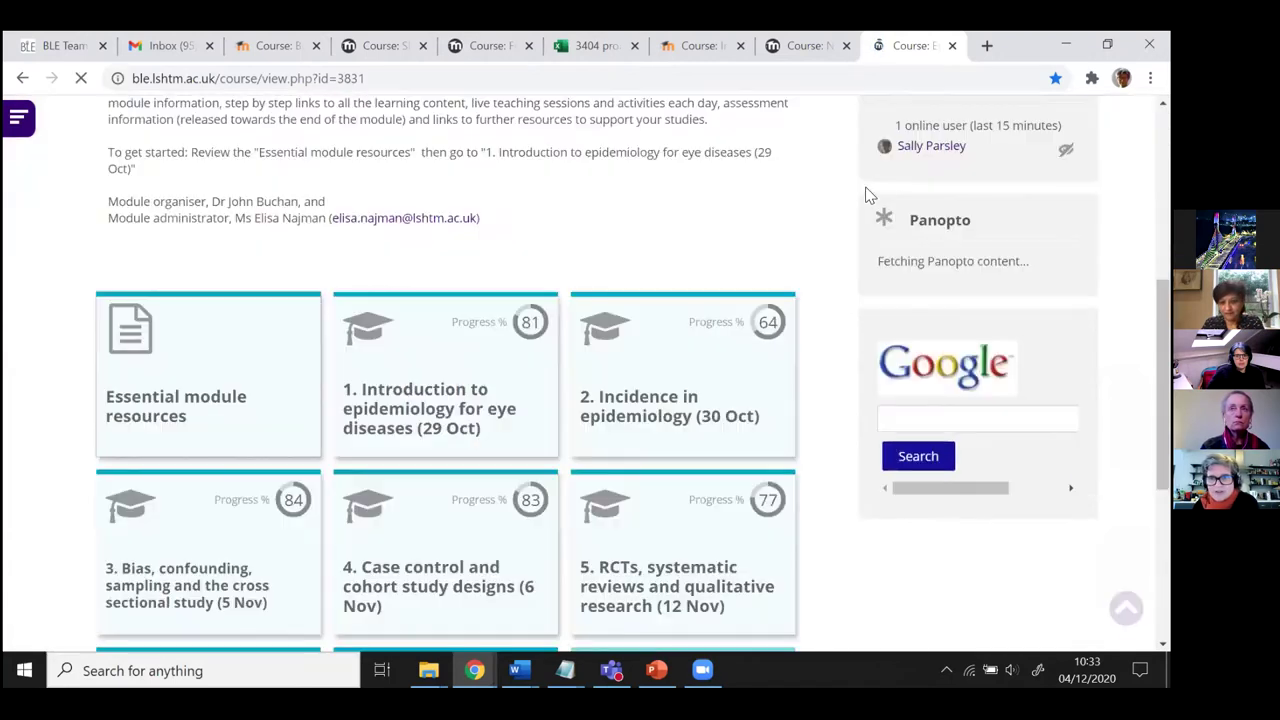
{"action": "scroll", "coordinate": [980, 175], "scroll_direction": "up", "scroll_amount": 5}
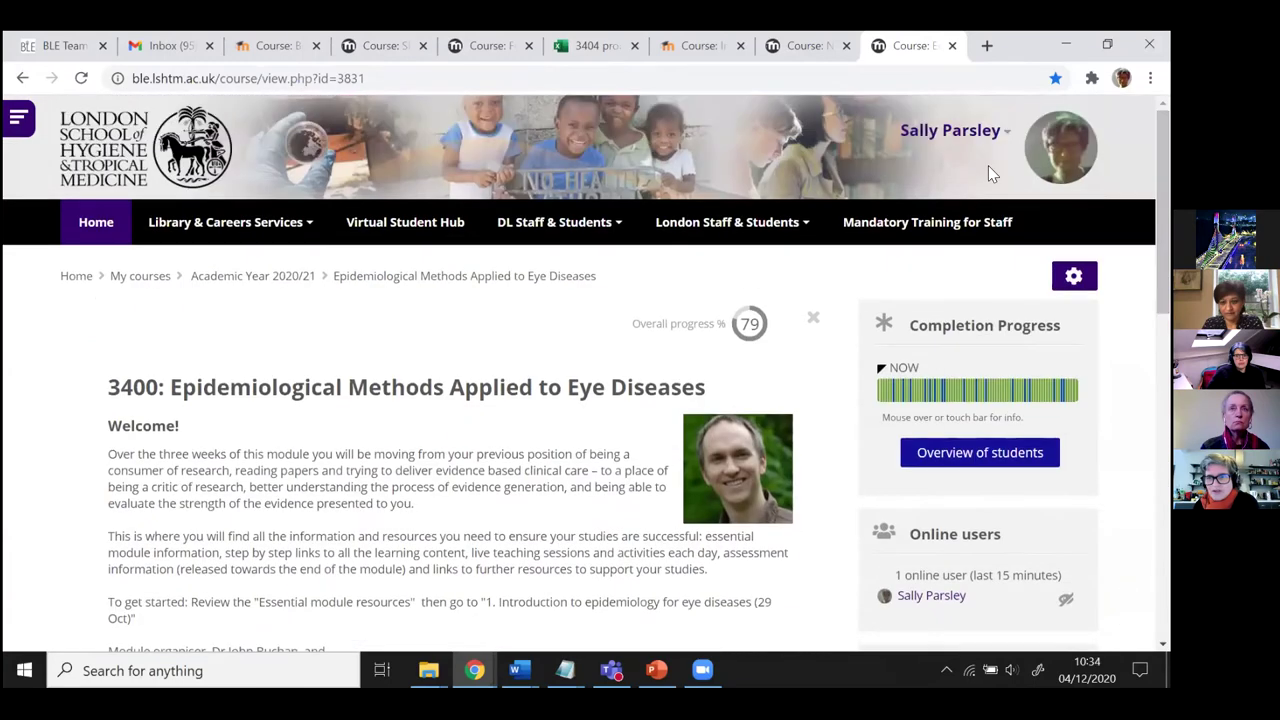
{"action": "left_click", "coordinate": [952, 130]}
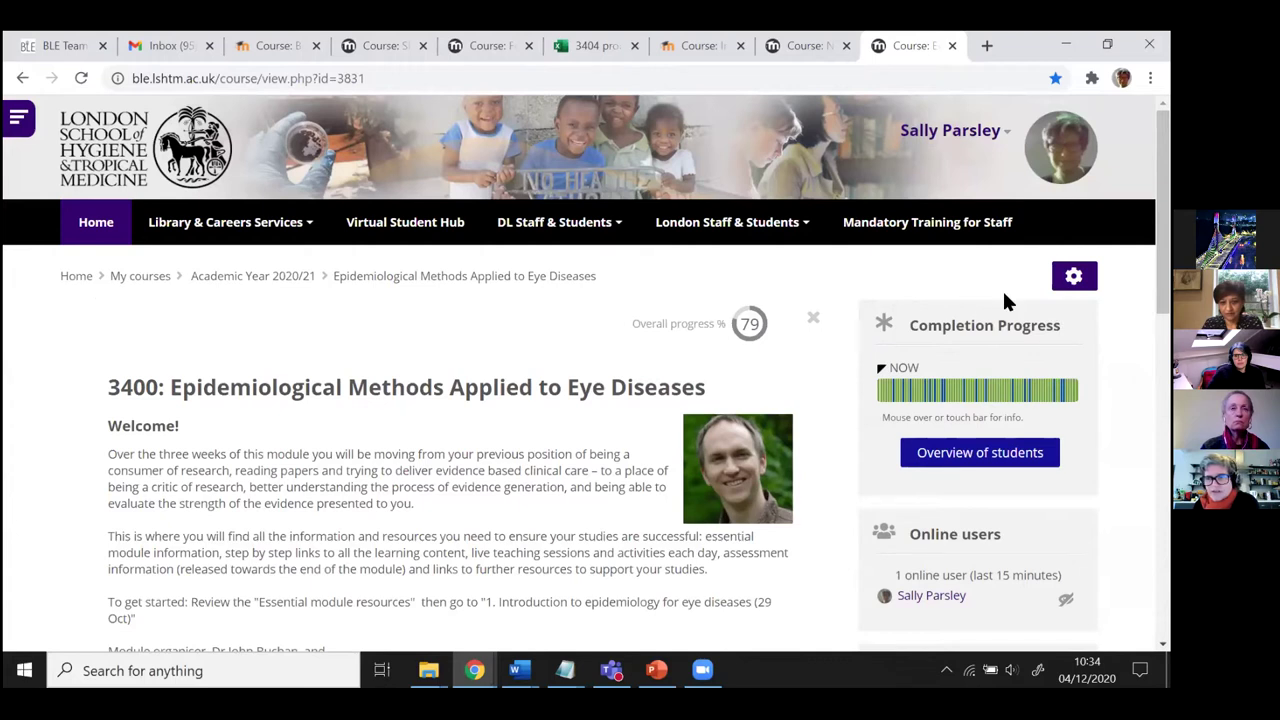
- Open the course's Edit settings form from the gear menu
{"action": "left_click", "coordinate": [1074, 276]}
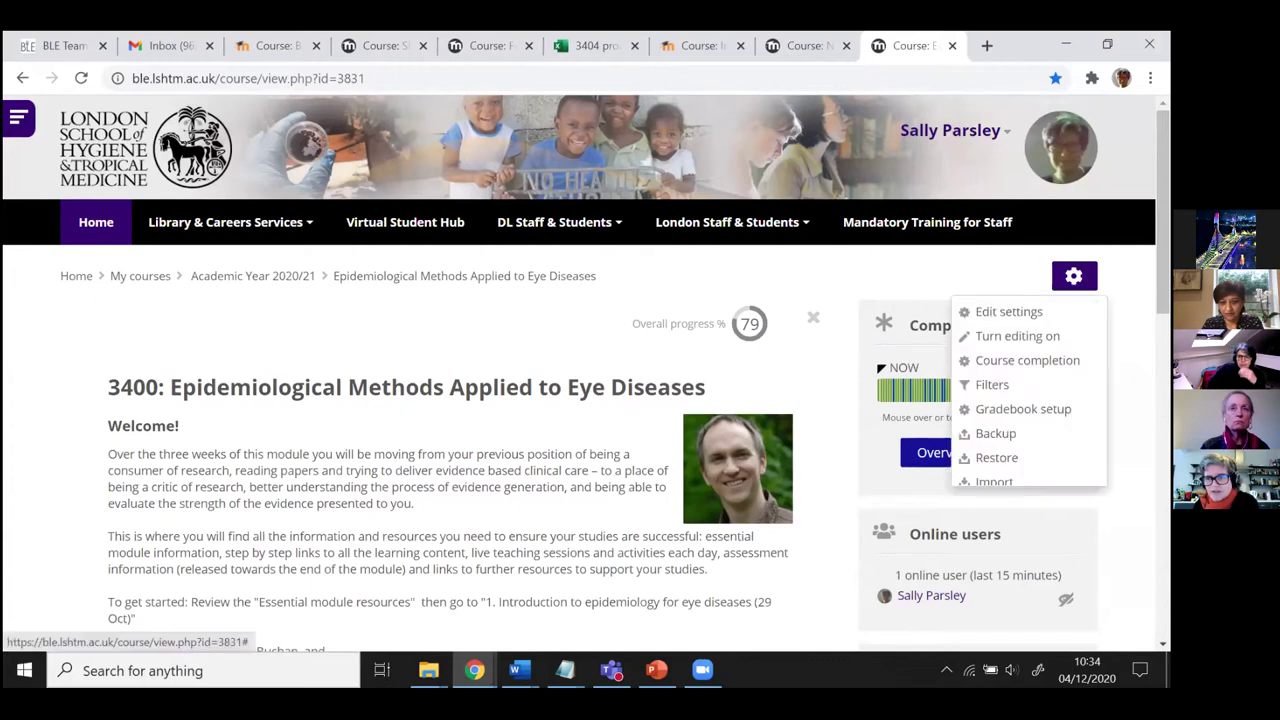
{"action": "left_click", "coordinate": [988, 316]}
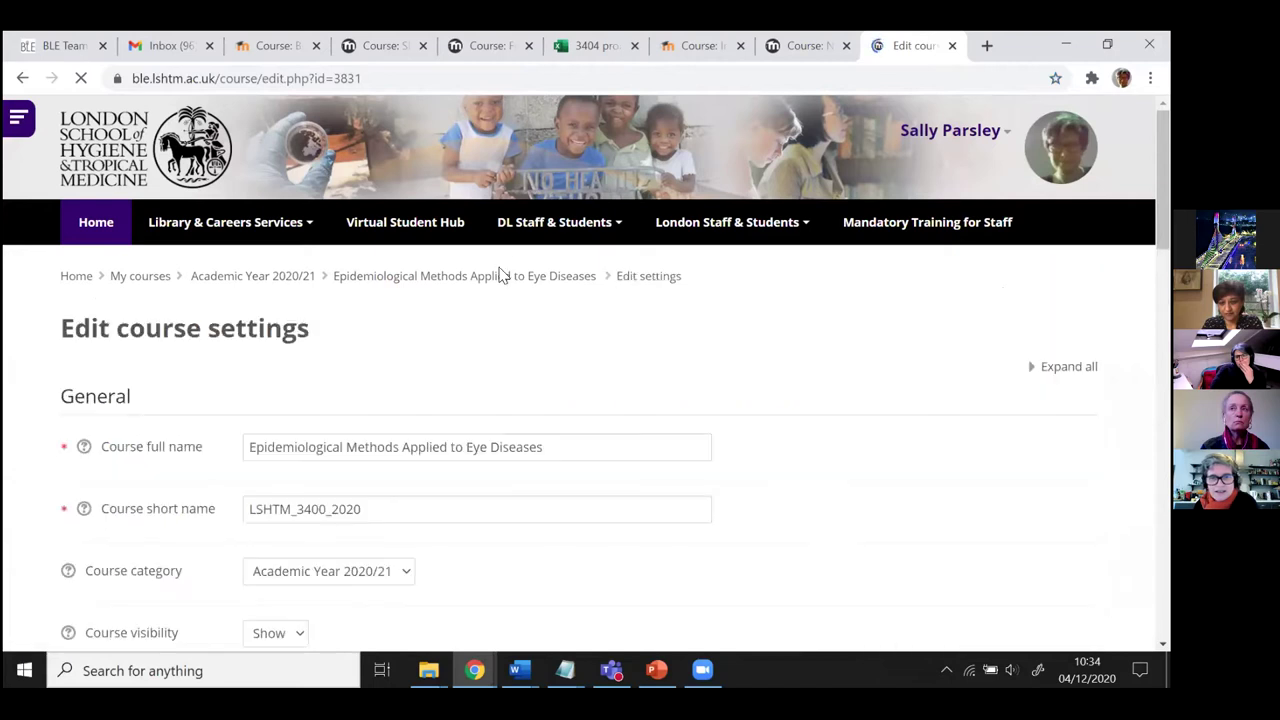
{"action": "scroll", "coordinate": [390, 395], "scroll_direction": "down", "scroll_amount": 1}
{"action": "scroll", "coordinate": [390, 395], "scroll_direction": "down", "scroll_amount": 7}
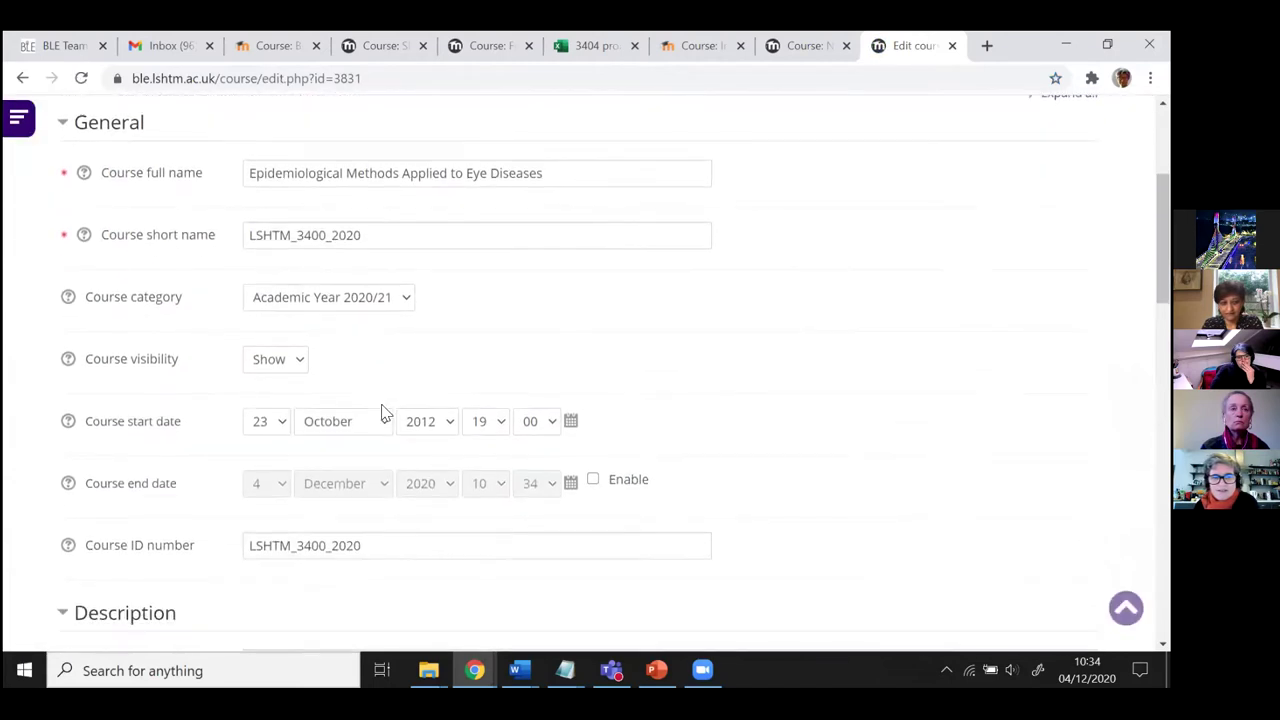
{"action": "scroll", "coordinate": [386, 412], "scroll_direction": "down", "scroll_amount": 6}
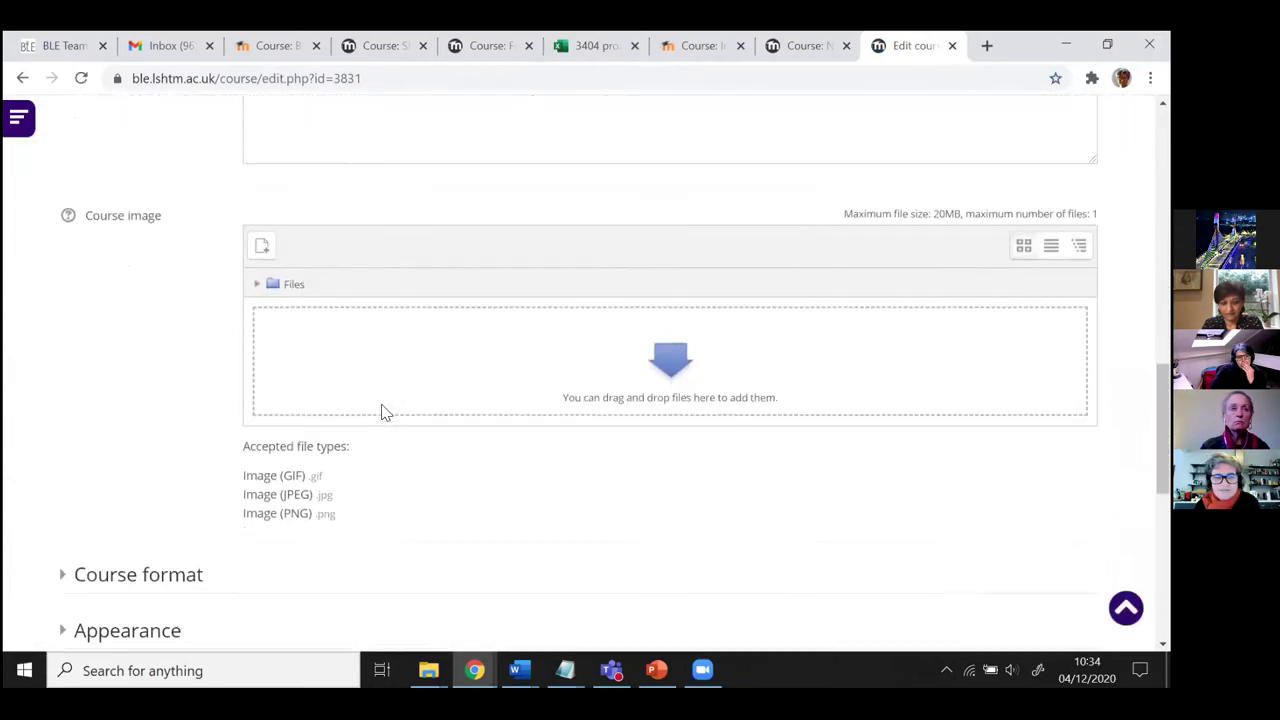
- Expand Course format and check the Format dropdown, which stays at Tiles format
{"action": "left_click", "coordinate": [160, 313]}
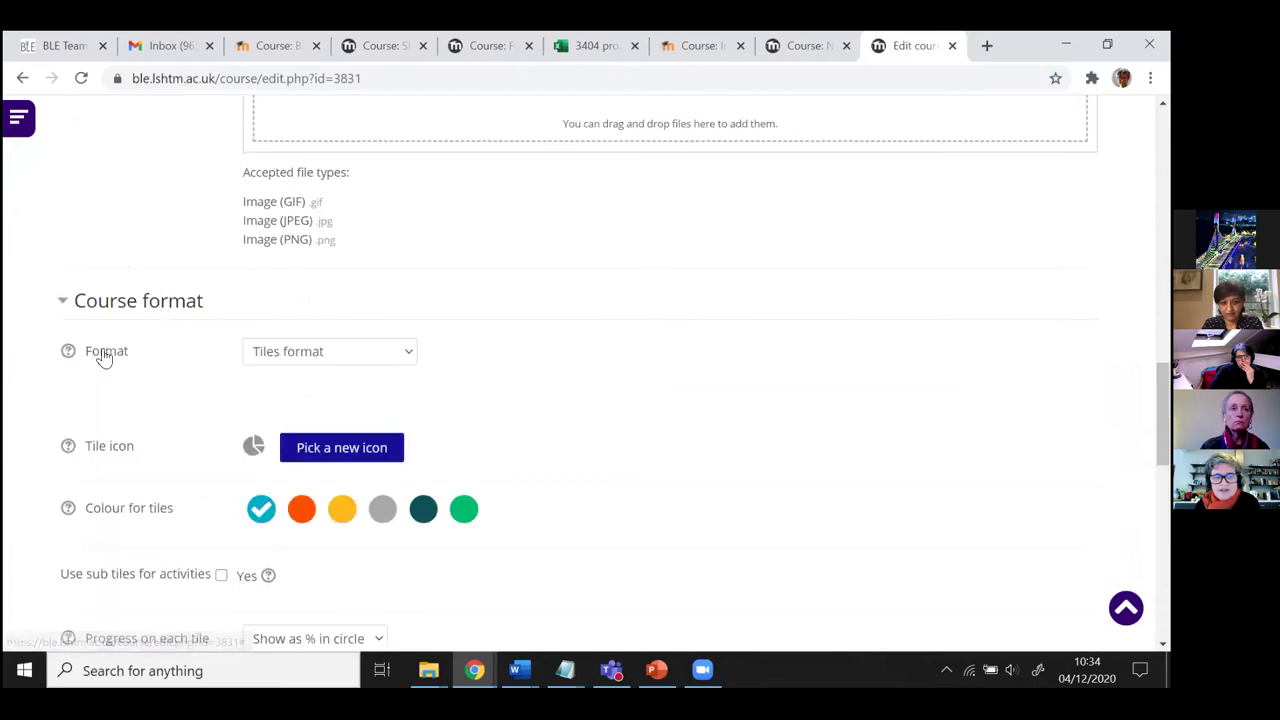
{"action": "left_click", "coordinate": [300, 360]}
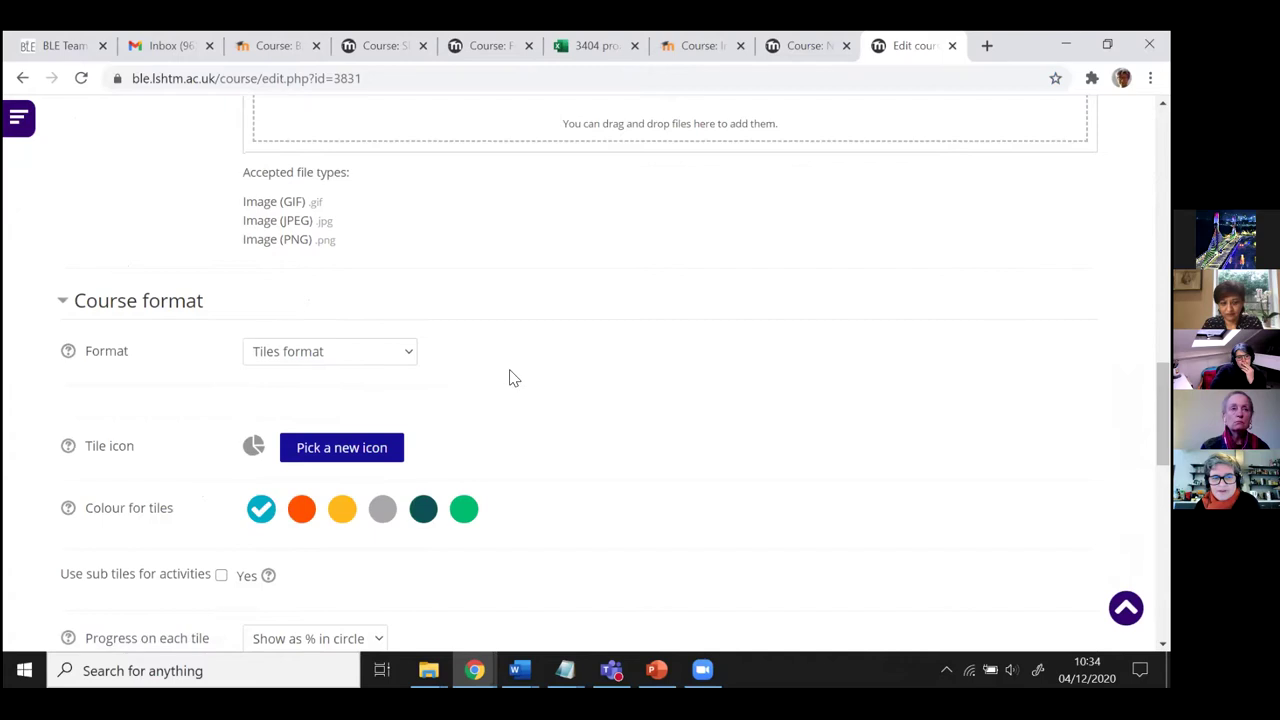
{"action": "scroll", "coordinate": [509, 378], "scroll_direction": "down", "scroll_amount": 4}
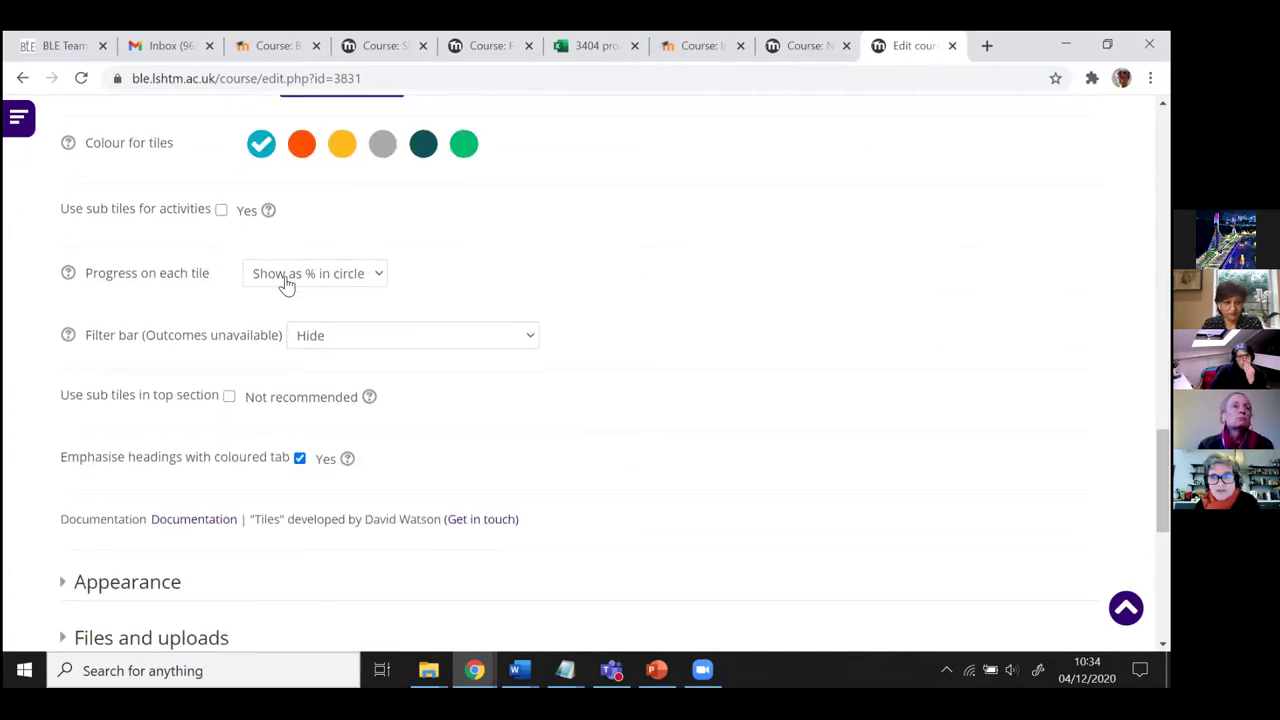
{"action": "scroll", "coordinate": [197, 401], "scroll_direction": "down", "scroll_amount": 2}
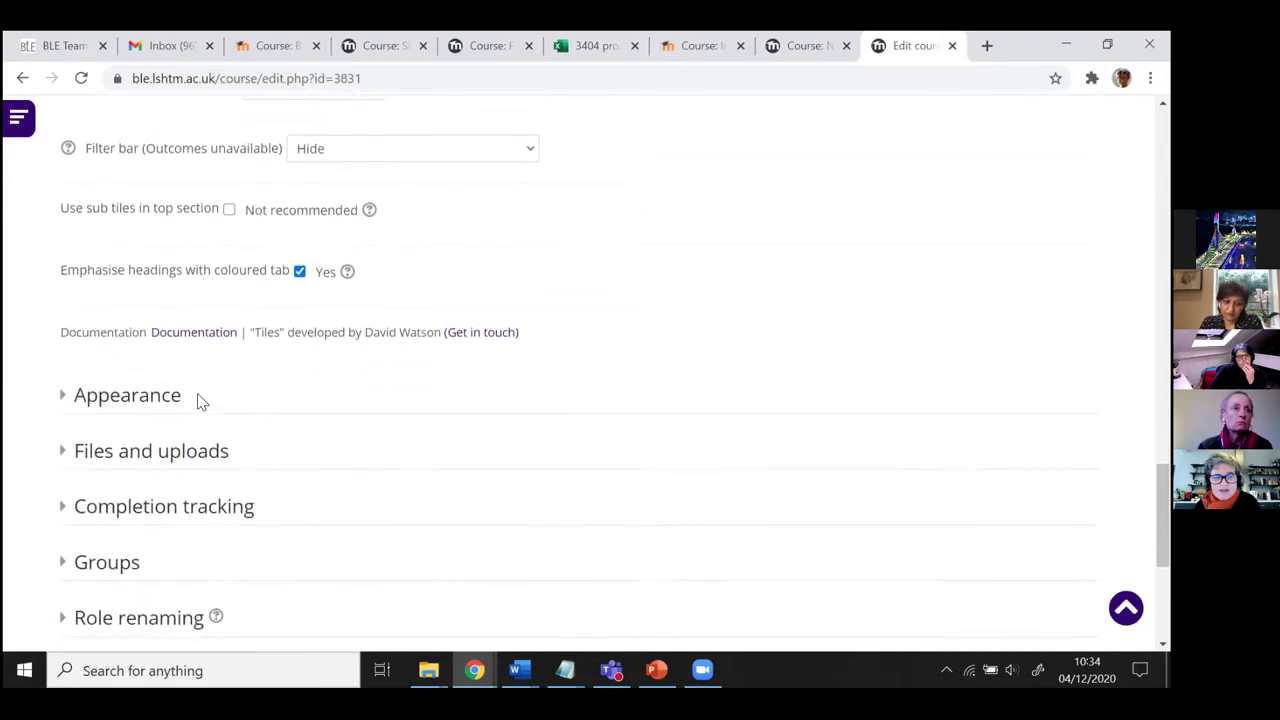
{"action": "scroll", "coordinate": [197, 401], "scroll_direction": "down", "scroll_amount": 2}
{"action": "scroll", "coordinate": [220, 402], "scroll_direction": "up", "scroll_amount": 1}
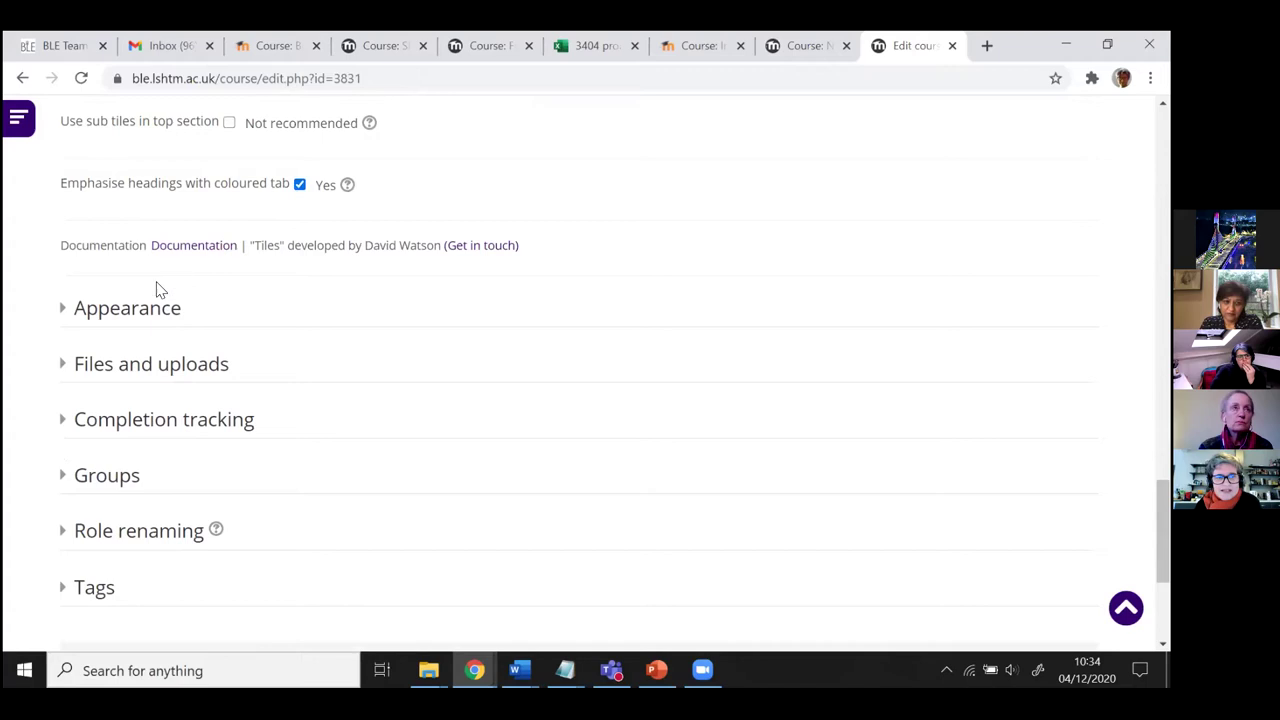
- Expand Appearance and inspect the Force theme list, leaving it at lambda with 0 announcements
{"action": "left_click", "coordinate": [140, 312]}
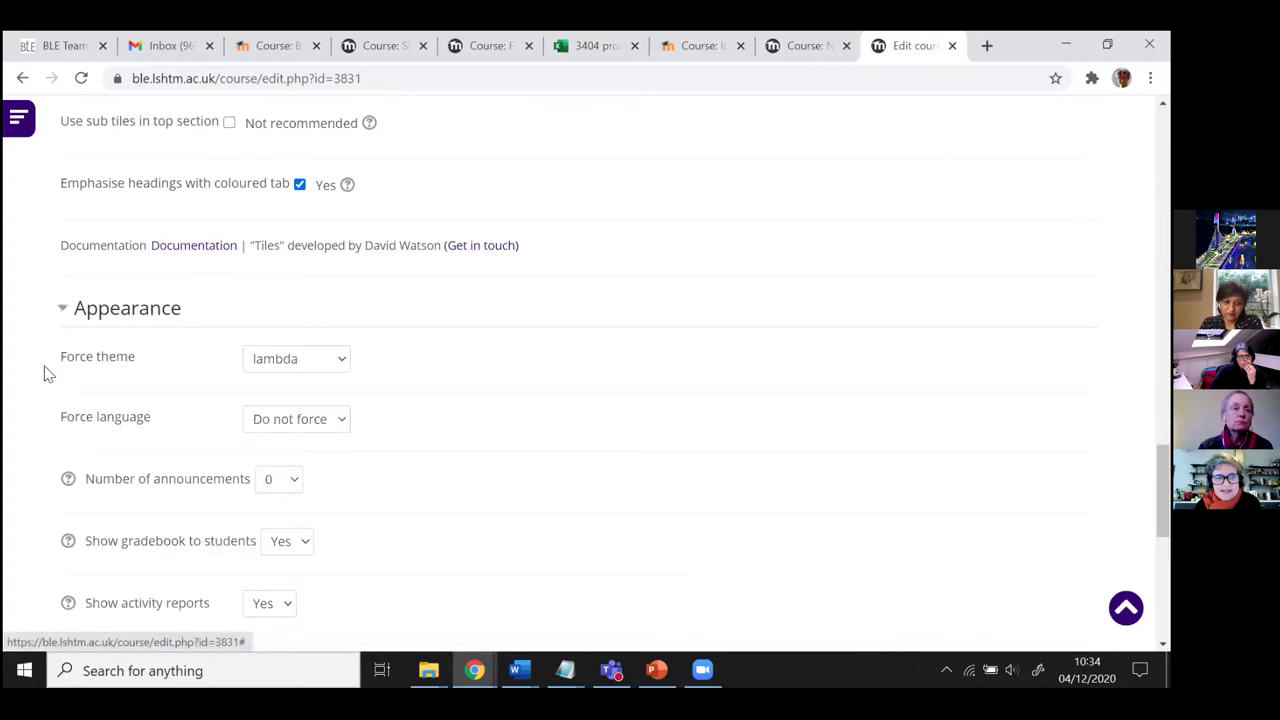
{"action": "left_click", "coordinate": [260, 366]}
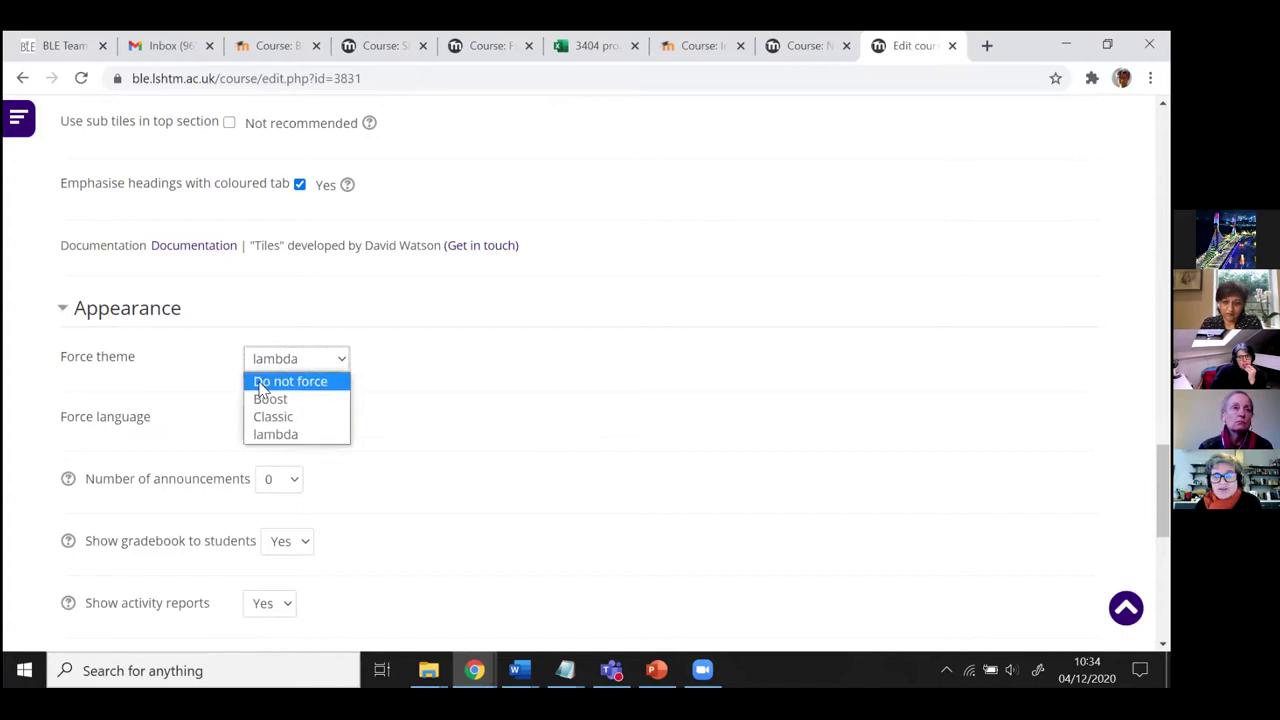
{"action": "left_click", "coordinate": [20, 372]}
{"action": "scroll", "coordinate": [50, 334], "scroll_direction": "down", "scroll_amount": 1}
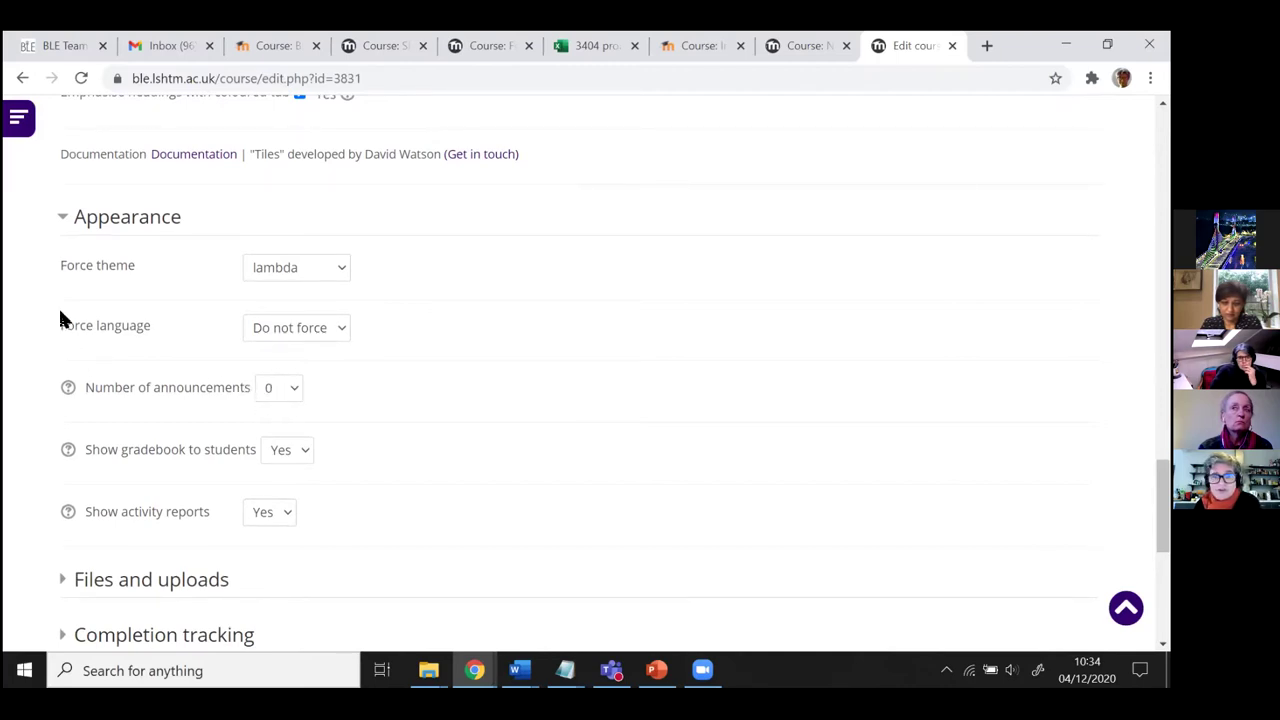
{"action": "left_click", "coordinate": [63, 220]}
{"action": "left_click", "coordinate": [61, 221]}
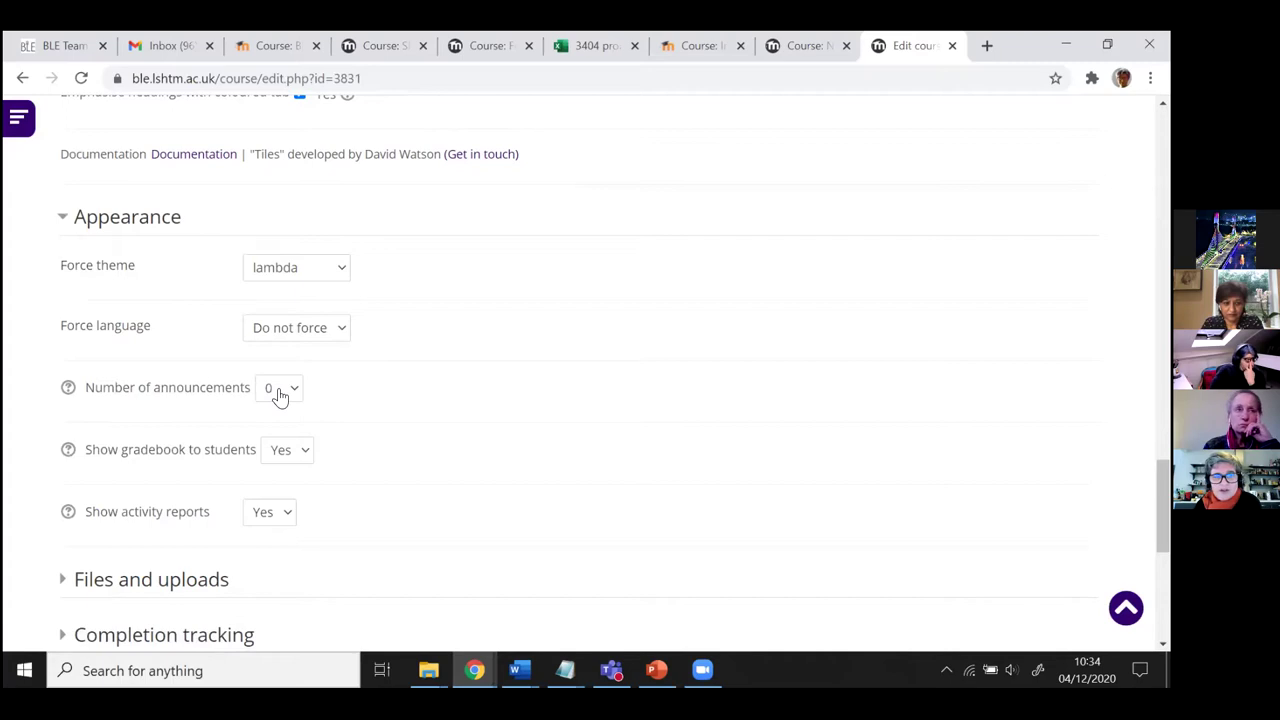
{"action": "scroll", "coordinate": [89, 410], "scroll_direction": "down", "scroll_amount": 2}
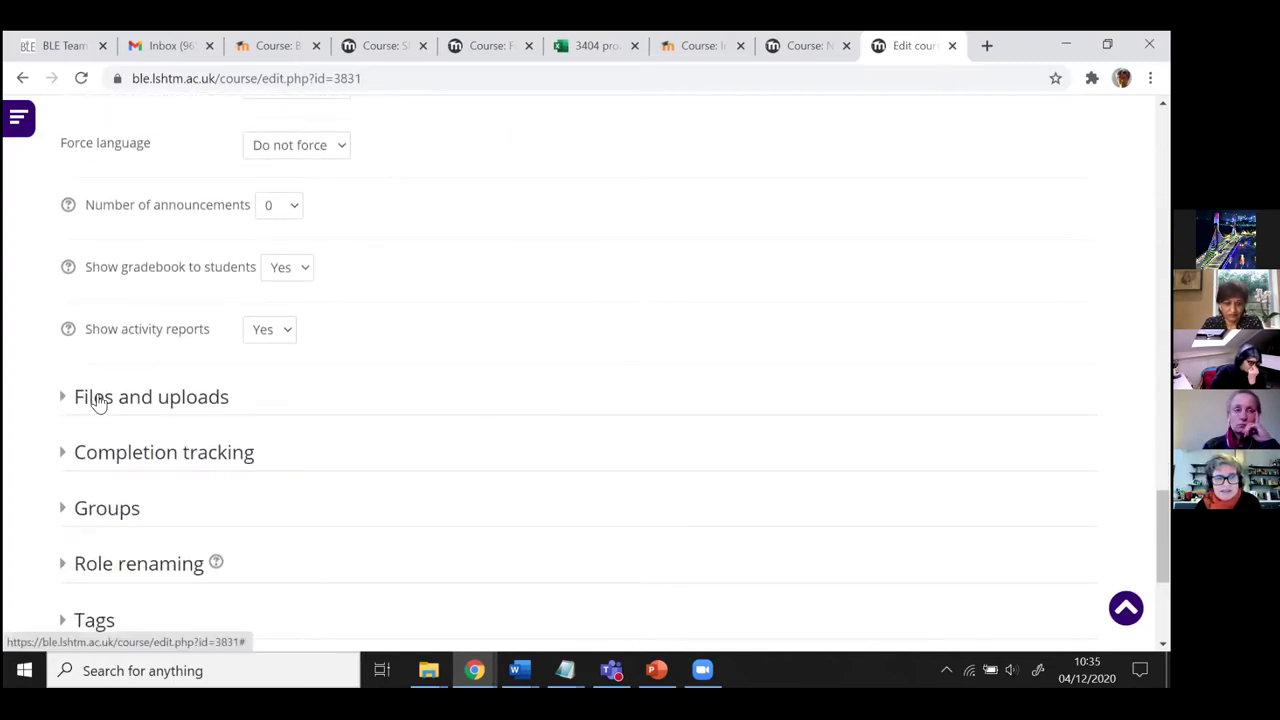
- Expand Files and uploads (20MB maximum upload) and Completion tracking (enabled: Yes)
{"action": "left_click", "coordinate": [98, 398]}
{"action": "scroll", "coordinate": [98, 400], "scroll_direction": "down", "scroll_amount": 1}
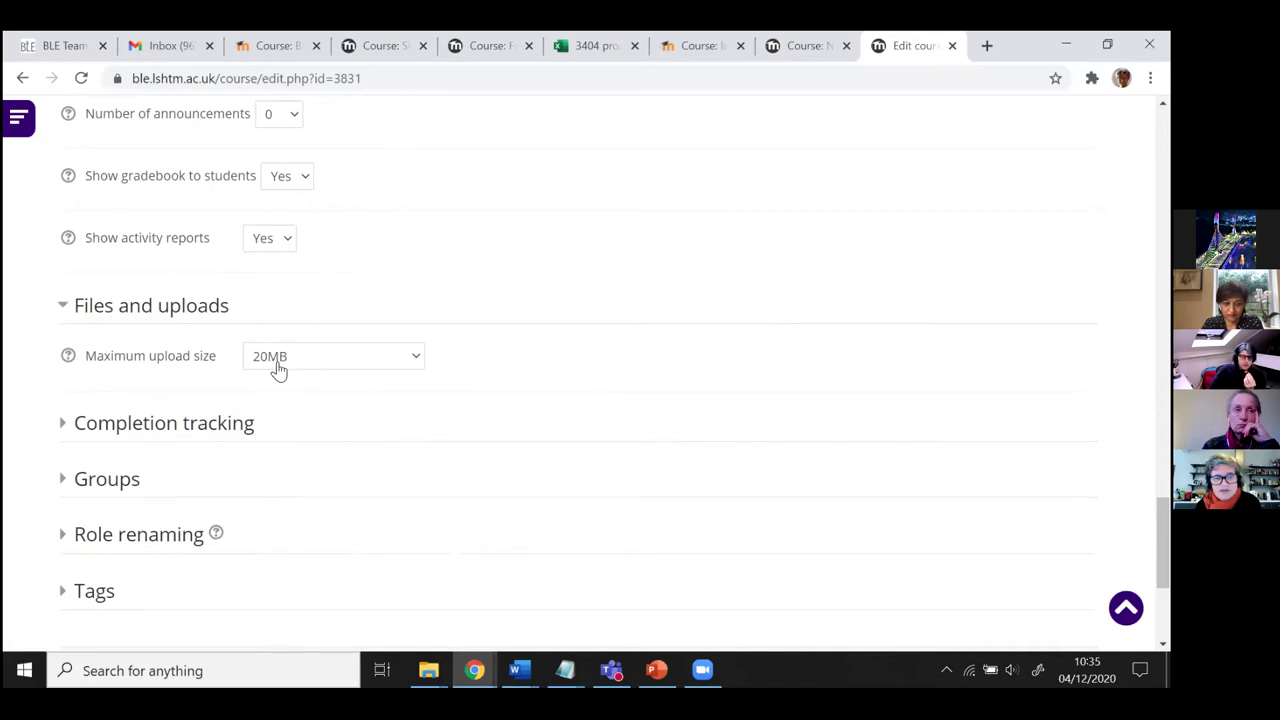
{"action": "scroll", "coordinate": [150, 380], "scroll_direction": "down", "scroll_amount": 2}
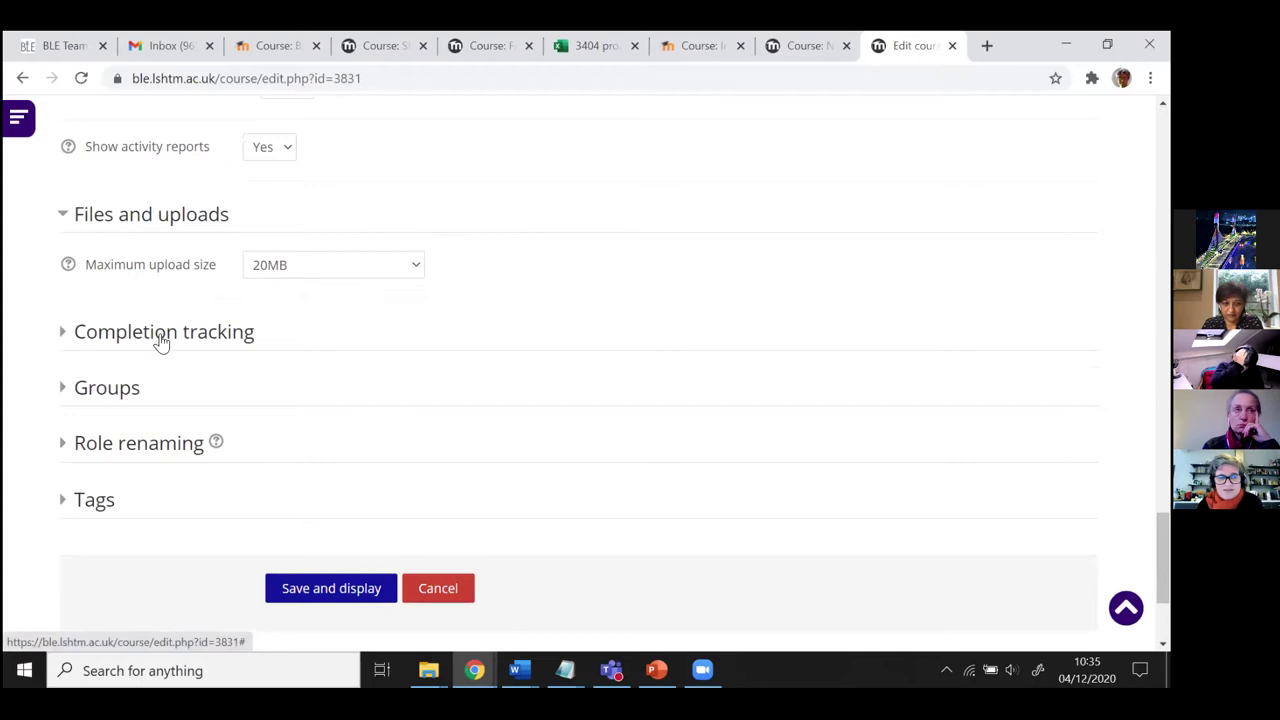
{"action": "left_click", "coordinate": [160, 340]}
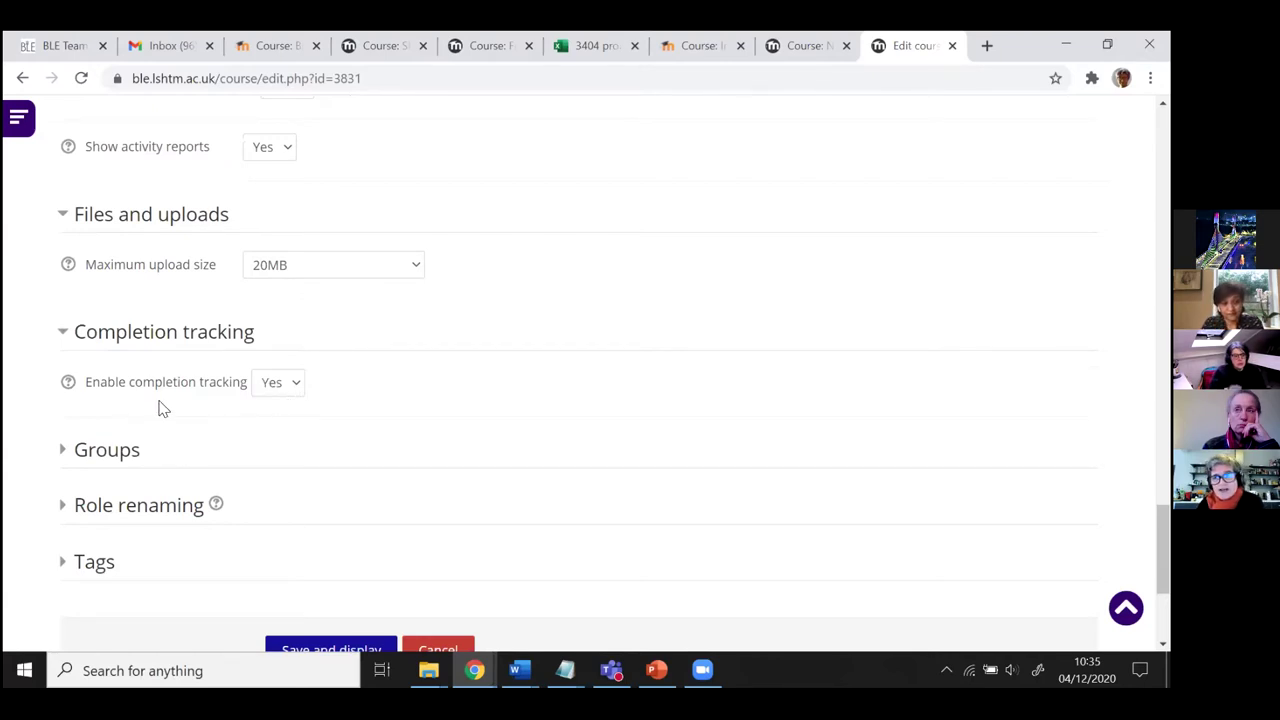
{"action": "scroll", "coordinate": [150, 418], "scroll_direction": "down", "scroll_amount": 1}
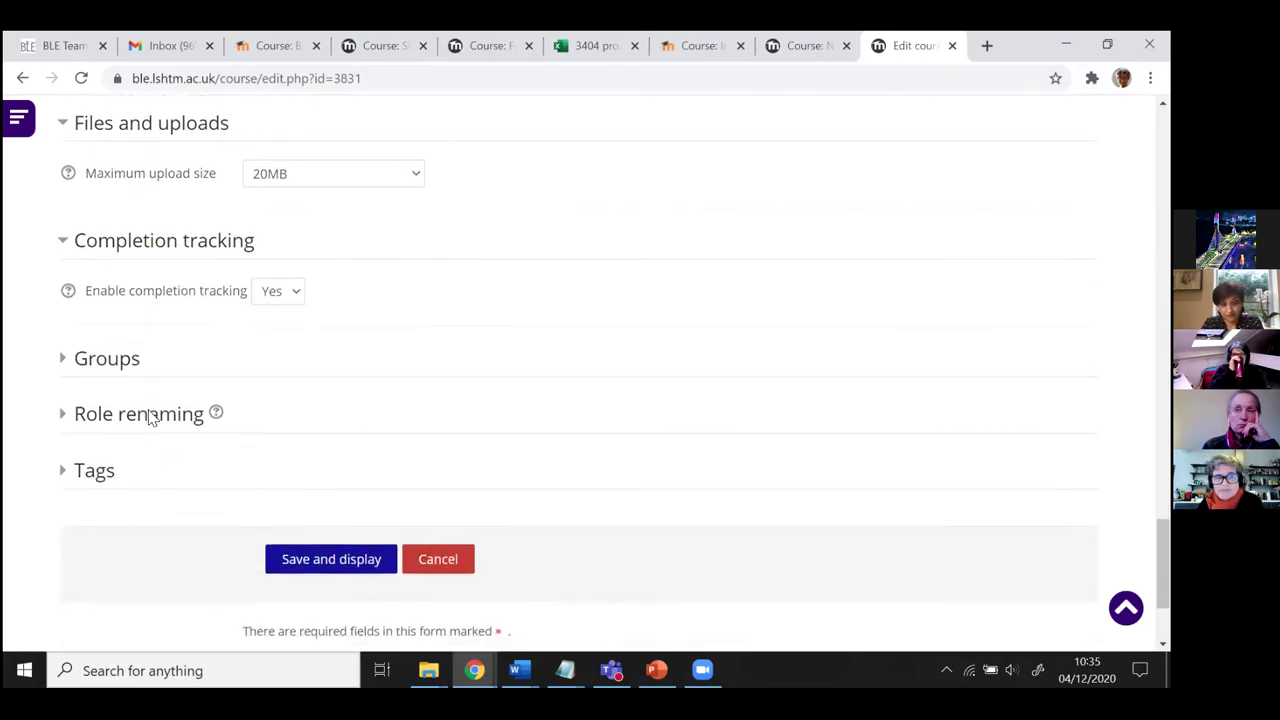
- Expand Groups (No groups, force No, default grouping None) and scroll through Role renaming and Tags
{"action": "left_click", "coordinate": [92, 362]}
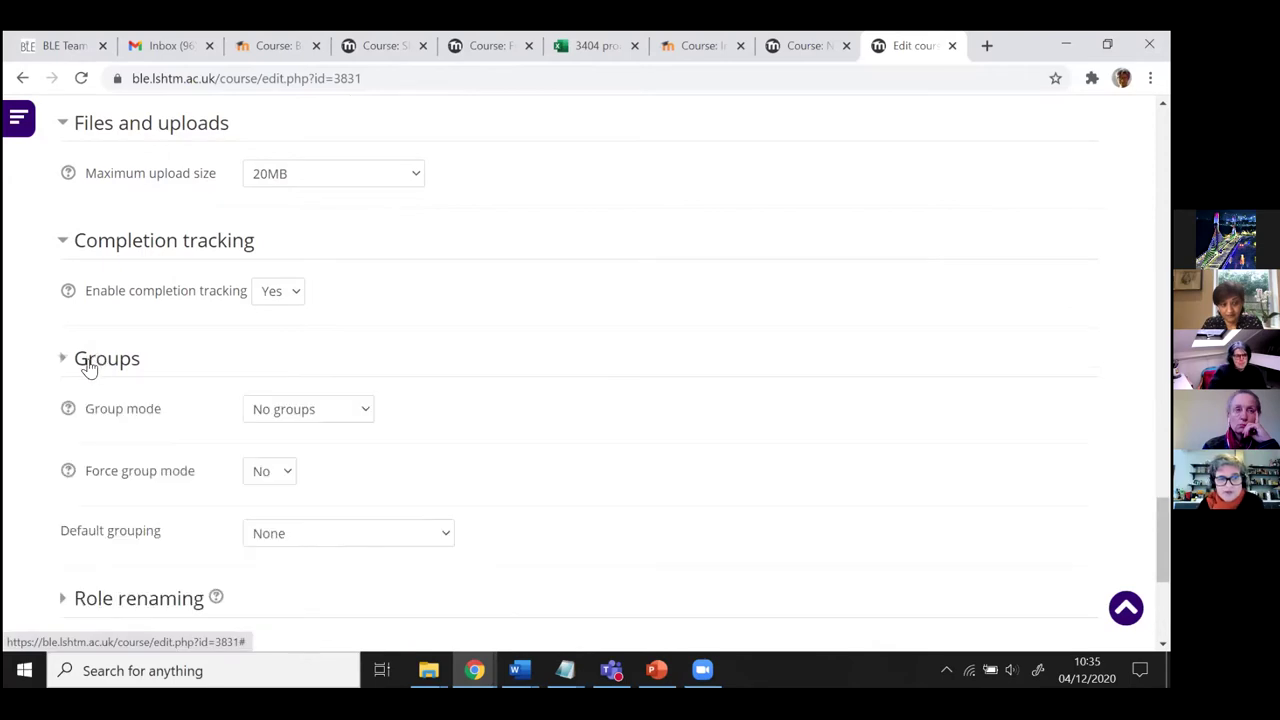
{"action": "scroll", "coordinate": [86, 362], "scroll_direction": "down", "scroll_amount": 1}
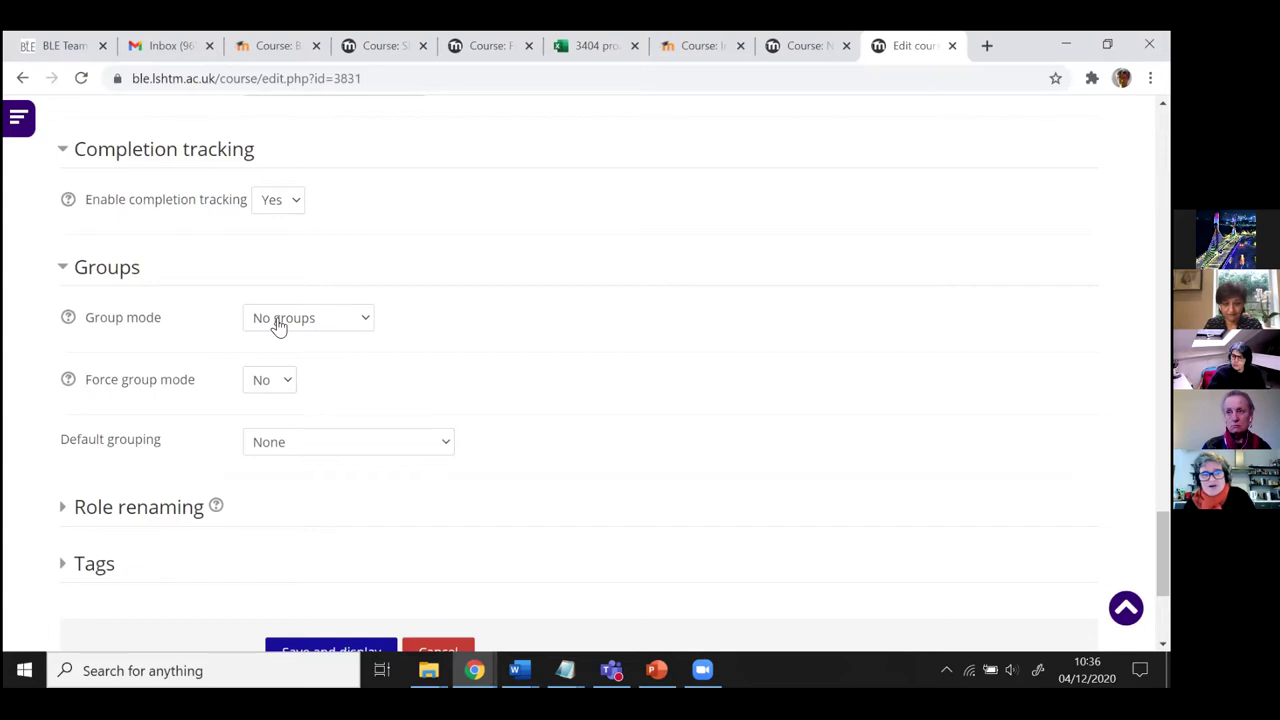
{"action": "scroll", "coordinate": [131, 397], "scroll_direction": "down", "scroll_amount": 1}
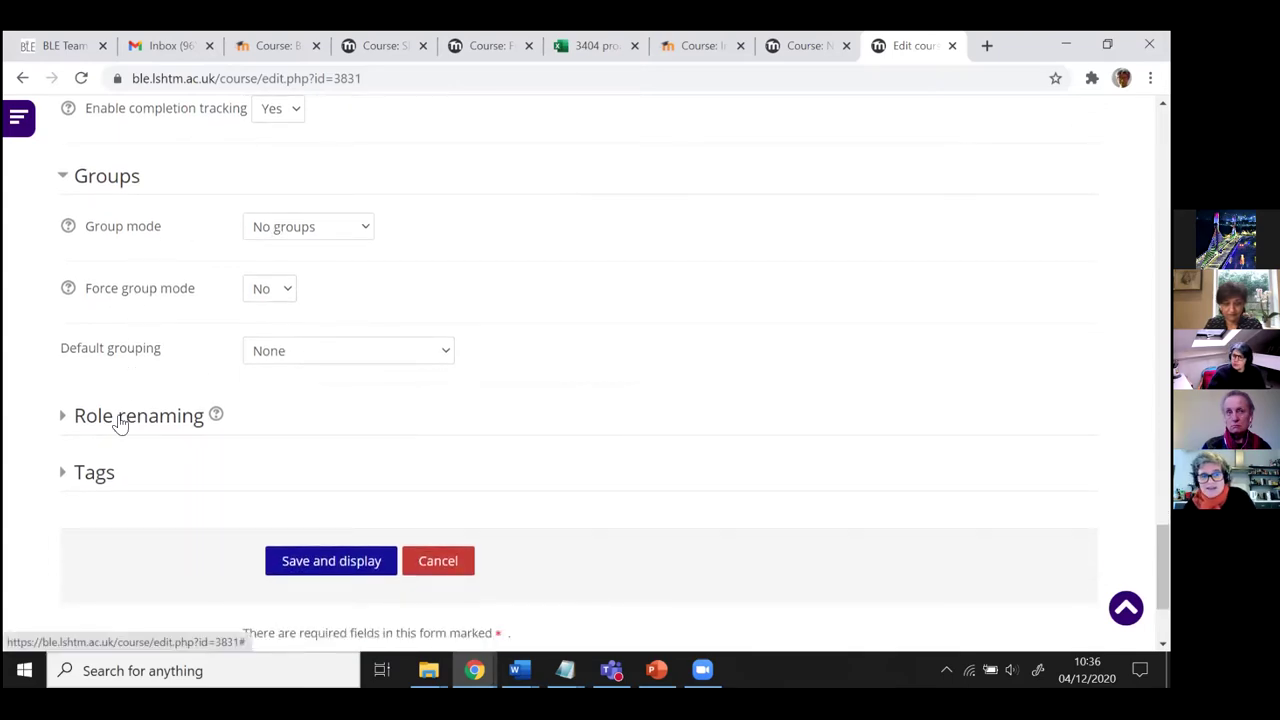
{"action": "scroll", "coordinate": [119, 422], "scroll_direction": "down", "scroll_amount": 1}
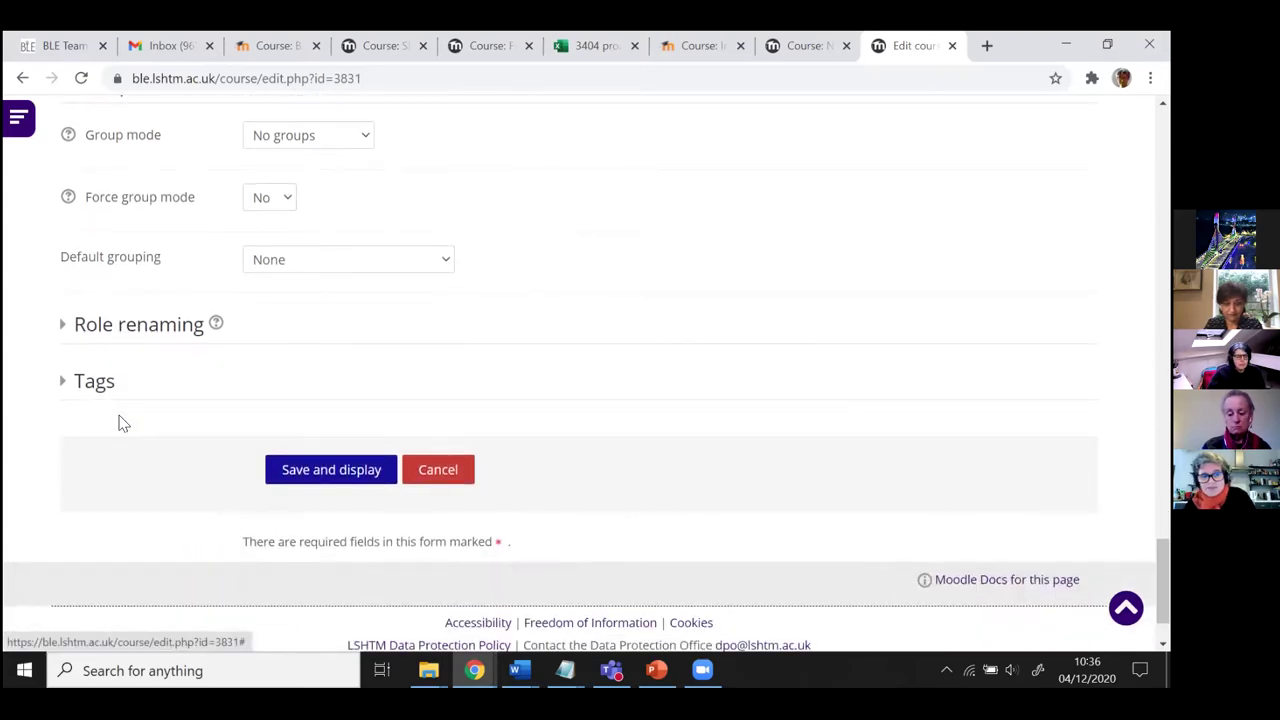
- Cancel the settings form unsaved and look over topic tiles 1–5 with 64% to 84% progress
{"action": "left_click", "coordinate": [443, 477]}
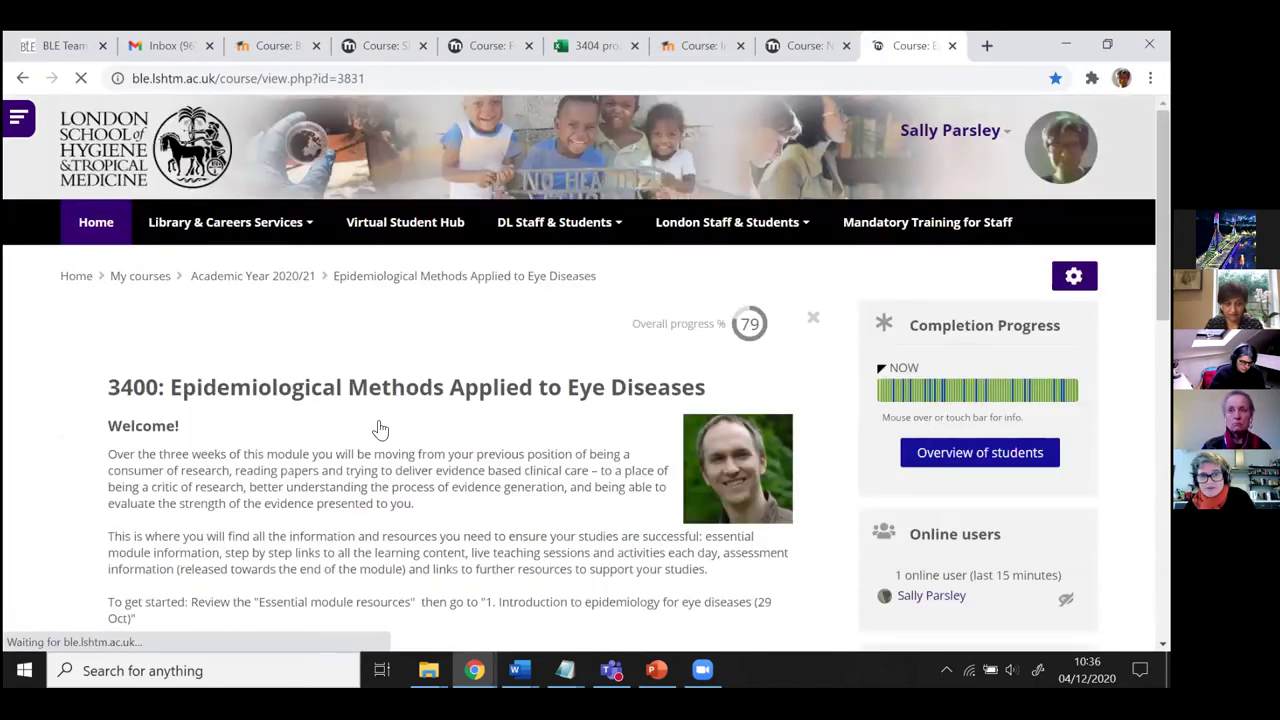
{"action": "scroll", "coordinate": [374, 423], "scroll_direction": "down", "scroll_amount": 5}
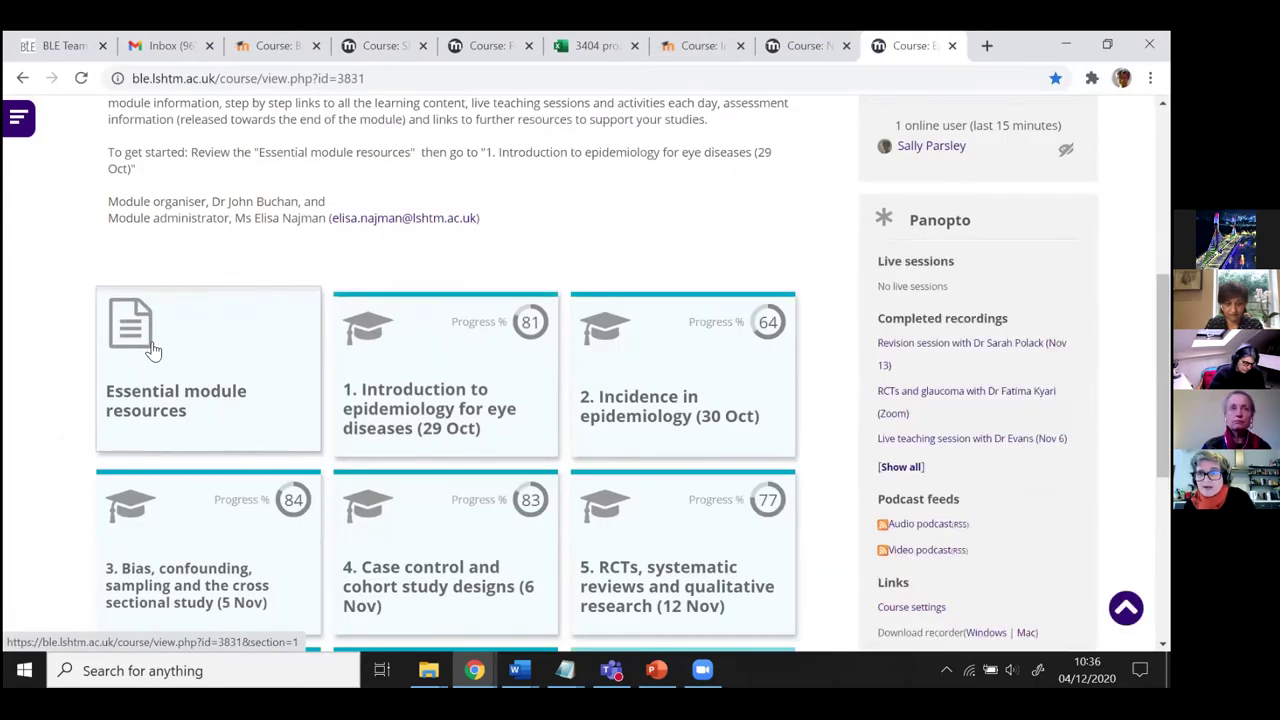
{"action": "mouse_move", "coordinate": [155, 350]}
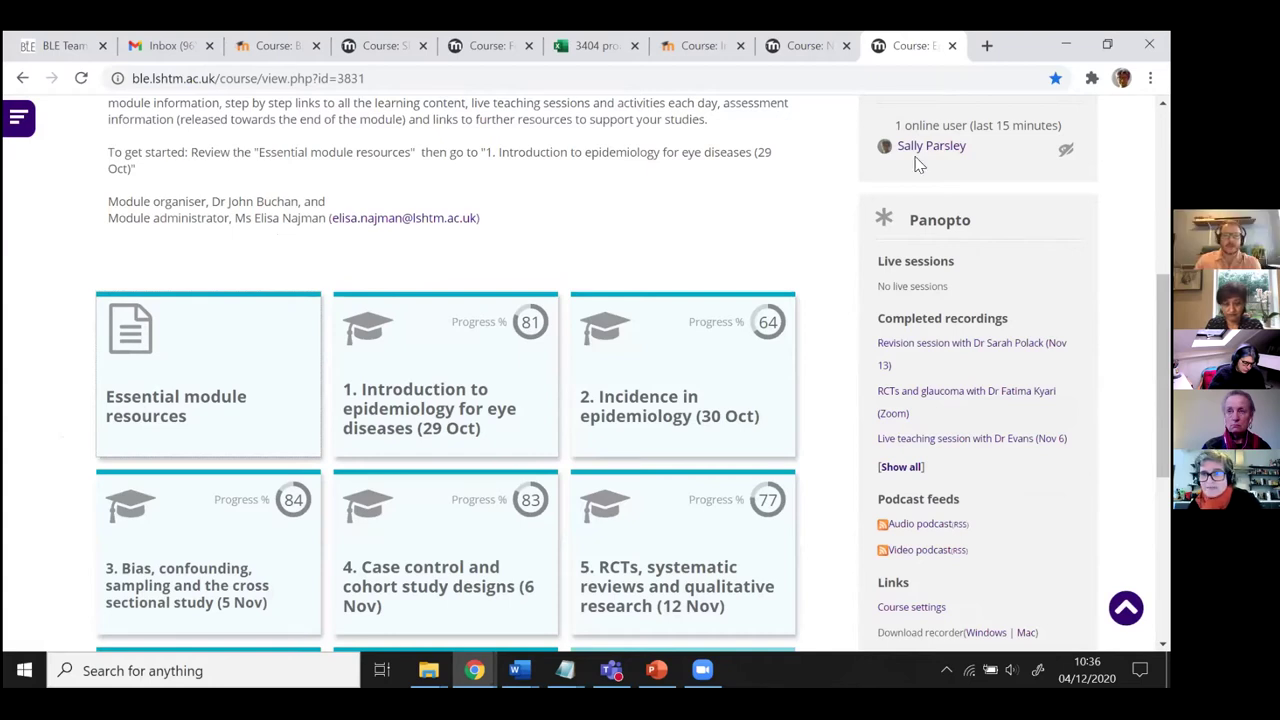
{"action": "mouse_move", "coordinate": [686, 451]}
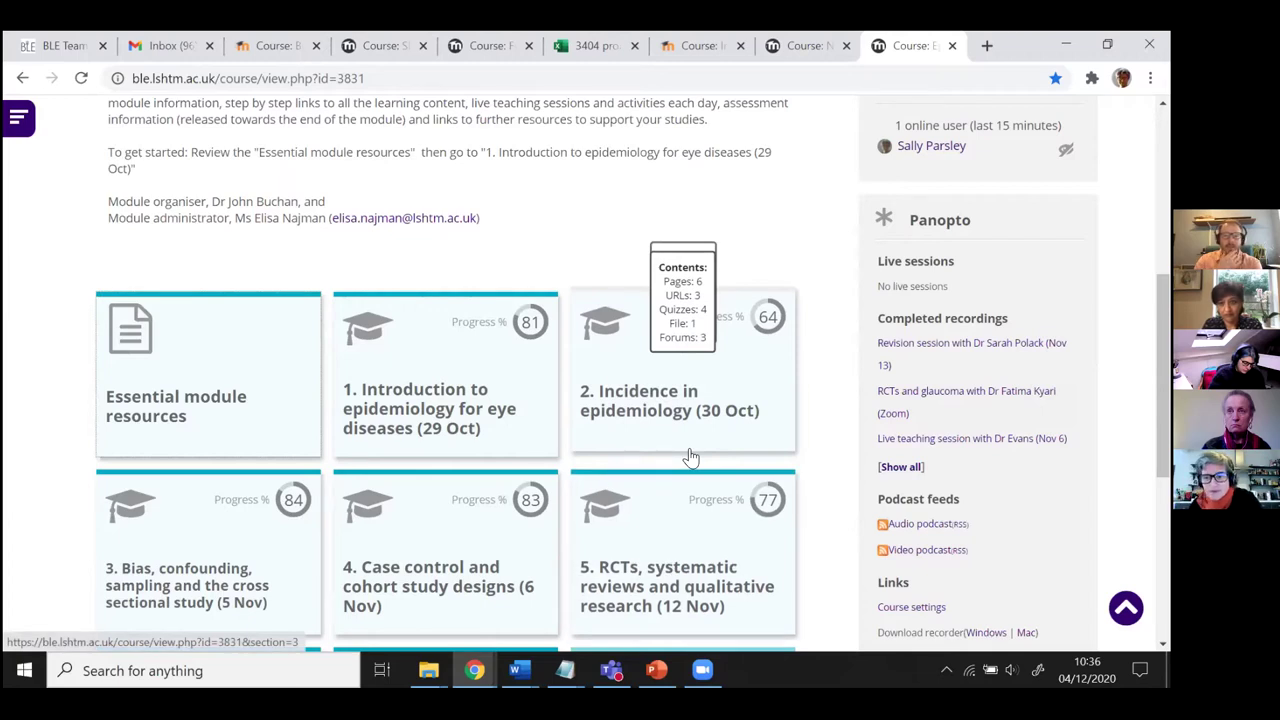
{"action": "mouse_move", "coordinate": [497, 543]}
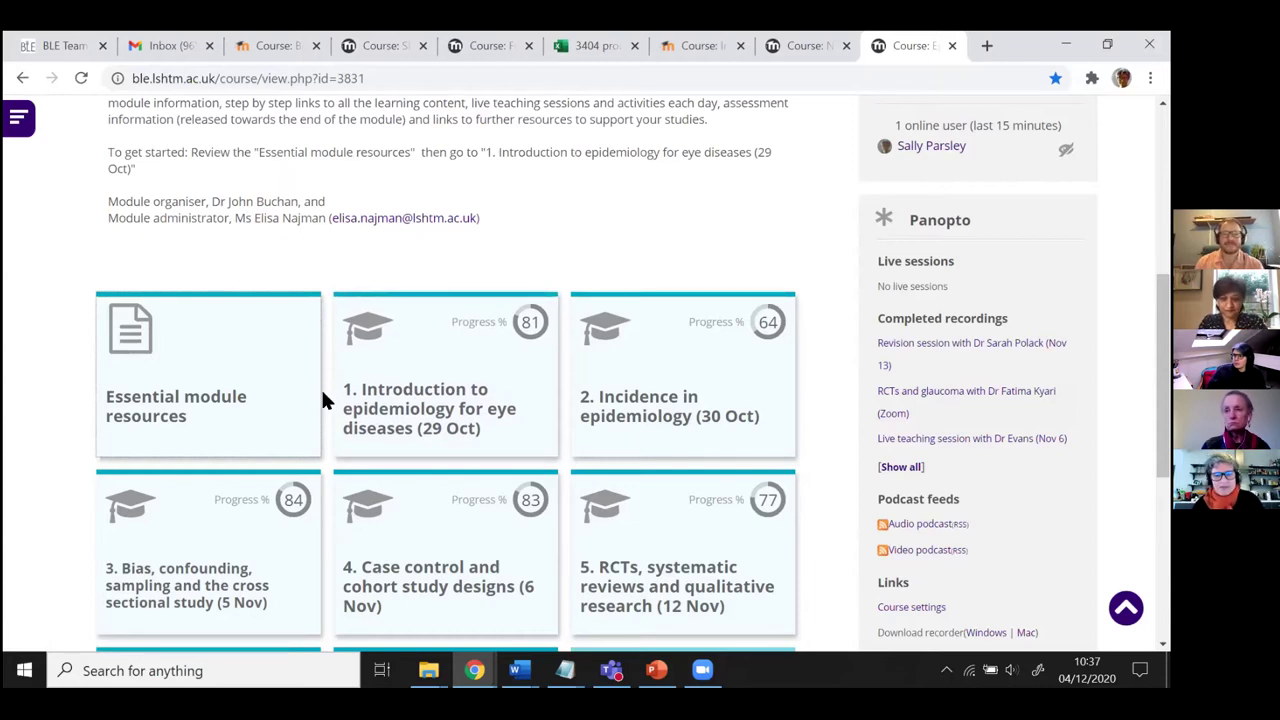
{"action": "scroll", "coordinate": [322, 390], "scroll_direction": "down", "scroll_amount": 1}
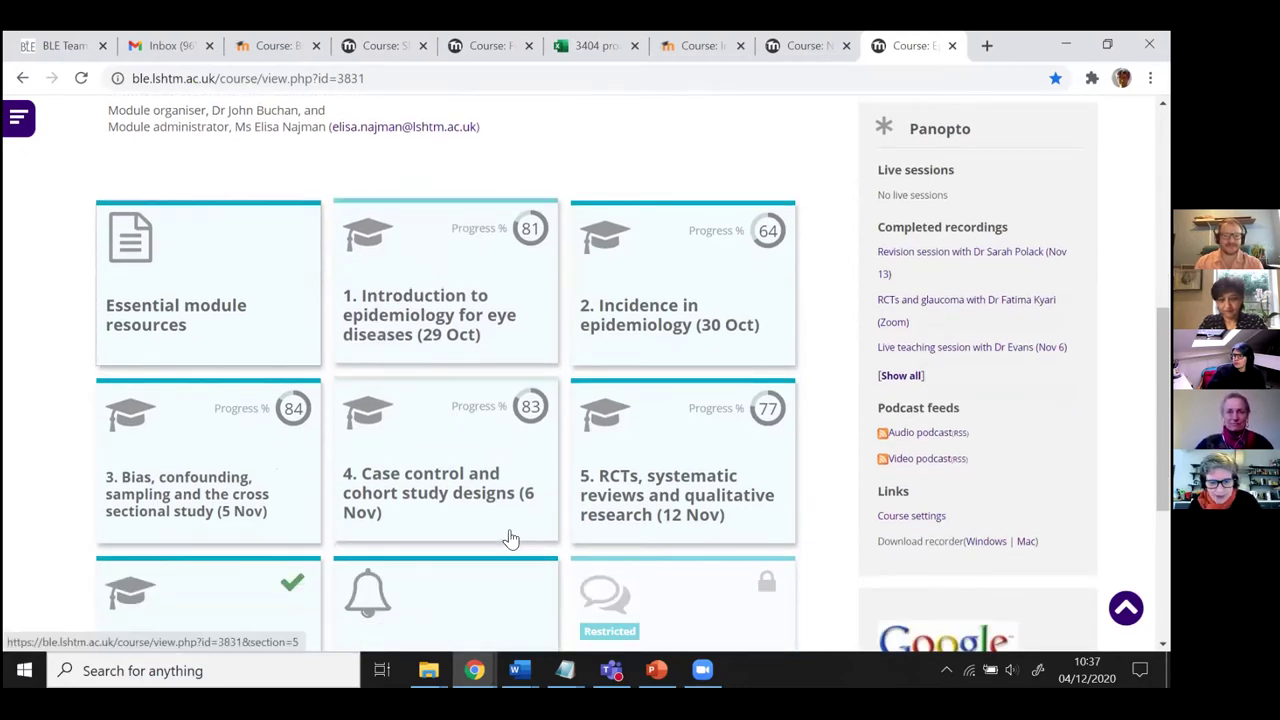
{"action": "key", "text": "alt+Tab"}
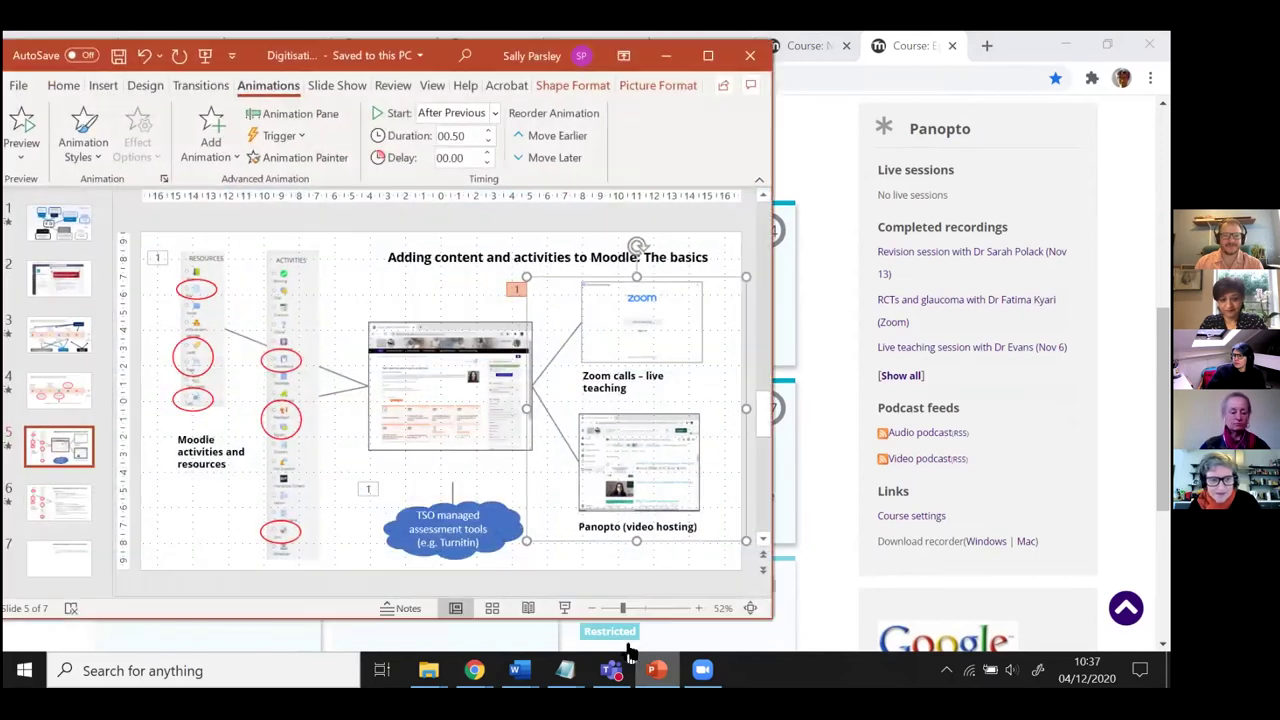
{"action": "left_click", "coordinate": [62, 458]}
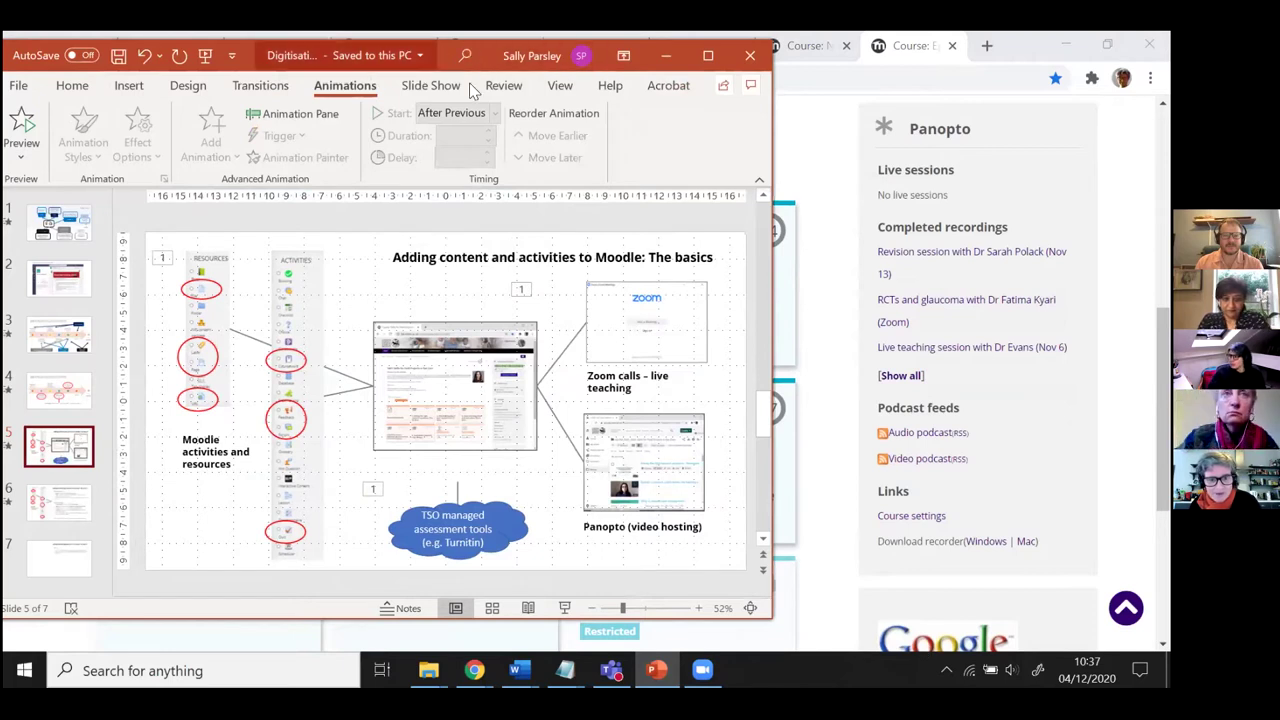
{"action": "left_click_drag", "start_coordinate": [505, 40], "coordinate": [538, 33]}
- Switch to the 3404 Non Communicable Eye Disease course, comparing it with the Implementing Eye Care course
{"action": "left_click", "coordinate": [838, 360]}
{"action": "scroll", "coordinate": [820, 363], "scroll_direction": "up", "scroll_amount": 2}
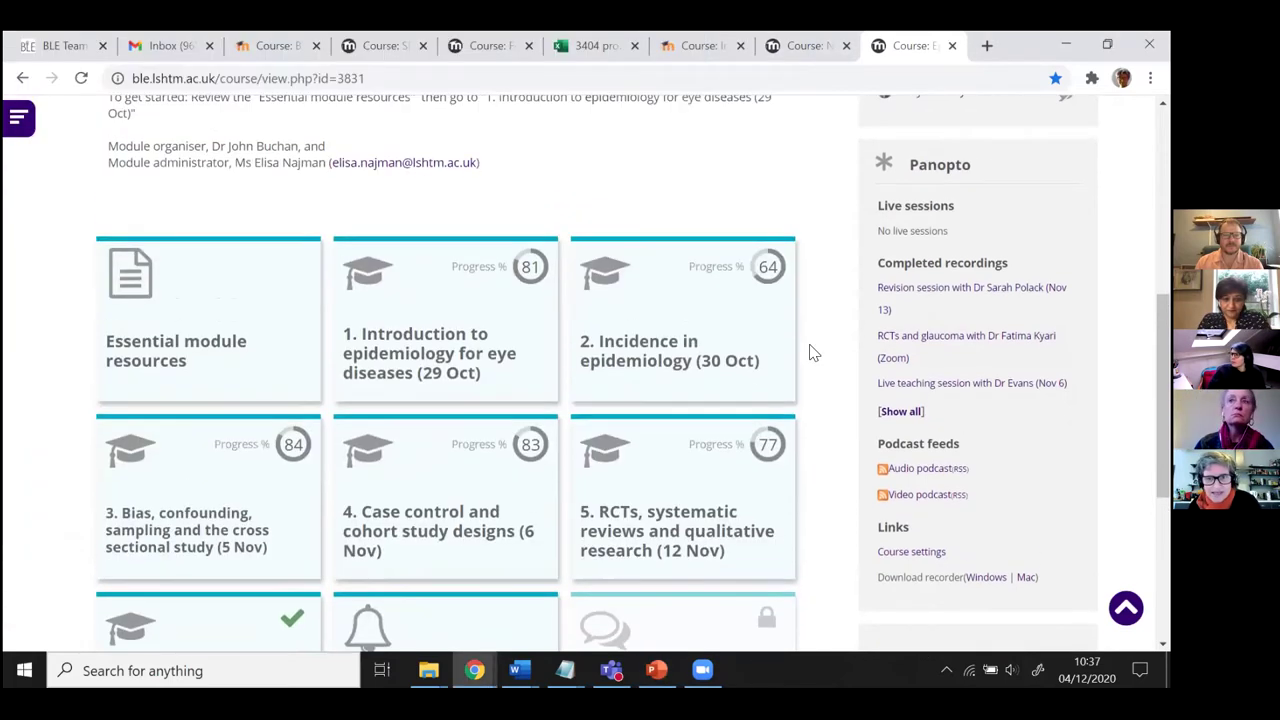
{"action": "left_click", "coordinate": [800, 46]}
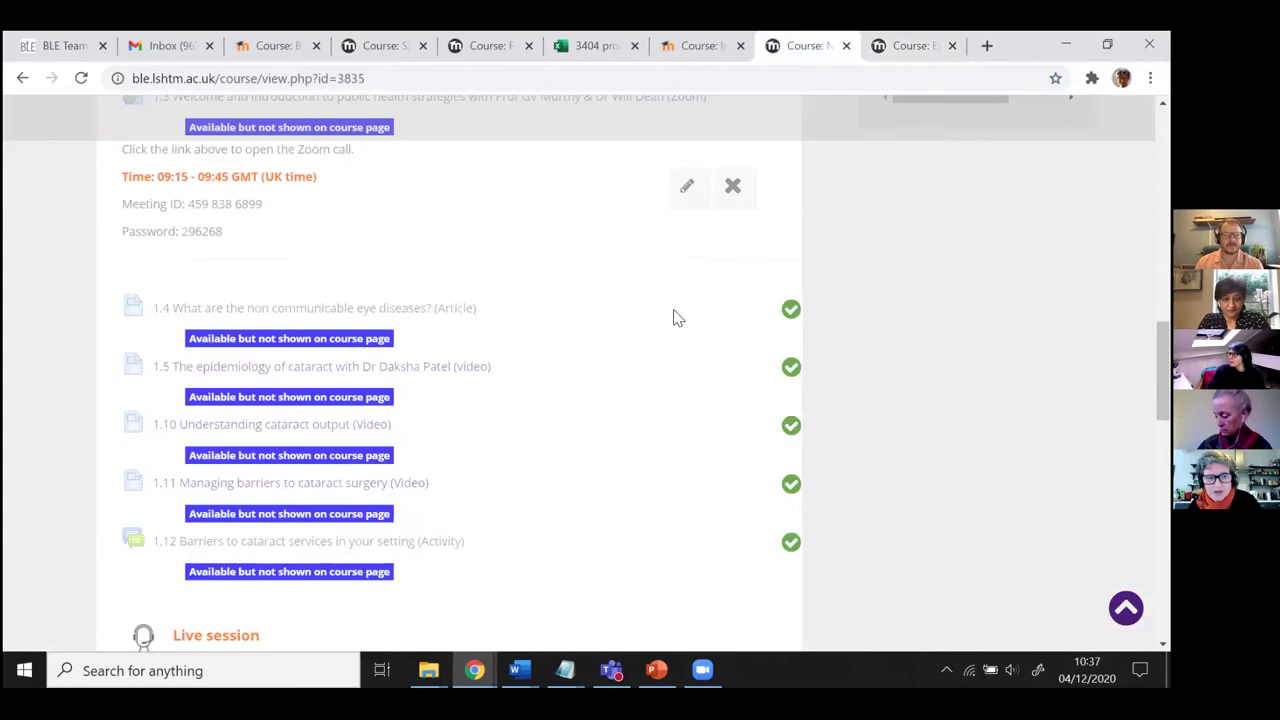
{"action": "scroll", "coordinate": [673, 318], "scroll_direction": "up", "scroll_amount": 9}
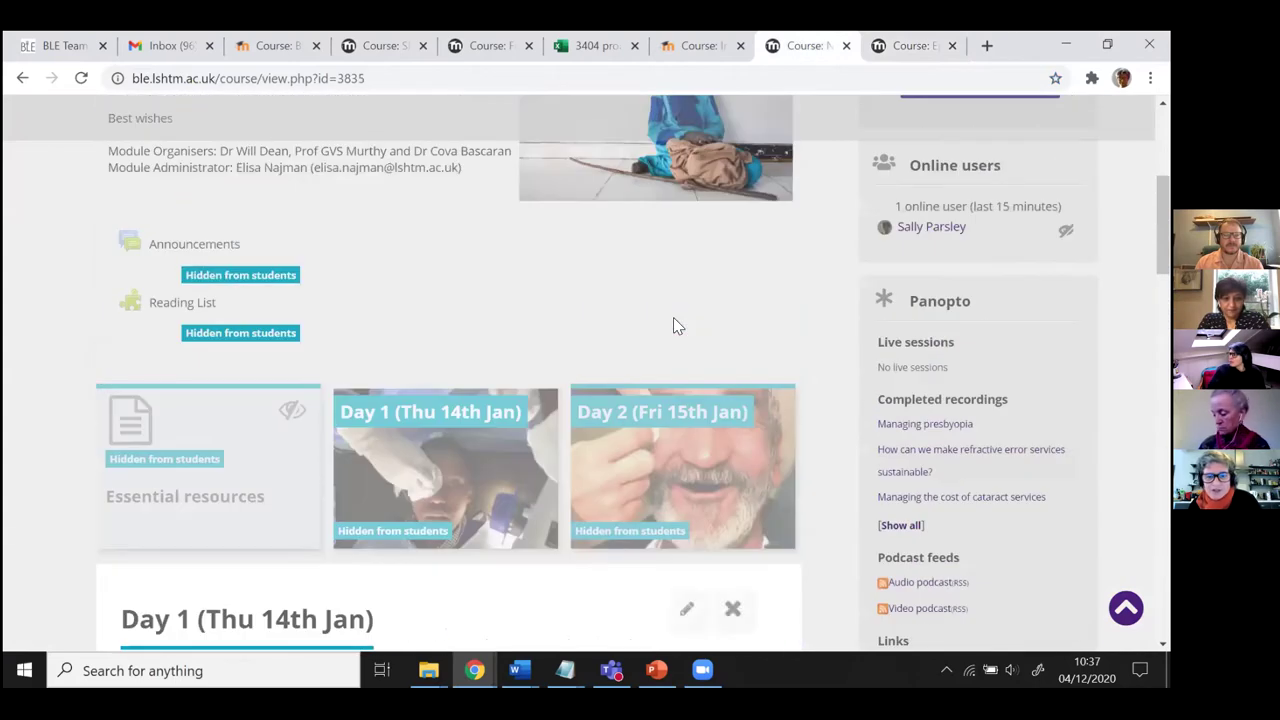
{"action": "scroll", "coordinate": [673, 313], "scroll_direction": "up", "scroll_amount": 1}
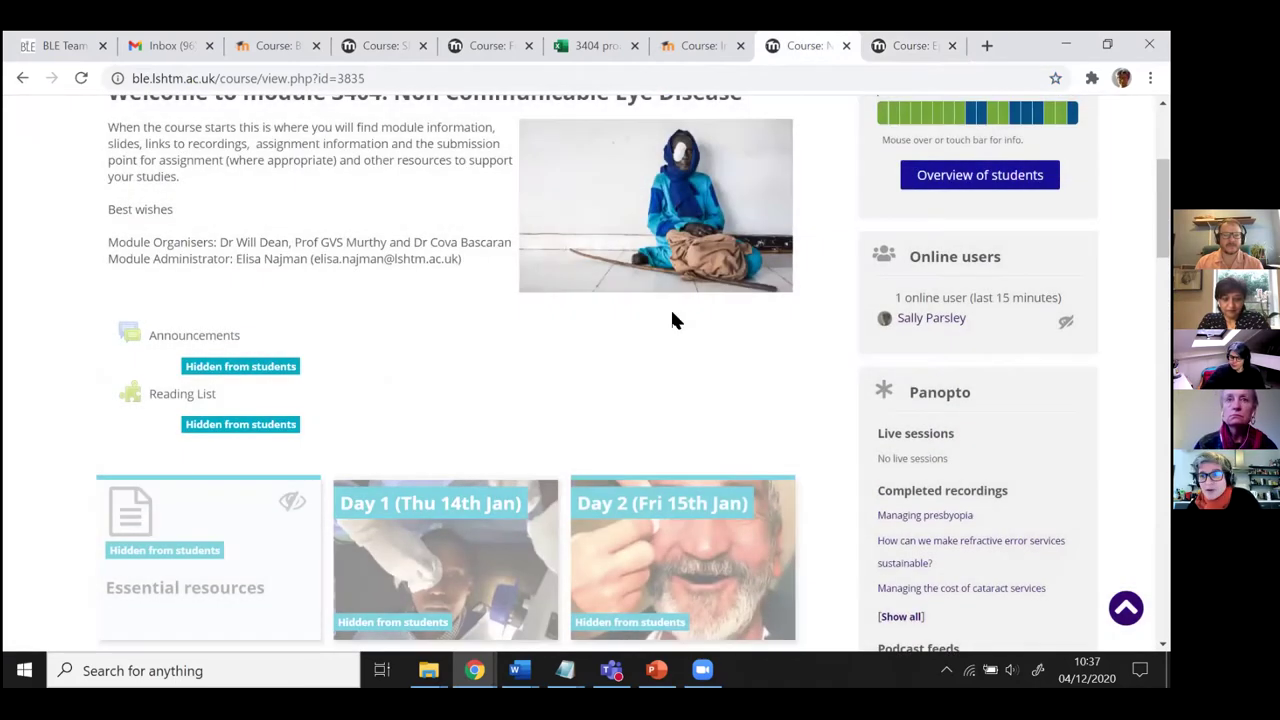
{"action": "scroll", "coordinate": [665, 325], "scroll_direction": "down", "scroll_amount": 1}
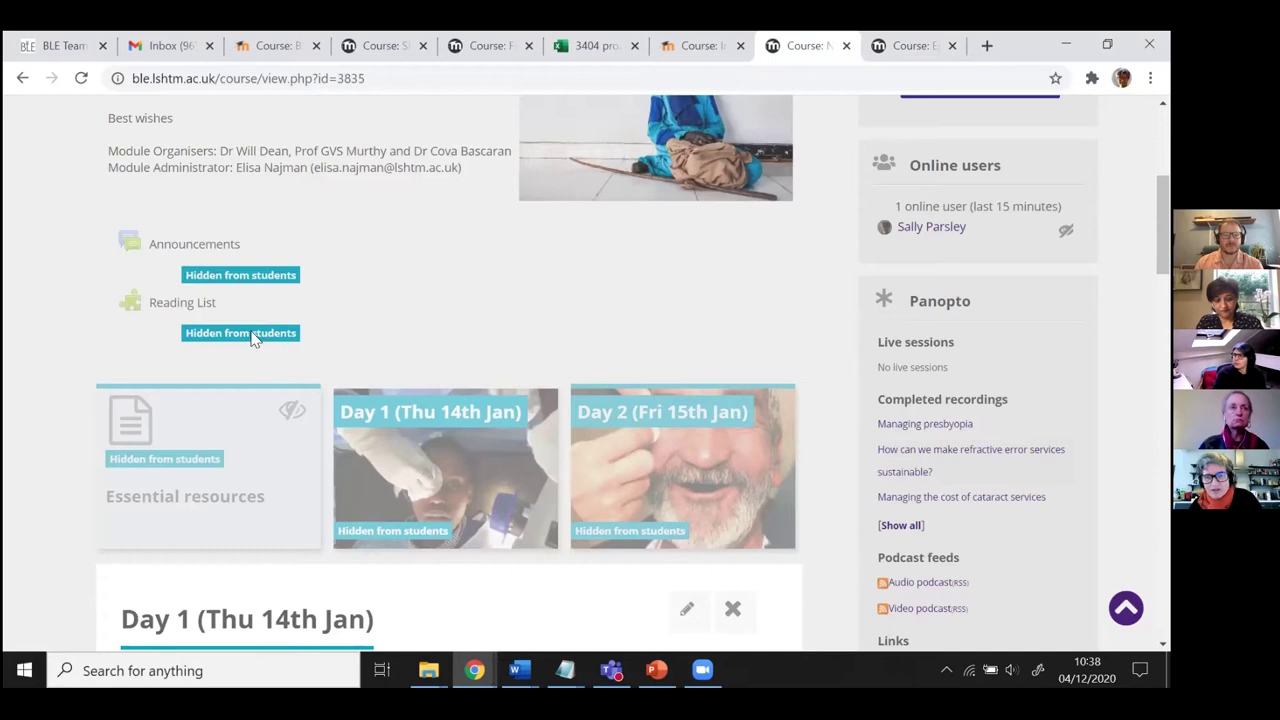
{"action": "left_click", "coordinate": [684, 47]}
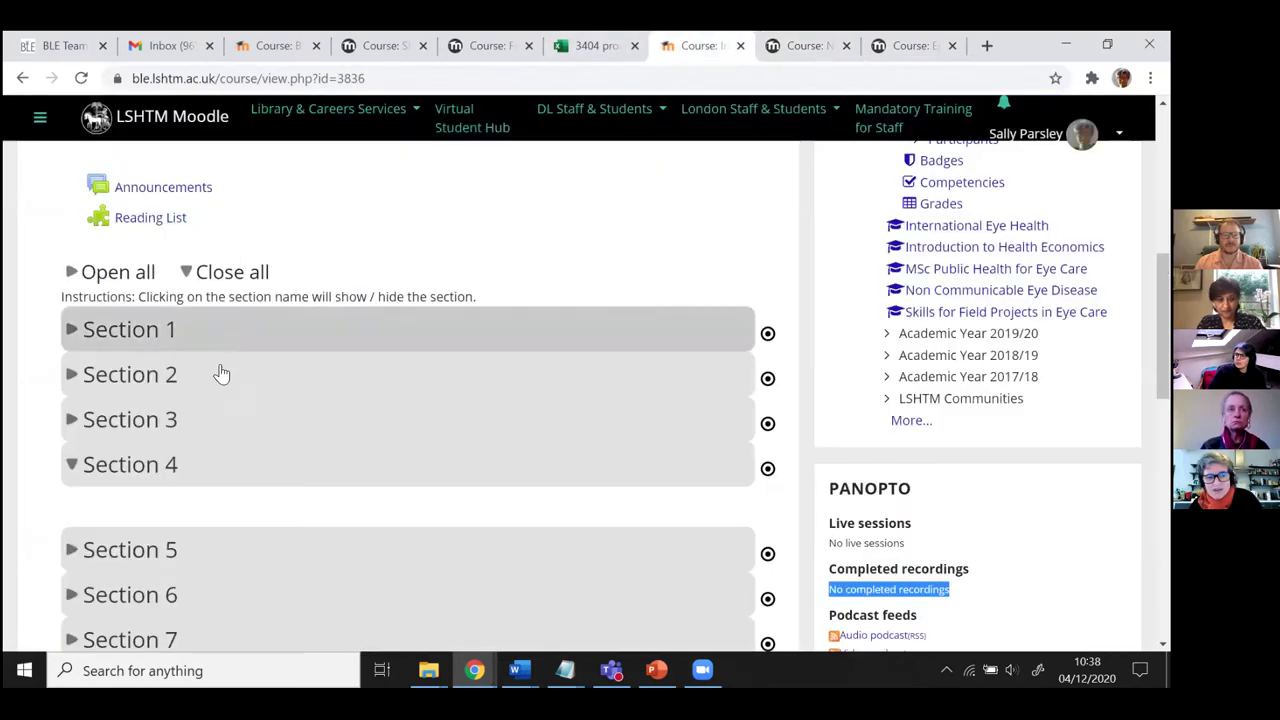
{"action": "scroll", "coordinate": [240, 278], "scroll_direction": "up", "scroll_amount": 1}
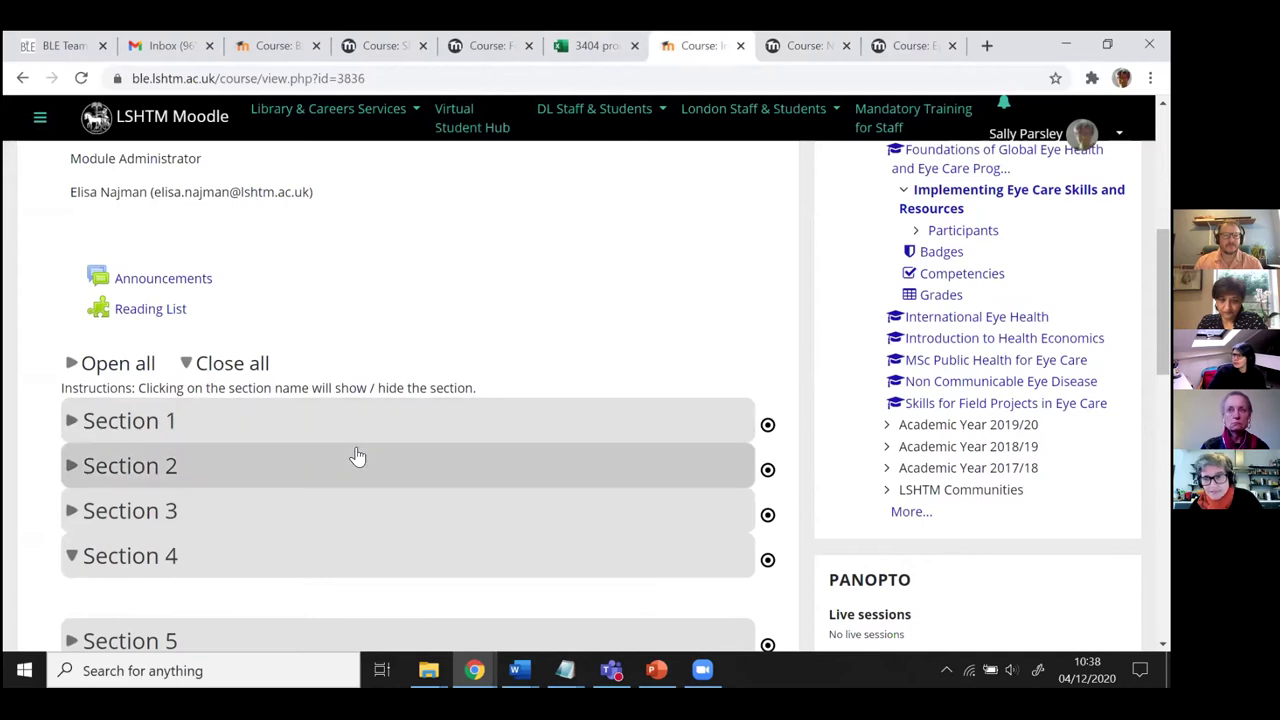
{"action": "left_click", "coordinate": [806, 45]}
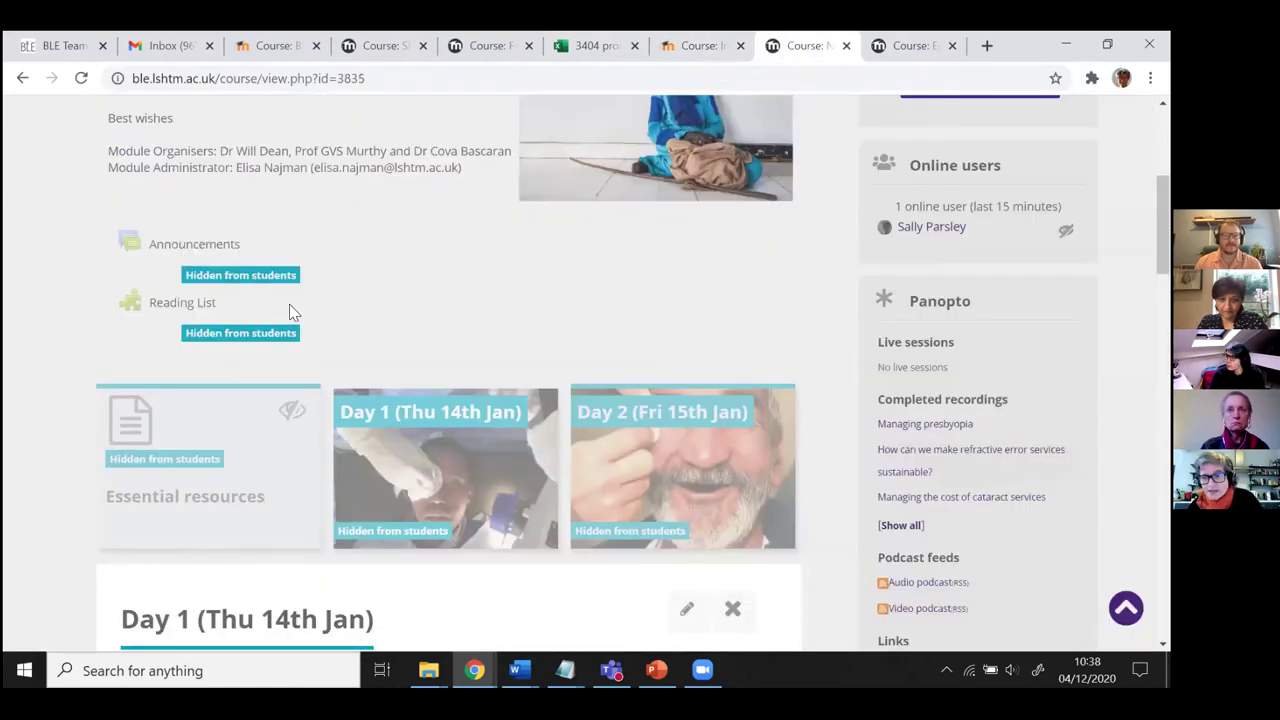
- Review the course's tiles, including the hidden Day 1 and Day 2, and return to the top
{"action": "mouse_move", "coordinate": [378, 398]}
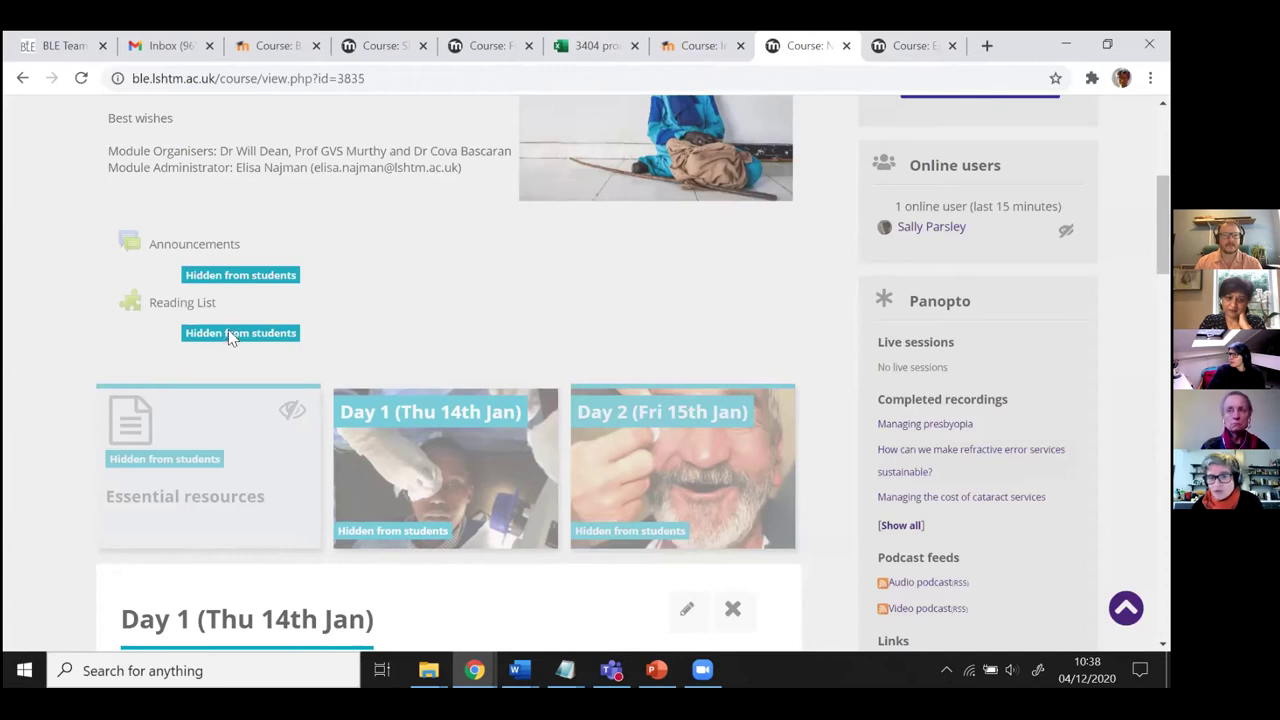
{"action": "scroll", "coordinate": [244, 360], "scroll_direction": "down", "scroll_amount": 2}
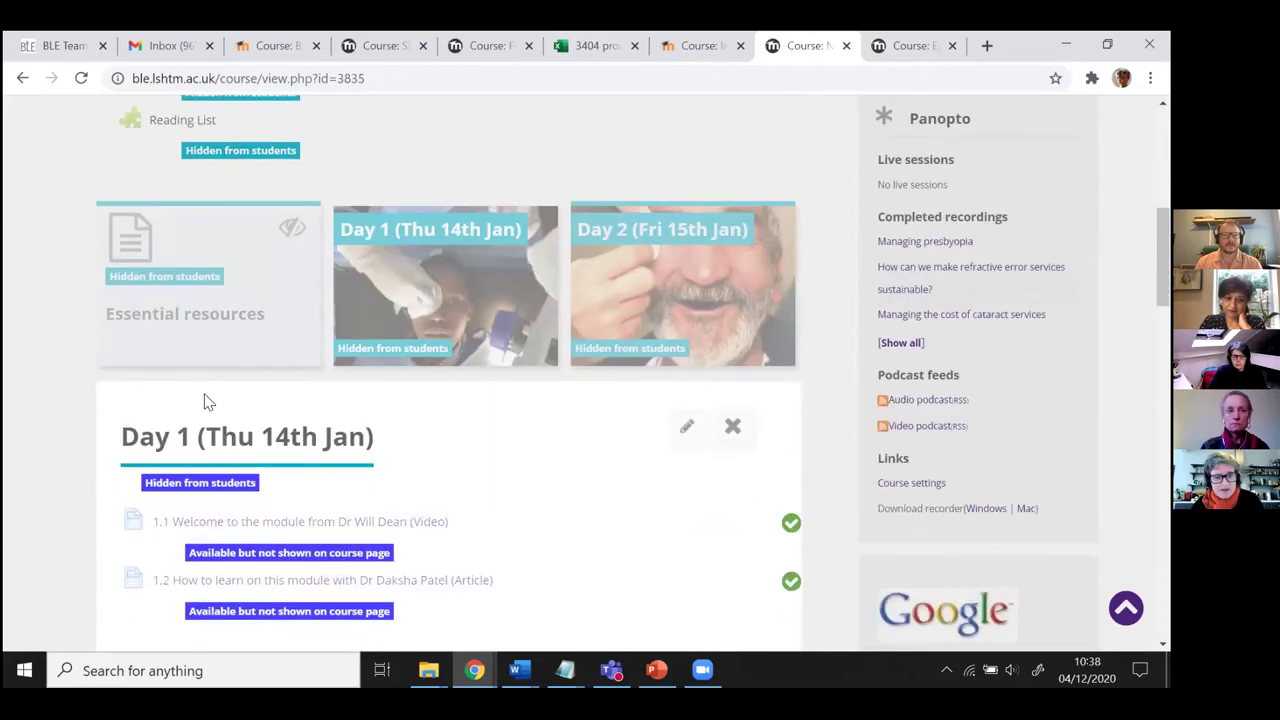
{"action": "scroll", "coordinate": [204, 401], "scroll_direction": "down", "scroll_amount": 3}
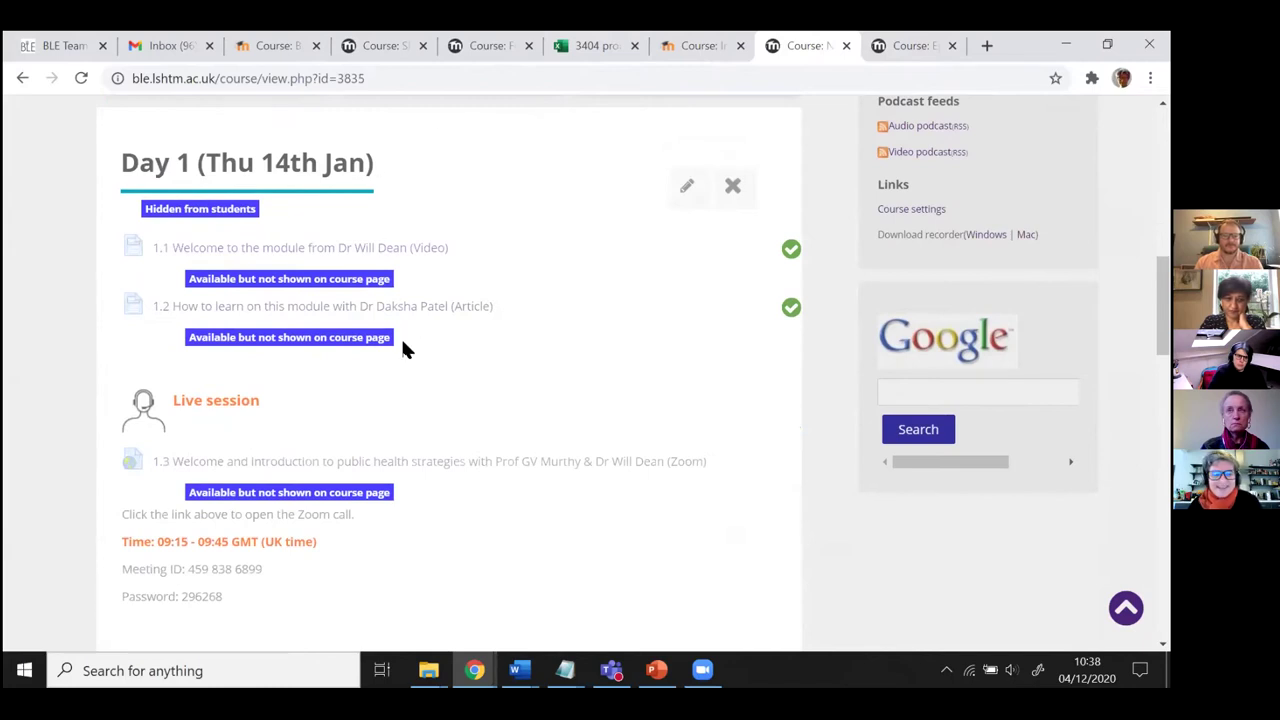
{"action": "scroll", "coordinate": [433, 360], "scroll_direction": "up", "scroll_amount": 1}
{"action": "scroll", "coordinate": [433, 360], "scroll_direction": "up", "scroll_amount": 2}
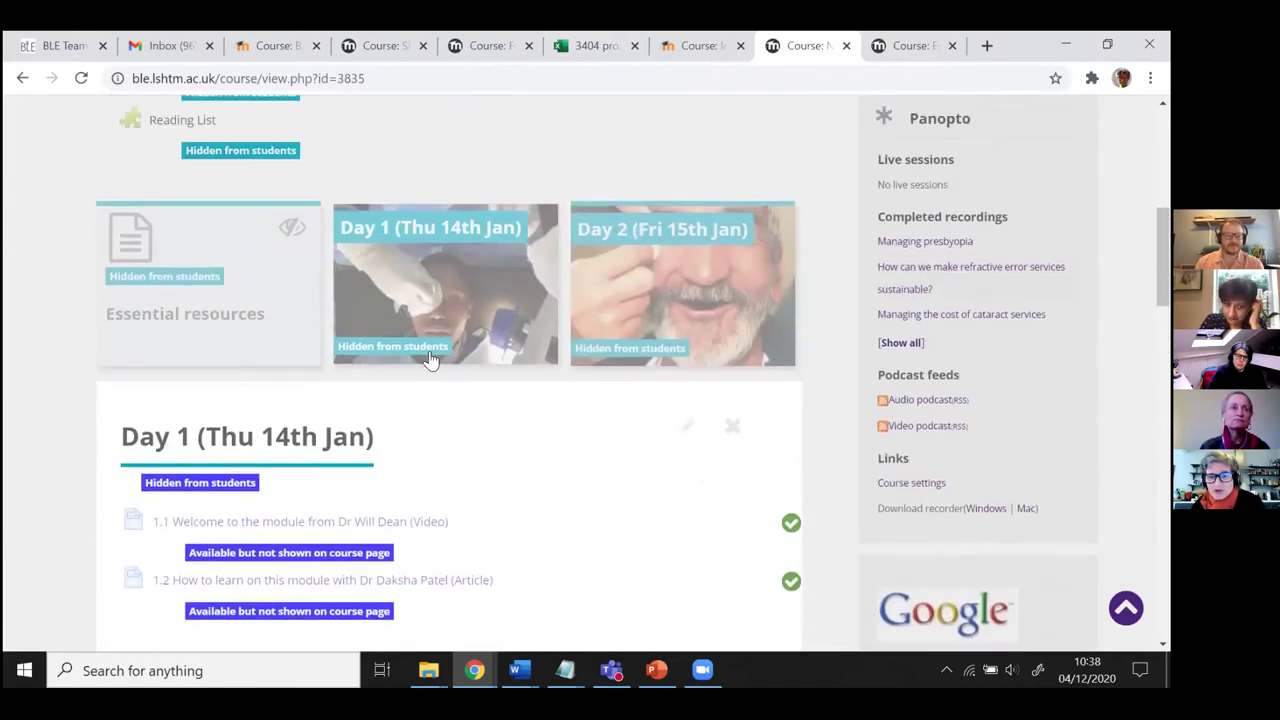
{"action": "scroll", "coordinate": [428, 357], "scroll_direction": "down", "scroll_amount": 3}
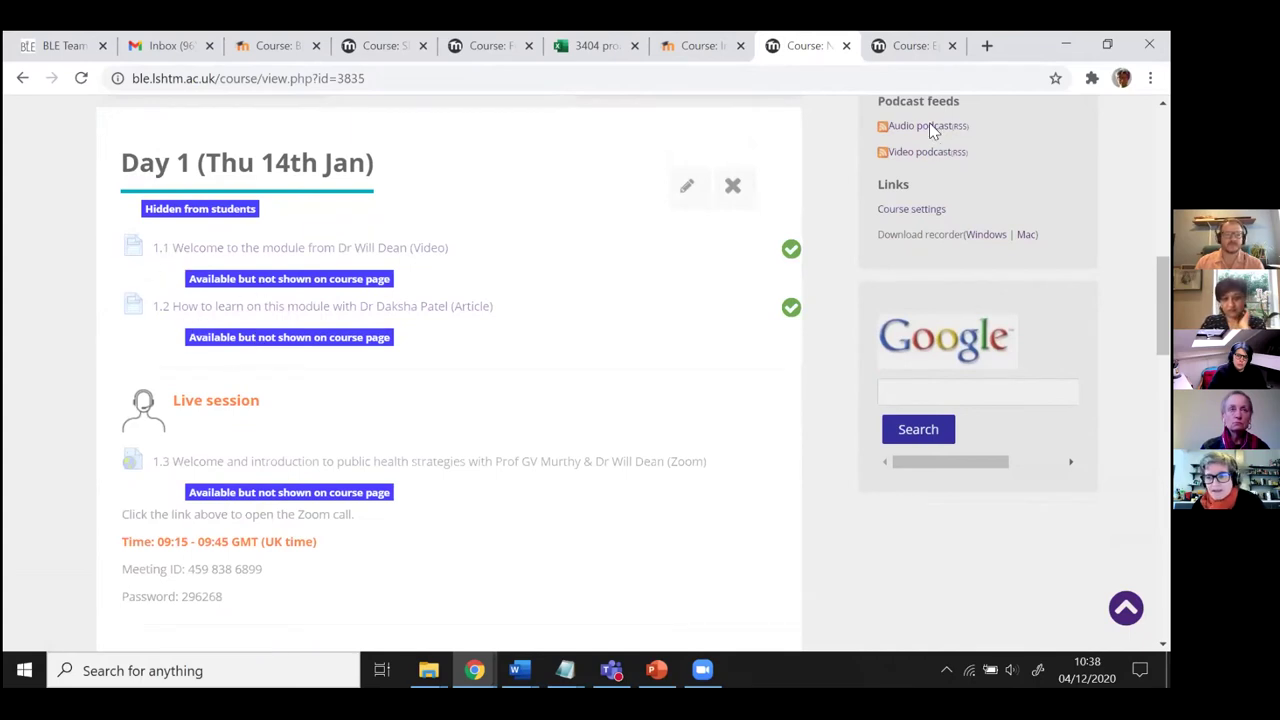
{"action": "left_click", "coordinate": [1126, 607]}
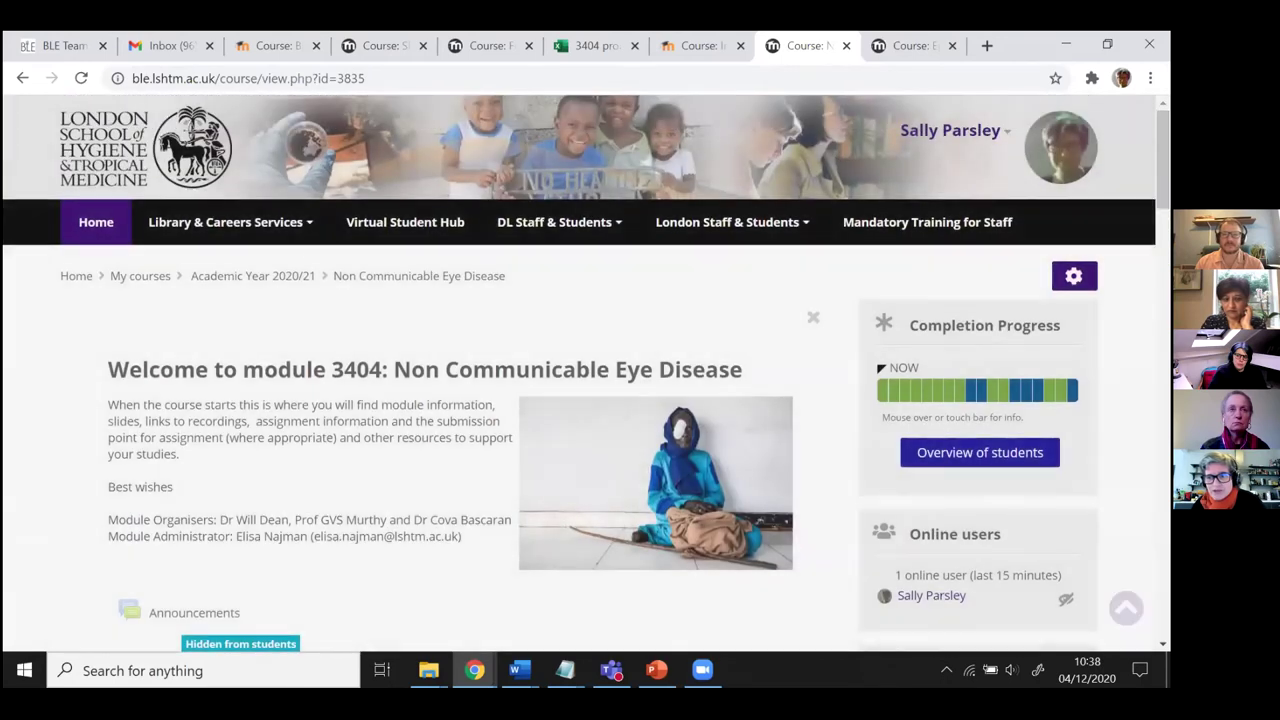
- Turn editing on for the 3404 Non Communicable Eye Disease course and scroll to its Day sections
{"action": "left_click", "coordinate": [1074, 276]}
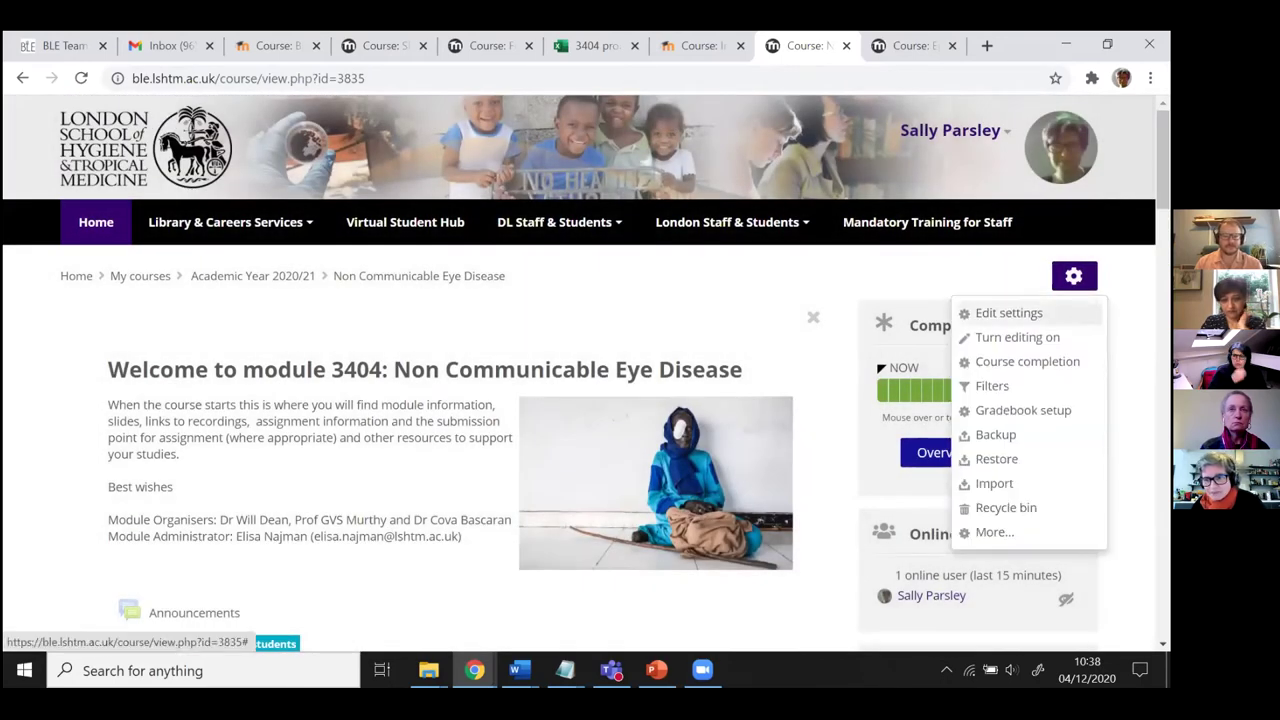
{"action": "left_click", "coordinate": [1016, 337]}
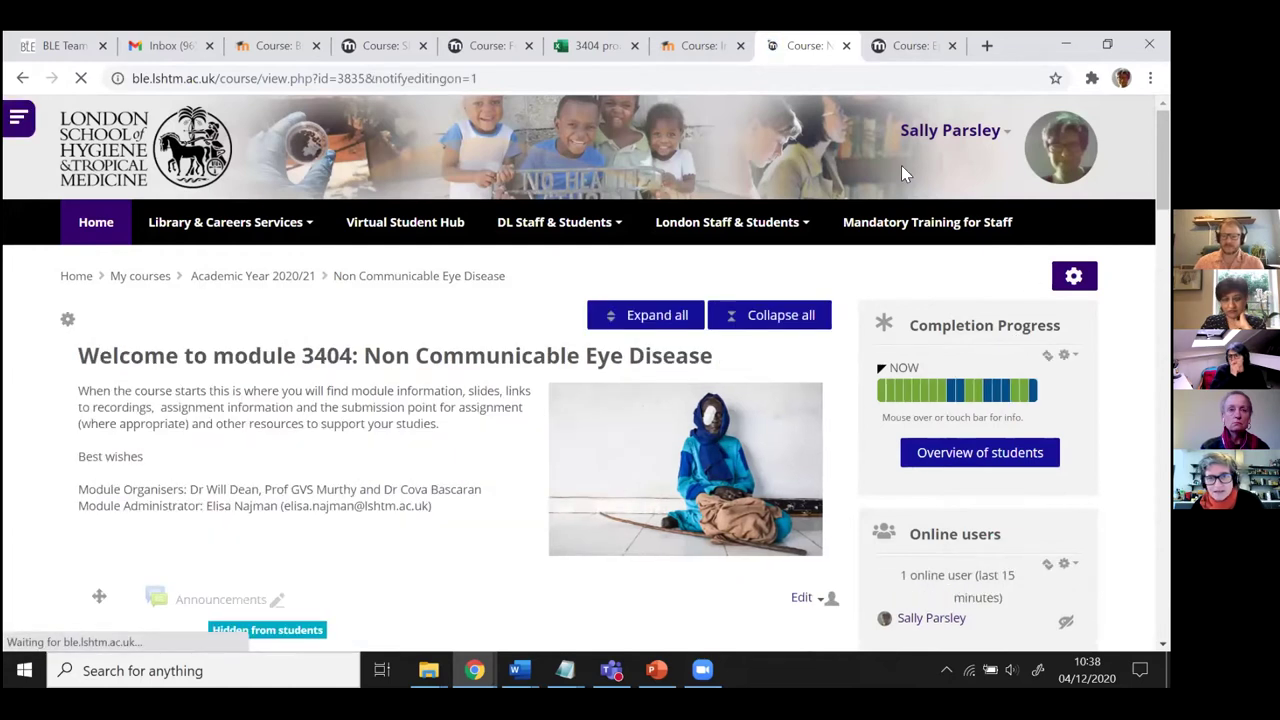
{"action": "scroll", "coordinate": [901, 165], "scroll_direction": "down", "scroll_amount": 5}
{"action": "scroll", "coordinate": [620, 373], "scroll_direction": "down", "scroll_amount": 1}
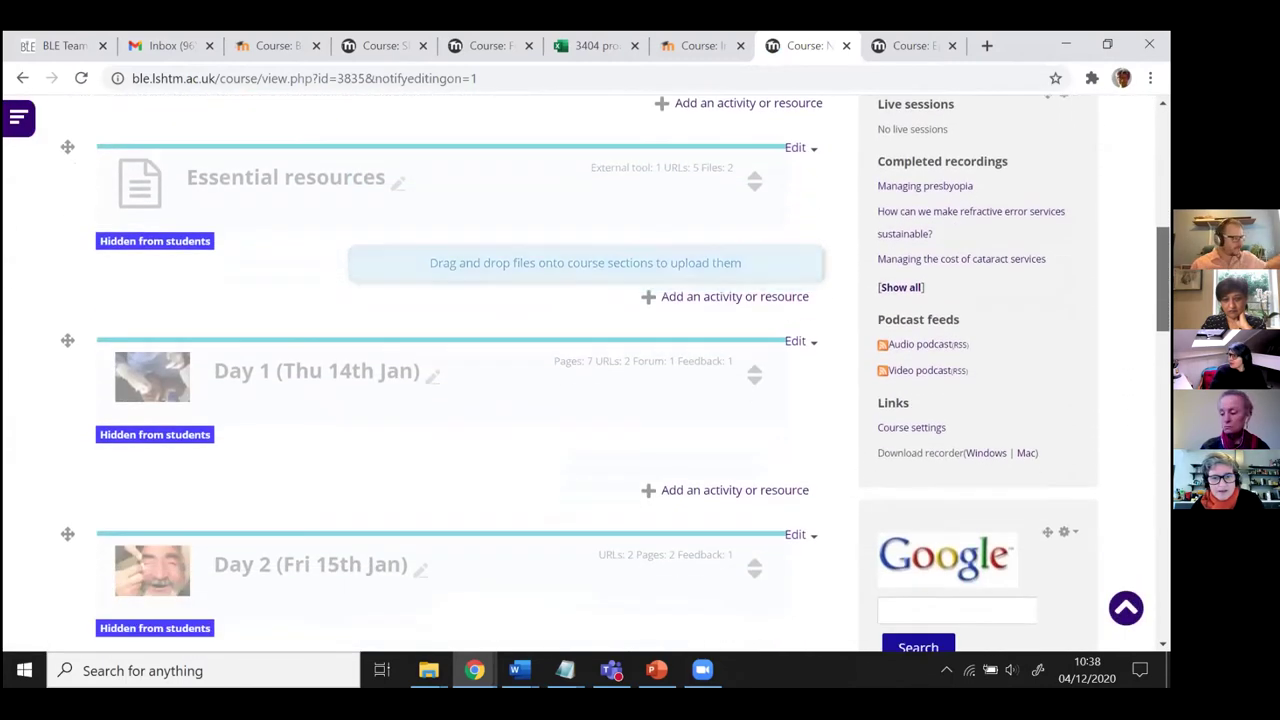
{"action": "scroll", "coordinate": [620, 373], "scroll_direction": "down", "scroll_amount": 1}
{"action": "scroll", "coordinate": [620, 373], "scroll_direction": "up", "scroll_amount": 1}
- Open the Day 1 (Thu 14th Jan) section on its own page
{"action": "scroll", "coordinate": [534, 400], "scroll_direction": "down", "scroll_amount": 1}
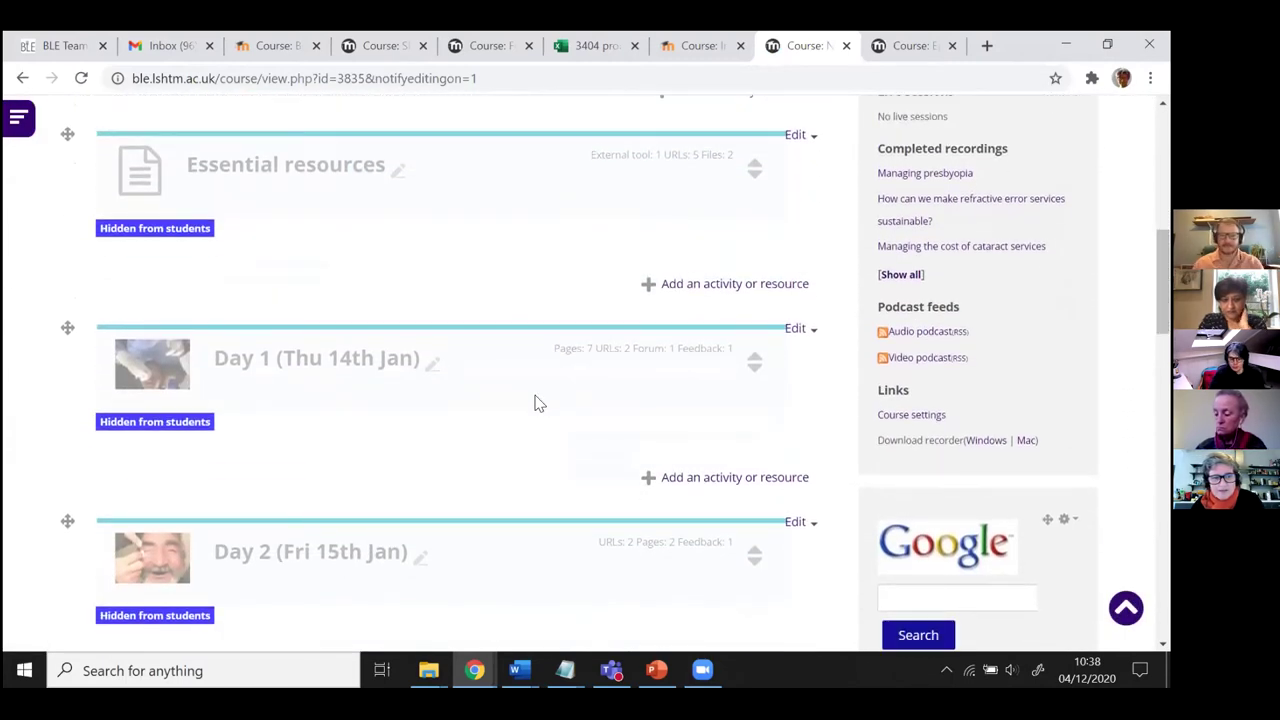
{"action": "left_click", "coordinate": [357, 365]}
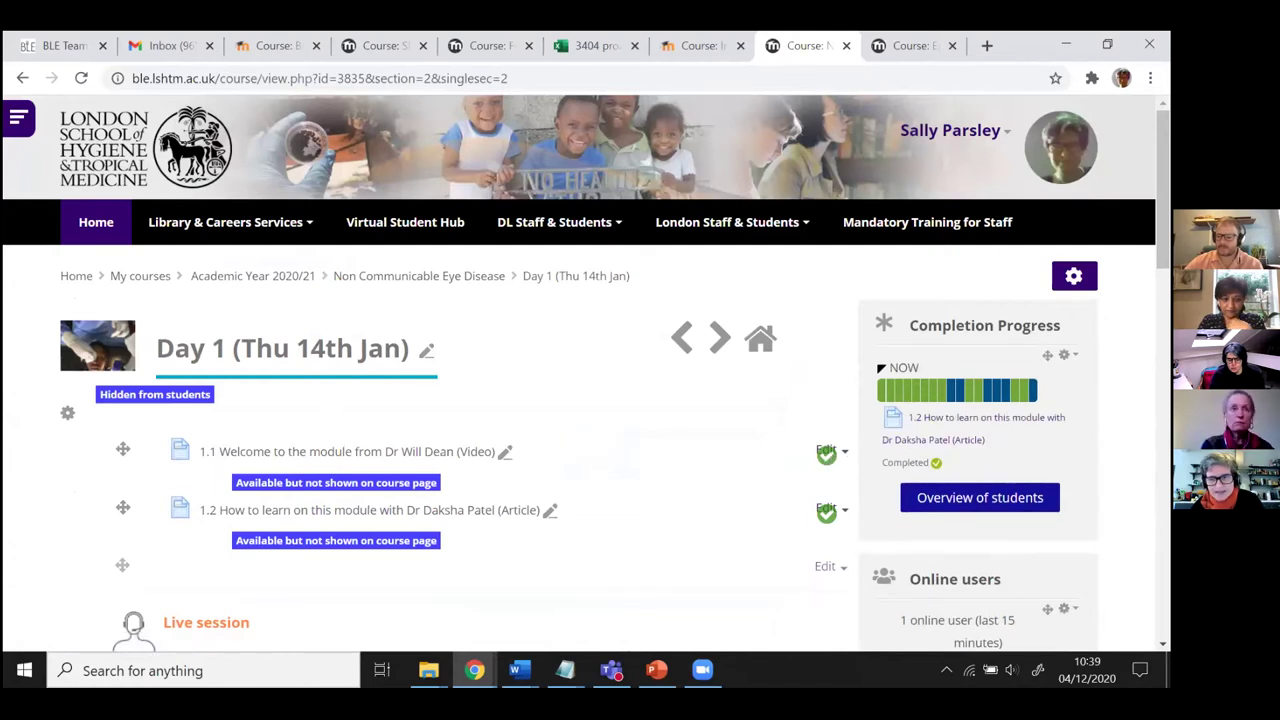
{"action": "scroll", "coordinate": [615, 373], "scroll_direction": "down", "scroll_amount": 4}
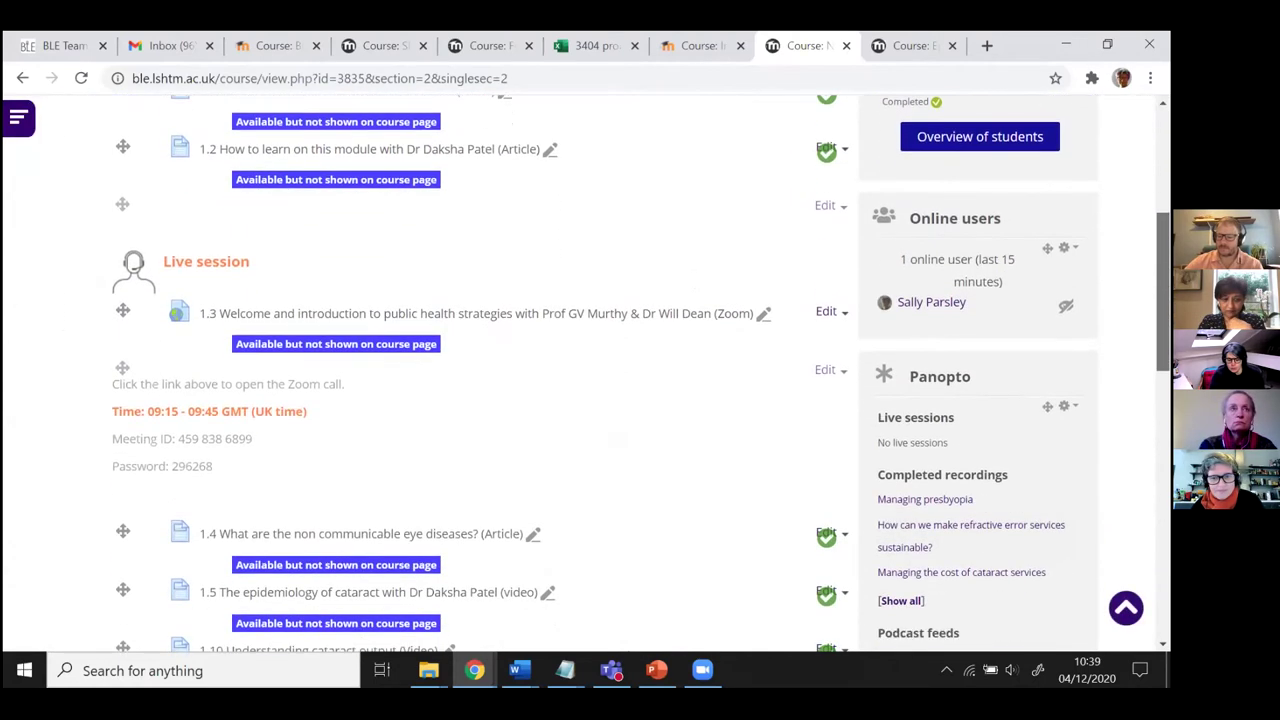
{"action": "scroll", "coordinate": [660, 297], "scroll_direction": "up", "scroll_amount": 1}
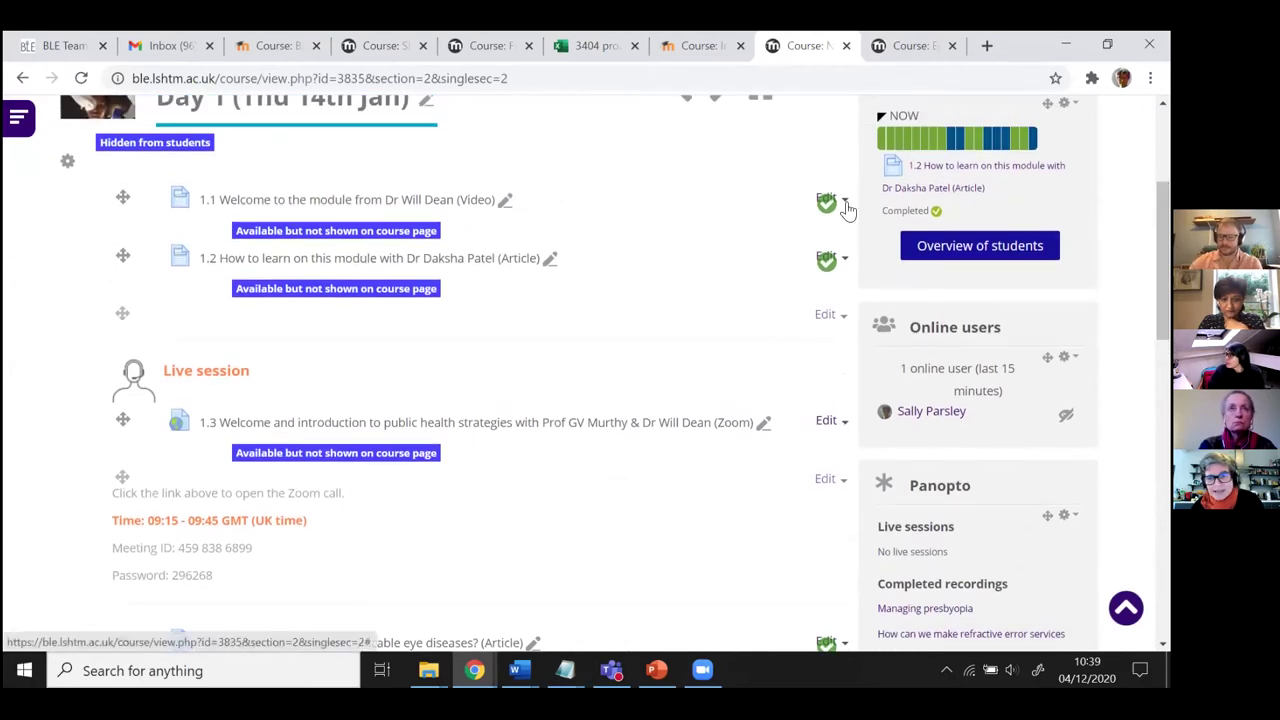
- Check item 1.1's edit menu without choosing anything, then scroll to the section's end
{"action": "left_click", "coordinate": [845, 202]}
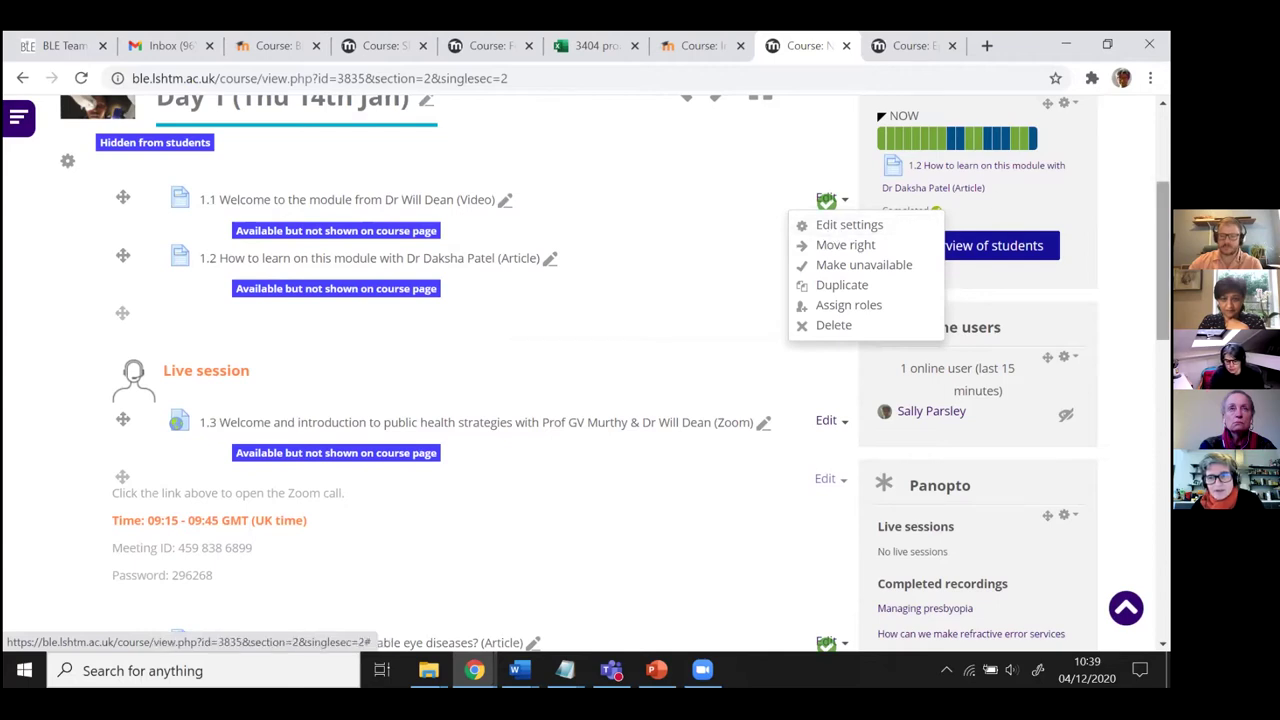
{"action": "key", "text": "Escape"}
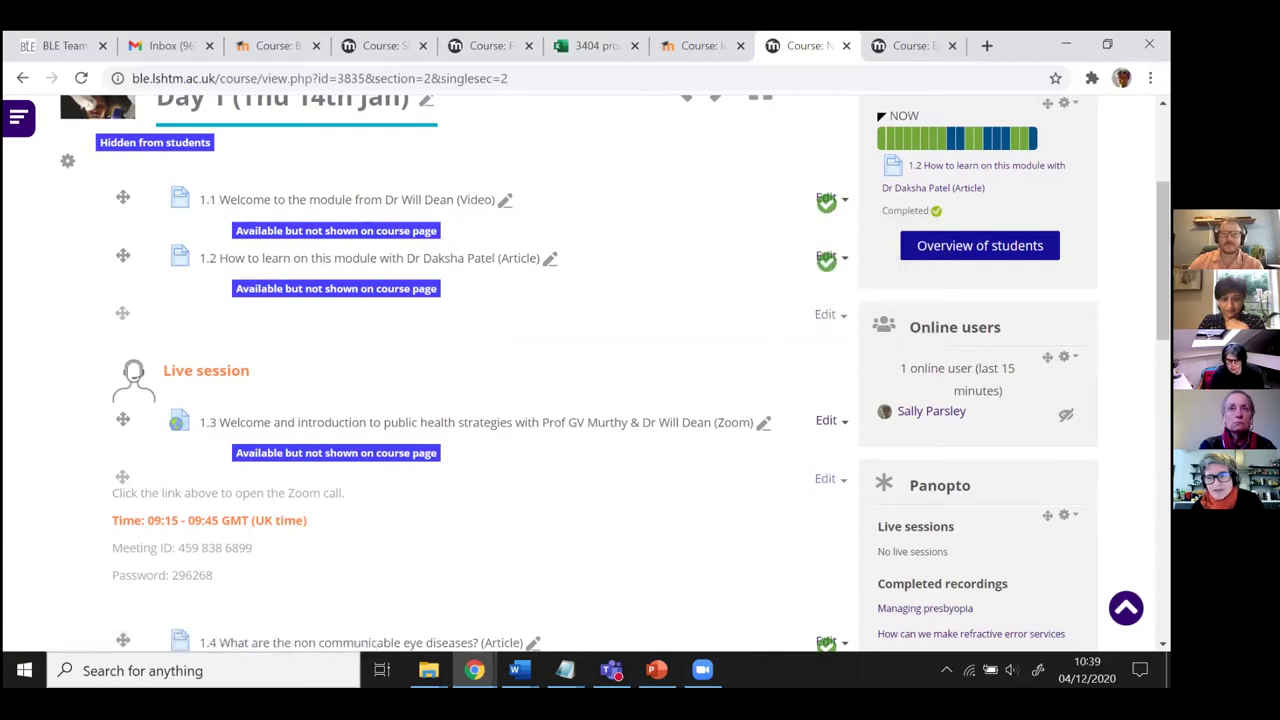
{"action": "scroll", "coordinate": [821, 541], "scroll_direction": "down", "scroll_amount": 8}
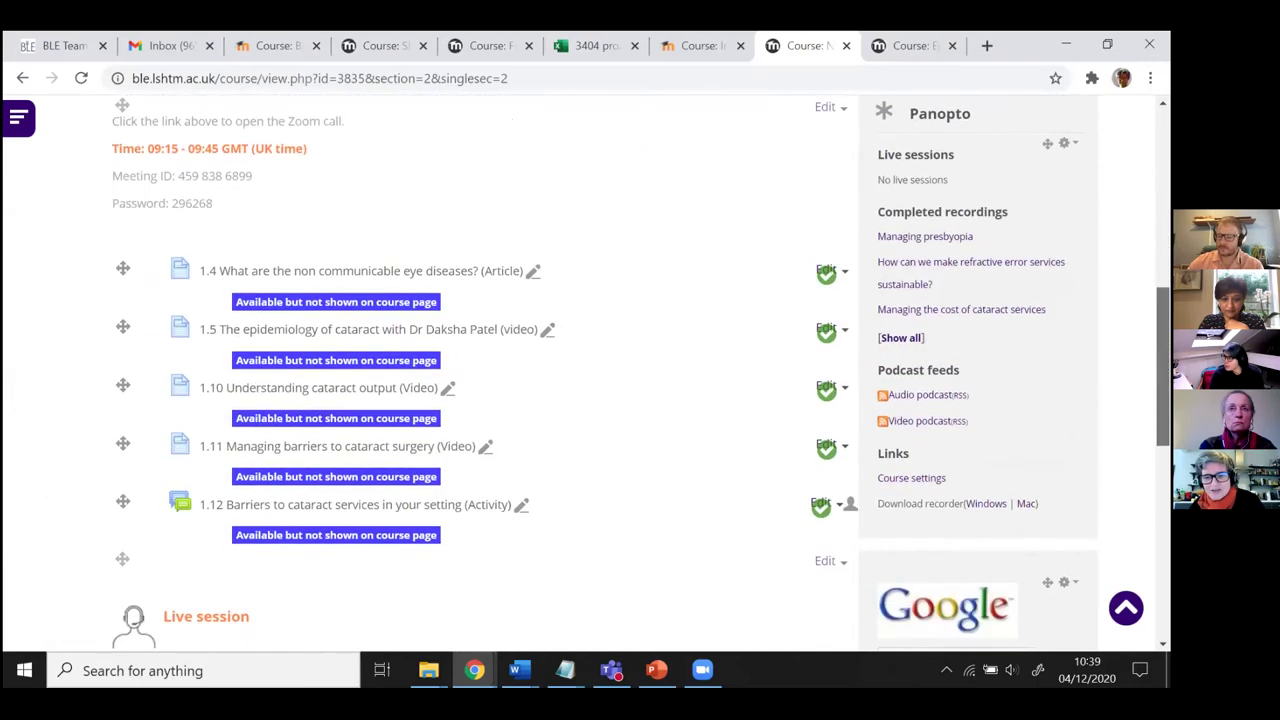
{"action": "scroll", "coordinate": [714, 452], "scroll_direction": "down", "scroll_amount": 3}
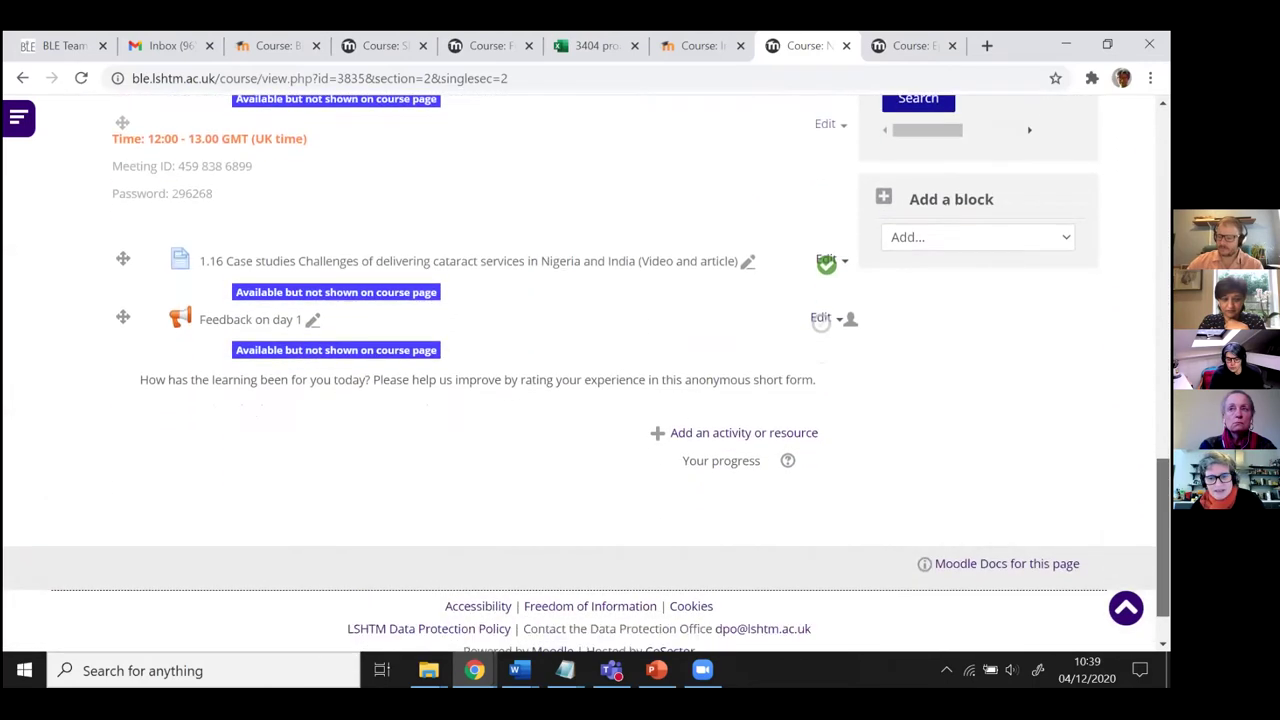
- Browse the activity chooser, cancel it without adding anything, and bring up the Digitisation.pptx presentation
{"action": "left_click", "coordinate": [697, 440]}
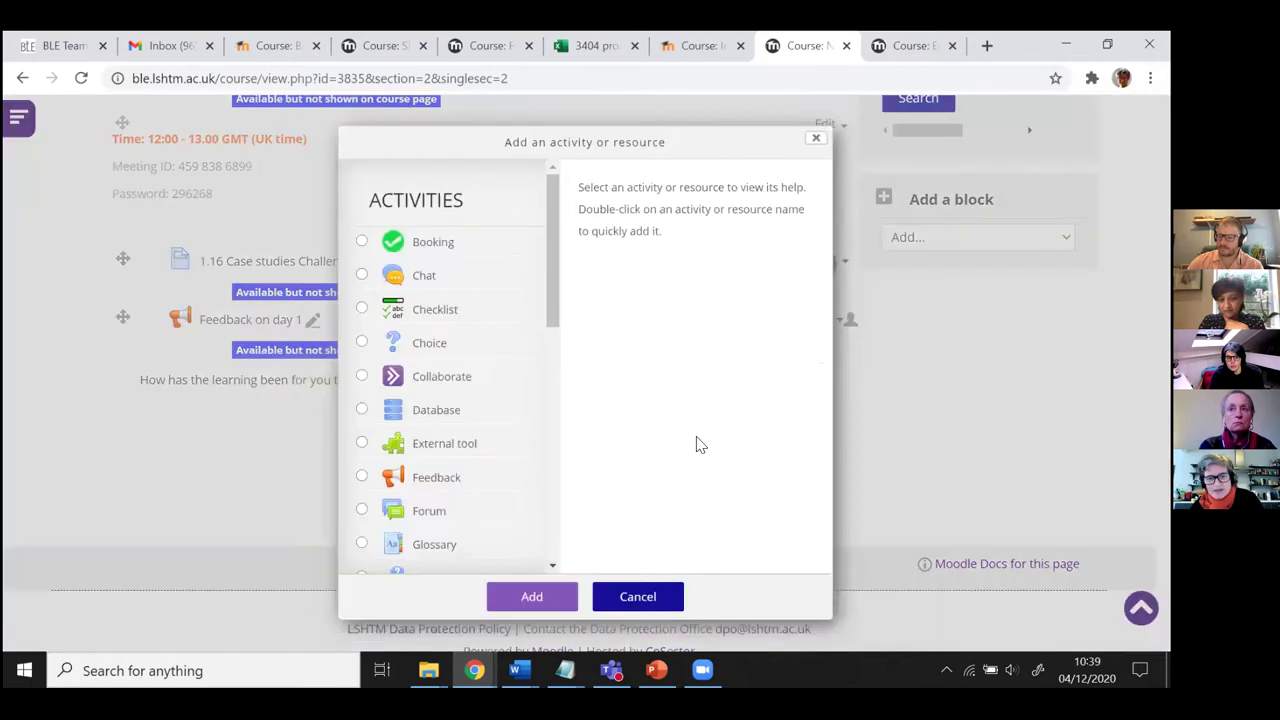
{"action": "left_click_drag", "start_coordinate": [603, 142], "coordinate": [676, 95]}
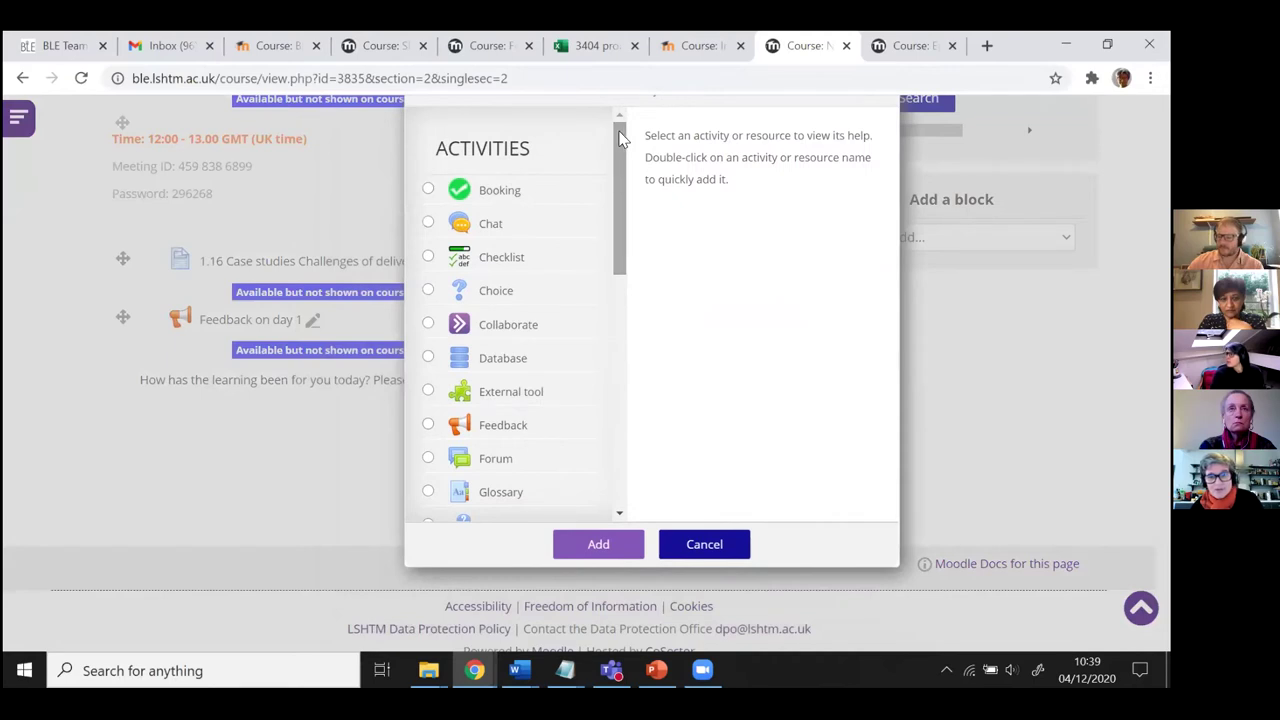
{"action": "mouse_move", "coordinate": [620, 140]}
{"action": "left_mouse_down"}
{"action": "mouse_move", "coordinate": [615, 400]}
{"action": "mouse_move", "coordinate": [619, 118]}
{"action": "left_mouse_up"}
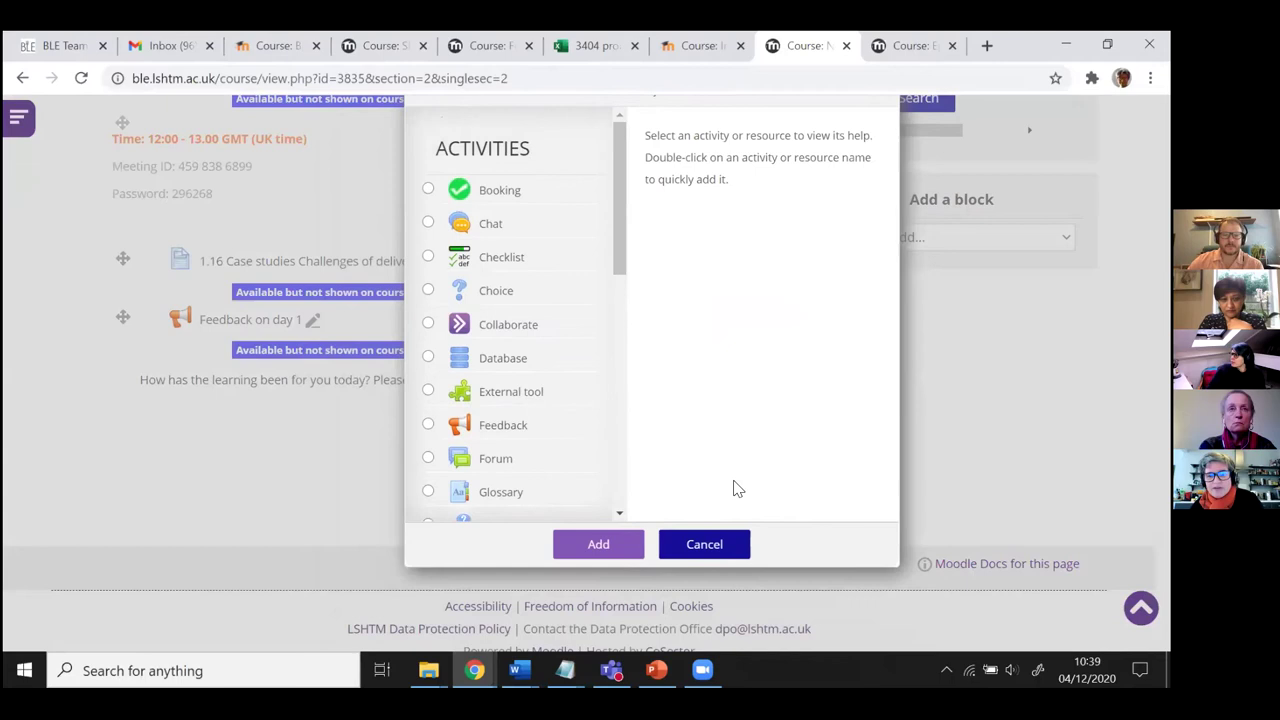
{"action": "left_click", "coordinate": [724, 544]}
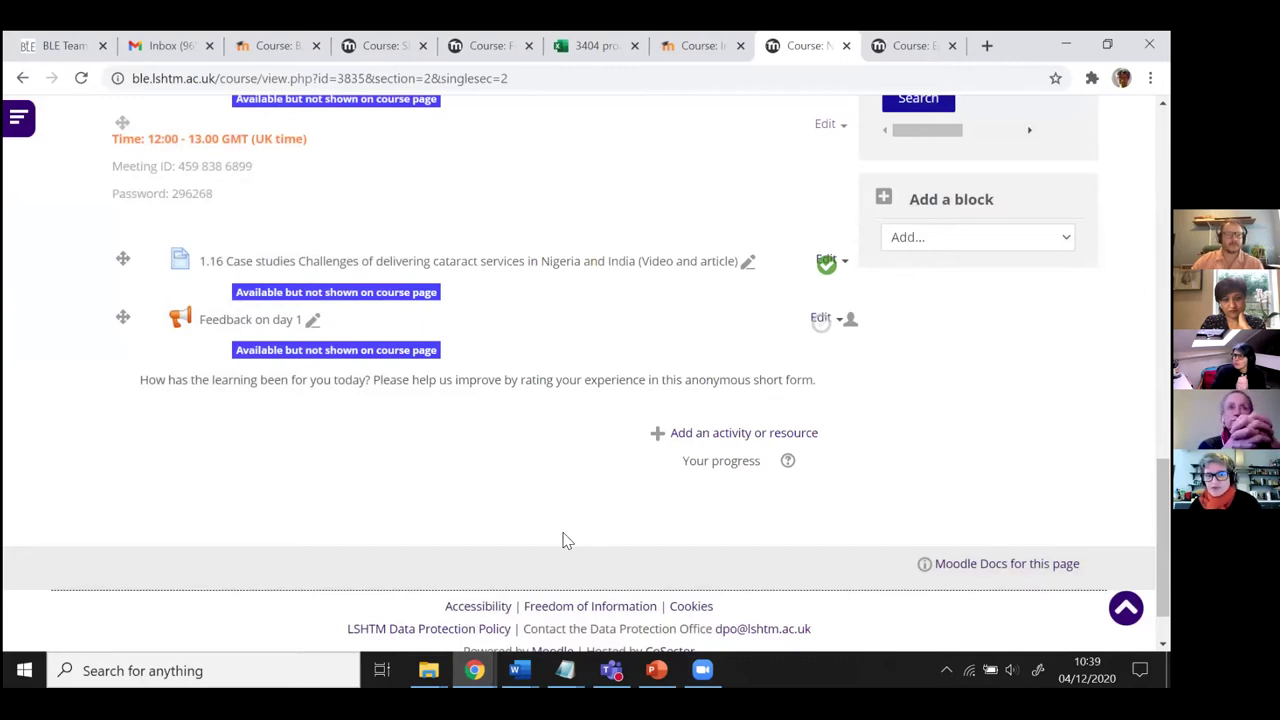
{"action": "left_click", "coordinate": [656, 669]}
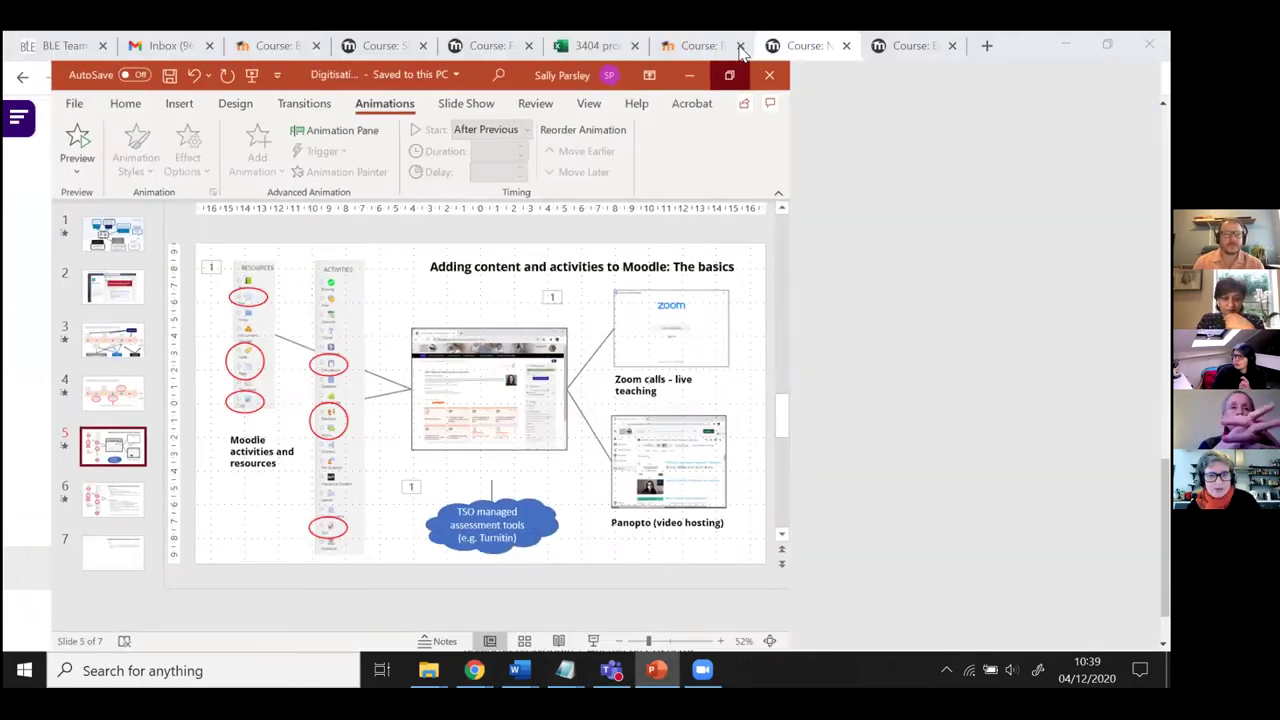
{"action": "left_click", "coordinate": [729, 75]}
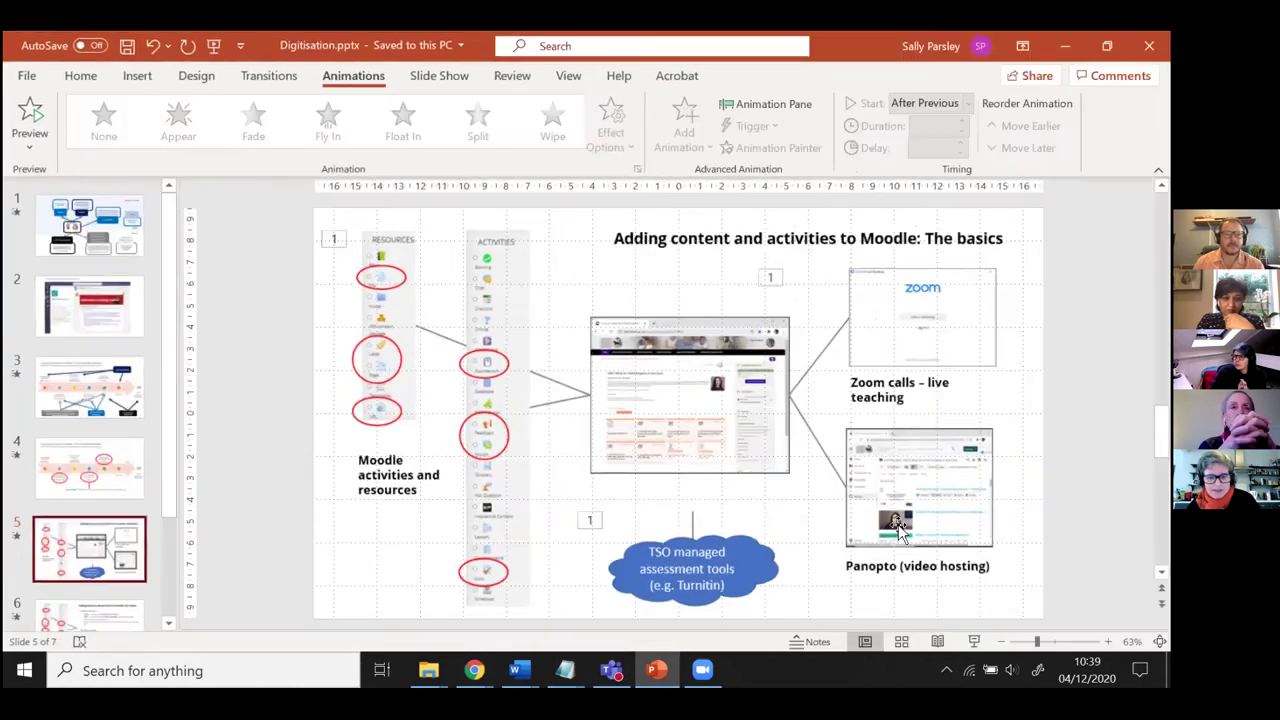
{"action": "left_click", "coordinate": [971, 646]}
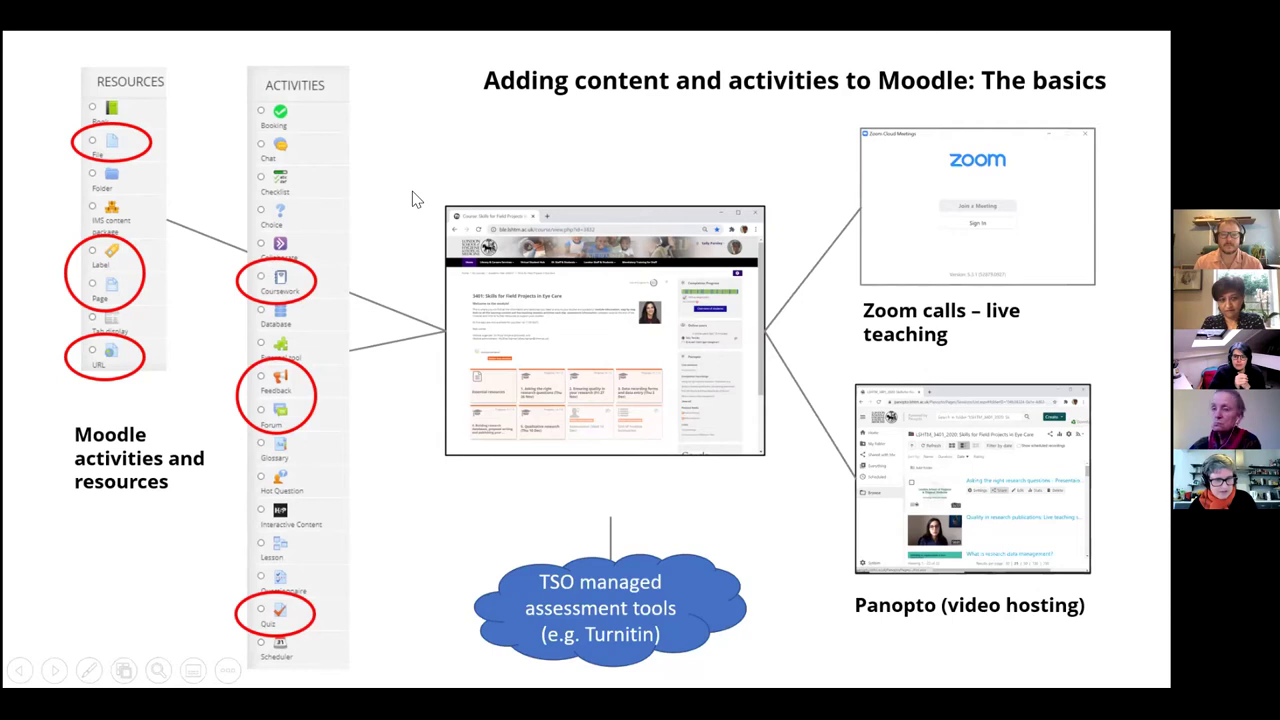
{"action": "key", "text": "Escape"}
{"action": "mouse_move", "coordinate": [475, 670]}
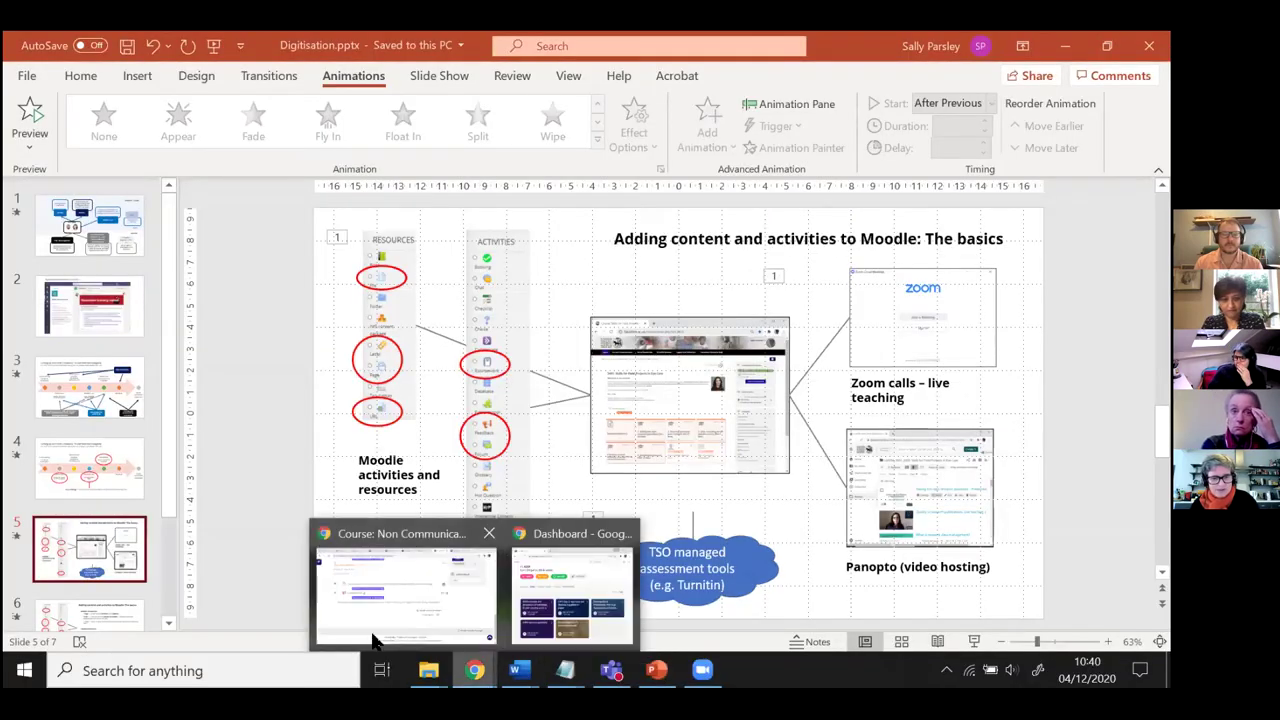
- Back on the Moodle course page, reopen the activity chooser and close it without adding anything
{"action": "left_click", "coordinate": [368, 640]}
{"action": "scroll", "coordinate": [389, 479], "scroll_direction": "up", "scroll_amount": 1}
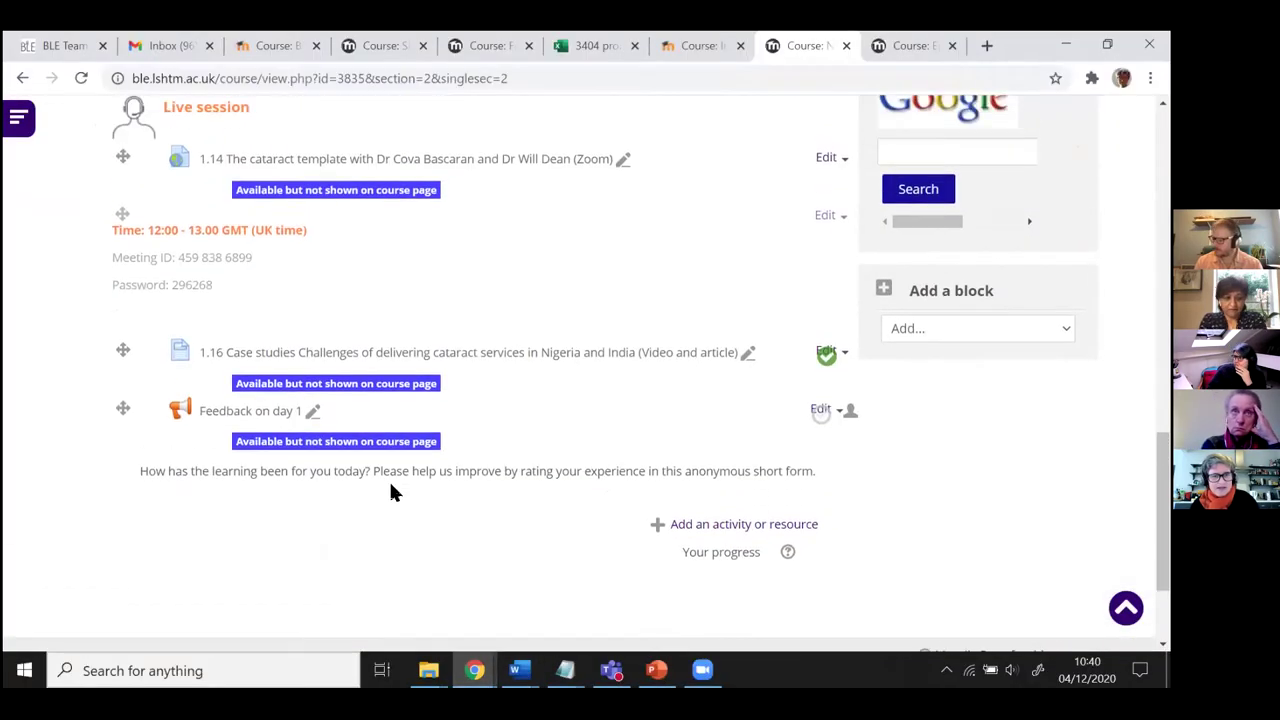
{"action": "scroll", "coordinate": [391, 492], "scroll_direction": "up", "scroll_amount": 1}
{"action": "scroll", "coordinate": [392, 492], "scroll_direction": "down", "scroll_amount": 2}
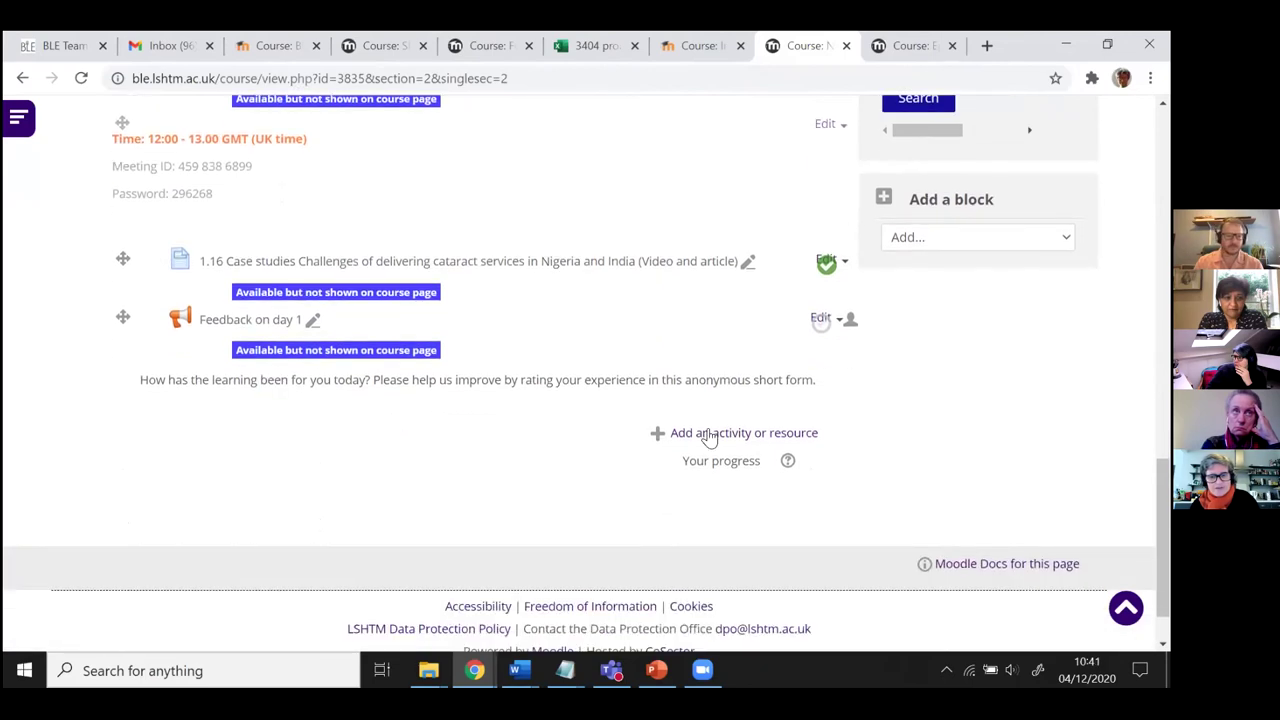
{"action": "left_click", "coordinate": [713, 436]}
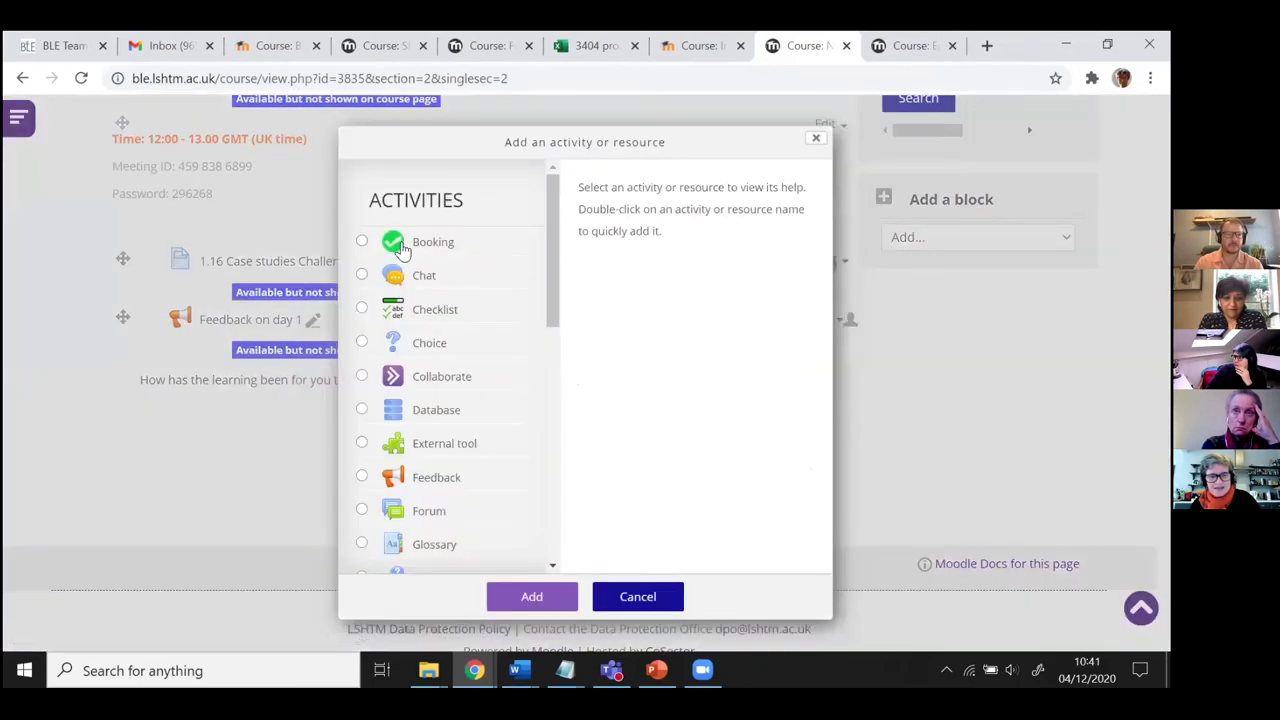
{"action": "scroll", "coordinate": [548, 245], "scroll_direction": "down", "scroll_amount": 3}
{"action": "scroll", "coordinate": [558, 350], "scroll_direction": "down", "scroll_amount": 5}
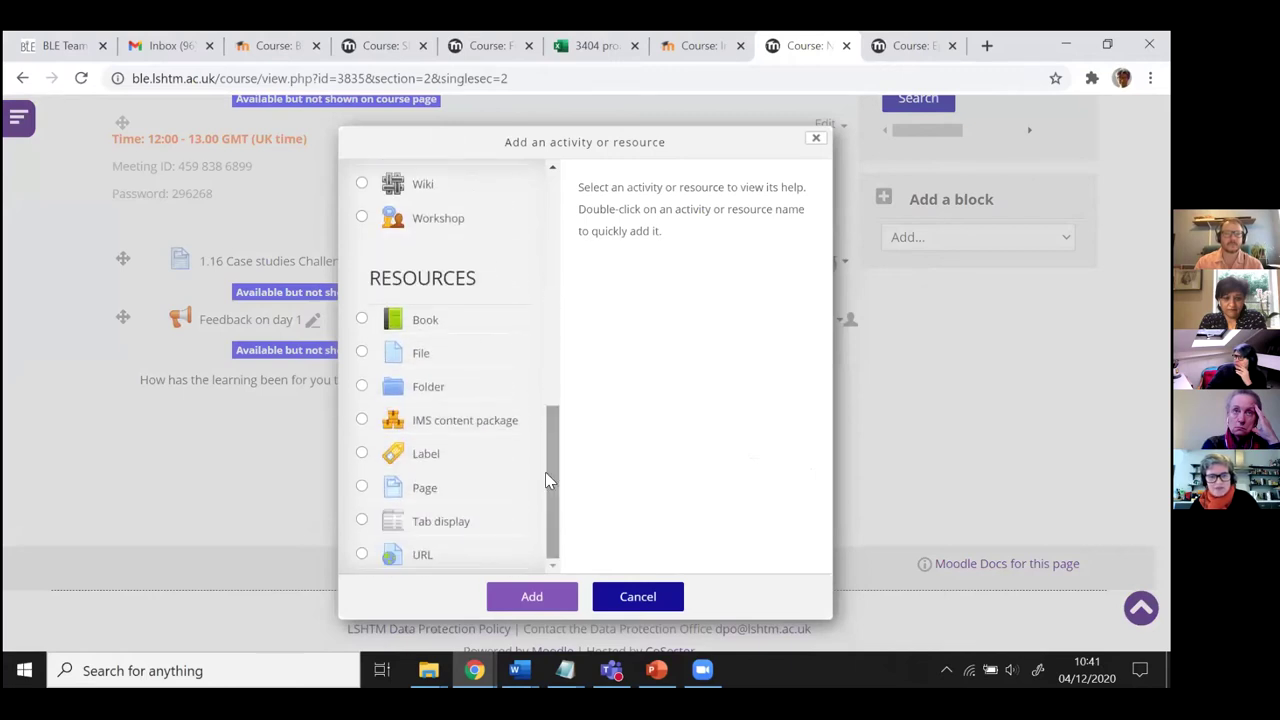
{"action": "left_click", "coordinate": [815, 138]}
- Open Edit settings for item 1.5 The epidemiology of cataract with Dr Daksha Patel (video)
{"action": "scroll", "coordinate": [740, 430], "scroll_direction": "up", "scroll_amount": 15}
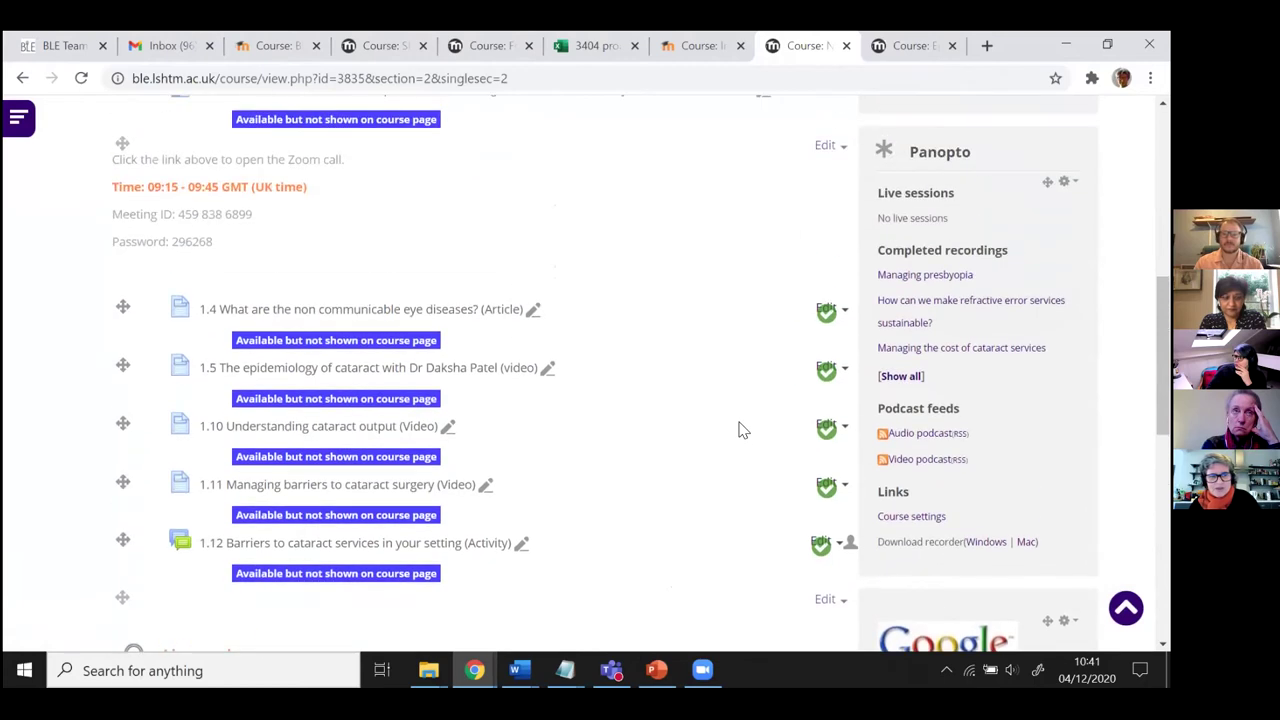
{"action": "scroll", "coordinate": [742, 429], "scroll_direction": "up", "scroll_amount": 3}
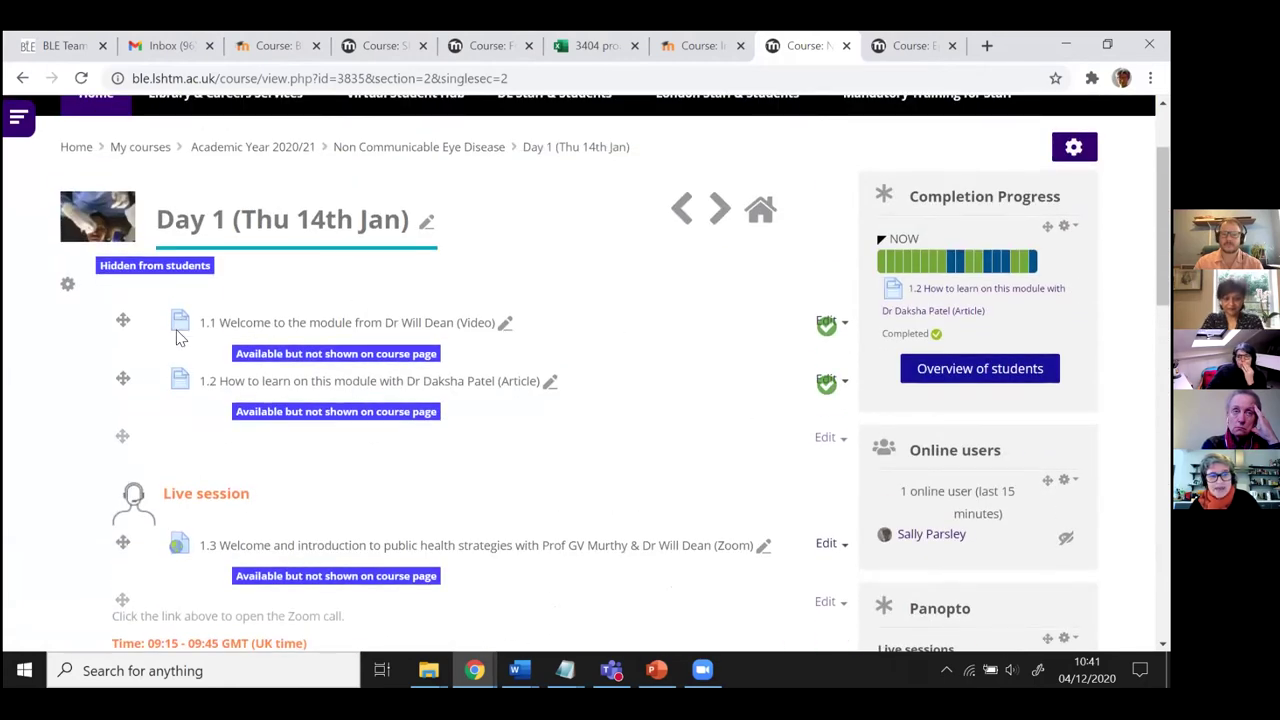
{"action": "left_click", "coordinate": [838, 324]}
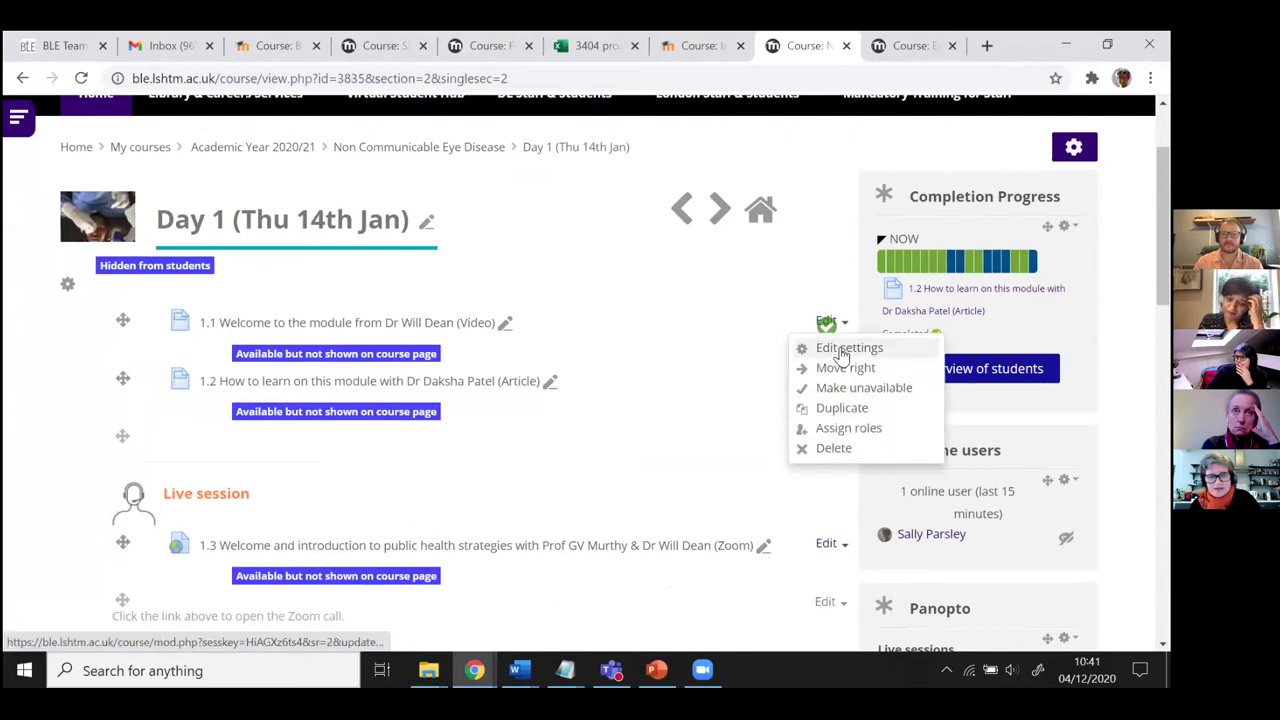
{"action": "scroll", "coordinate": [677, 357], "scroll_direction": "down", "scroll_amount": 2}
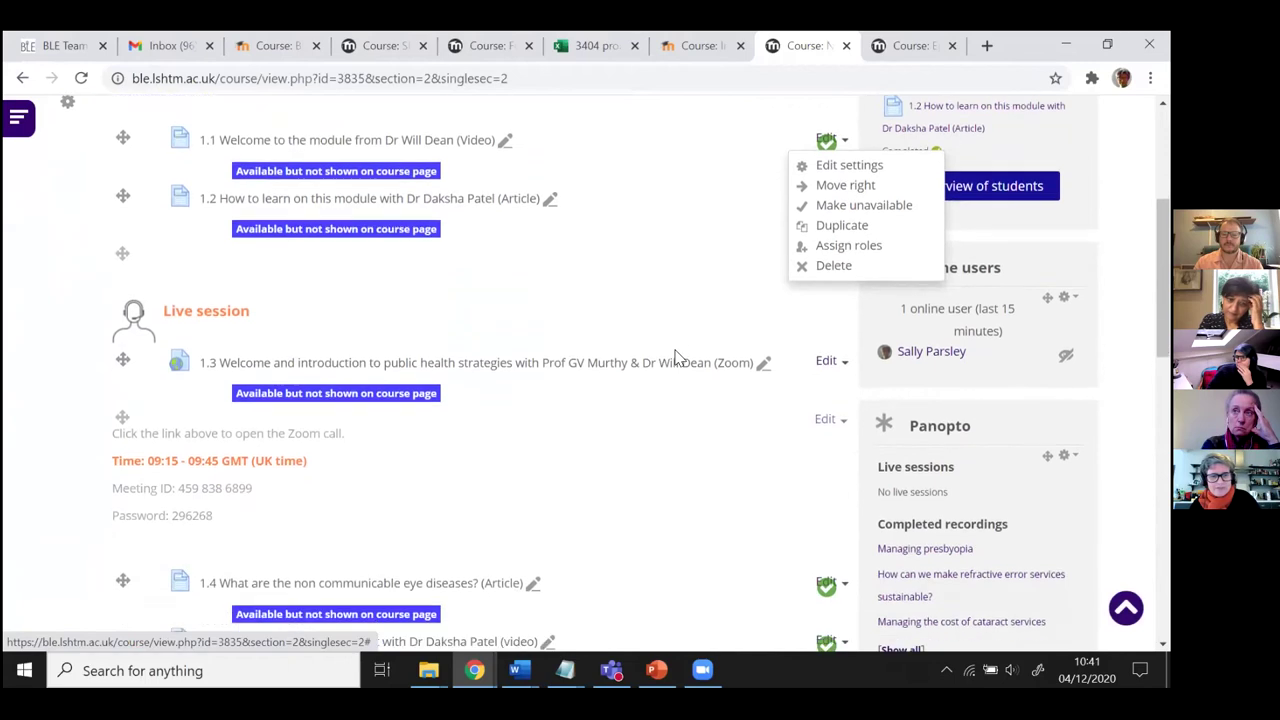
{"action": "scroll", "coordinate": [677, 357], "scroll_direction": "down", "scroll_amount": 4}
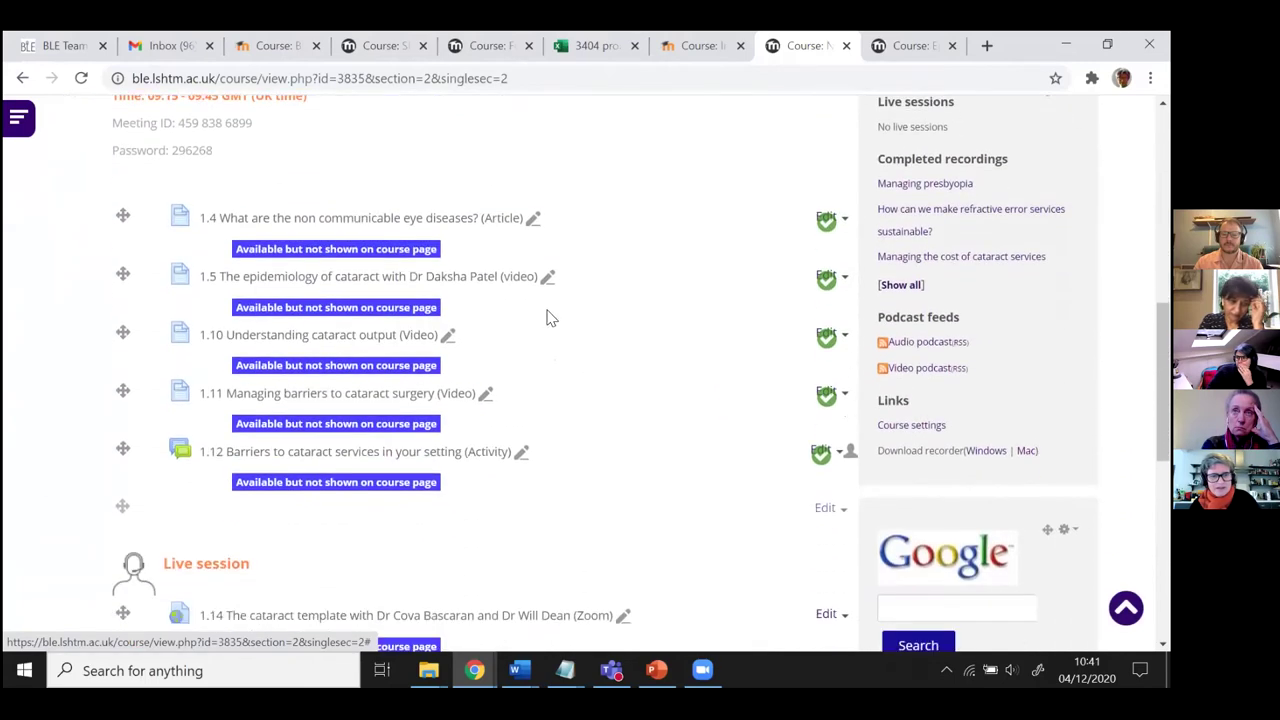
{"action": "left_click", "coordinate": [840, 278]}
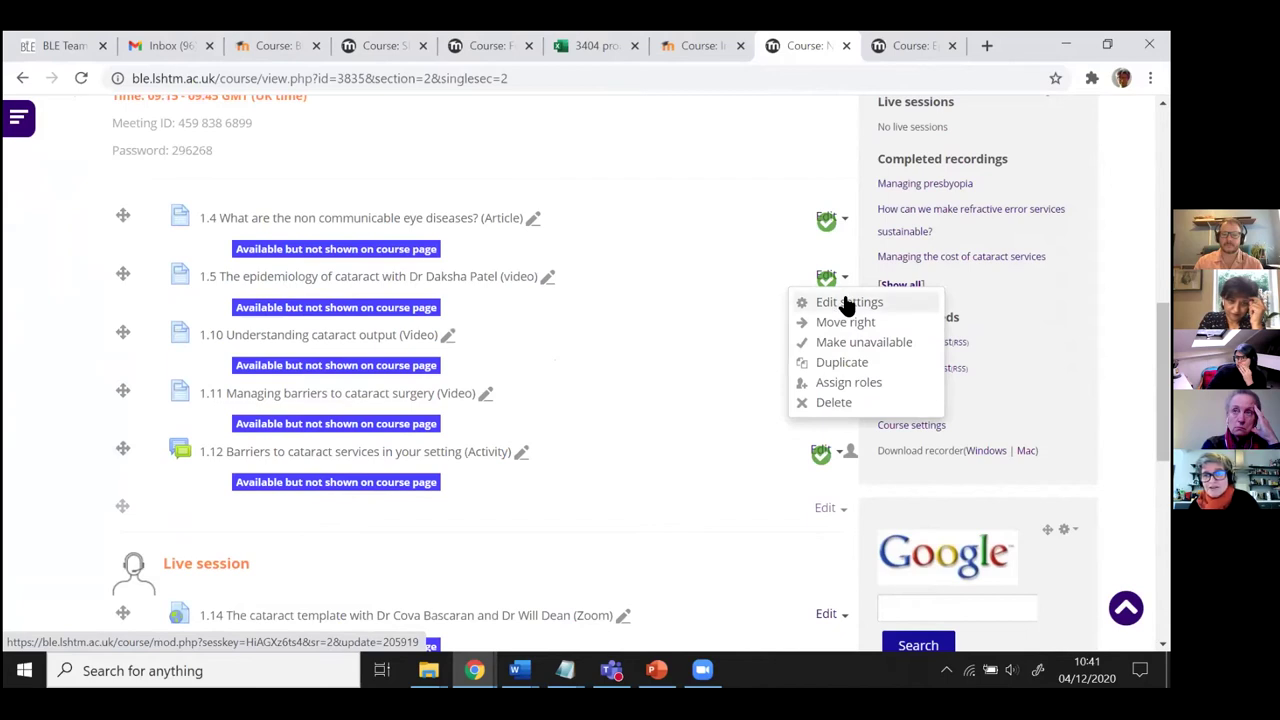
{"action": "left_click", "coordinate": [846, 302]}
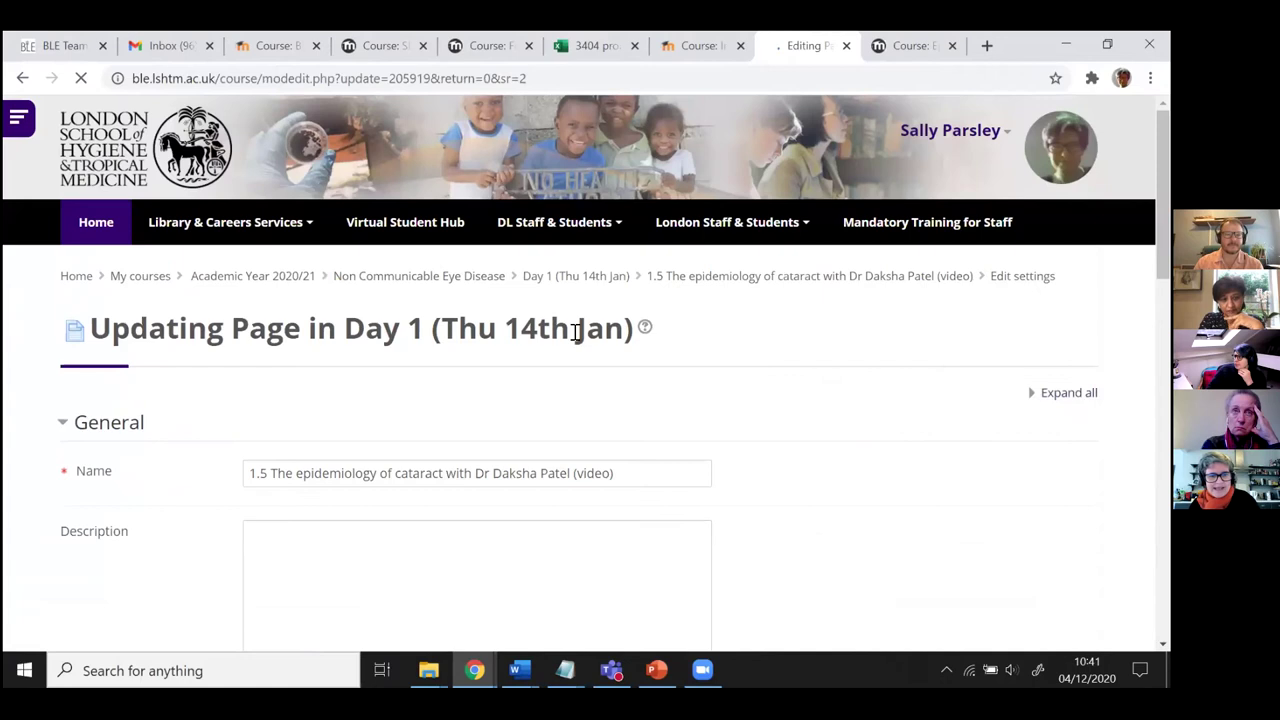
{"action": "scroll", "coordinate": [576, 332], "scroll_direction": "down", "scroll_amount": 1}
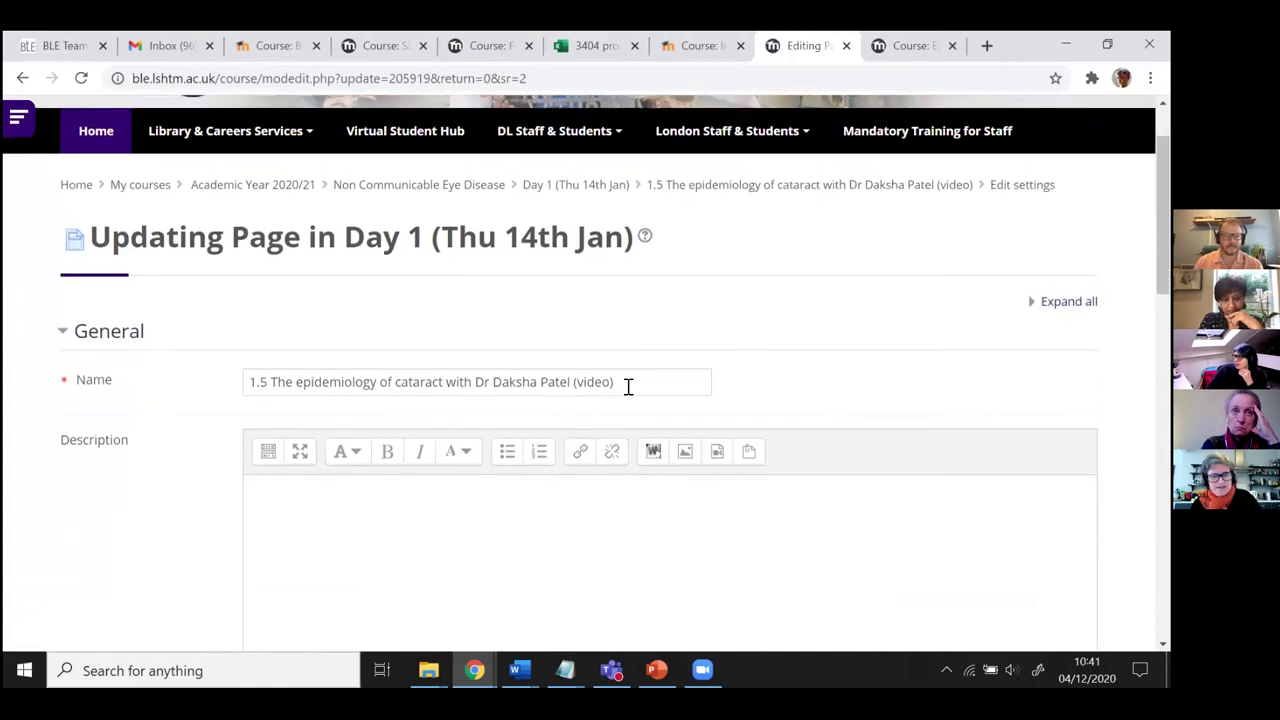
{"action": "left_click_drag", "start_coordinate": [628, 387], "coordinate": [145, 380]}
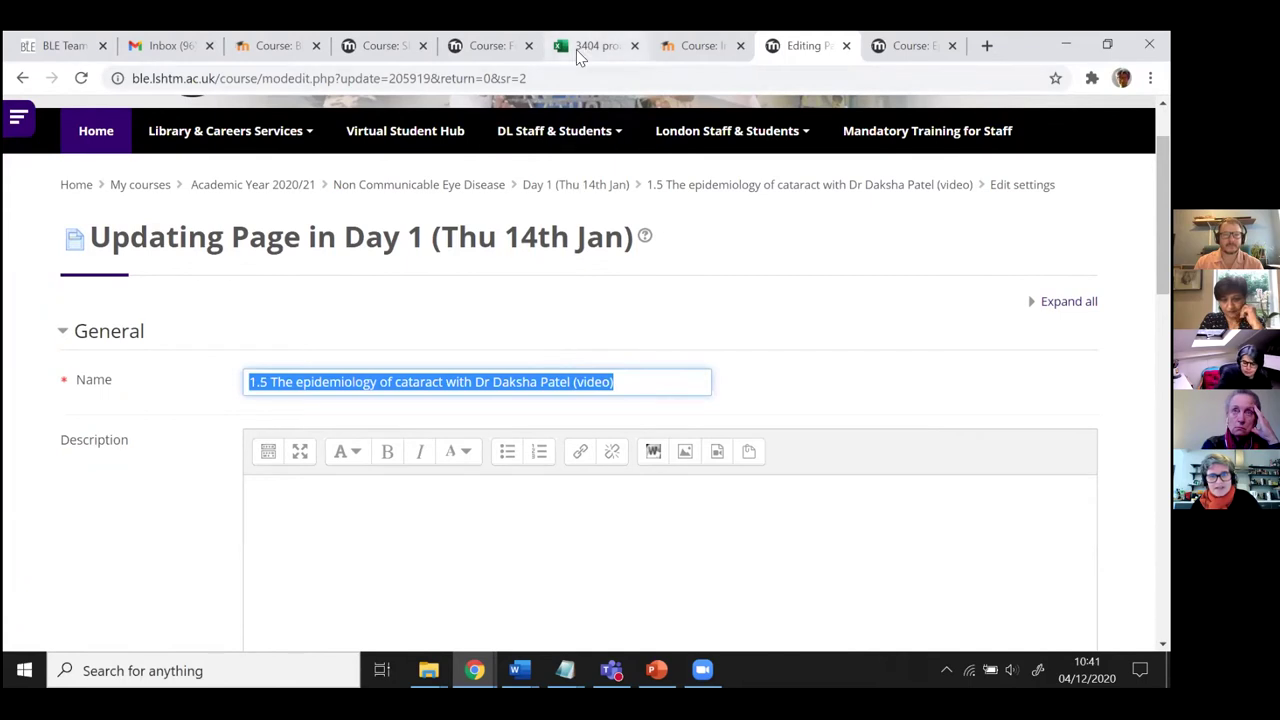
{"action": "scroll", "coordinate": [701, 387], "scroll_direction": "down", "scroll_amount": 1}
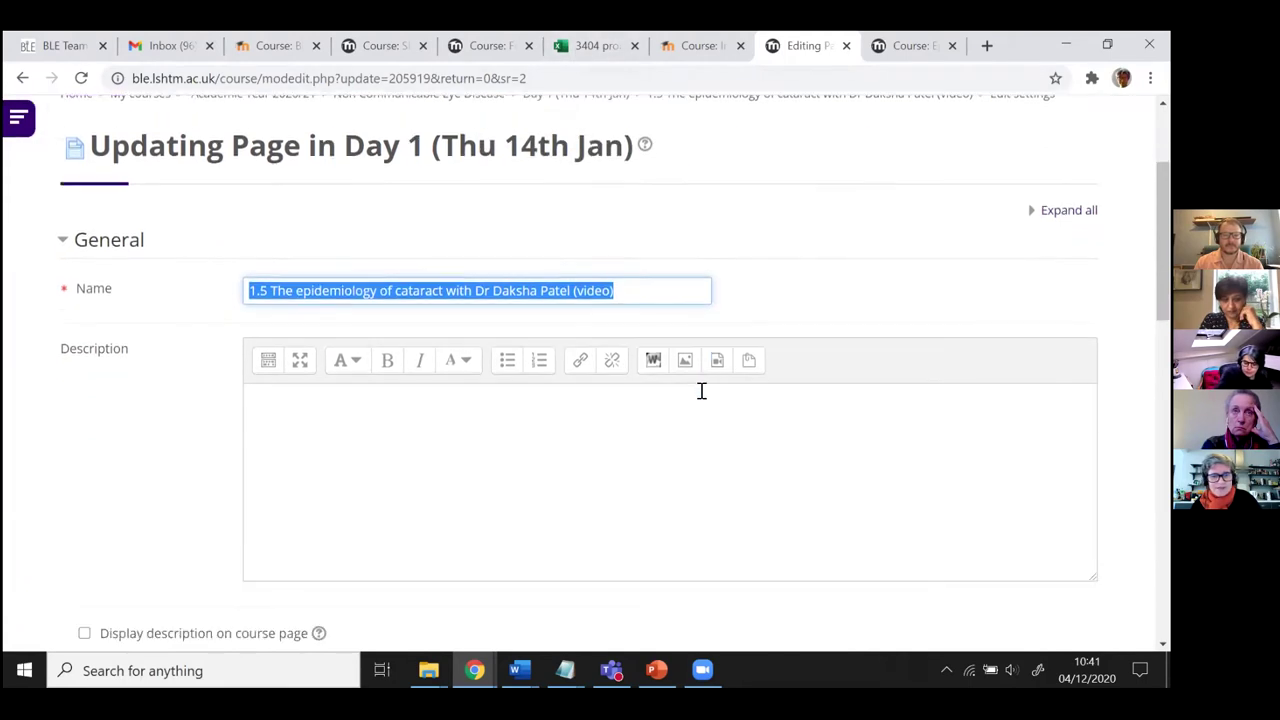
{"action": "scroll", "coordinate": [701, 387], "scroll_direction": "down", "scroll_amount": 1}
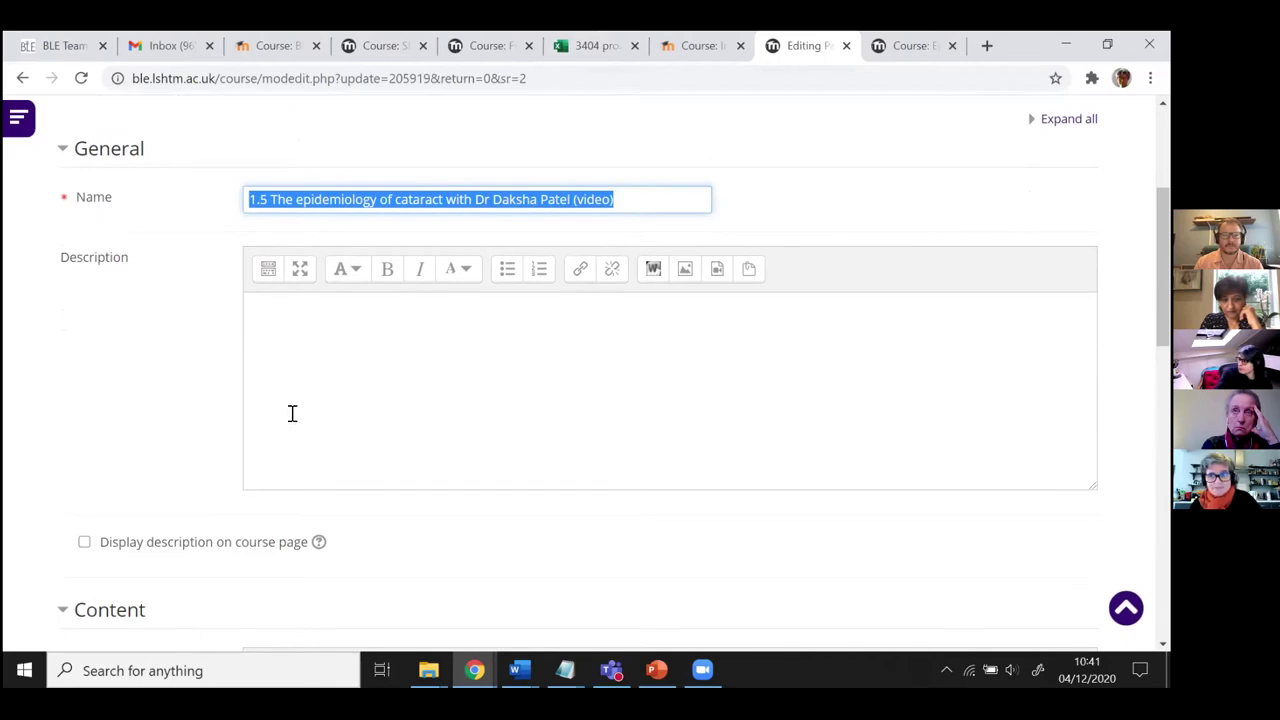
{"action": "scroll", "coordinate": [292, 413], "scroll_direction": "down", "scroll_amount": 1}
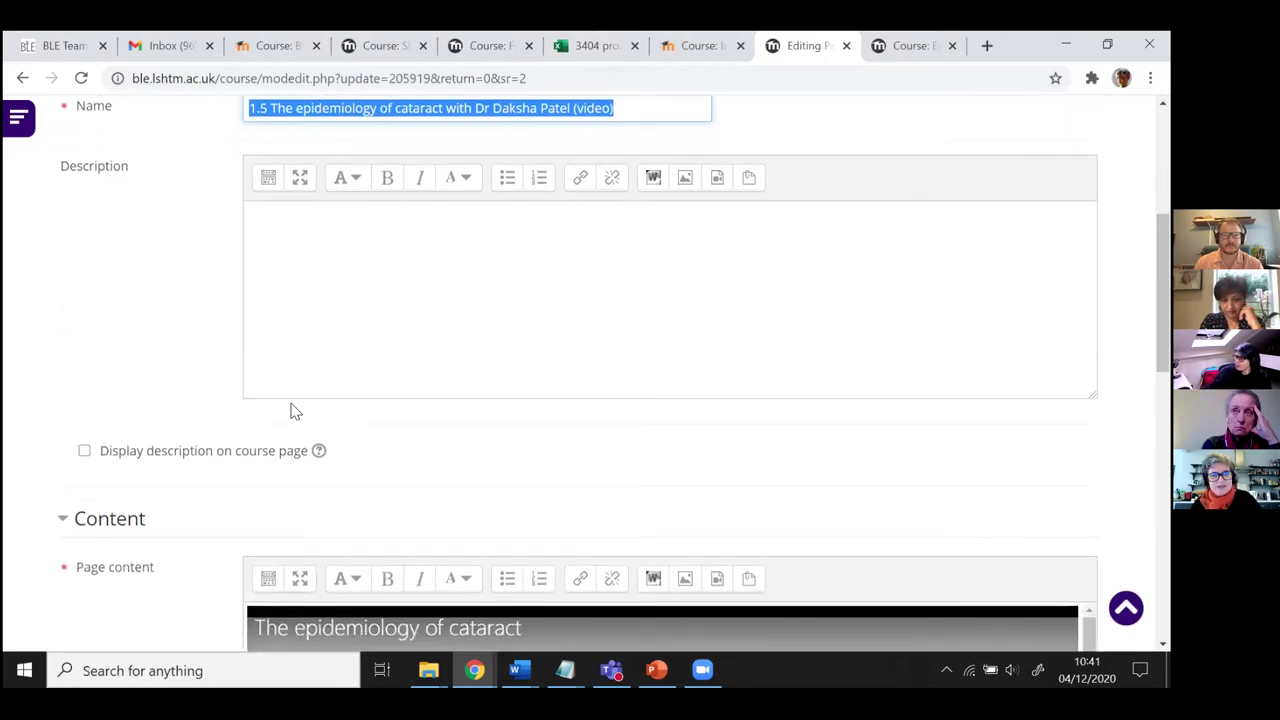
{"action": "scroll", "coordinate": [127, 401], "scroll_direction": "down", "scroll_amount": 1}
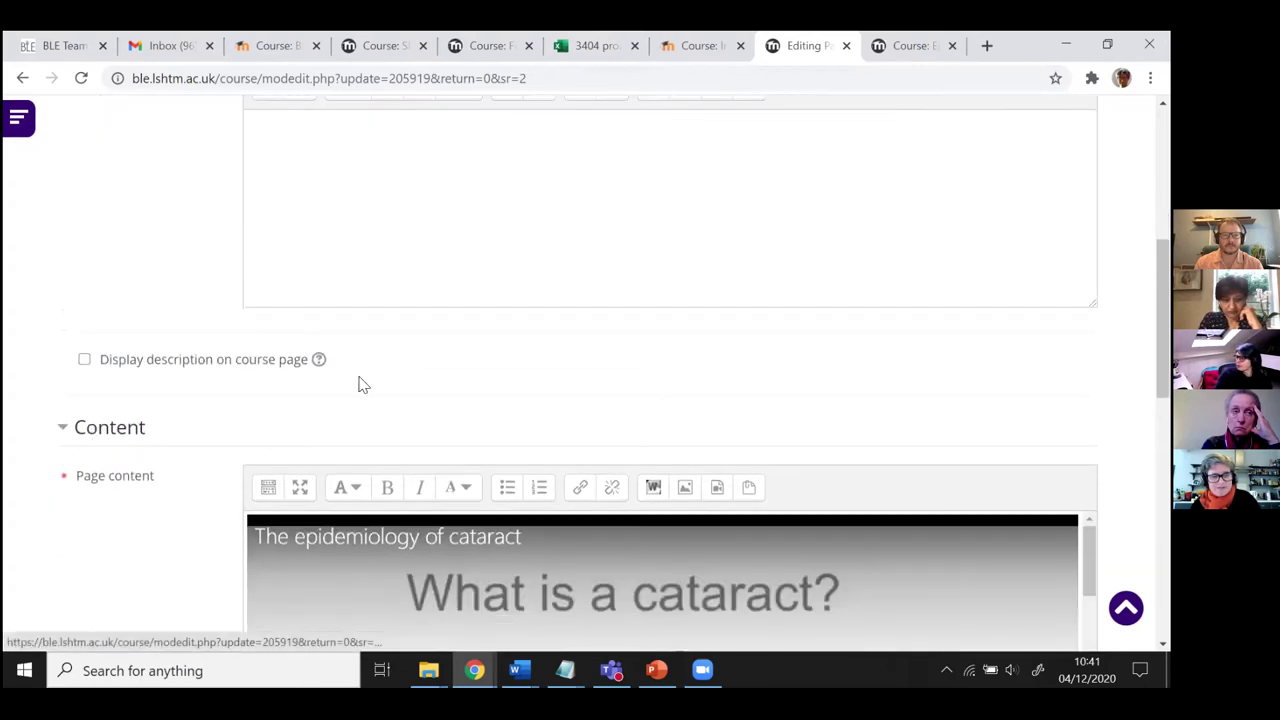
{"action": "scroll", "coordinate": [360, 380], "scroll_direction": "down", "scroll_amount": 1}
{"action": "scroll", "coordinate": [360, 380], "scroll_direction": "down", "scroll_amount": 1}
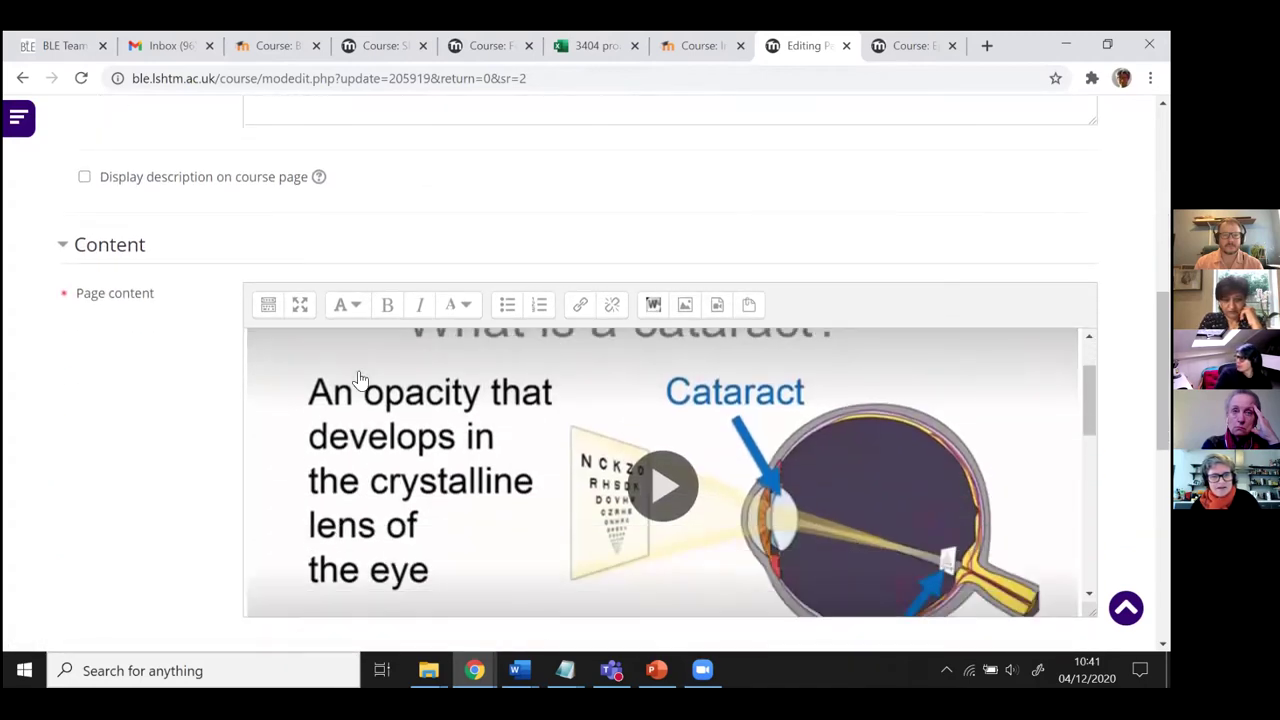
{"action": "scroll", "coordinate": [603, 291], "scroll_direction": "down", "scroll_amount": 1}
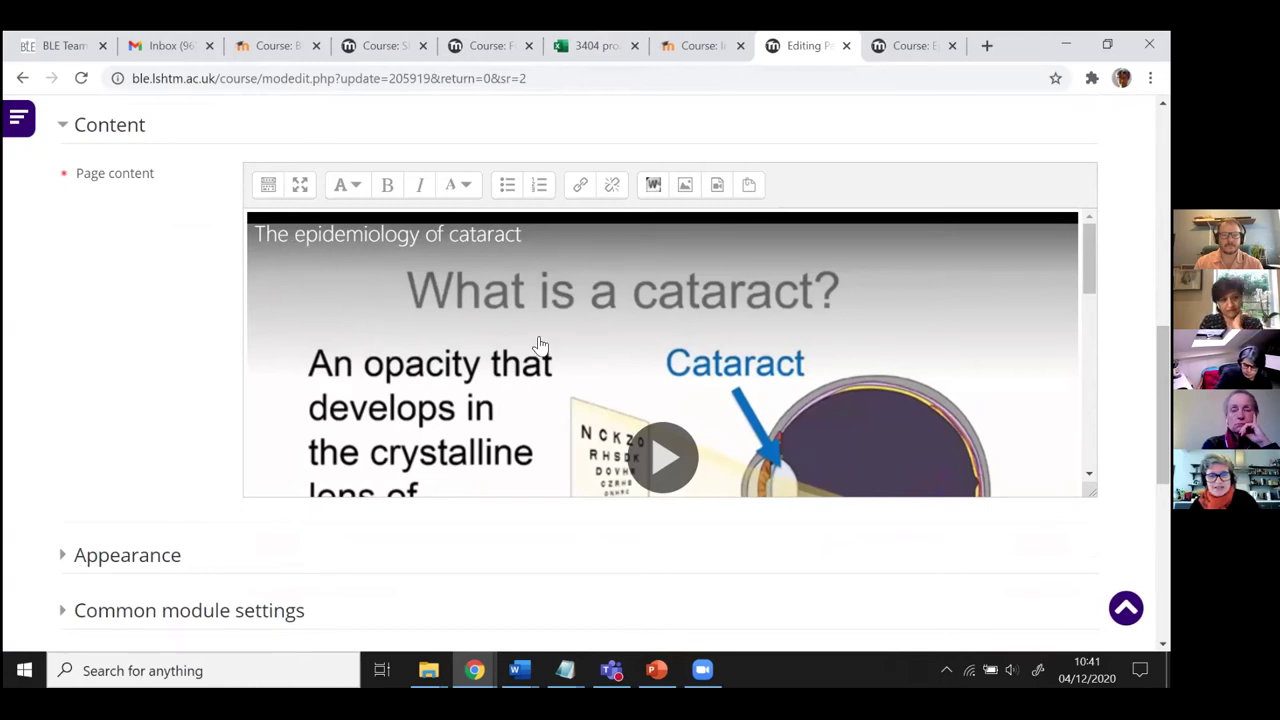
{"action": "scroll", "coordinate": [670, 353], "scroll_direction": "down", "scroll_amount": 5}
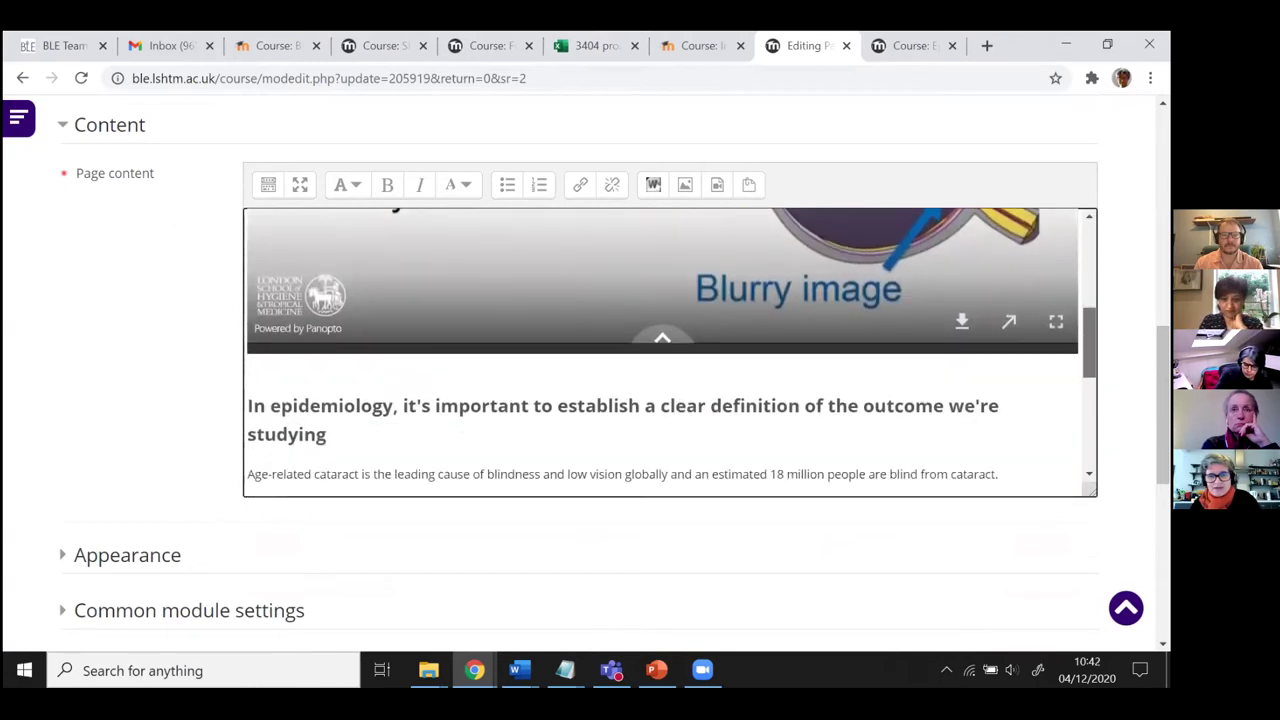
{"action": "scroll", "coordinate": [683, 341], "scroll_direction": "down", "scroll_amount": 1}
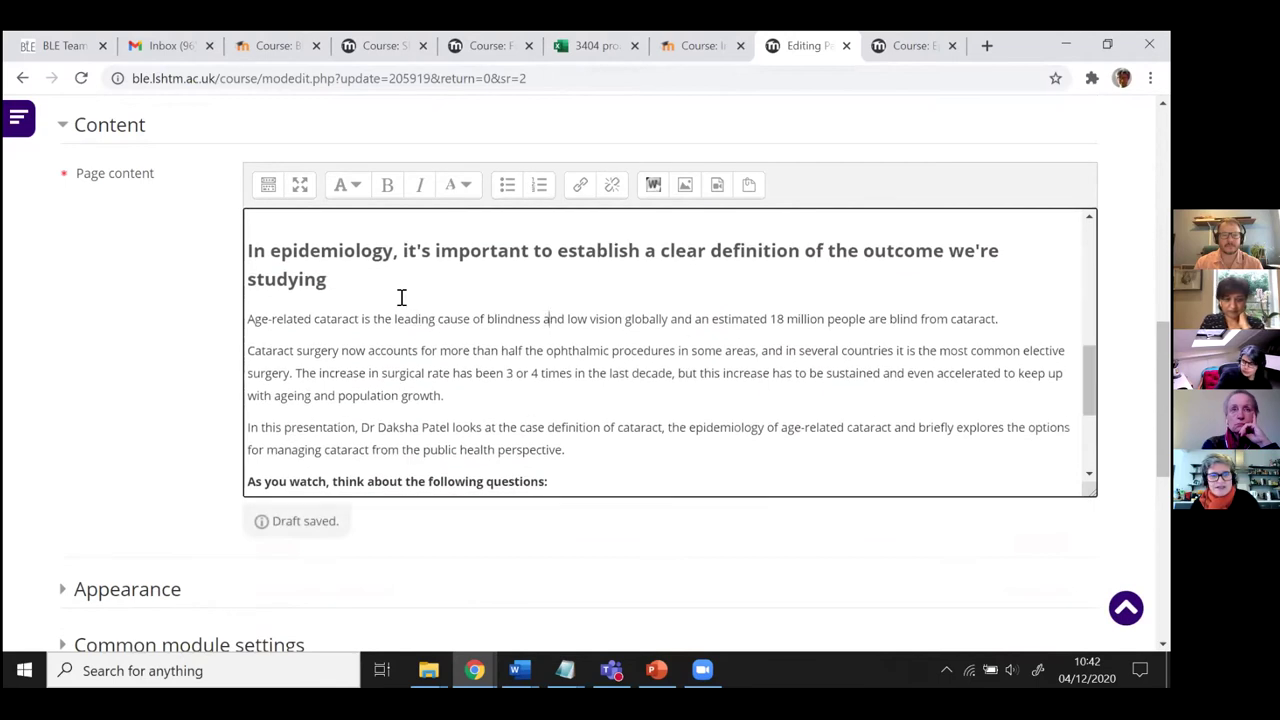
{"action": "left_click", "coordinate": [268, 185]}
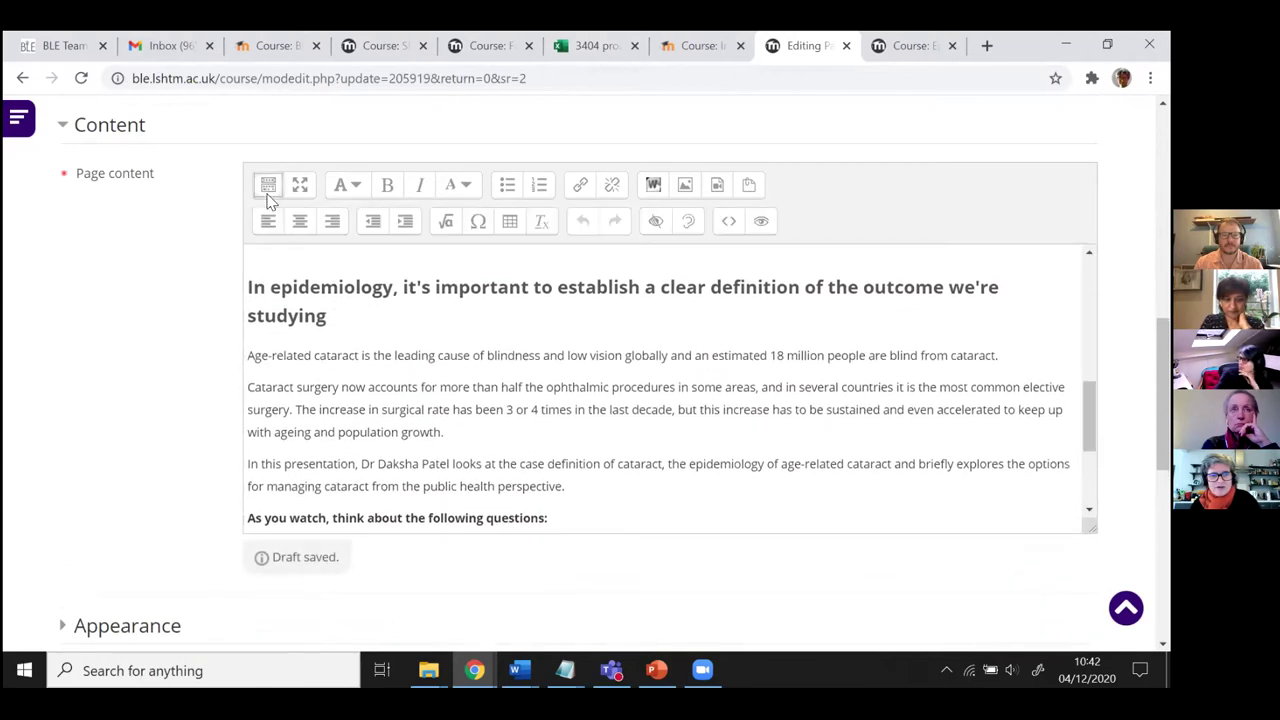
{"action": "left_click", "coordinate": [268, 185]}
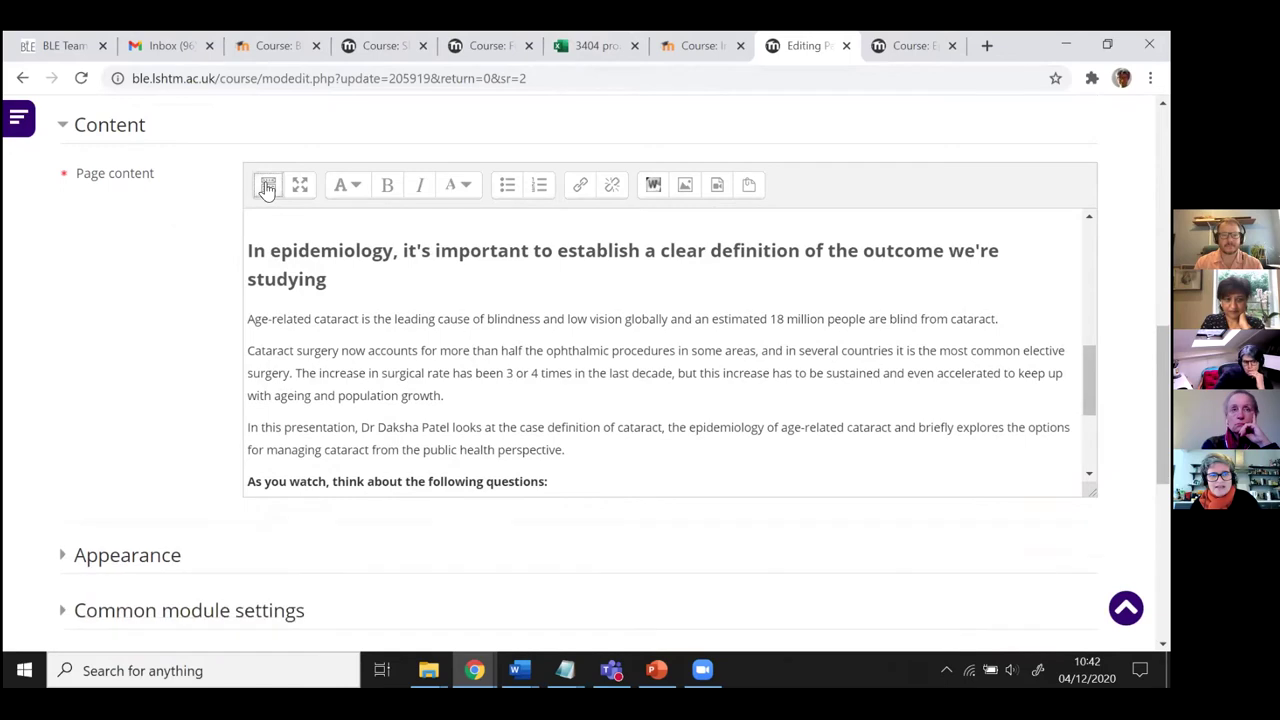
{"action": "left_click", "coordinate": [268, 185]}
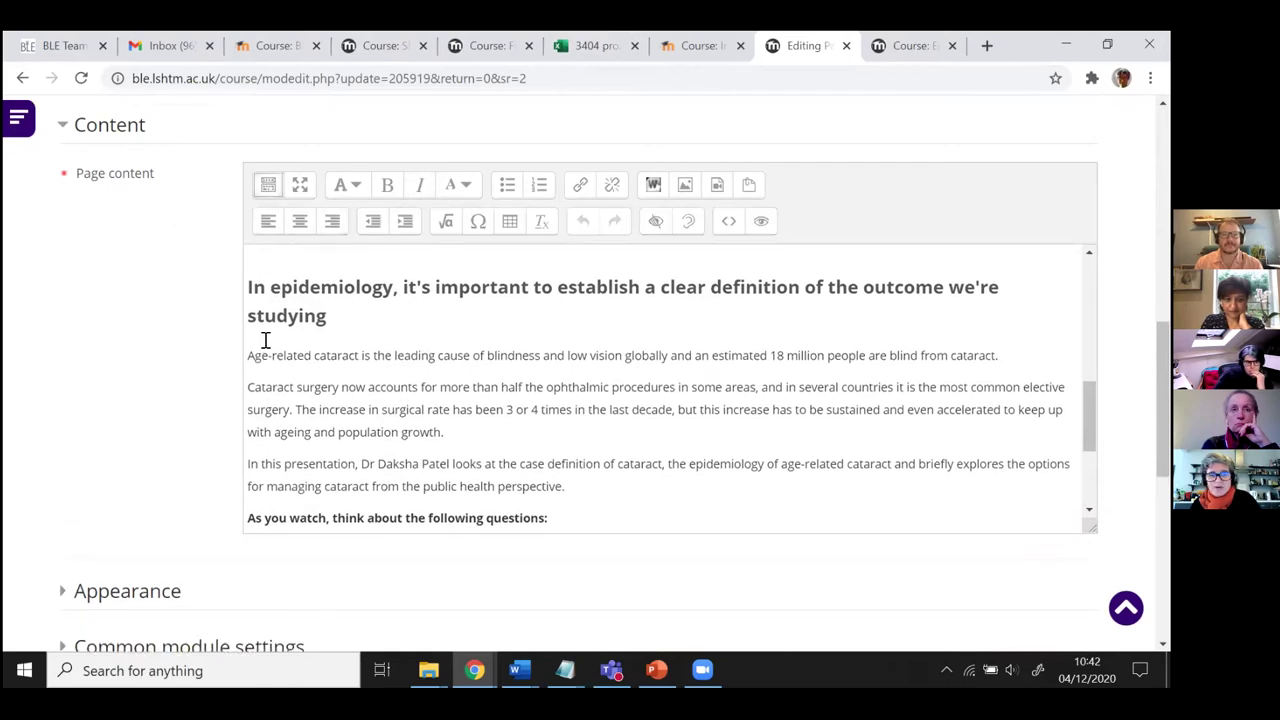
{"action": "left_click_drag", "start_coordinate": [258, 290], "coordinate": [329, 323]}
{"action": "left_click", "coordinate": [330, 323]}
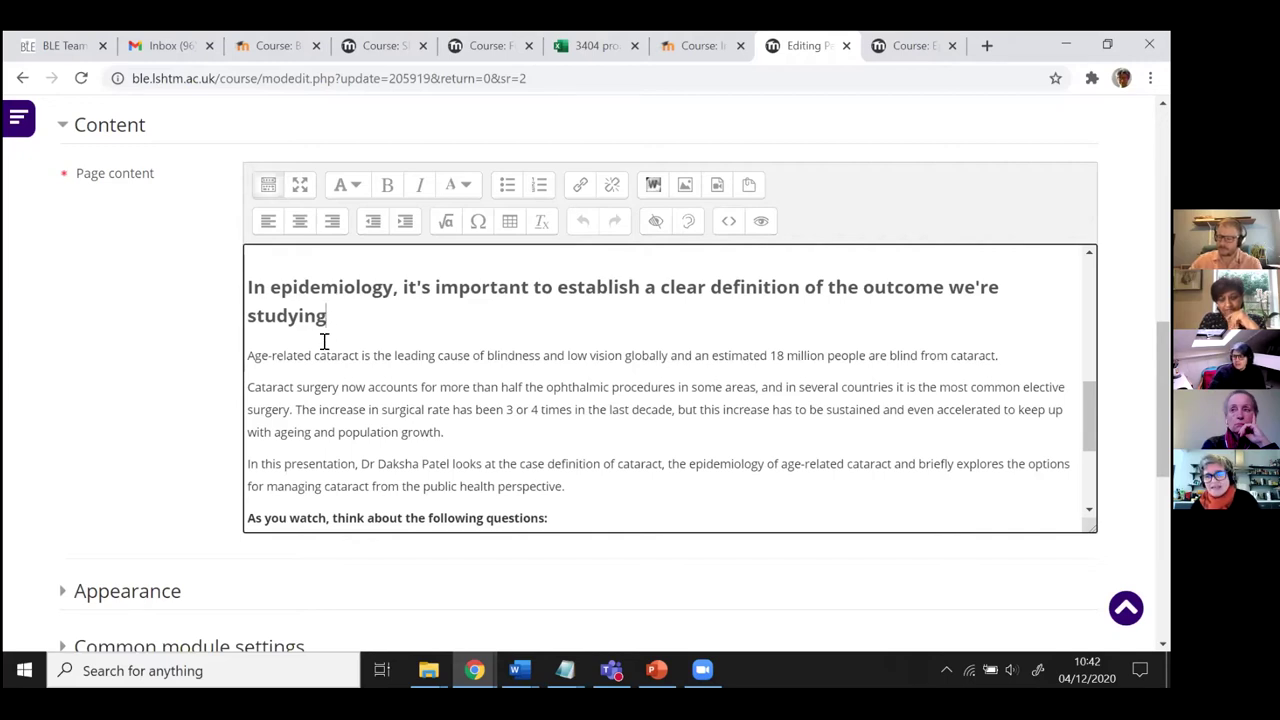
{"action": "scroll", "coordinate": [323, 409], "scroll_direction": "down", "scroll_amount": 1}
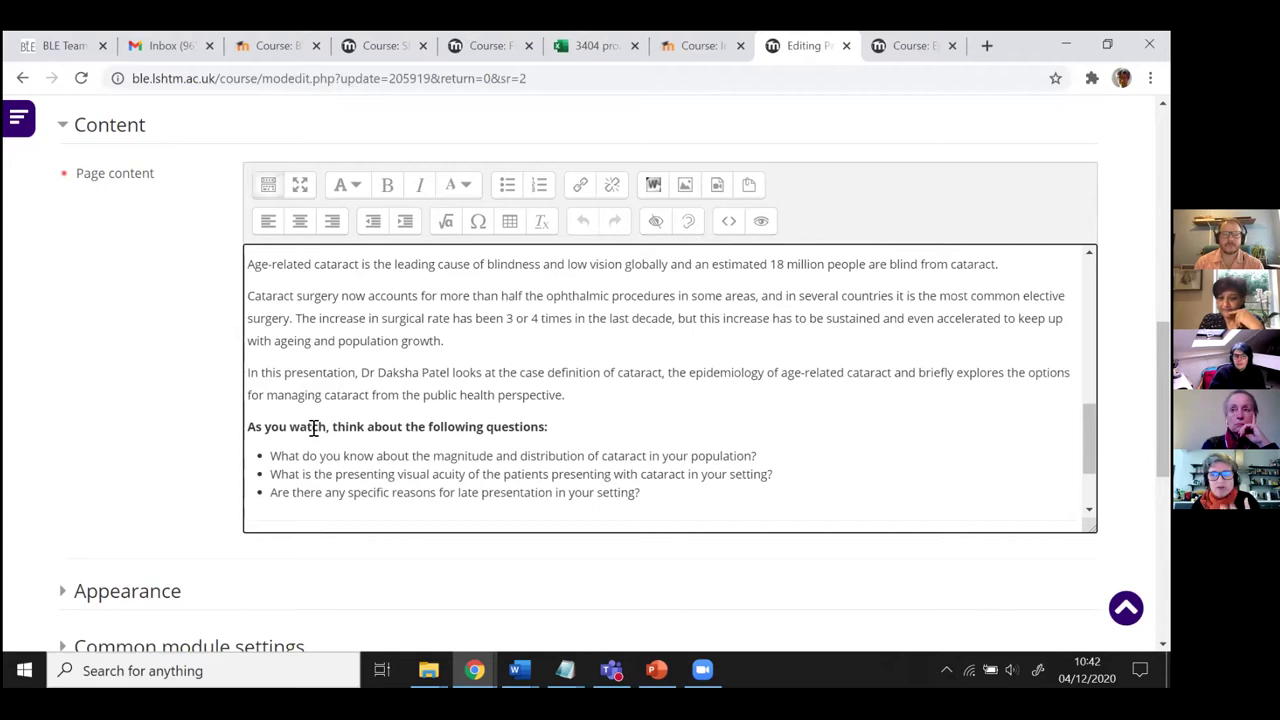
{"action": "left_click_drag", "start_coordinate": [558, 400], "coordinate": [254, 268]}
{"action": "left_click", "coordinate": [289, 312]}
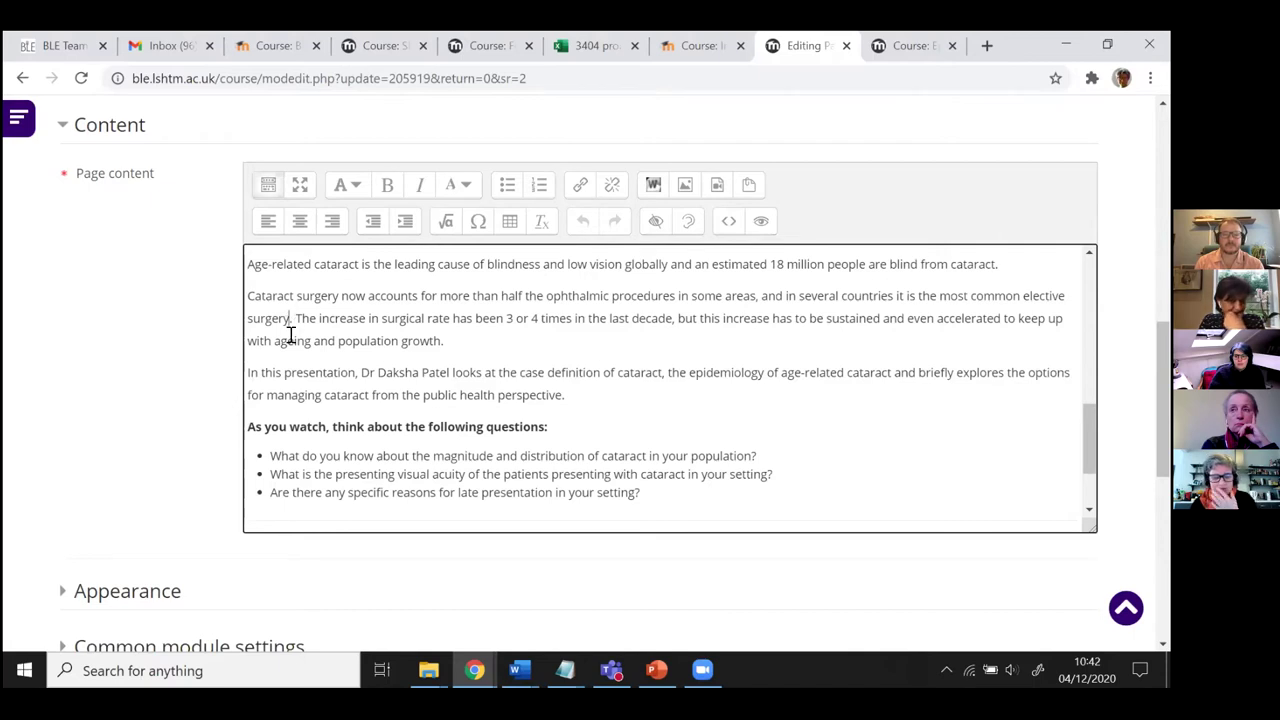
{"action": "left_click_drag", "start_coordinate": [254, 267], "coordinate": [582, 396]}
{"action": "left_click", "coordinate": [582, 396]}
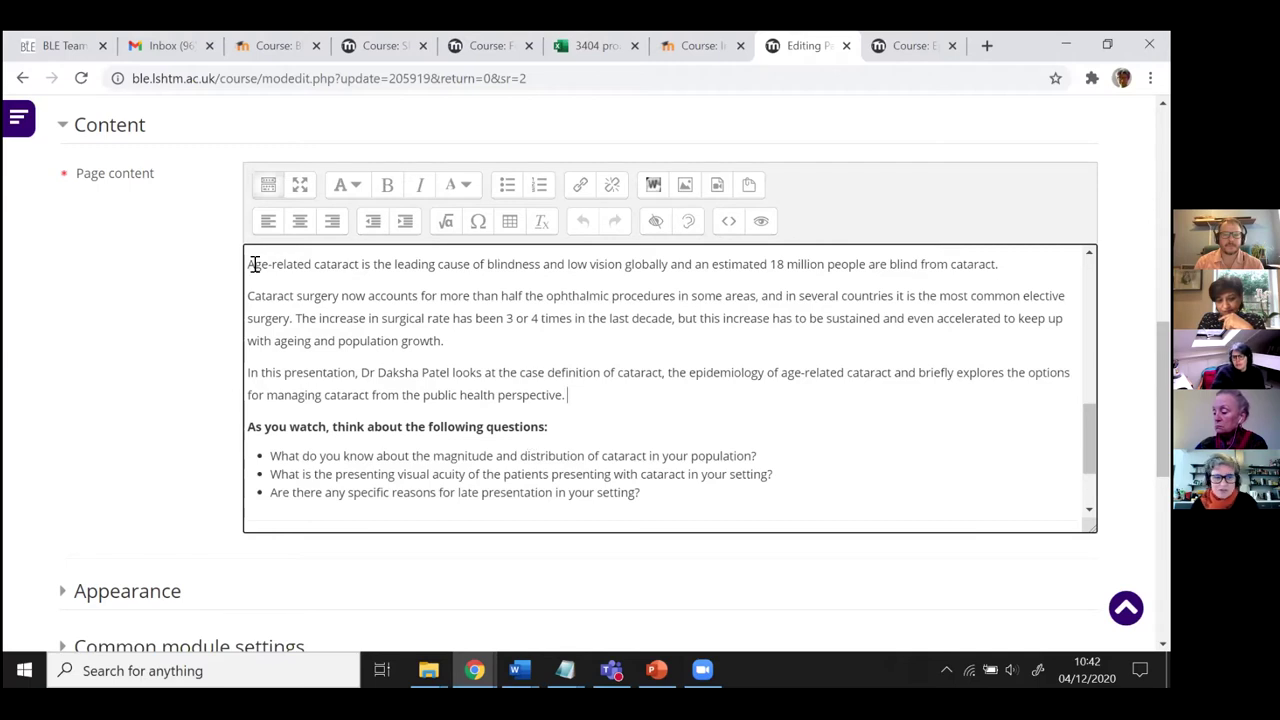
{"action": "left_click_drag", "start_coordinate": [248, 265], "coordinate": [641, 492]}
{"action": "left_click", "coordinate": [586, 466]}
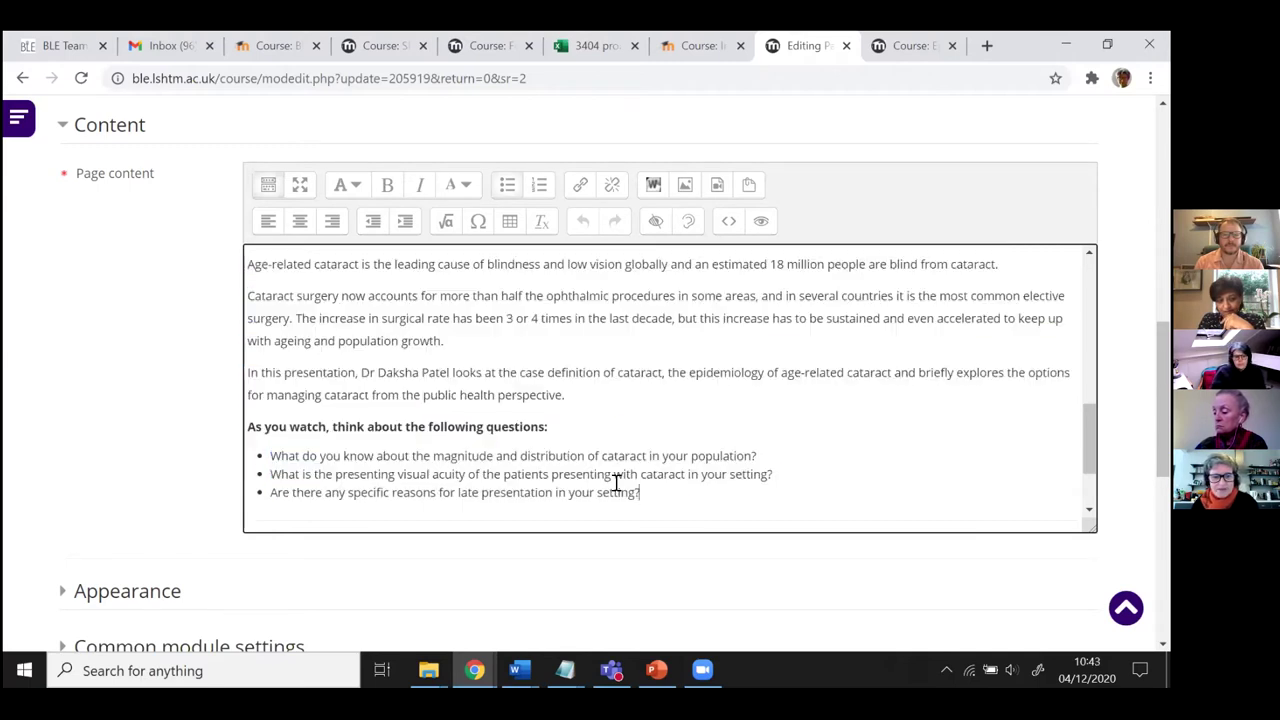
{"action": "scroll", "coordinate": [586, 466], "scroll_direction": "down", "scroll_amount": 2}
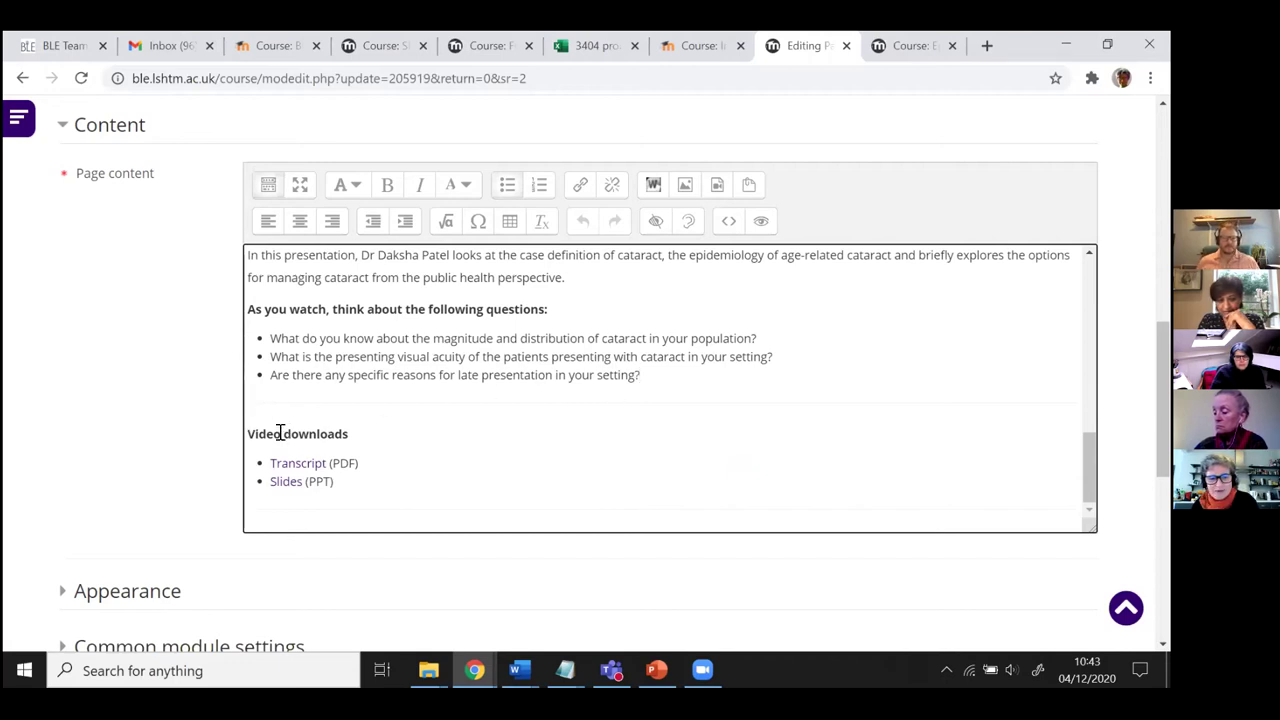
{"action": "left_click_drag", "start_coordinate": [270, 434], "coordinate": [325, 463]}
{"action": "left_click", "coordinate": [429, 480]}
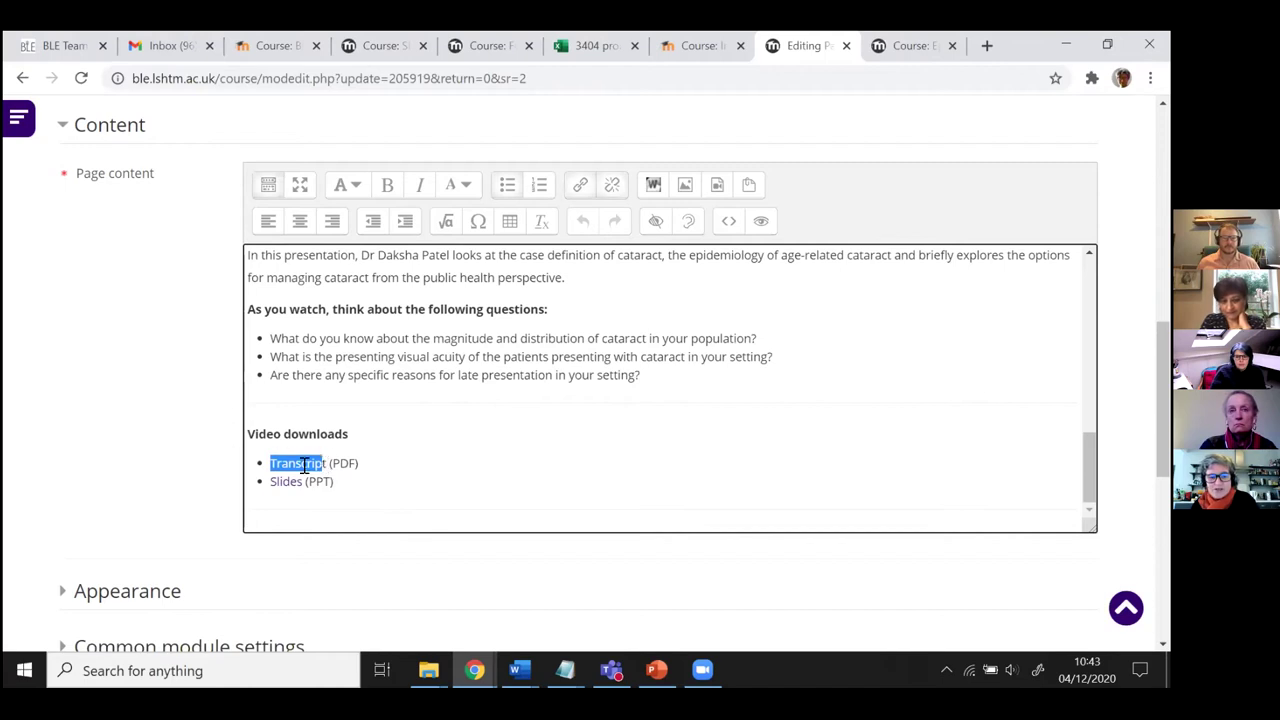
{"action": "left_click", "coordinate": [305, 463]}
{"action": "right_click", "coordinate": [303, 468]}
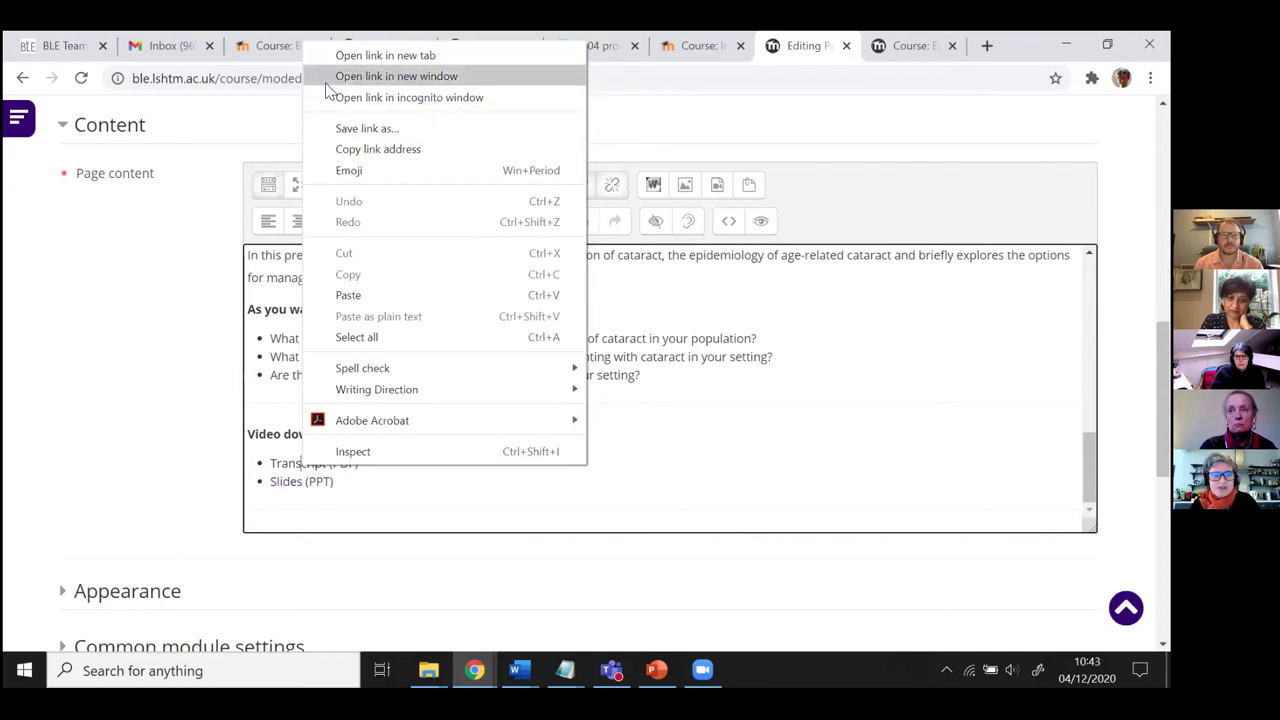
{"action": "left_click", "coordinate": [337, 437]}
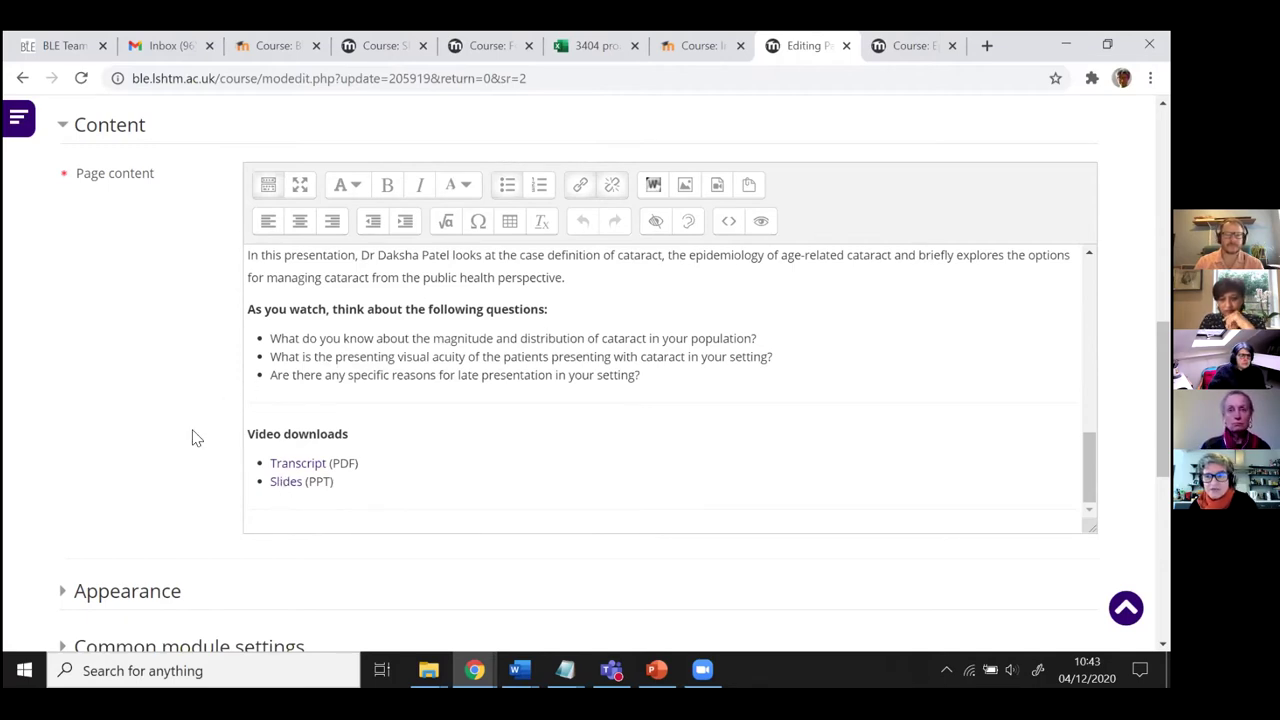
{"action": "scroll", "coordinate": [187, 403], "scroll_direction": "down", "scroll_amount": 1}
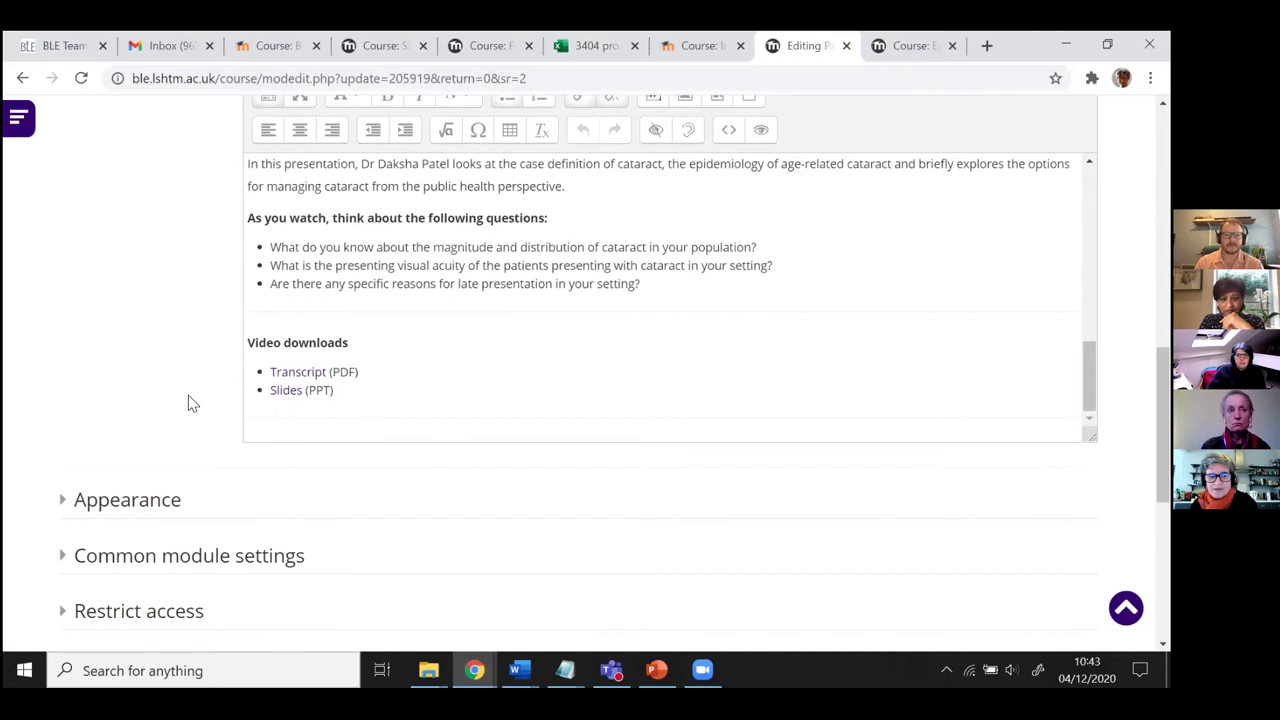
{"action": "scroll", "coordinate": [190, 403], "scroll_direction": "down", "scroll_amount": 2}
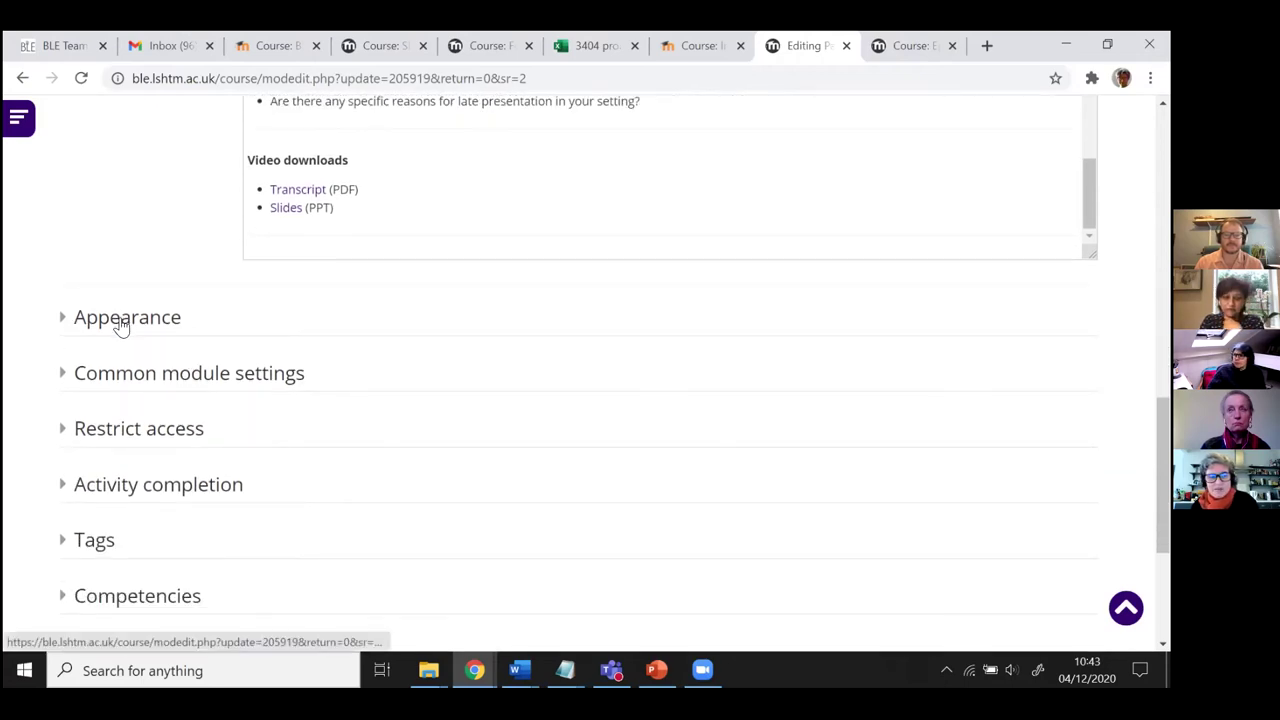
- Check the Appearance, Common module settings and Restrict access sections, leaving Activity completion expanded
{"action": "left_click", "coordinate": [120, 325]}
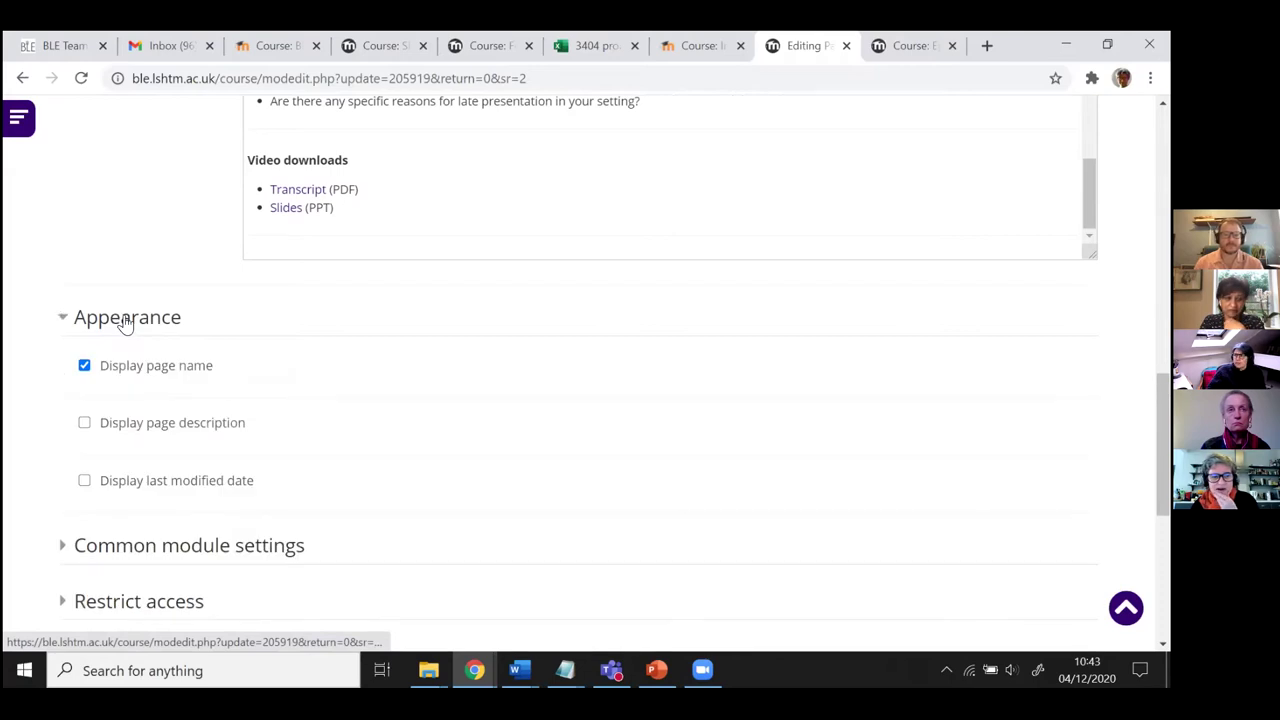
{"action": "scroll", "coordinate": [128, 300], "scroll_direction": "down", "scroll_amount": 1}
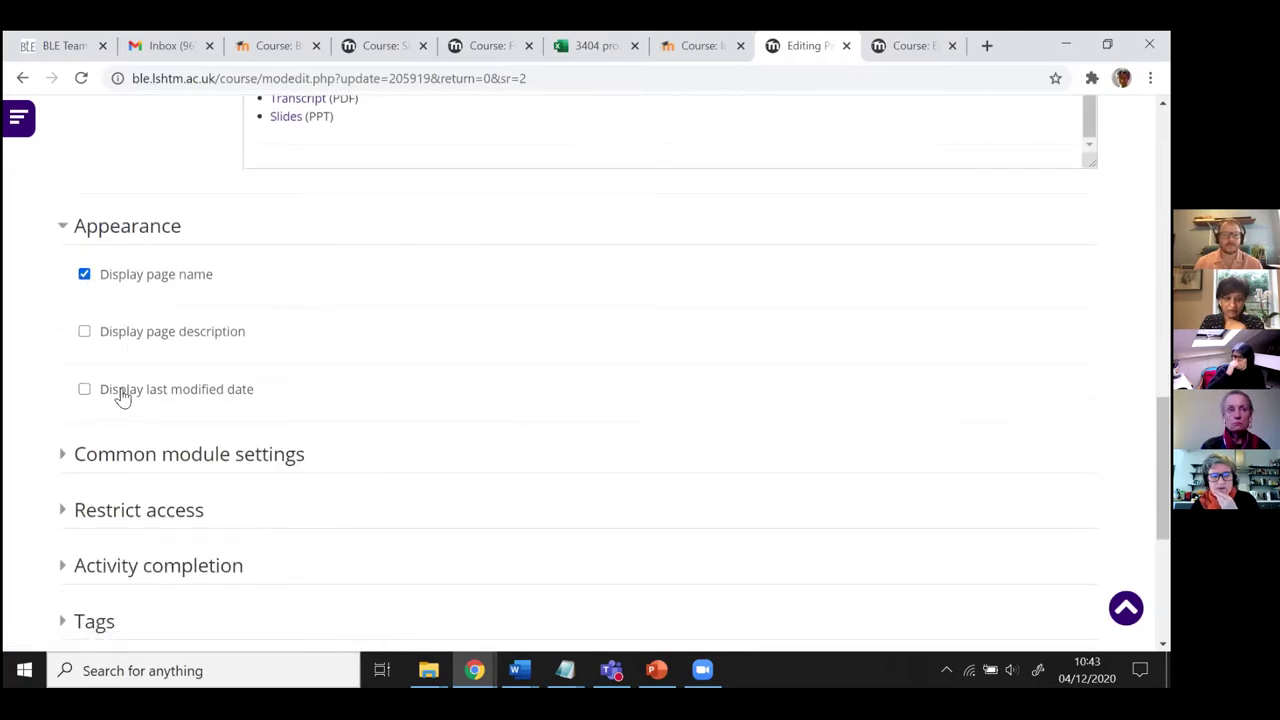
{"action": "left_click", "coordinate": [85, 392]}
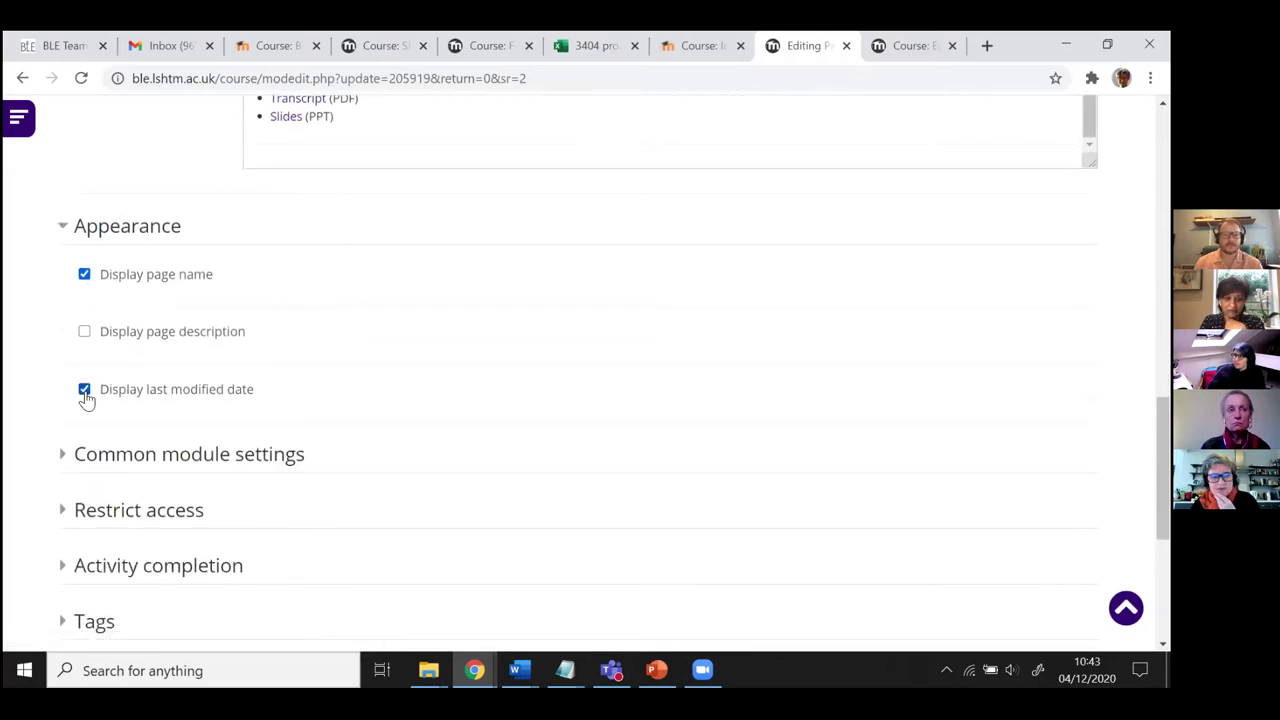
{"action": "left_click", "coordinate": [65, 229]}
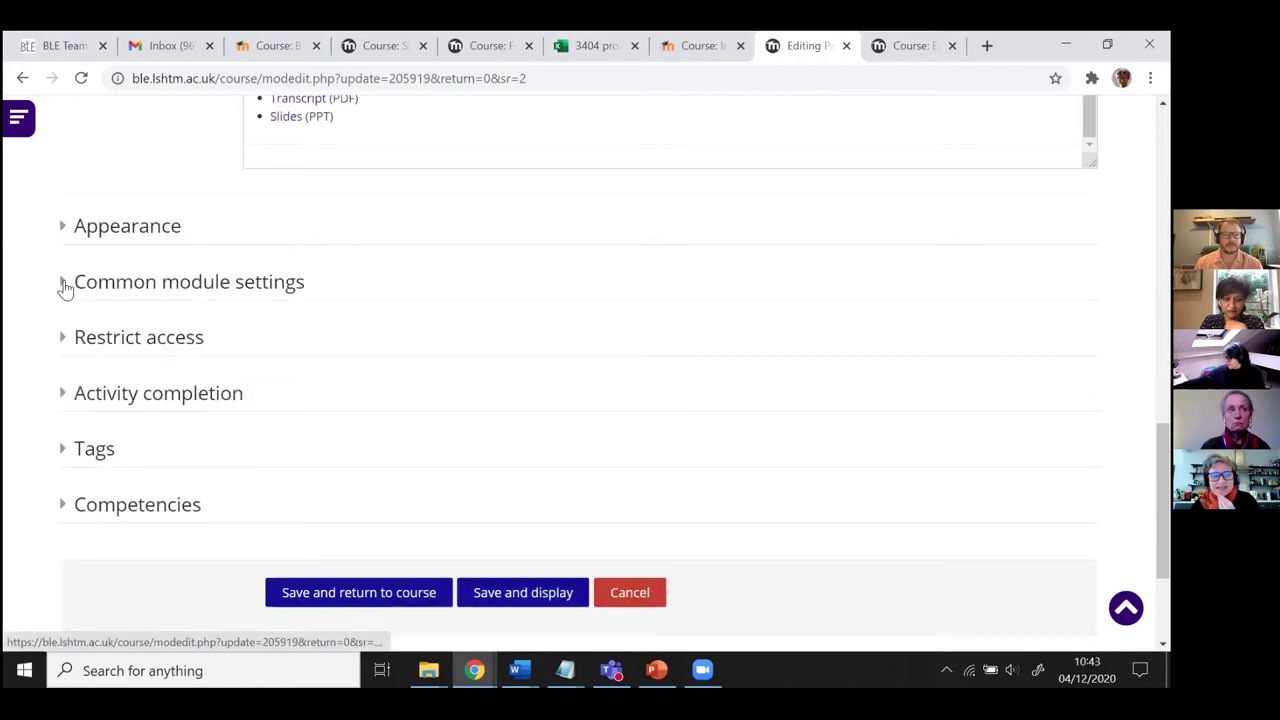
{"action": "left_click", "coordinate": [63, 285]}
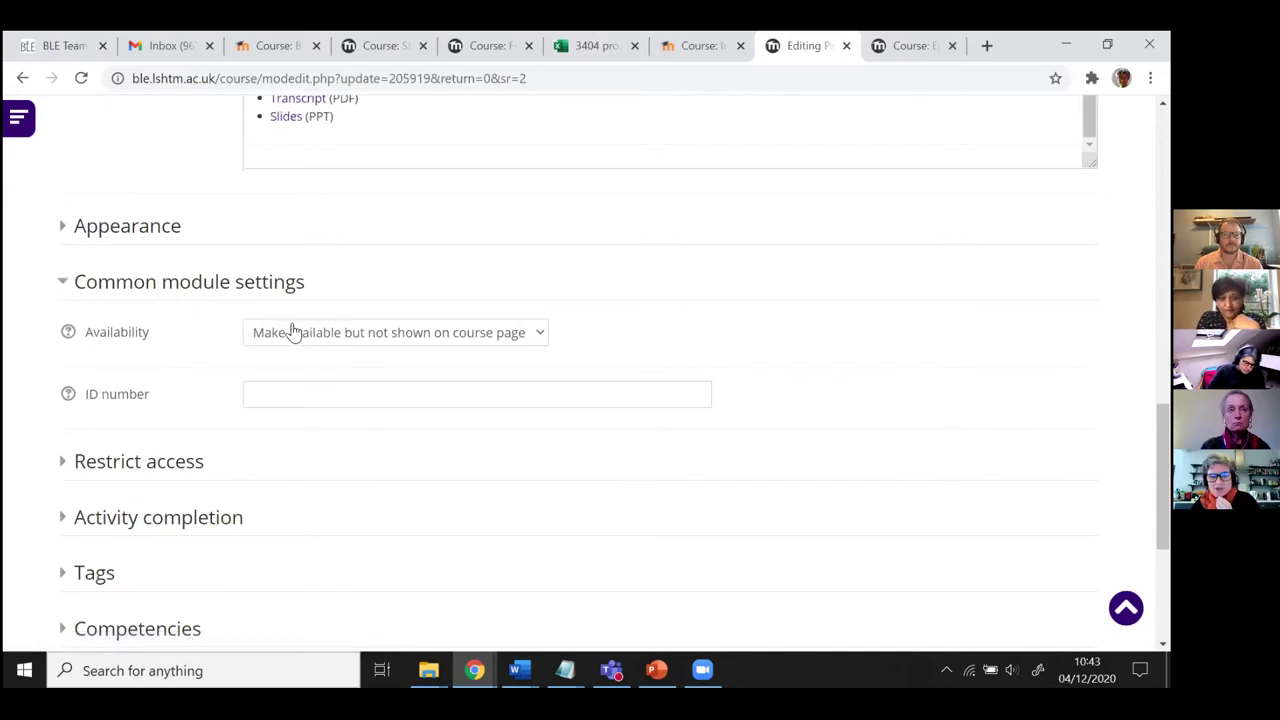
{"action": "left_click", "coordinate": [62, 282]}
{"action": "left_click", "coordinate": [61, 340]}
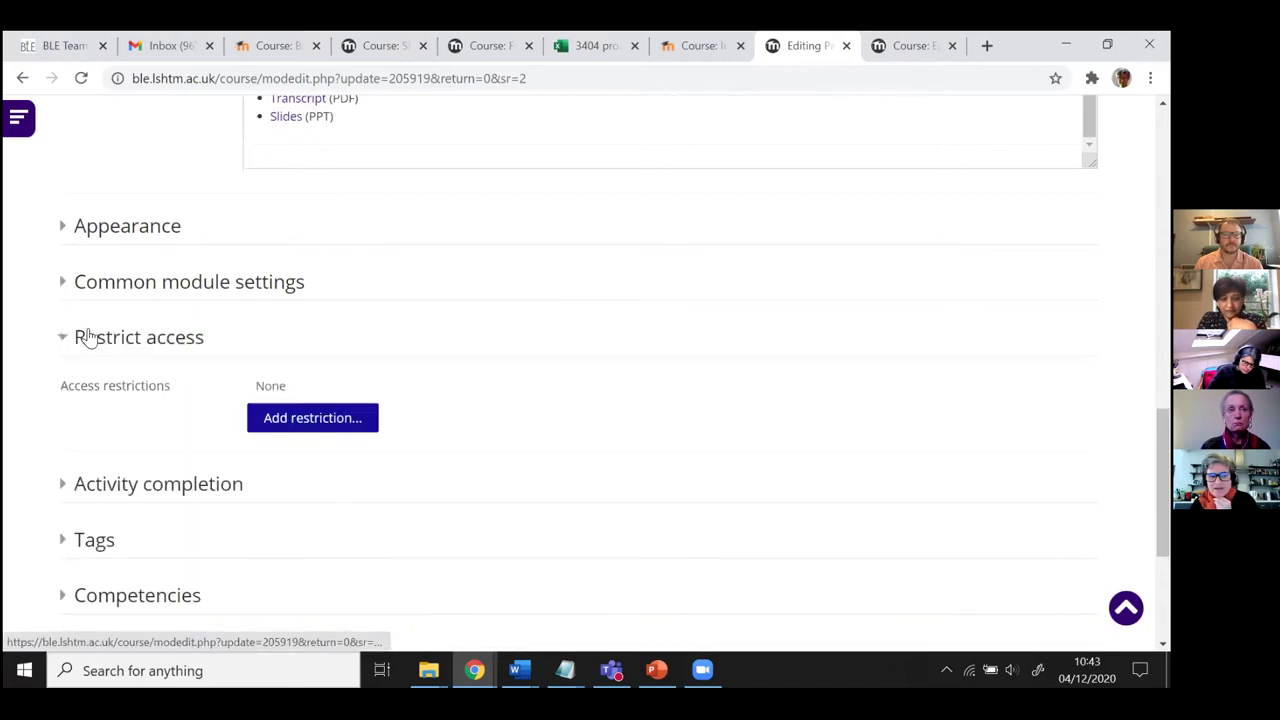
{"action": "left_click", "coordinate": [65, 340]}
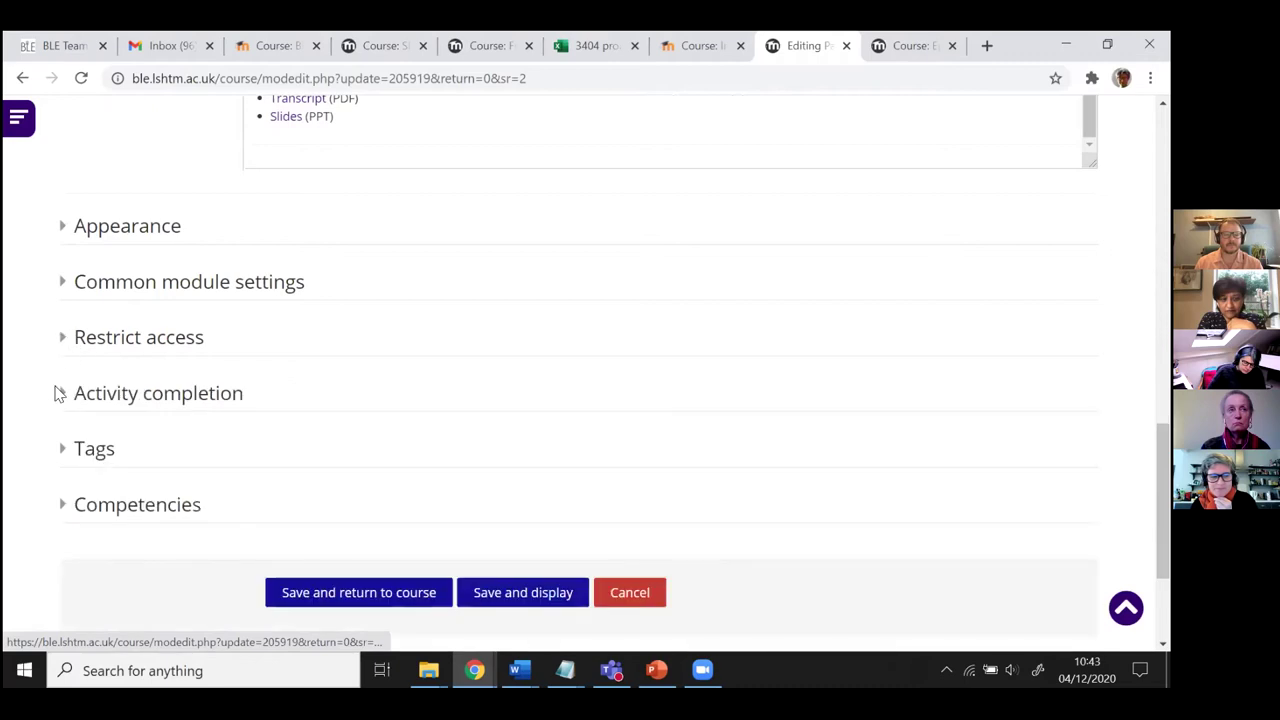
{"action": "left_click", "coordinate": [62, 395]}
- Unlock completion, keep 'Show activity as complete when conditions are met', then Save and display
{"action": "scroll", "coordinate": [114, 388], "scroll_direction": "down", "scroll_amount": 1}
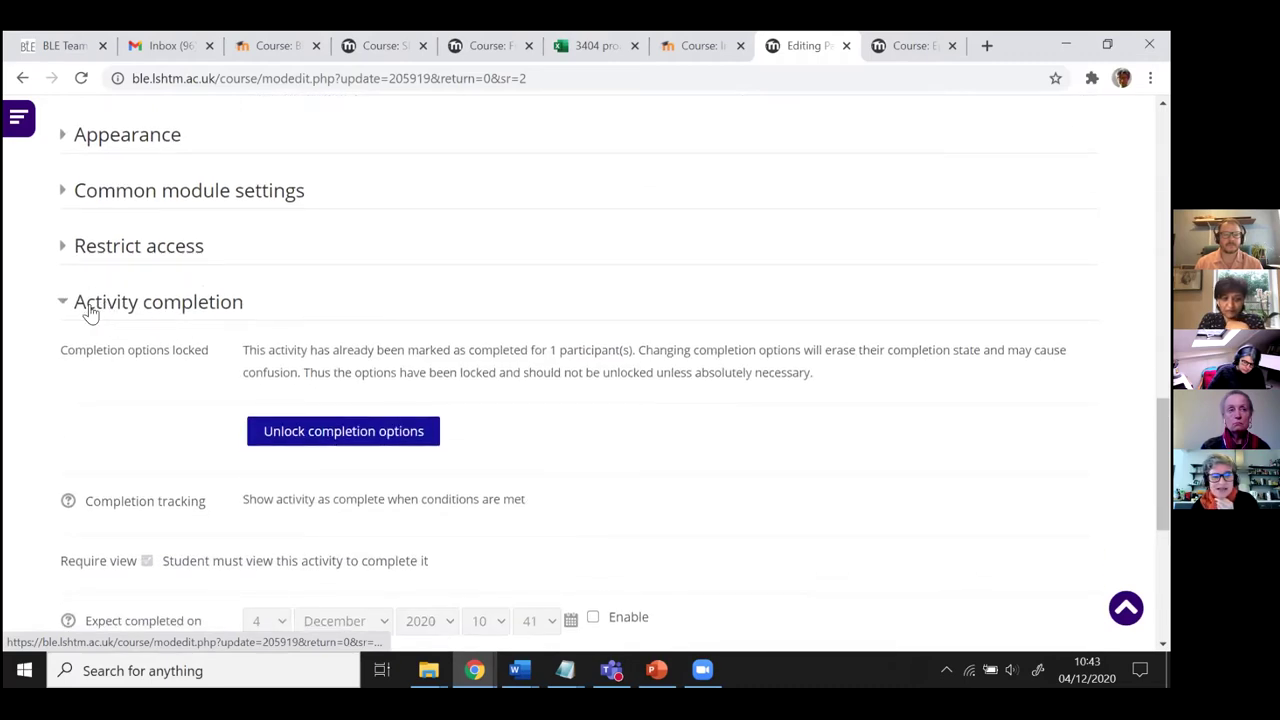
{"action": "left_click", "coordinate": [292, 429]}
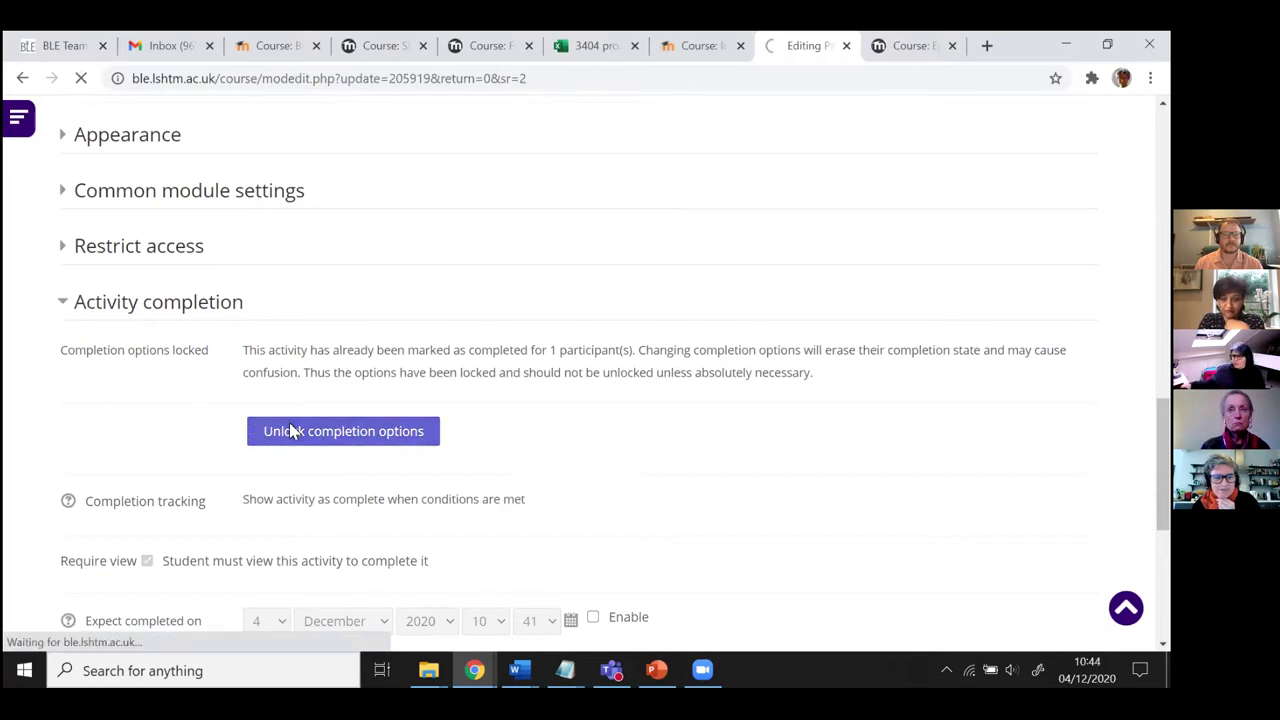
{"action": "scroll", "coordinate": [223, 328], "scroll_direction": "down", "scroll_amount": 8}
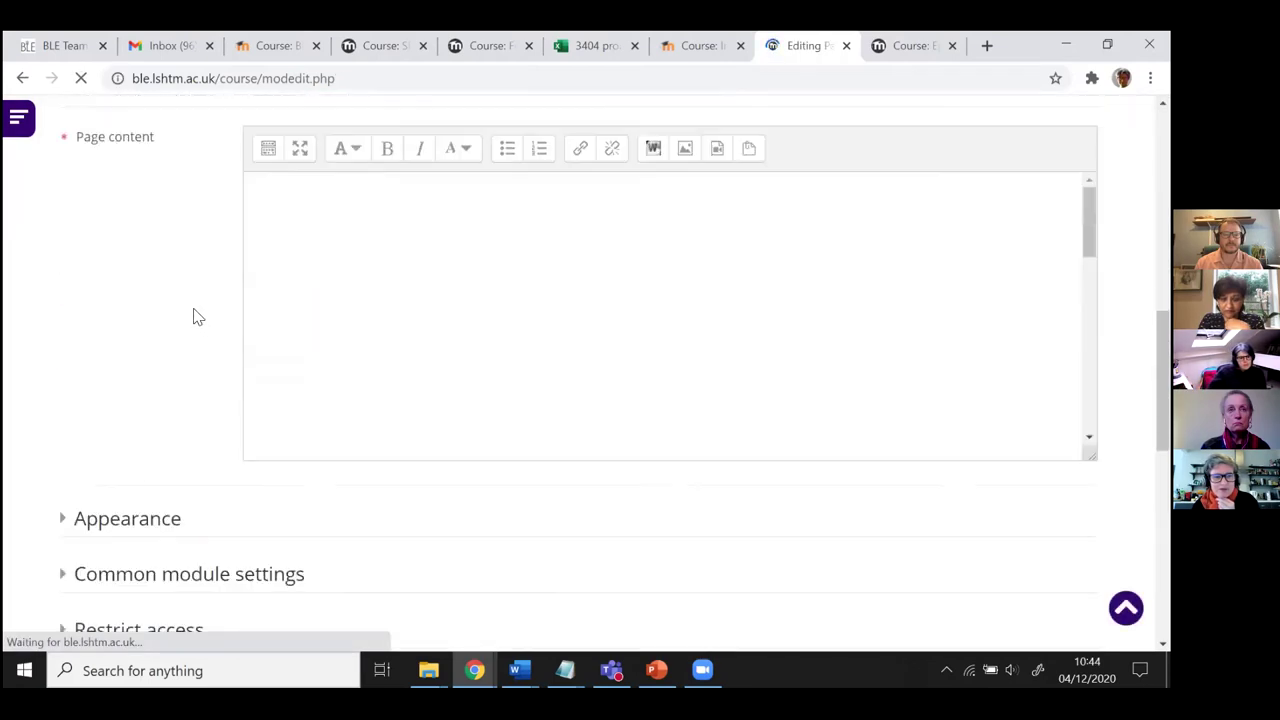
{"action": "scroll", "coordinate": [197, 316], "scroll_direction": "down", "scroll_amount": 5}
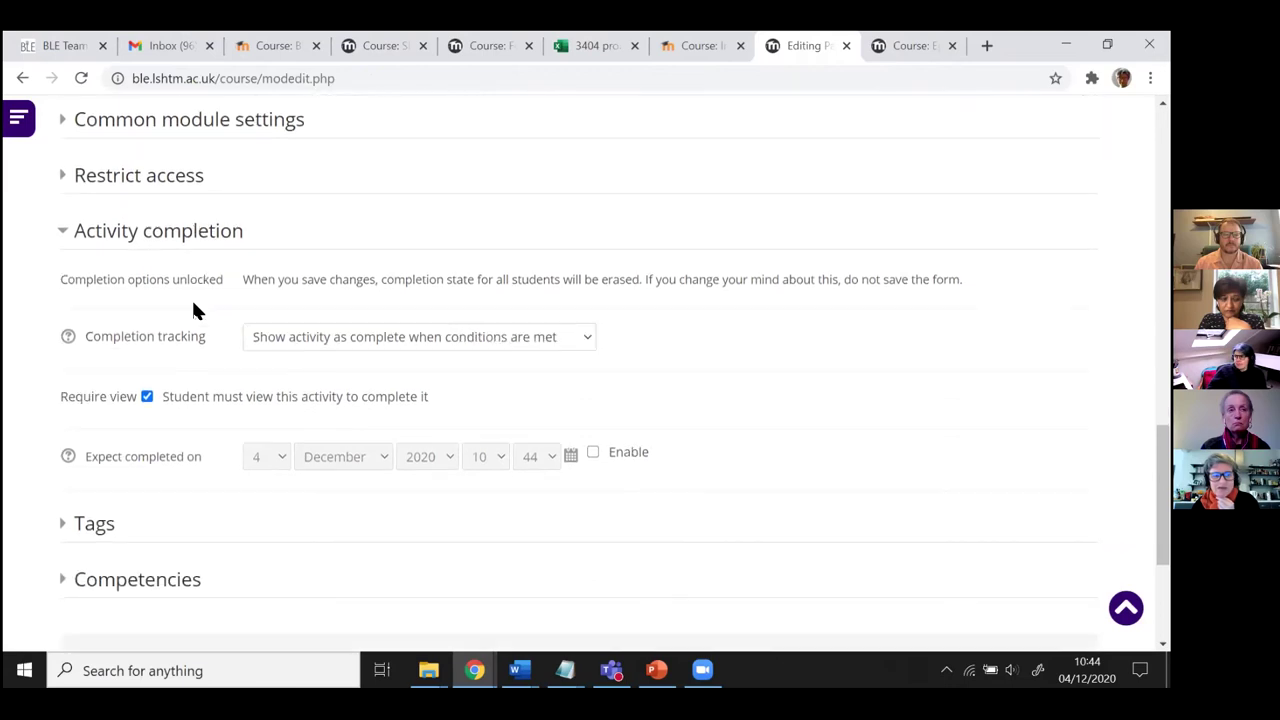
{"action": "left_click", "coordinate": [352, 340]}
{"action": "left_click", "coordinate": [330, 357]}
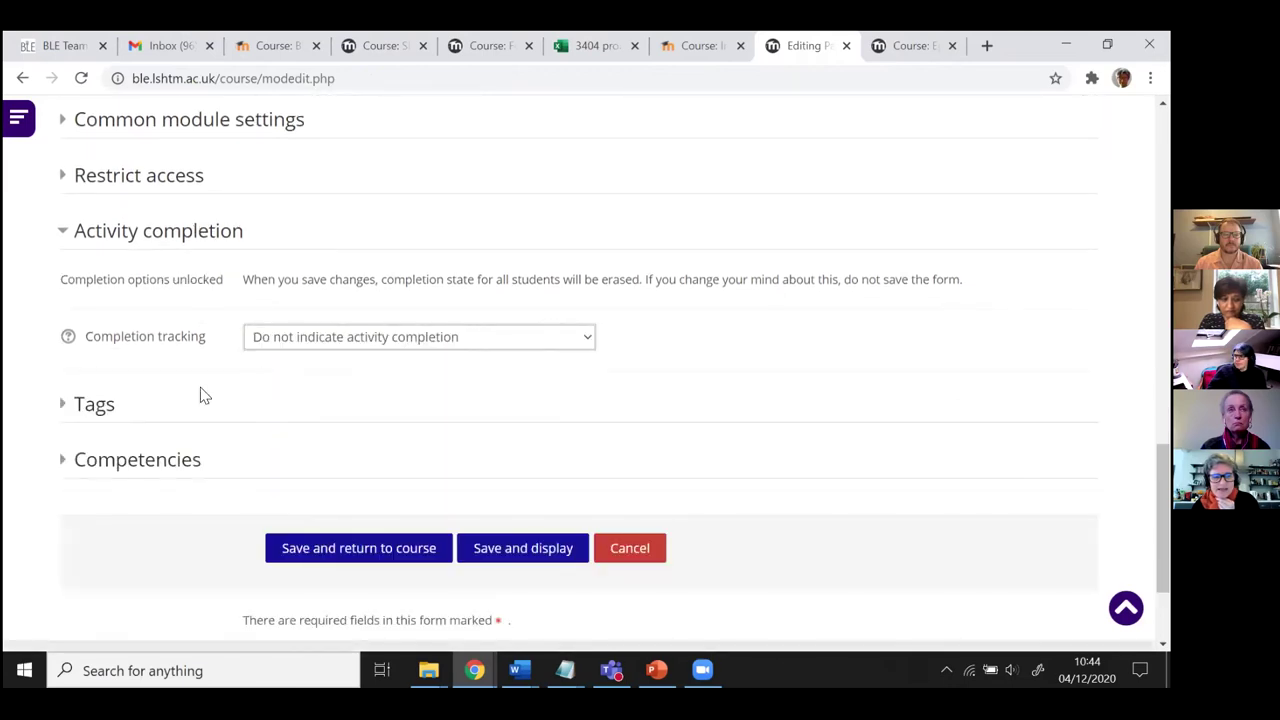
{"action": "left_click", "coordinate": [309, 341]}
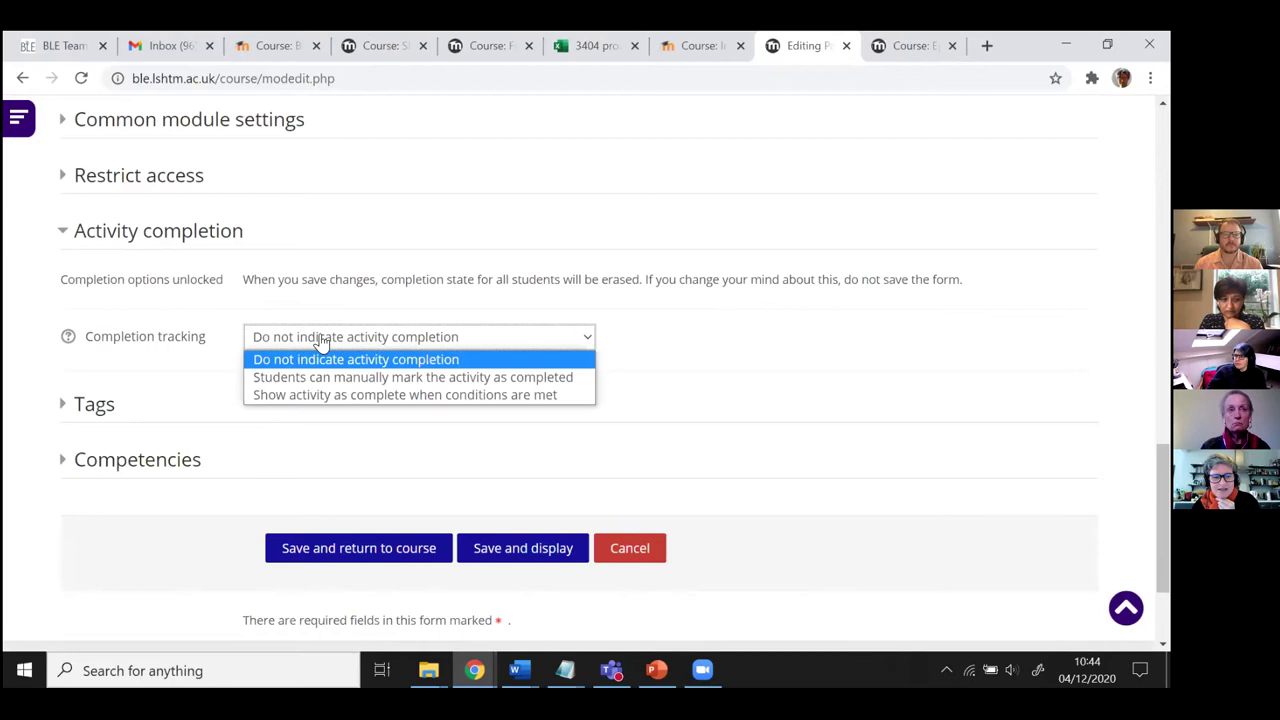
{"action": "left_click", "coordinate": [289, 394]}
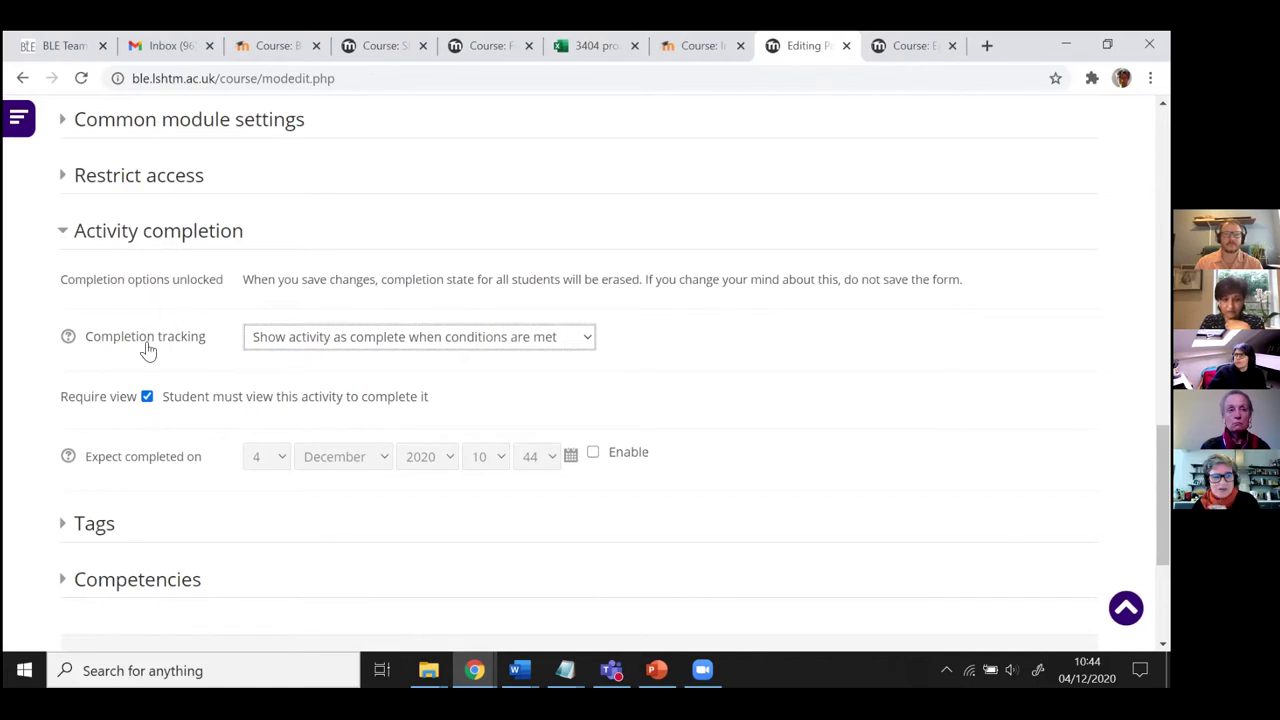
{"action": "scroll", "coordinate": [149, 349], "scroll_direction": "down", "scroll_amount": 2}
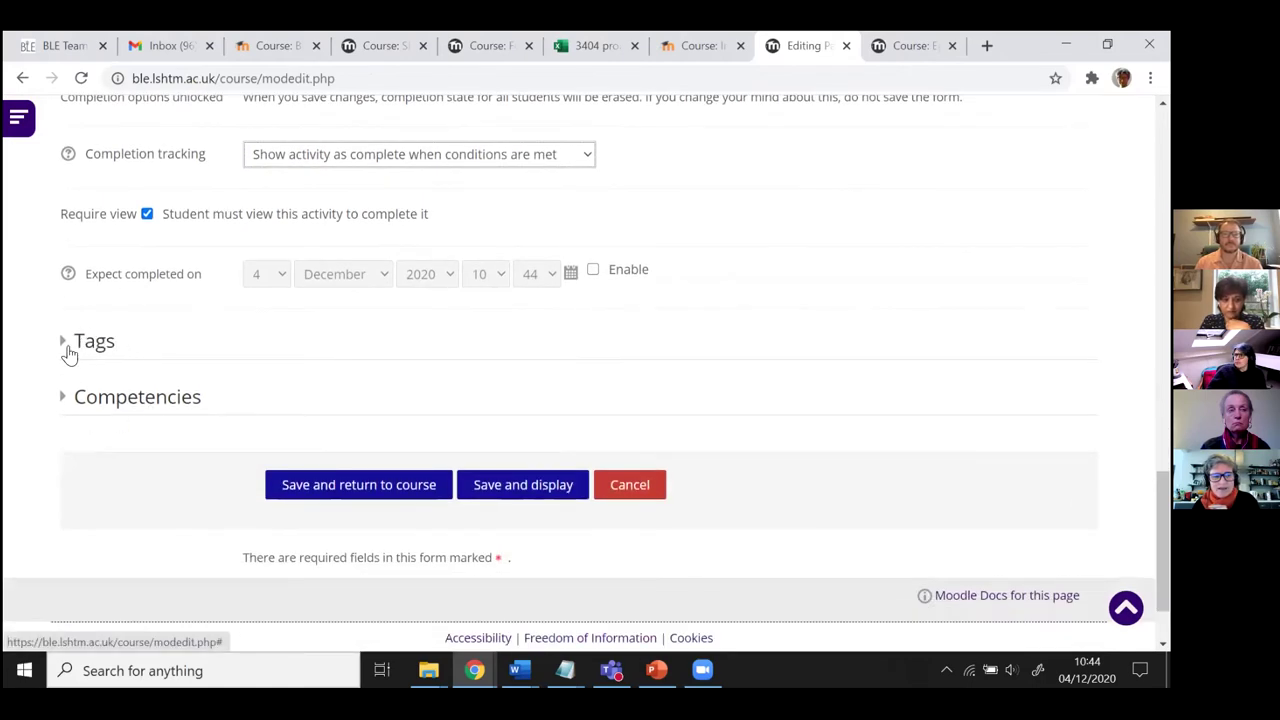
{"action": "left_click", "coordinate": [479, 487]}
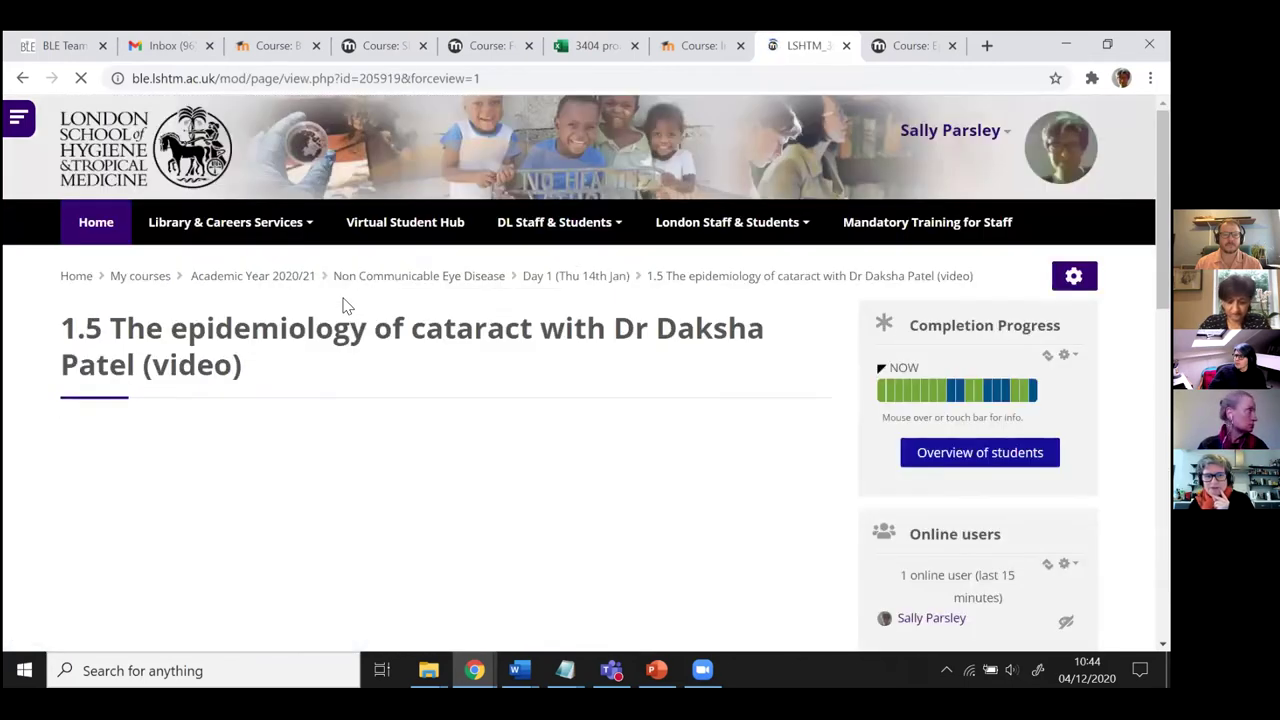
- Check the students' completion overview, all at 0%, then go back to the 1.5 cataract video page
{"action": "scroll", "coordinate": [343, 305], "scroll_direction": "down", "scroll_amount": 1}
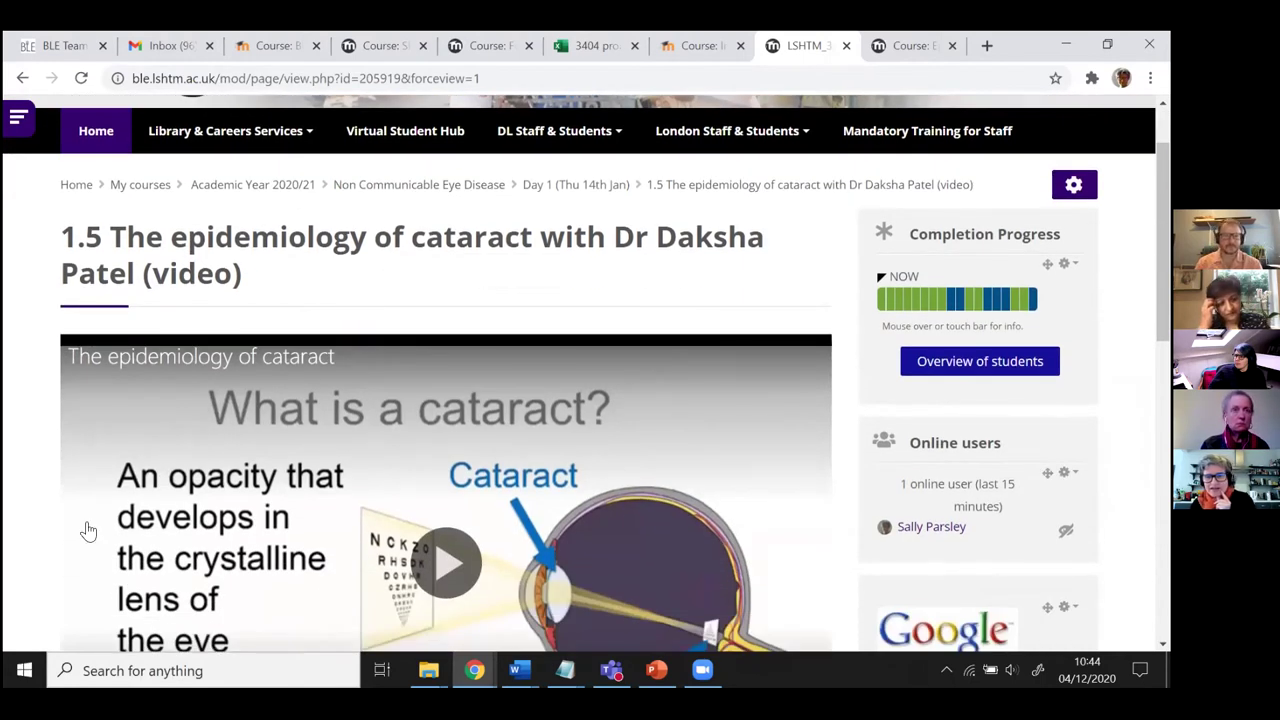
{"action": "mouse_move", "coordinate": [1025, 275]}
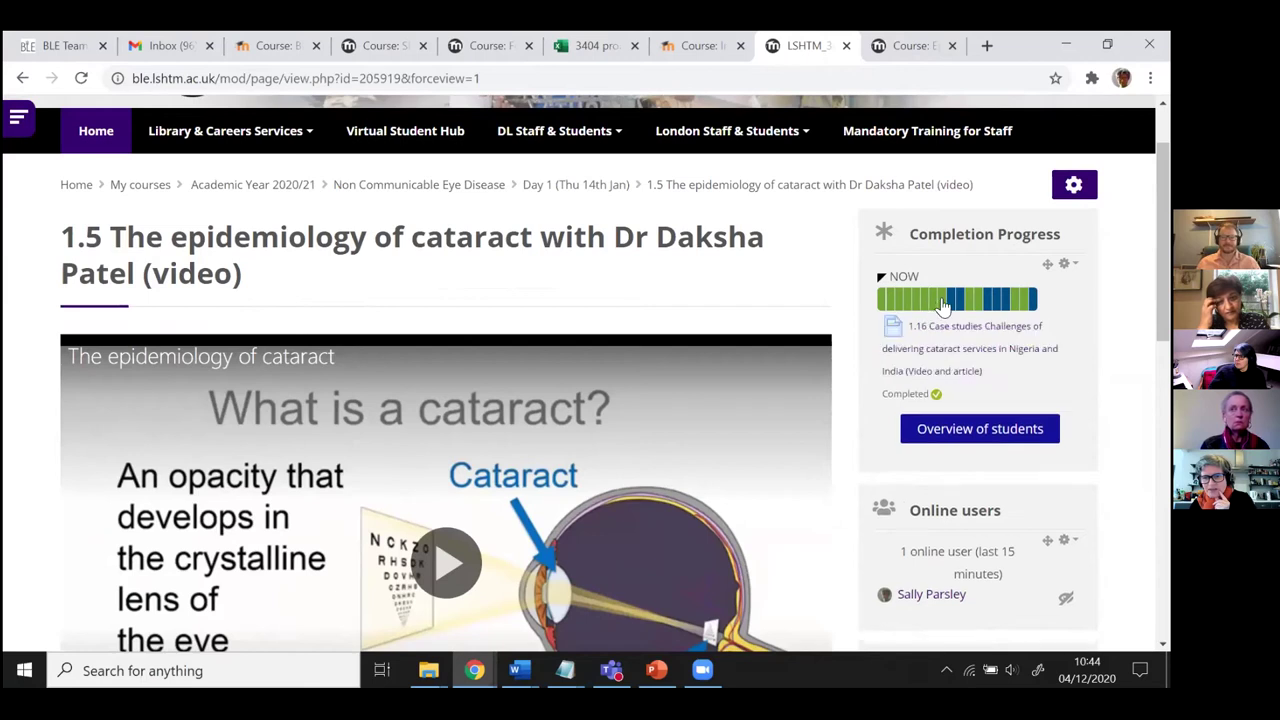
{"action": "mouse_move", "coordinate": [982, 300]}
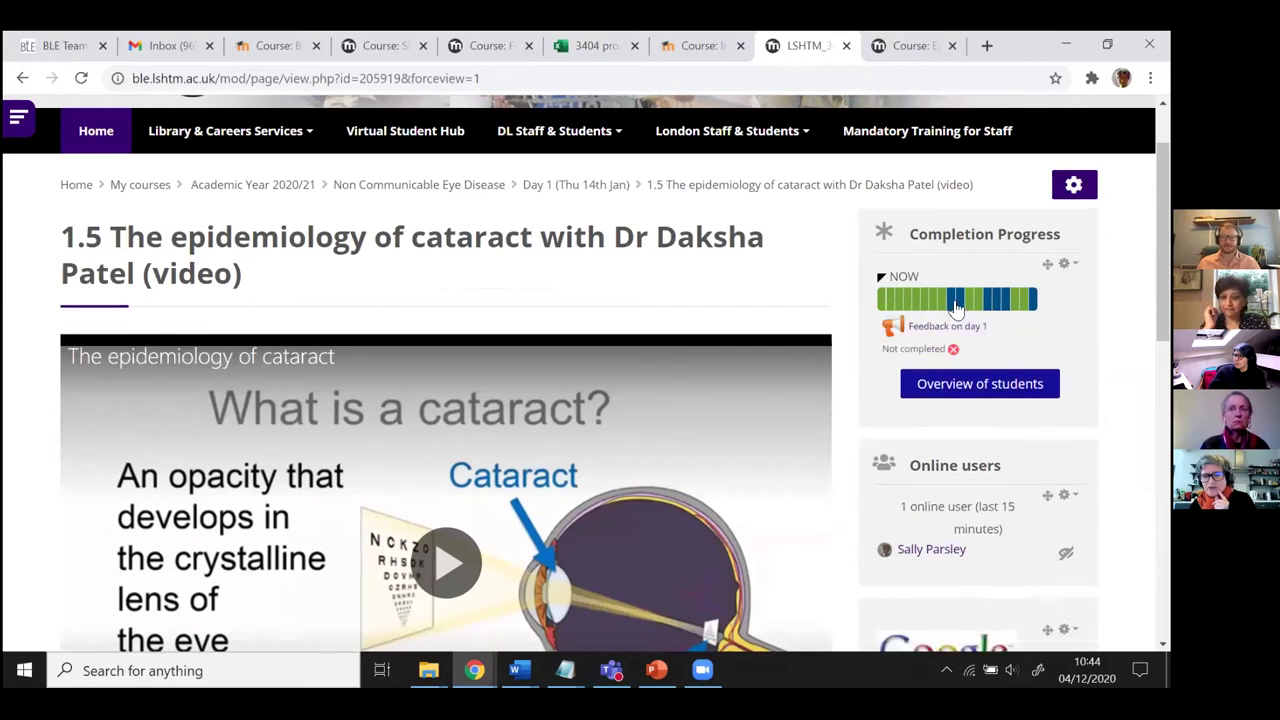
{"action": "left_click", "coordinate": [970, 406]}
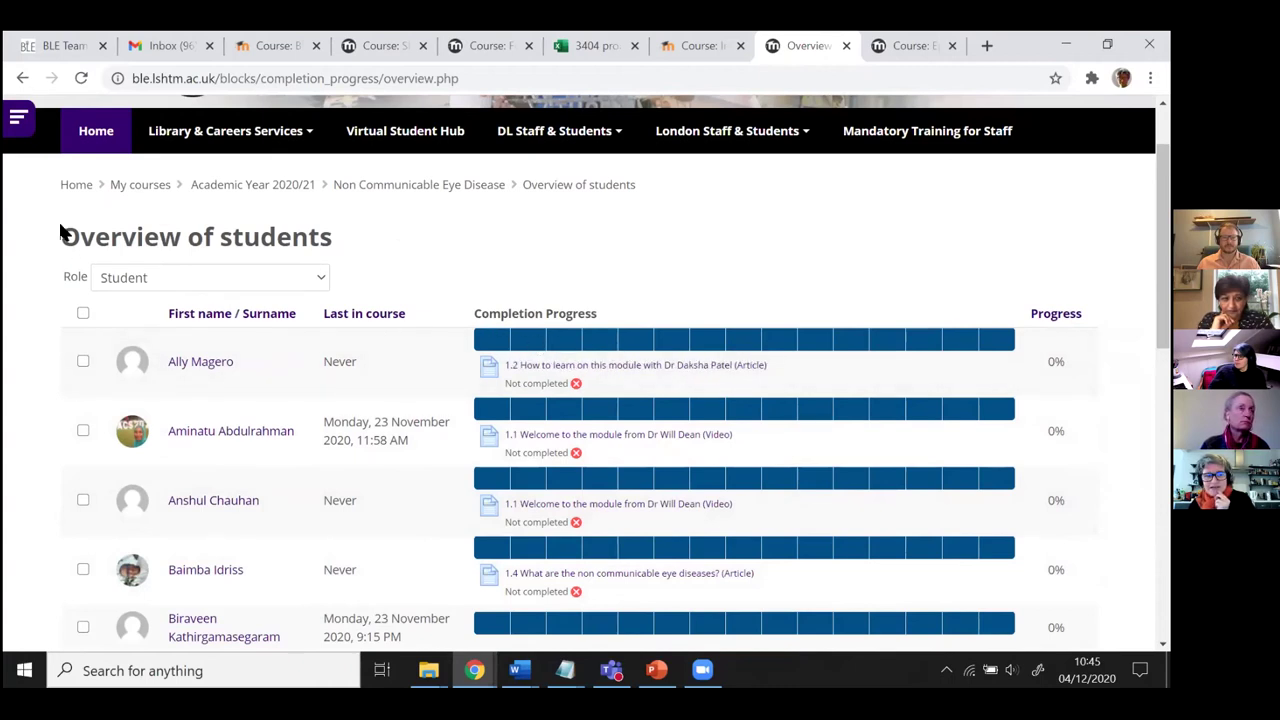
{"action": "left_click", "coordinate": [22, 80]}
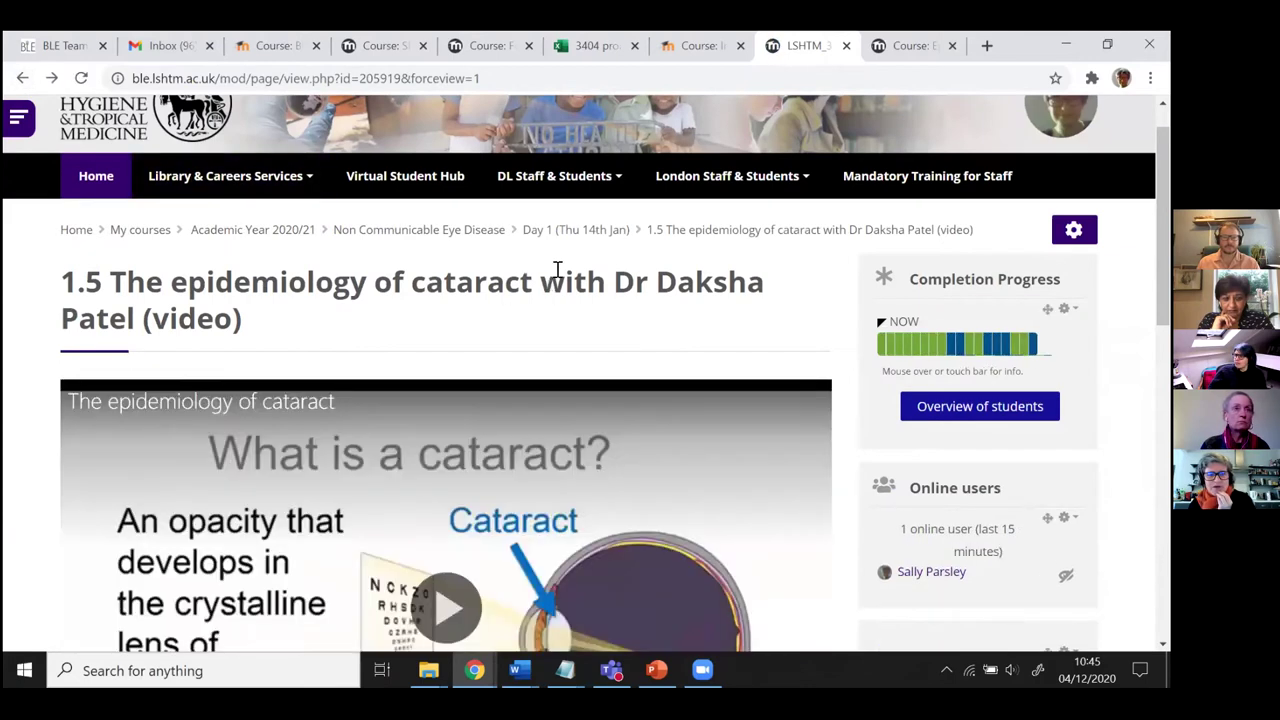
- Open the Day 1 section page and then the 1.12 Barriers to cataract services forum
{"action": "left_click", "coordinate": [576, 232]}
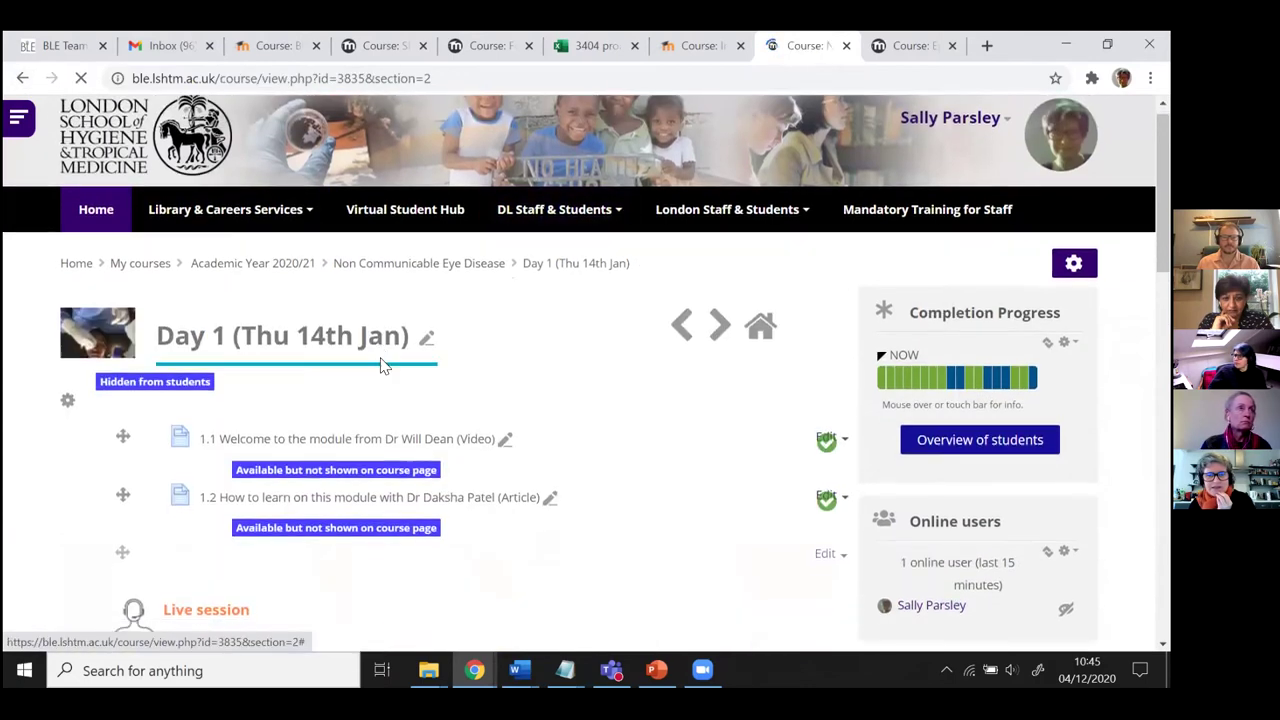
{"action": "scroll", "coordinate": [380, 365], "scroll_direction": "down", "scroll_amount": 10}
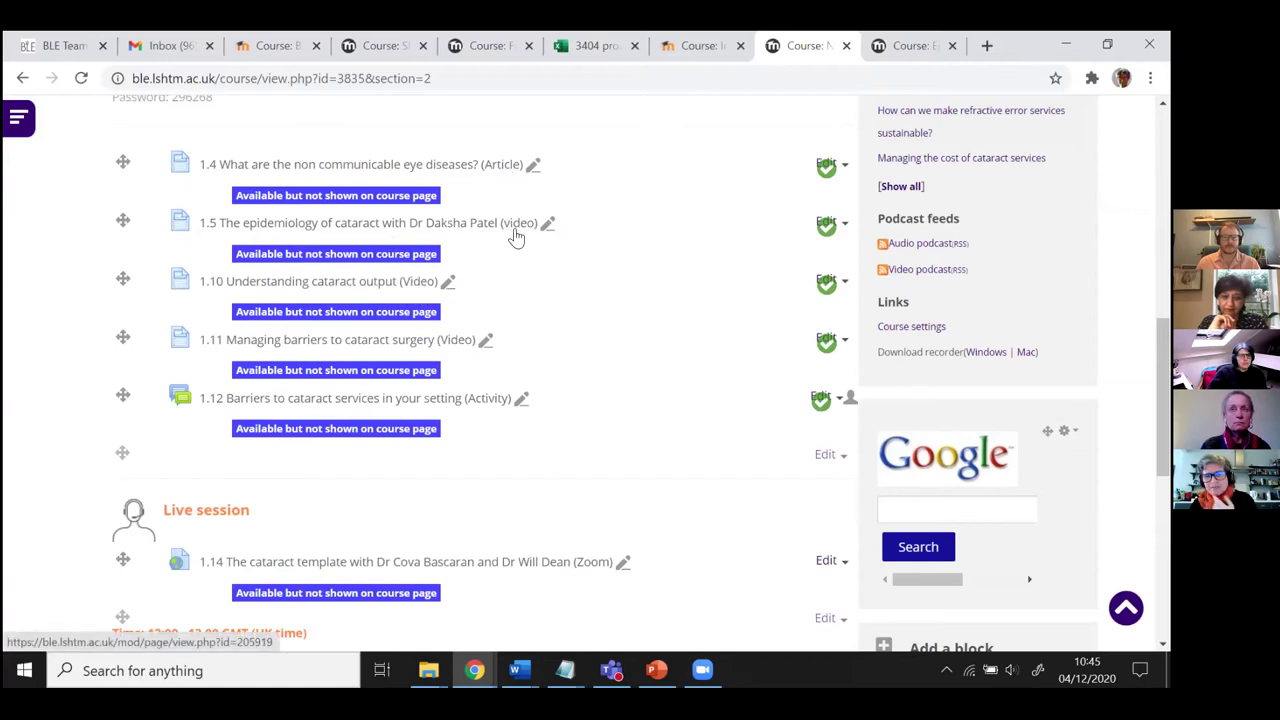
{"action": "left_click", "coordinate": [439, 405]}
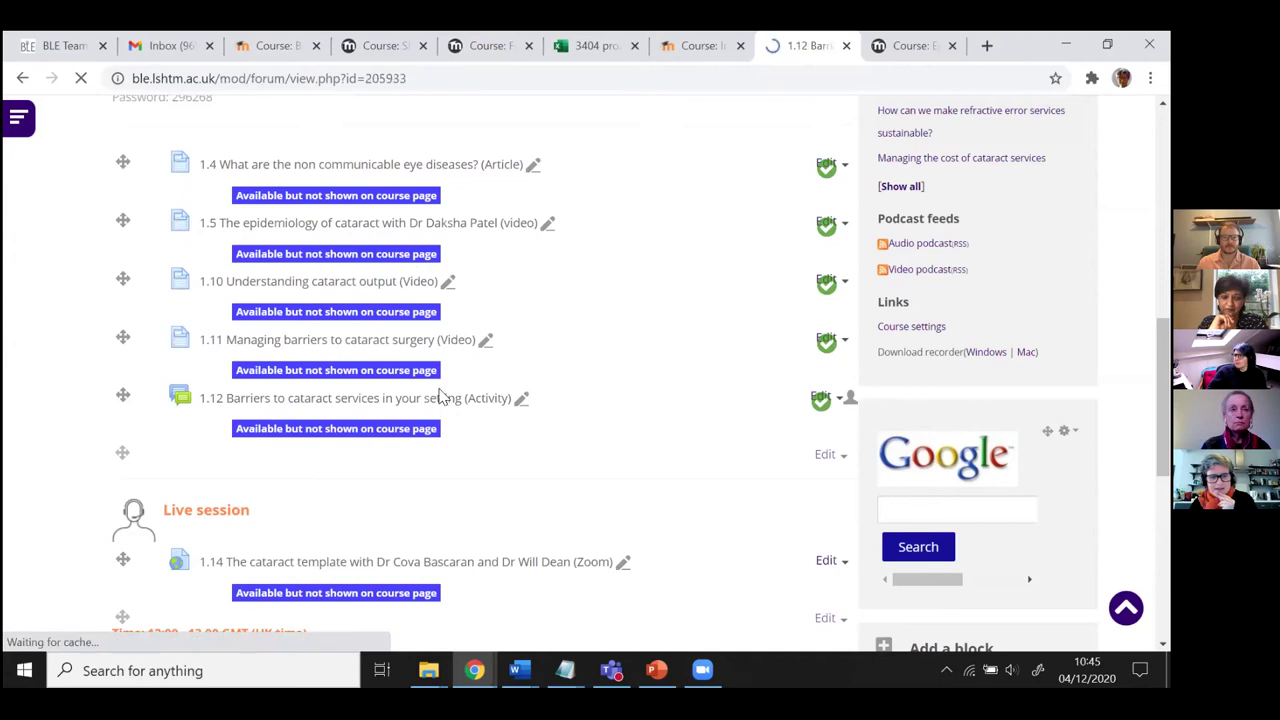
- Start a test reply in the 1.12 forum and cancel it without posting
{"action": "scroll", "coordinate": [425, 403], "scroll_direction": "down", "scroll_amount": 1}
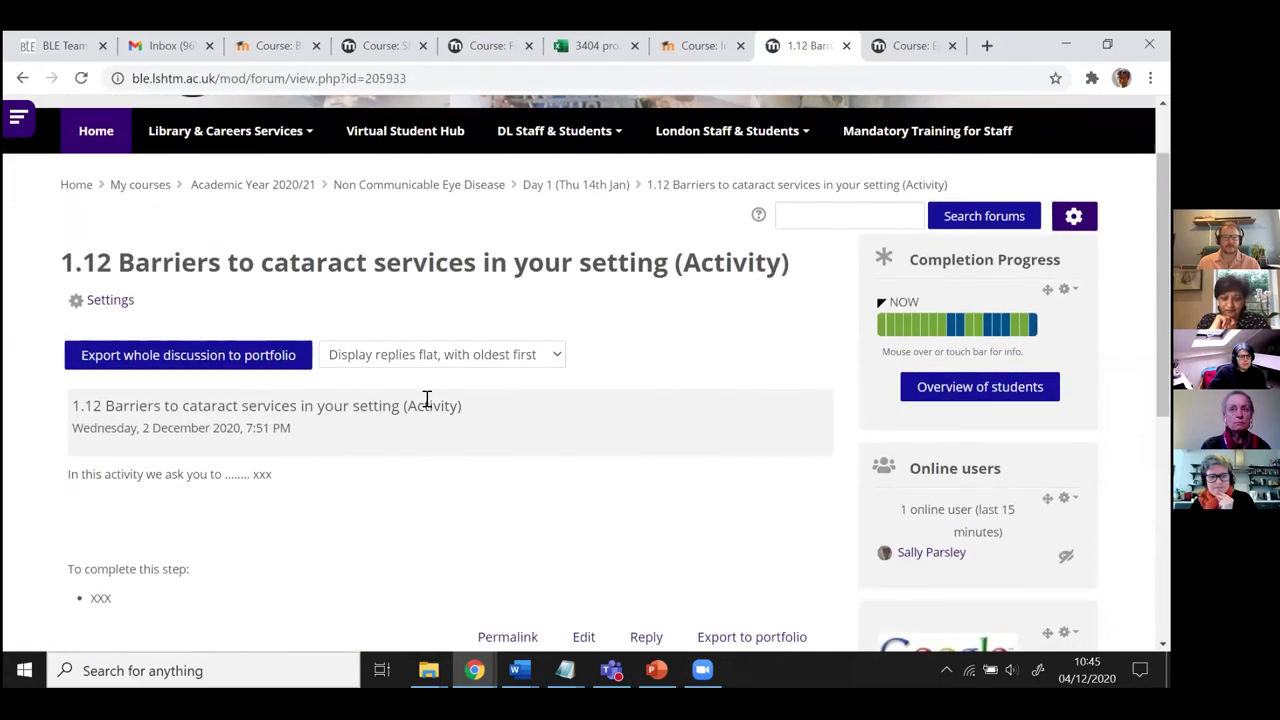
{"action": "scroll", "coordinate": [118, 380], "scroll_direction": "down", "scroll_amount": 1}
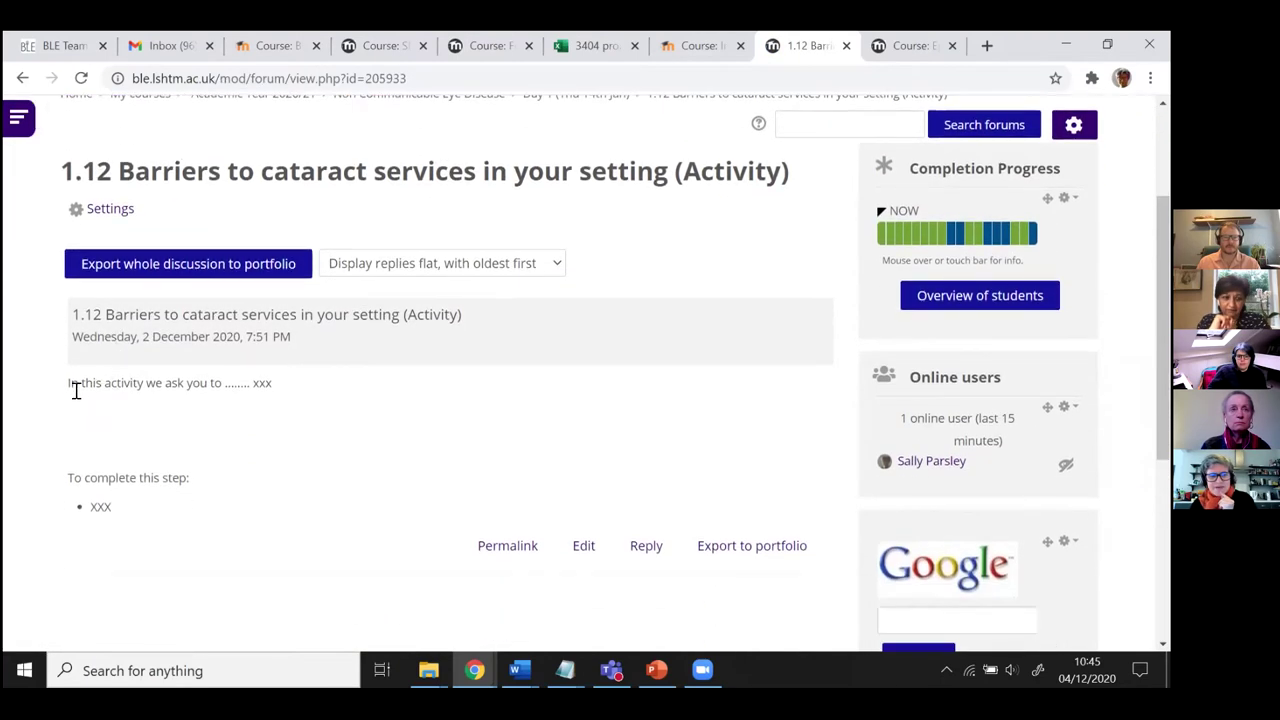
{"action": "scroll", "coordinate": [72, 407], "scroll_direction": "down", "scroll_amount": 1}
{"action": "left_click_drag", "start_coordinate": [70, 291], "coordinate": [275, 293]}
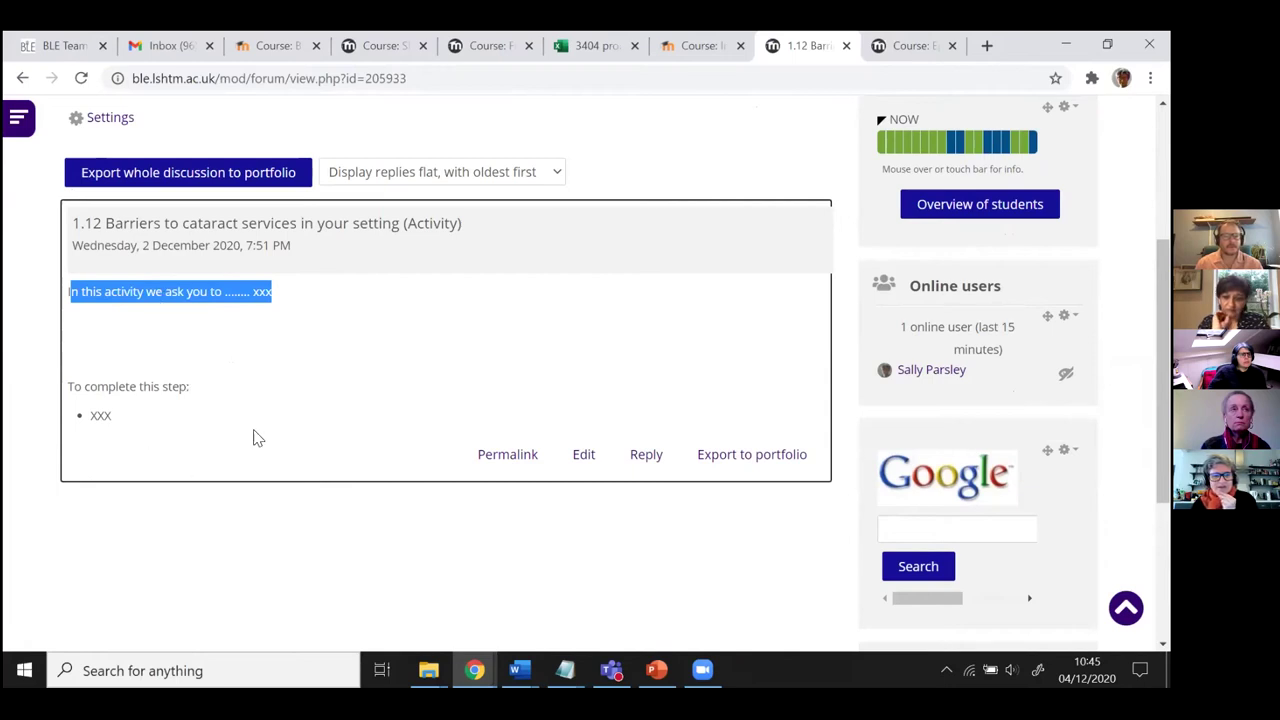
{"action": "left_click", "coordinate": [640, 458]}
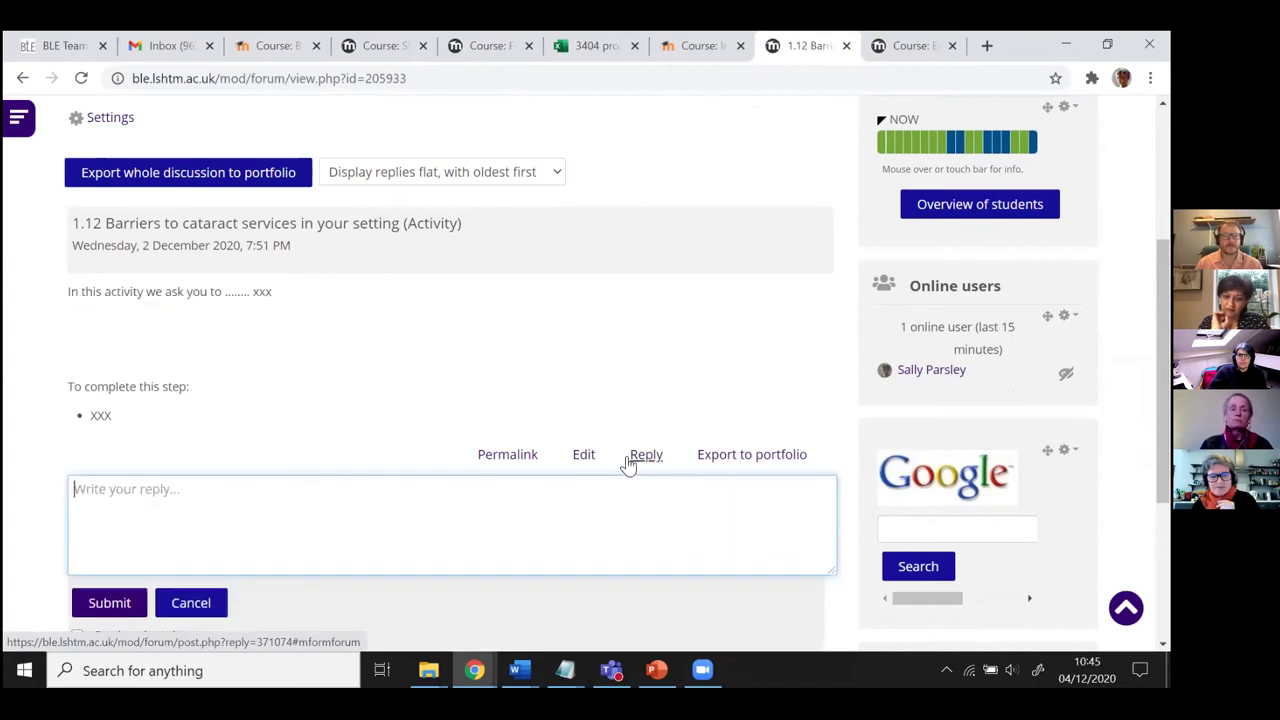
{"action": "type", "text": "stteterte"}
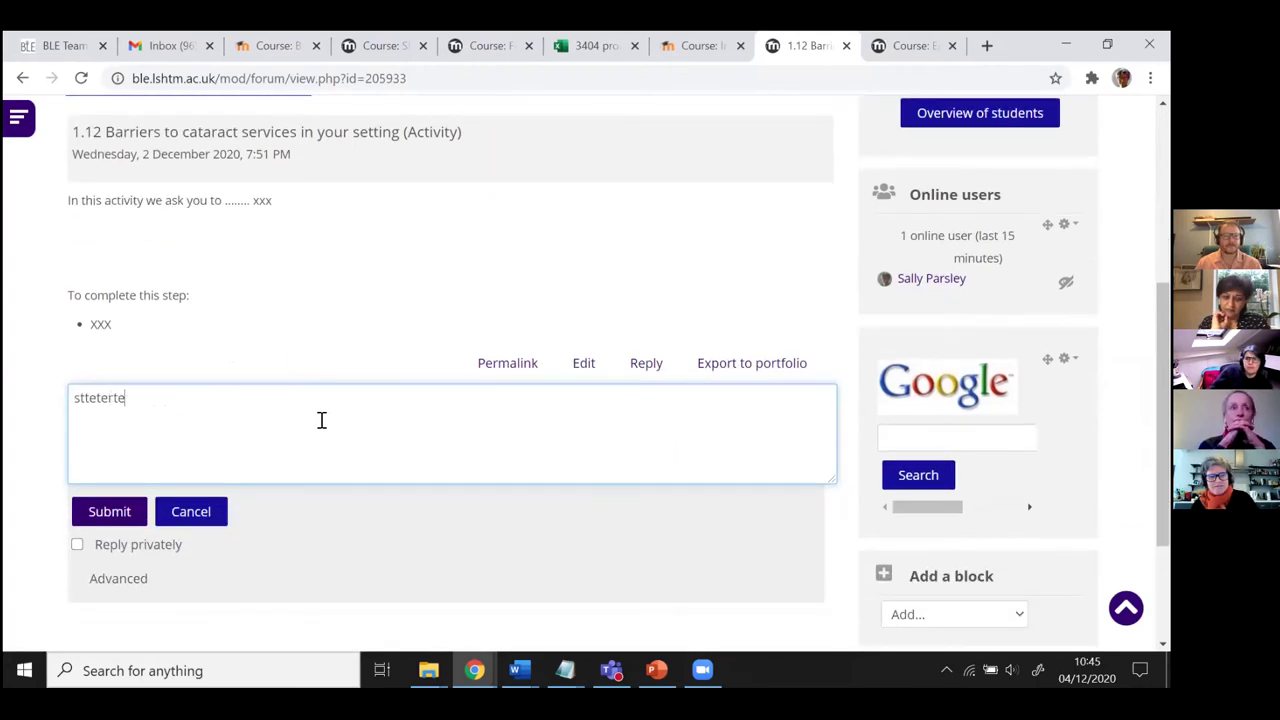
{"action": "left_click", "coordinate": [203, 515]}
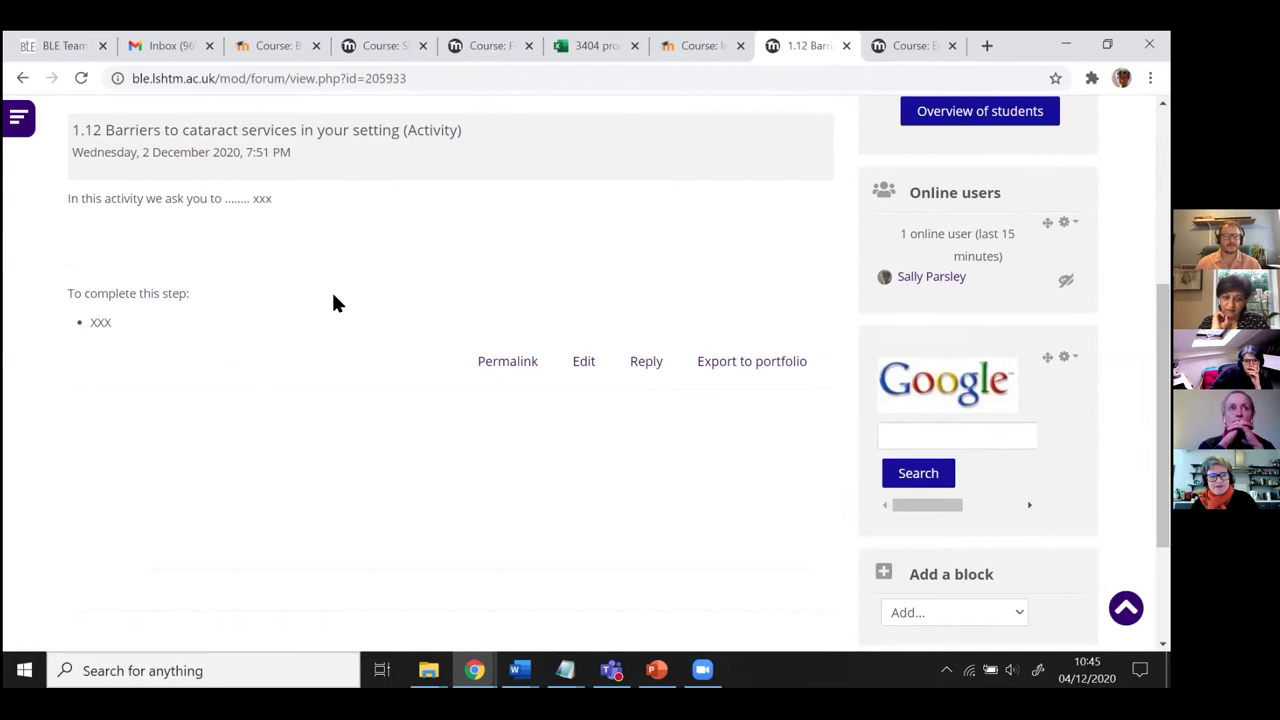
{"action": "scroll", "coordinate": [310, 388], "scroll_direction": "up", "scroll_amount": 4}
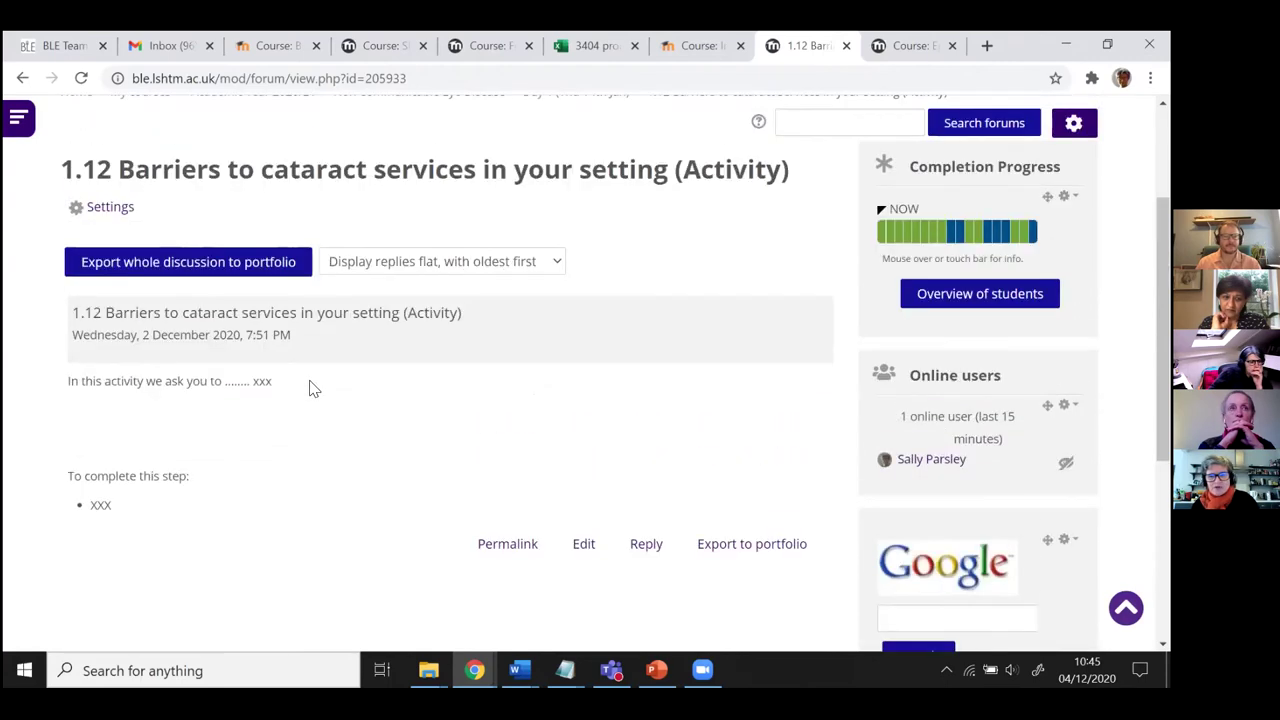
- Open the 1.12 forum's settings form and look over its description
{"action": "left_click", "coordinate": [1074, 305]}
{"action": "left_click", "coordinate": [994, 337]}
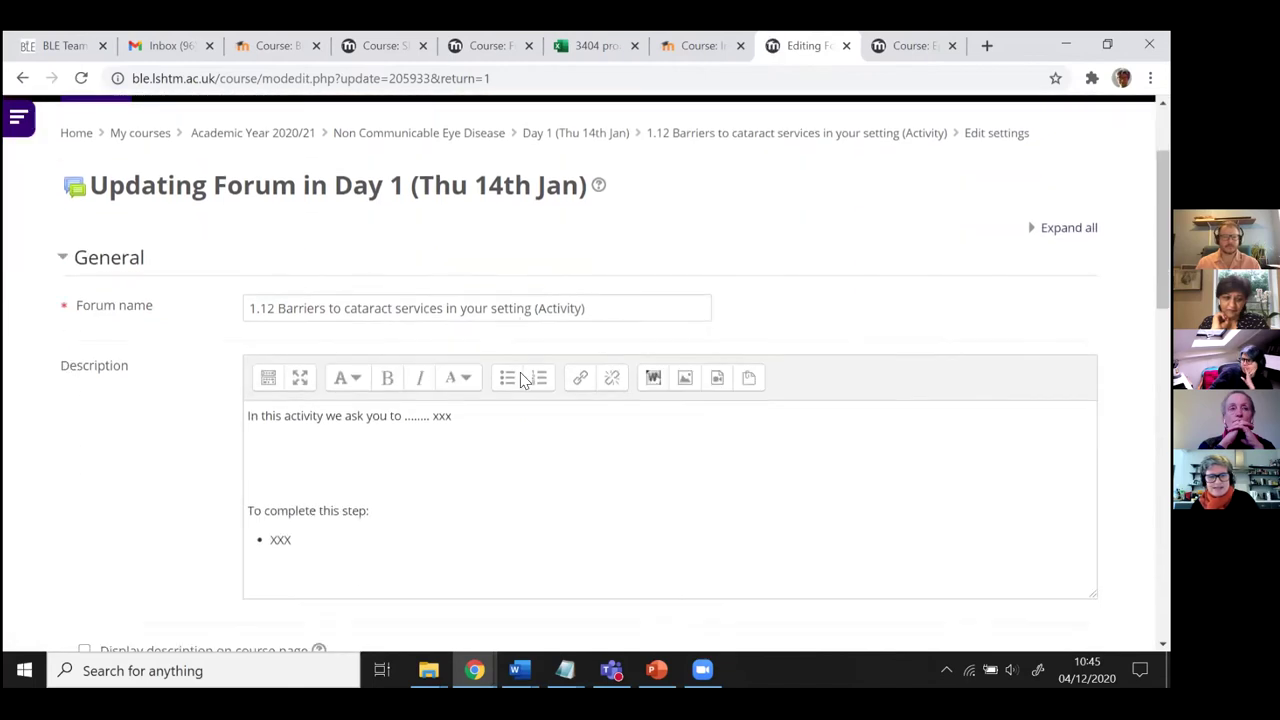
{"action": "scroll", "coordinate": [523, 374], "scroll_direction": "down", "scroll_amount": 1}
{"action": "left_click", "coordinate": [341, 303]}
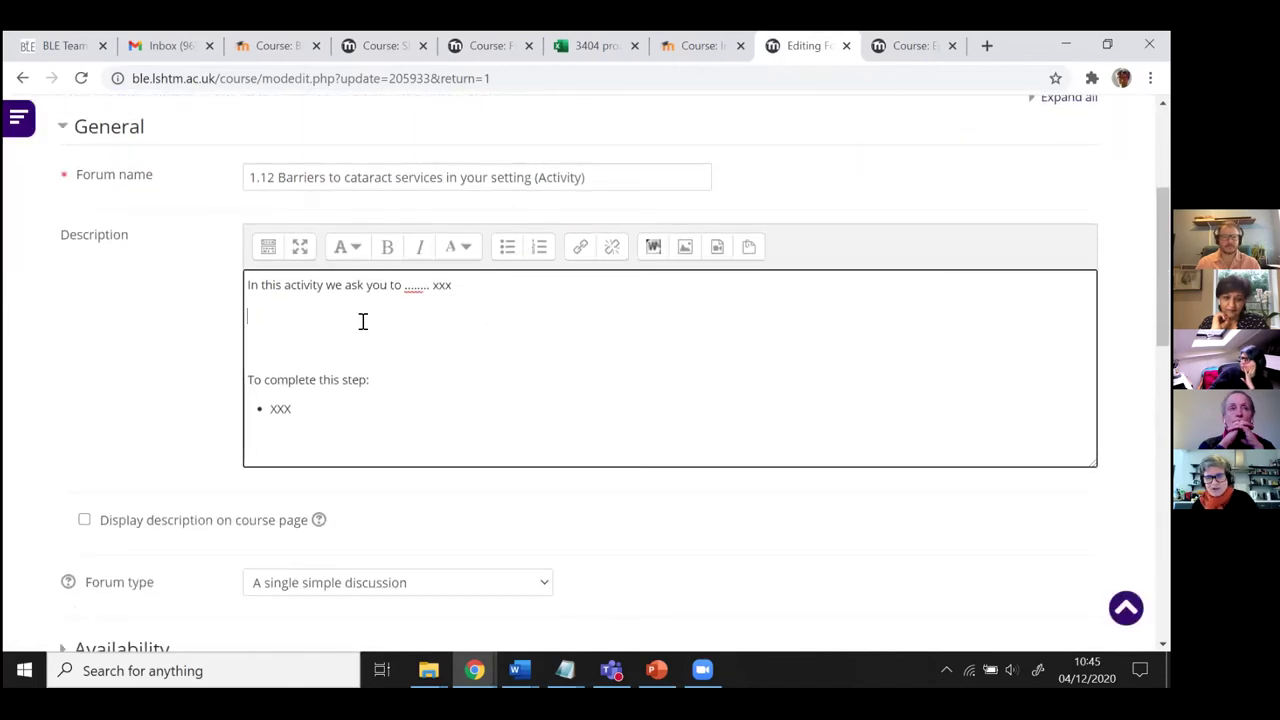
{"action": "scroll", "coordinate": [363, 344], "scroll_direction": "down", "scroll_amount": 2}
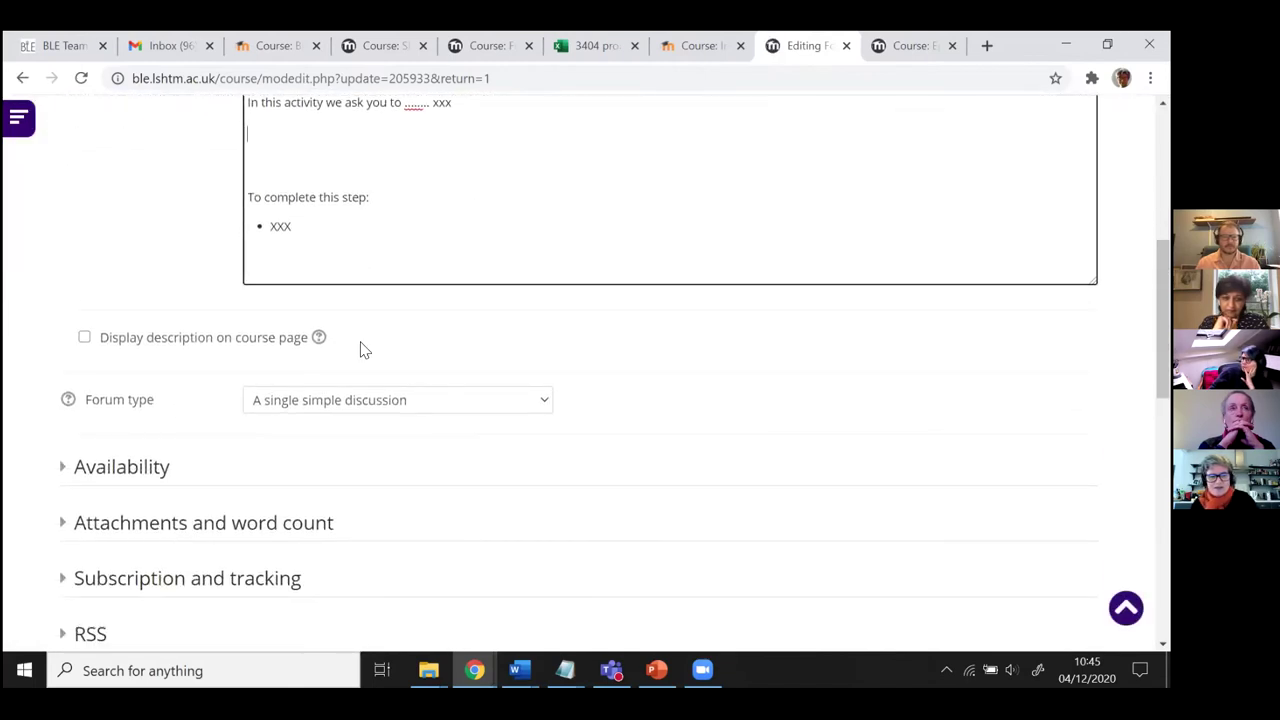
{"action": "scroll", "coordinate": [134, 423], "scroll_direction": "down", "scroll_amount": 1}
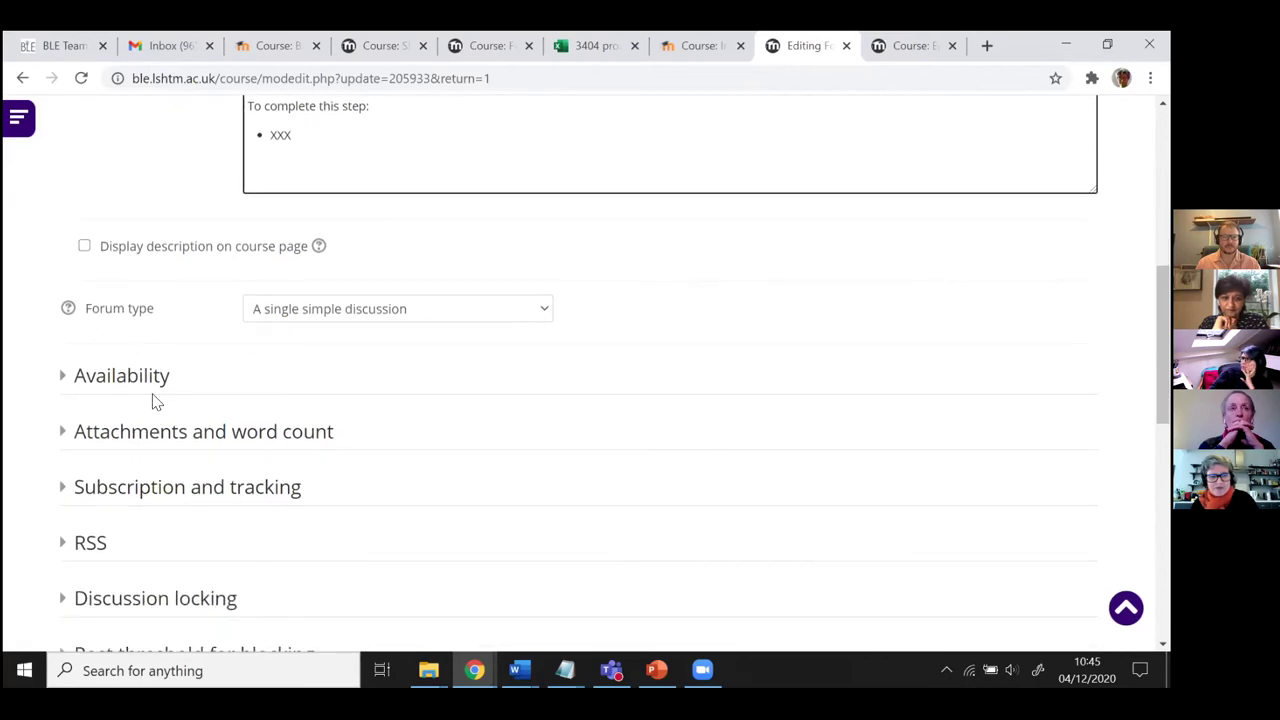
{"action": "scroll", "coordinate": [145, 441], "scroll_direction": "down", "scroll_amount": 1}
- Check the Availability, Attachments and word count, Subscription and tracking, RSS and Discussion locking sections
{"action": "left_click", "coordinate": [100, 288]}
{"action": "left_click", "coordinate": [100, 288]}
{"action": "left_click", "coordinate": [110, 345]}
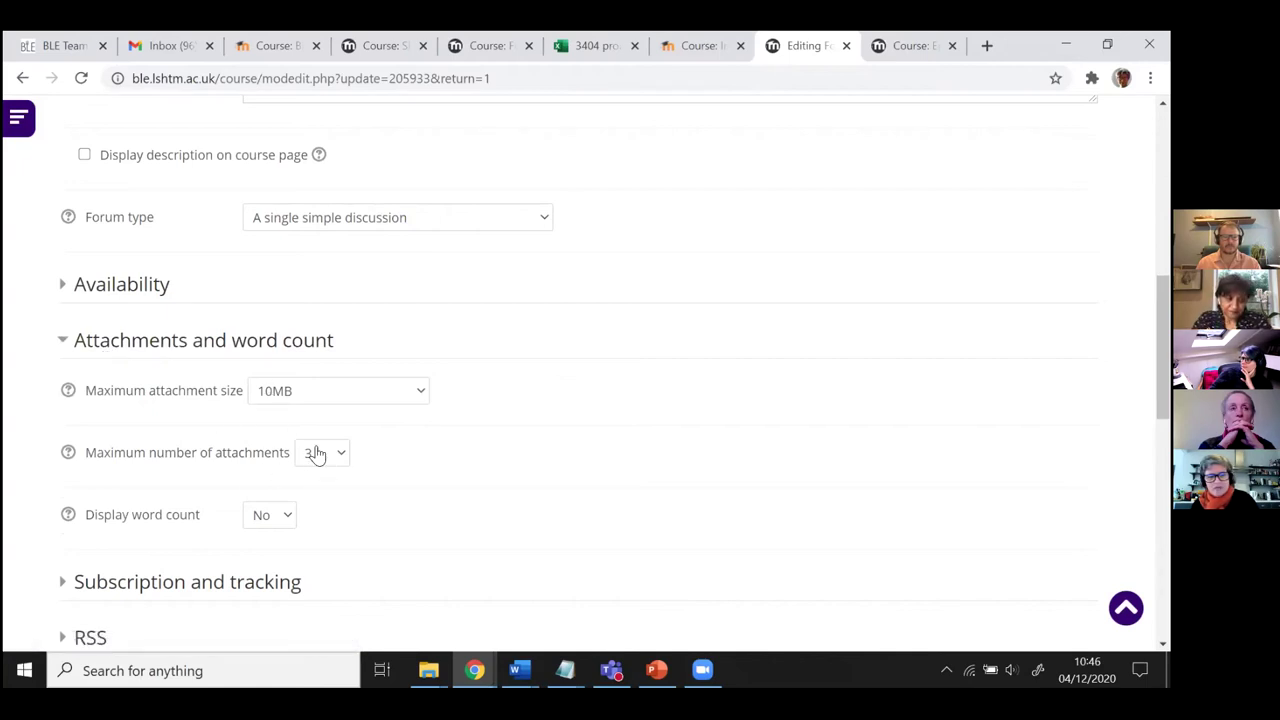
{"action": "left_click", "coordinate": [130, 345]}
{"action": "left_click", "coordinate": [126, 402]}
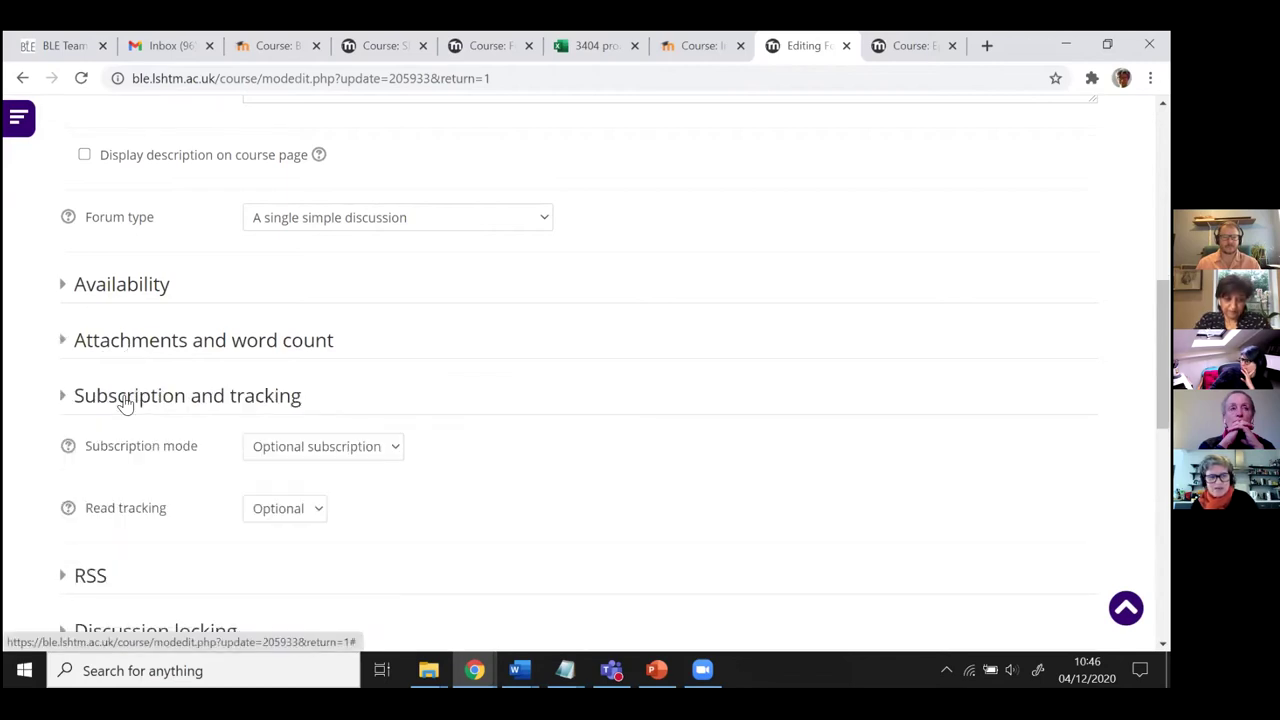
{"action": "scroll", "coordinate": [151, 406], "scroll_direction": "down", "scroll_amount": 1}
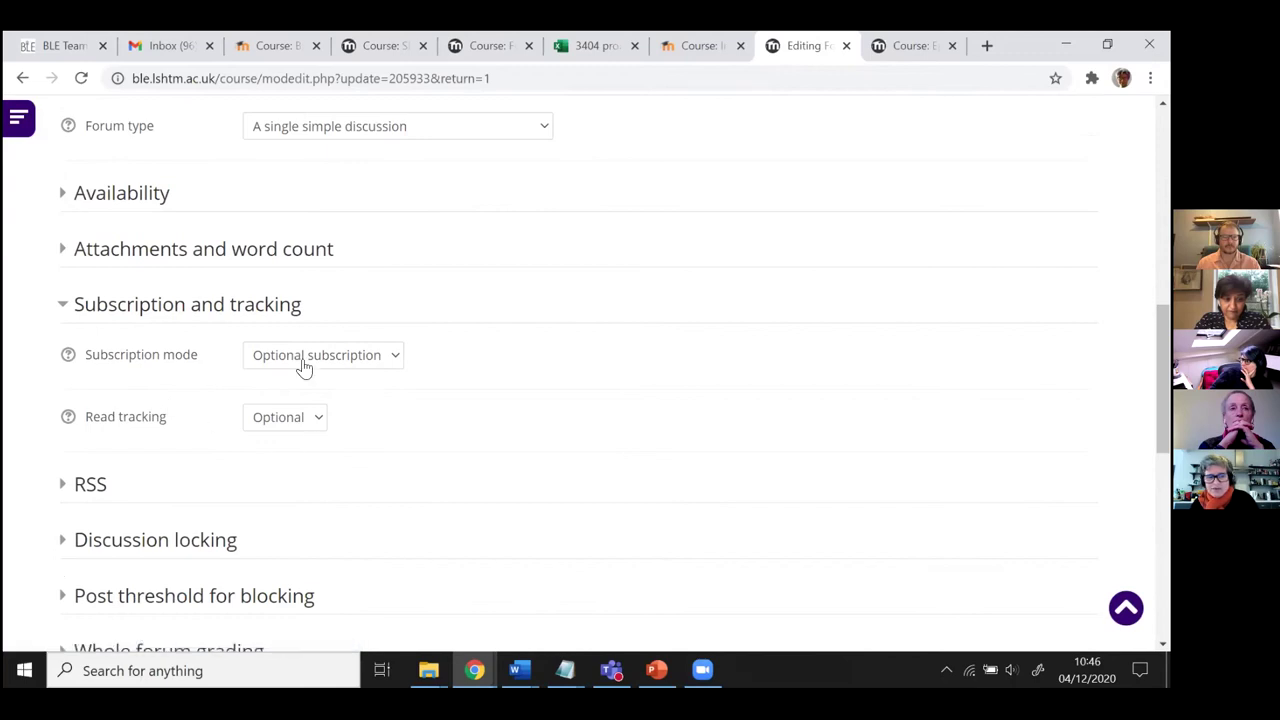
{"action": "left_click", "coordinate": [214, 312]}
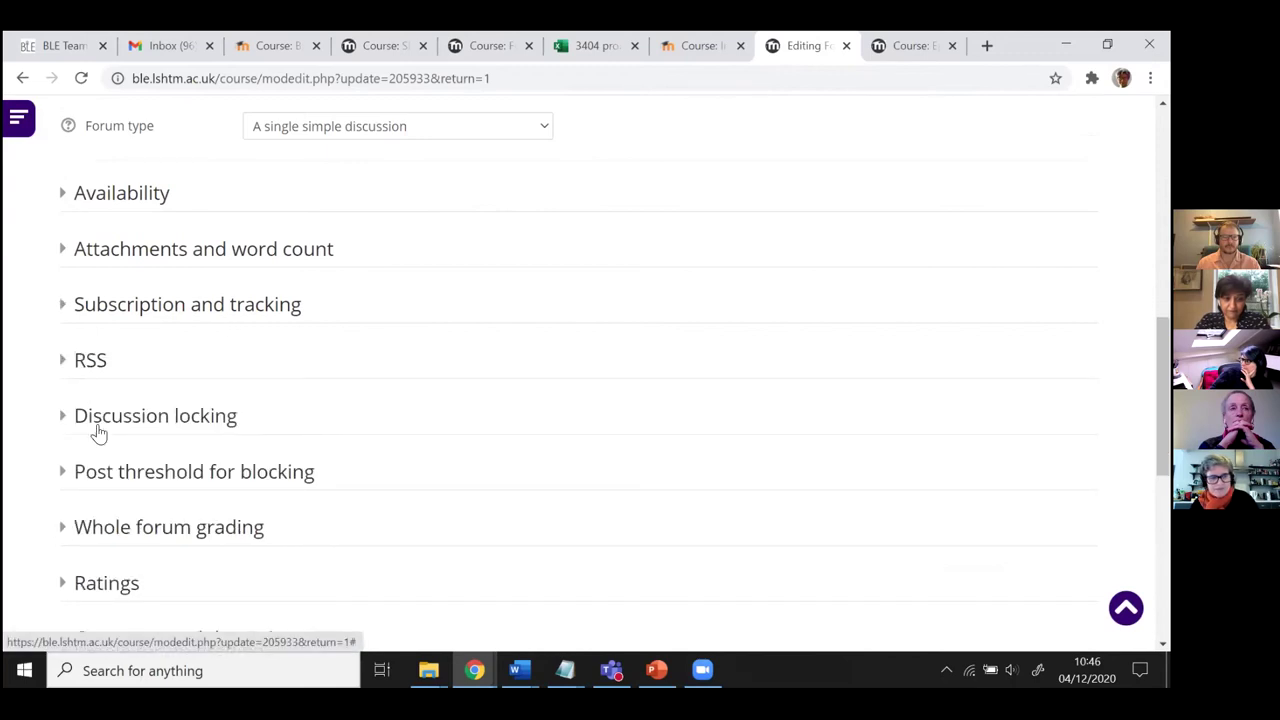
{"action": "left_click", "coordinate": [94, 362]}
{"action": "left_click", "coordinate": [93, 362]}
{"action": "left_click", "coordinate": [91, 415]}
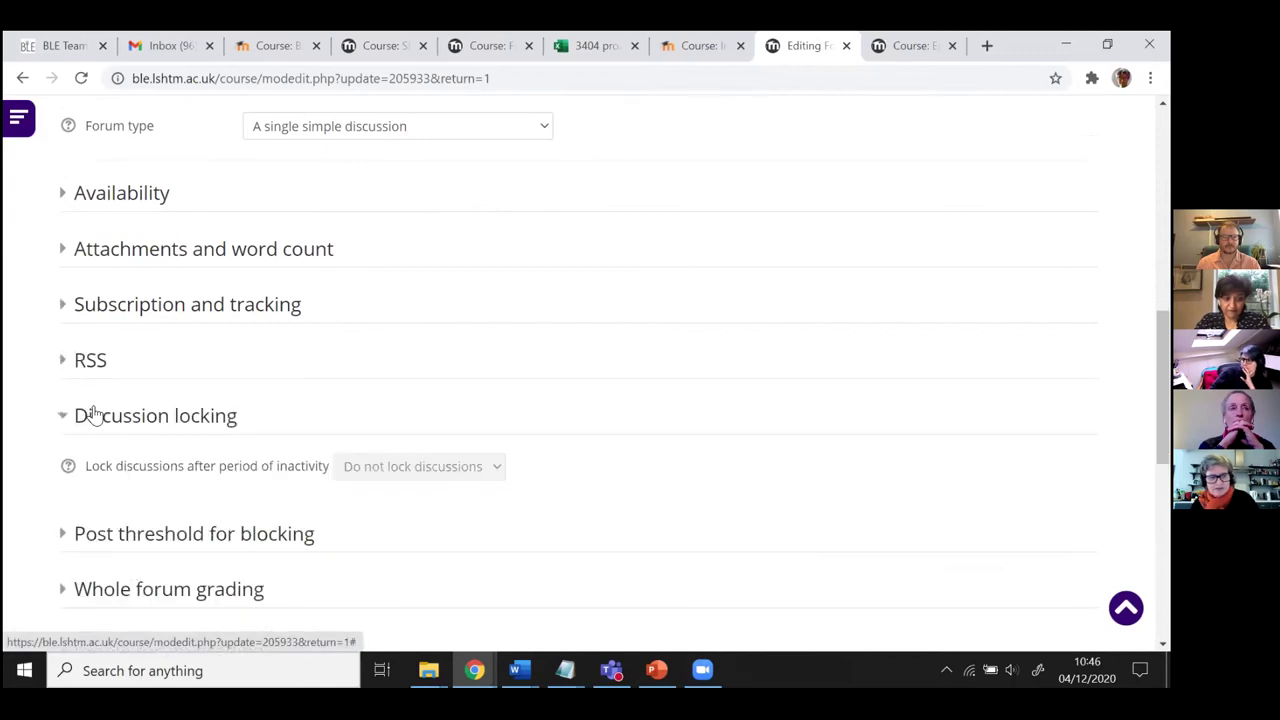
{"action": "left_click", "coordinate": [91, 415]}
{"action": "scroll", "coordinate": [94, 414], "scroll_direction": "down", "scroll_amount": 1}
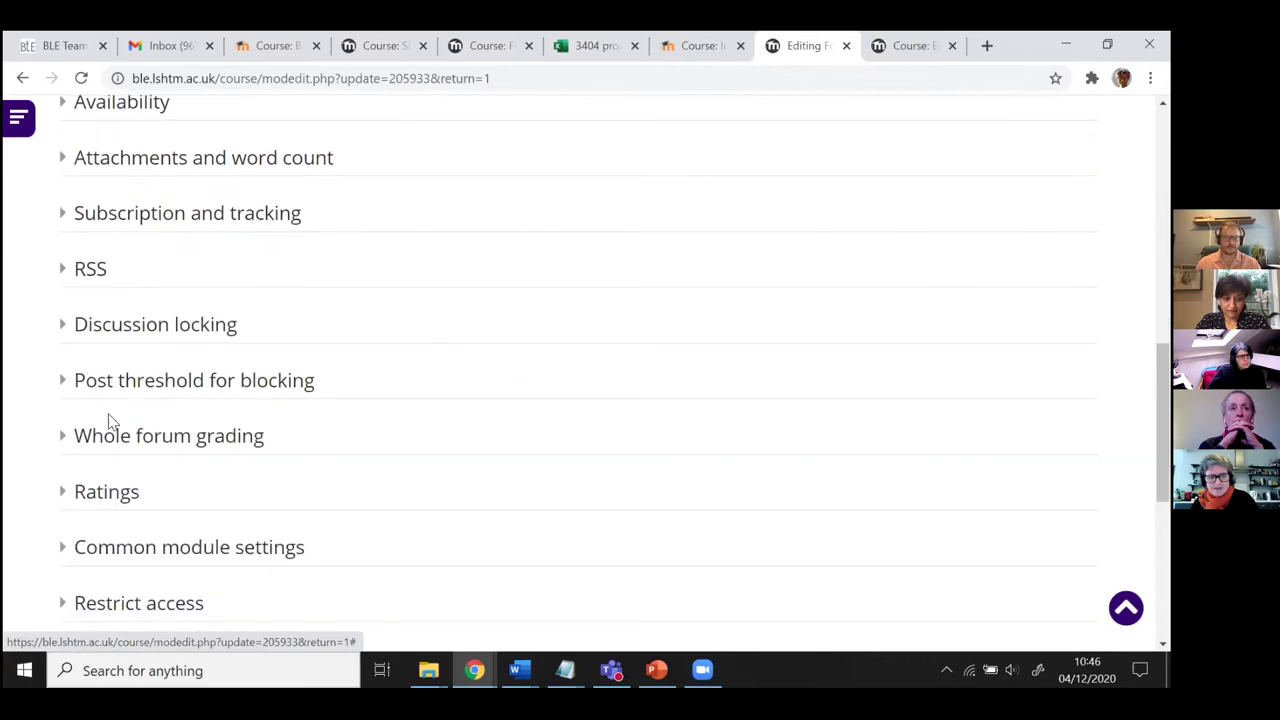
{"action": "scroll", "coordinate": [128, 440], "scroll_direction": "down", "scroll_amount": 1}
{"action": "scroll", "coordinate": [135, 427], "scroll_direction": "down", "scroll_amount": 1}
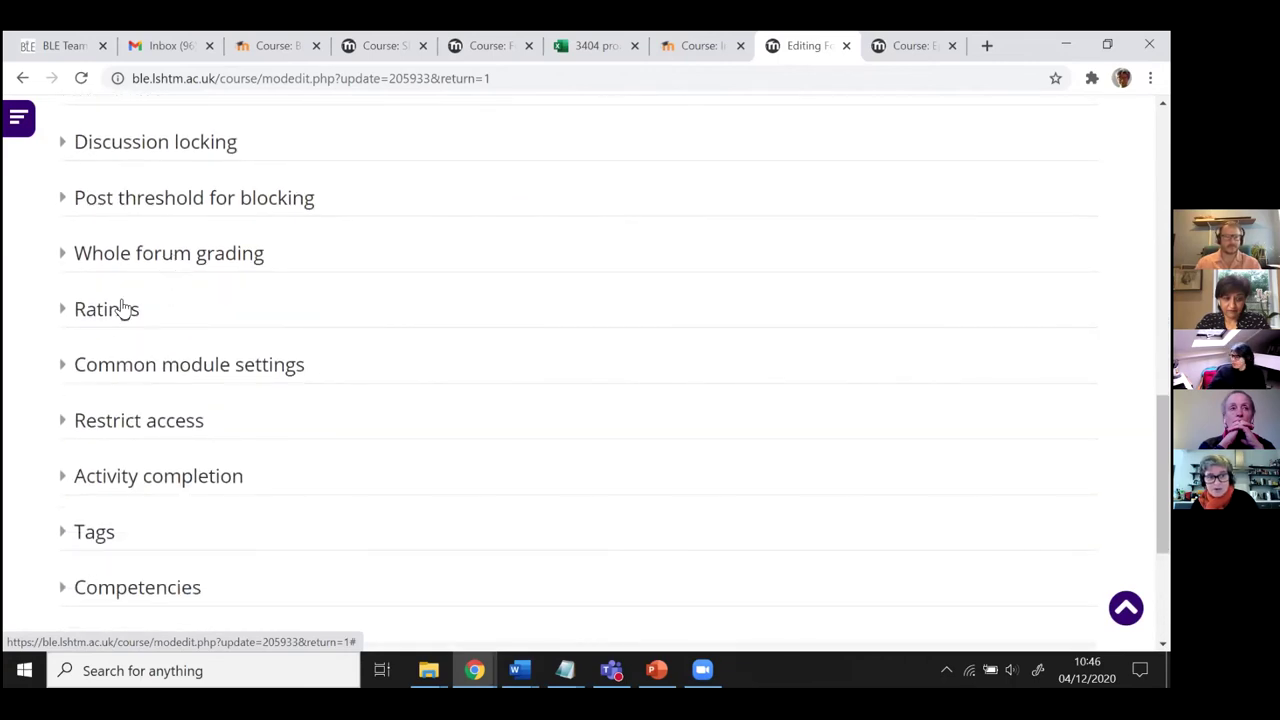
- Review Common module settings, unlock Activity completion options, then Save and display the forum
{"action": "left_click", "coordinate": [96, 368]}
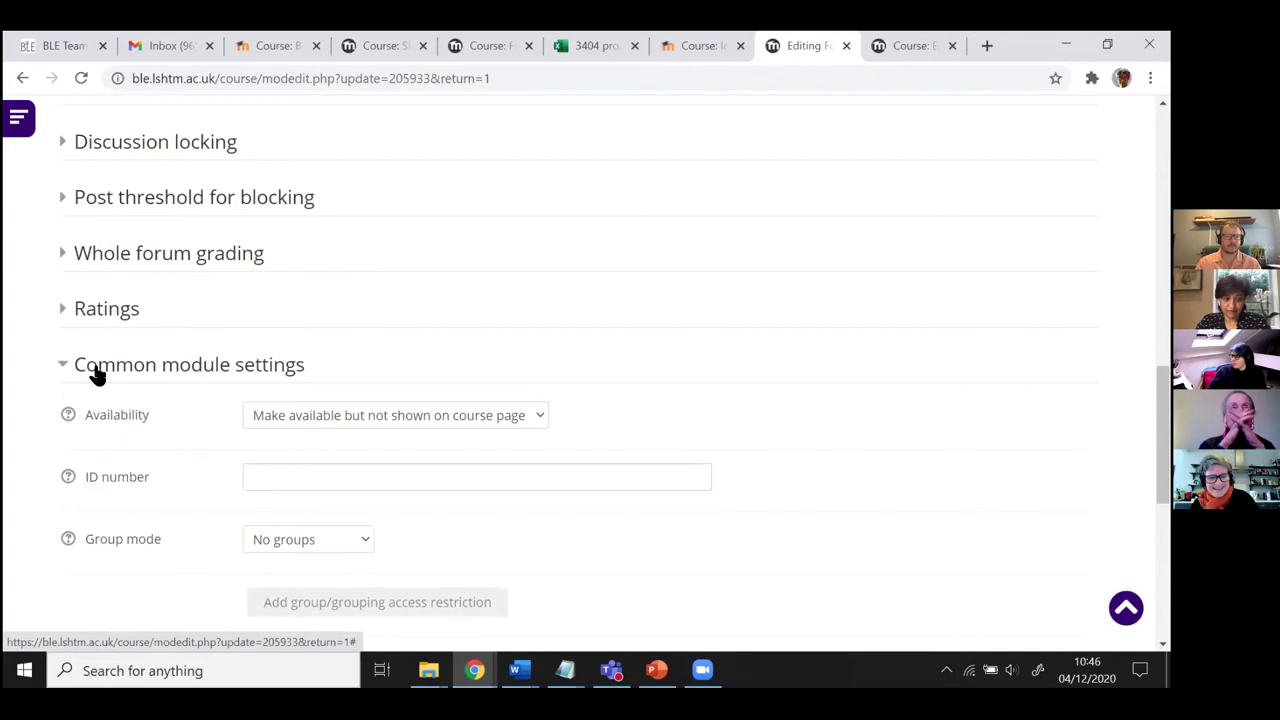
{"action": "scroll", "coordinate": [378, 338], "scroll_direction": "down", "scroll_amount": 1}
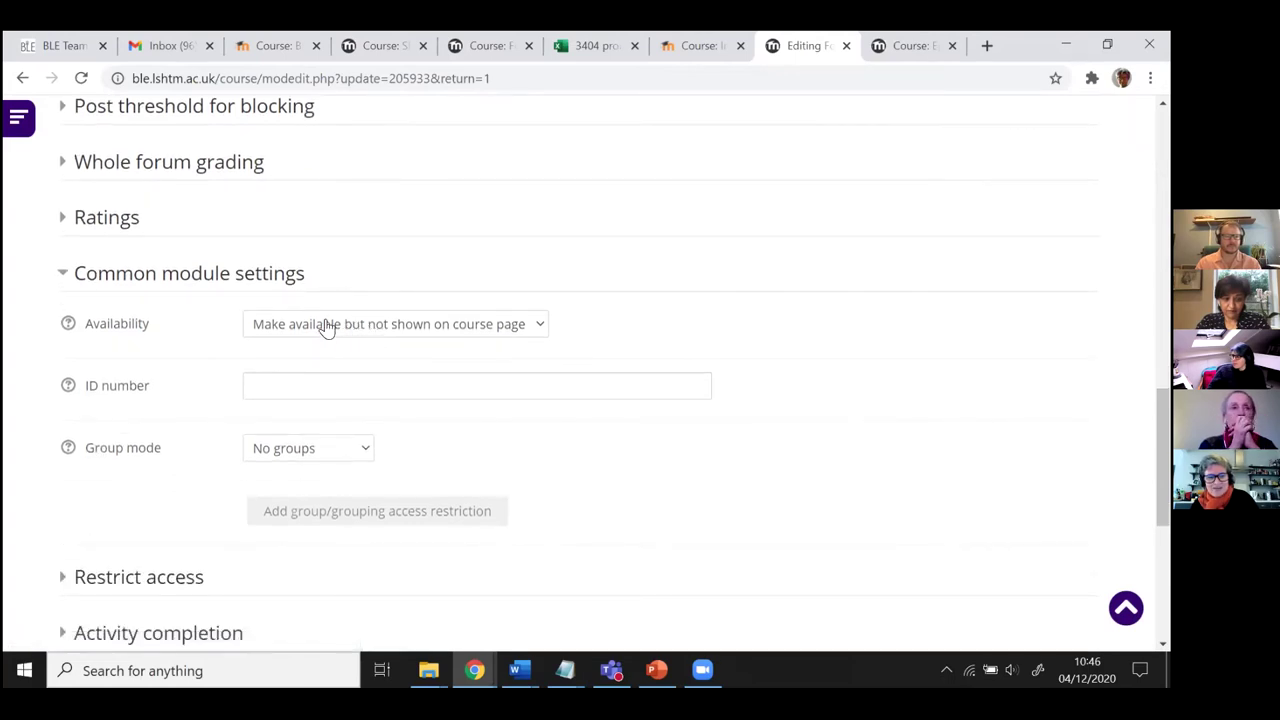
{"action": "left_click", "coordinate": [232, 275]}
{"action": "left_click", "coordinate": [127, 386]}
{"action": "scroll", "coordinate": [127, 386], "scroll_direction": "down", "scroll_amount": 1}
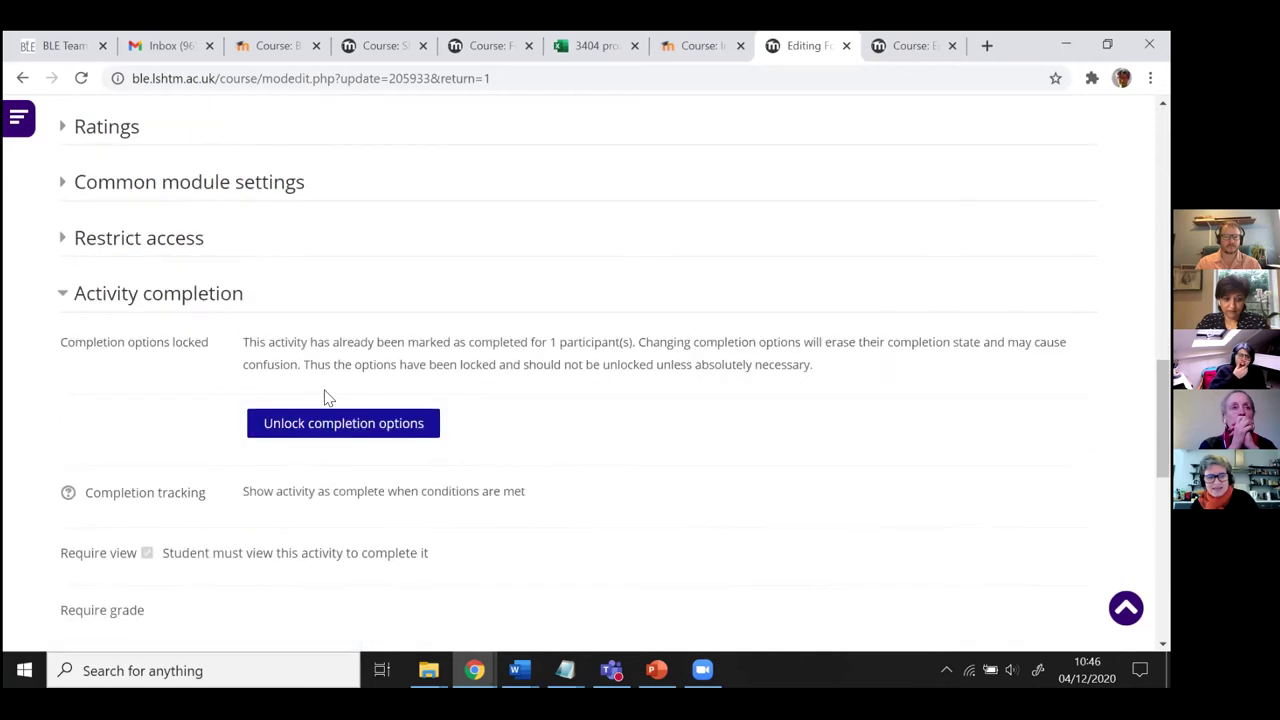
{"action": "left_click", "coordinate": [334, 423]}
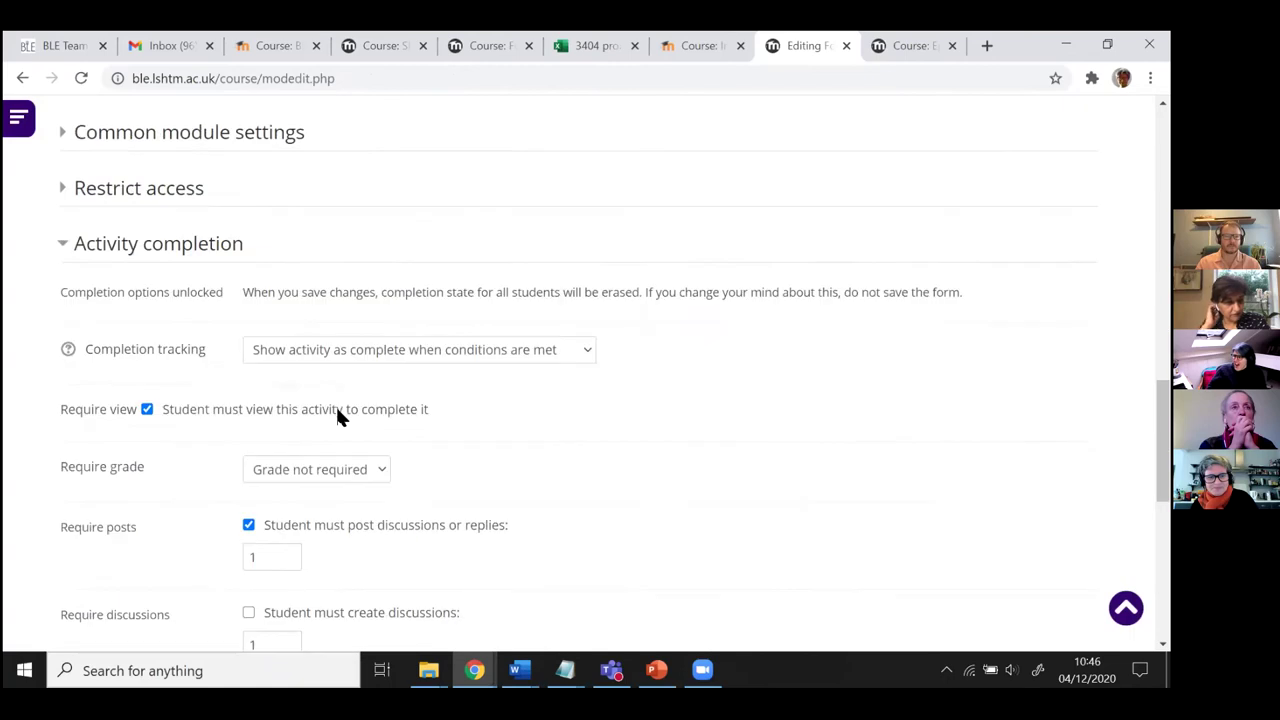
{"action": "scroll", "coordinate": [344, 314], "scroll_direction": "up", "scroll_amount": 2}
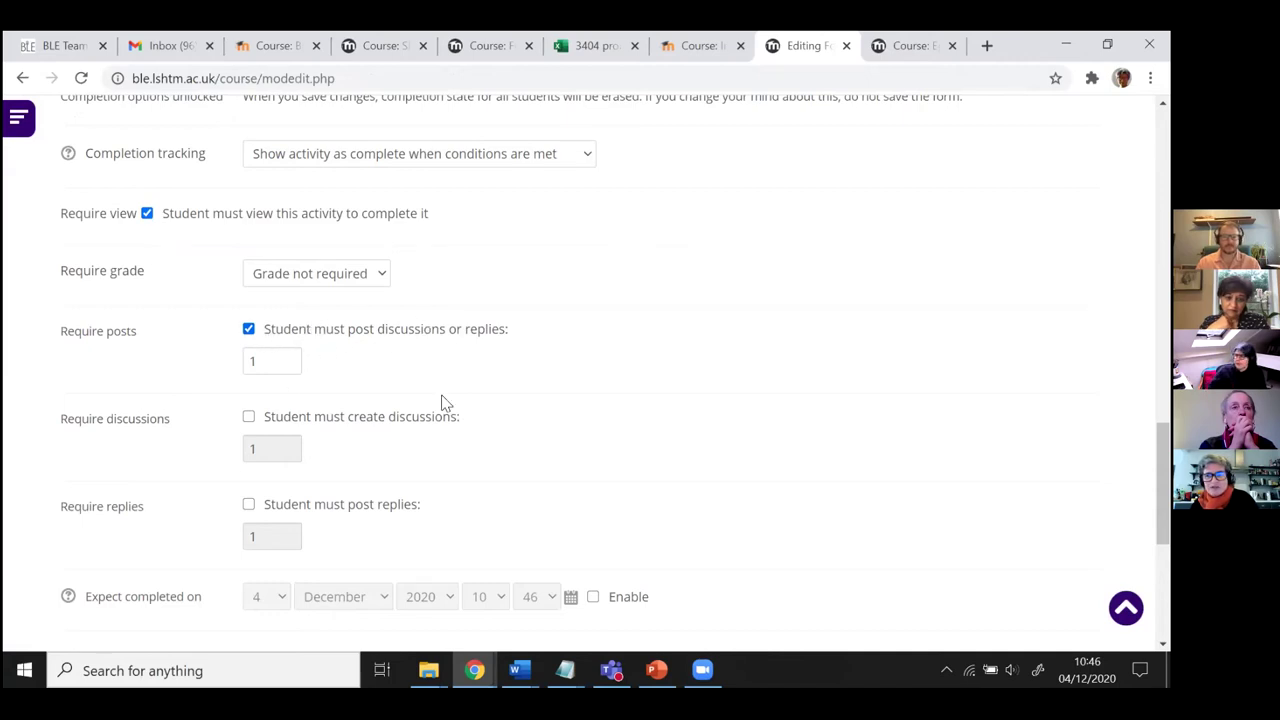
{"action": "scroll", "coordinate": [446, 403], "scroll_direction": "down", "scroll_amount": 1}
{"action": "scroll", "coordinate": [446, 403], "scroll_direction": "down", "scroll_amount": 2}
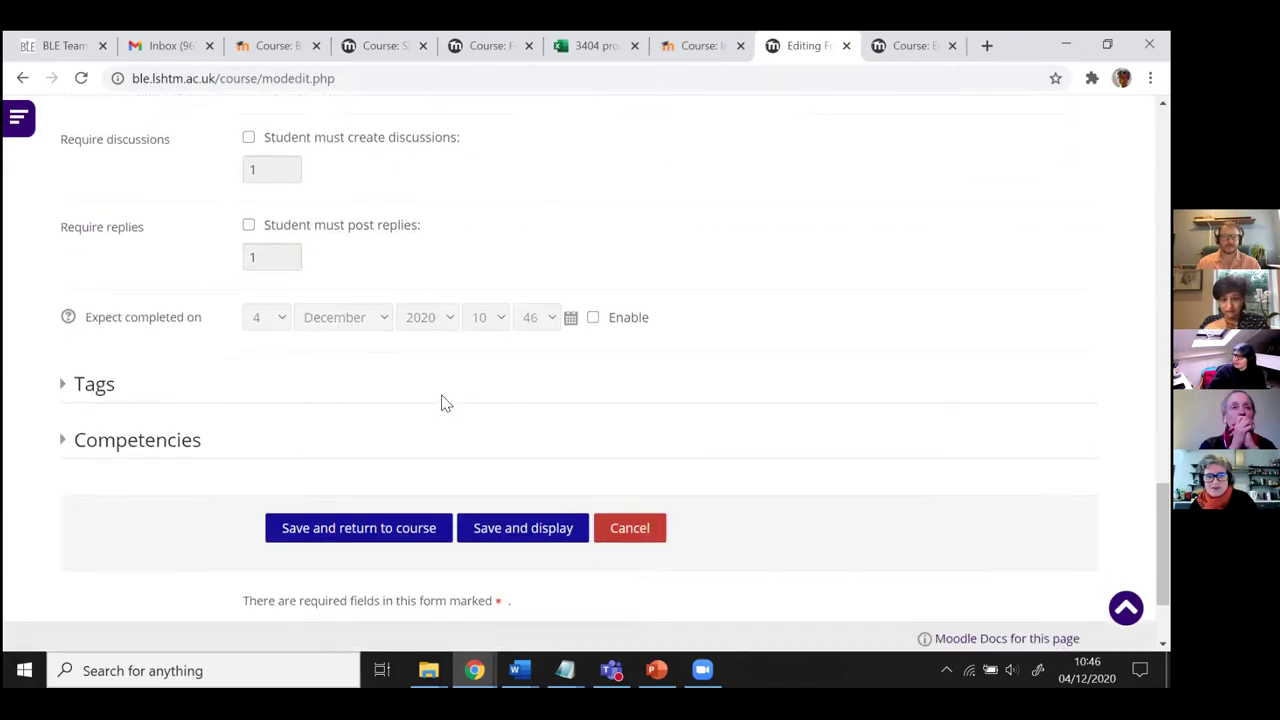
{"action": "scroll", "coordinate": [440, 420], "scroll_direction": "down", "scroll_amount": 1}
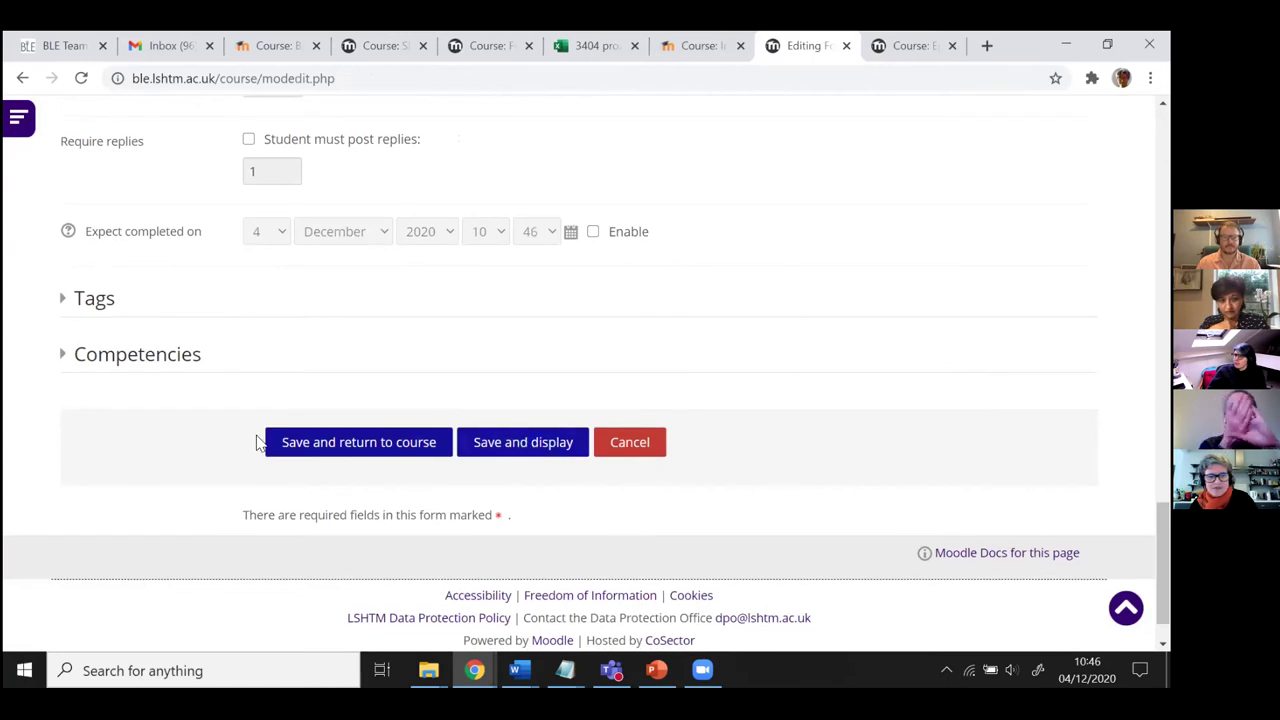
{"action": "left_click", "coordinate": [523, 442]}
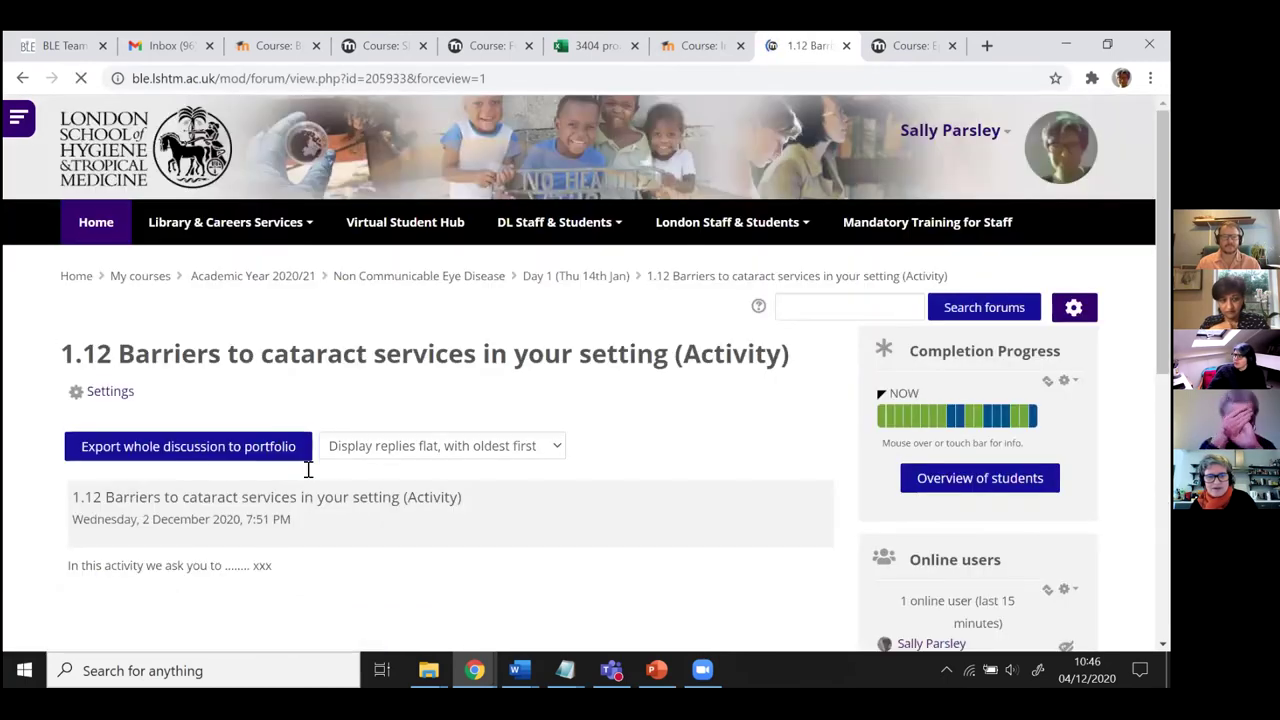
- Return to the Day 1 section, then go to the module's course home page
{"action": "left_click", "coordinate": [600, 279]}
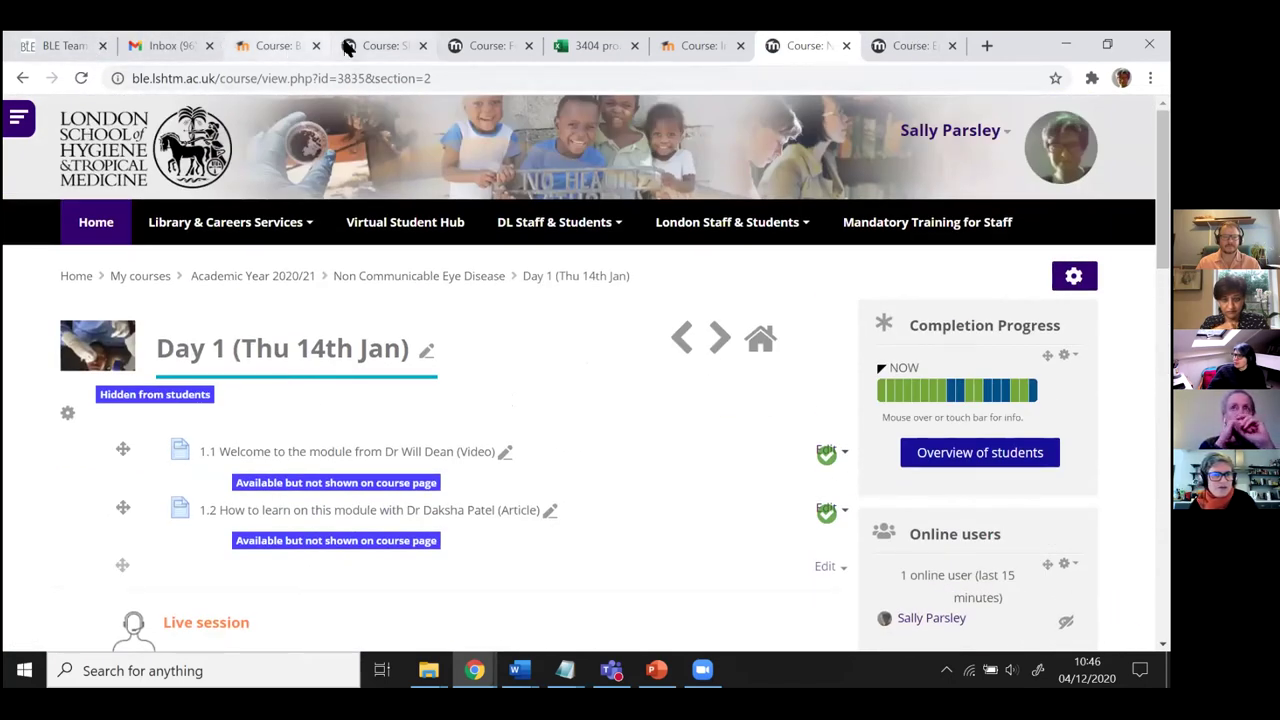
{"action": "left_click", "coordinate": [898, 47]}
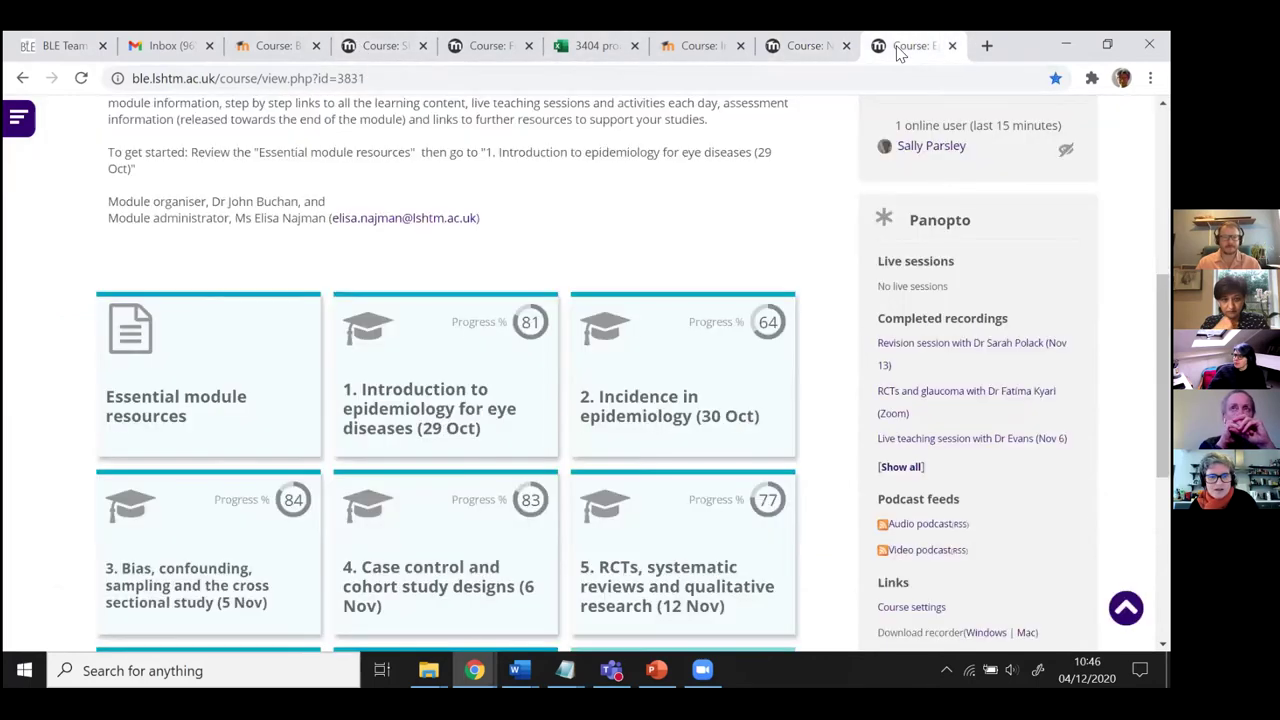
{"action": "mouse_move", "coordinate": [423, 423]}
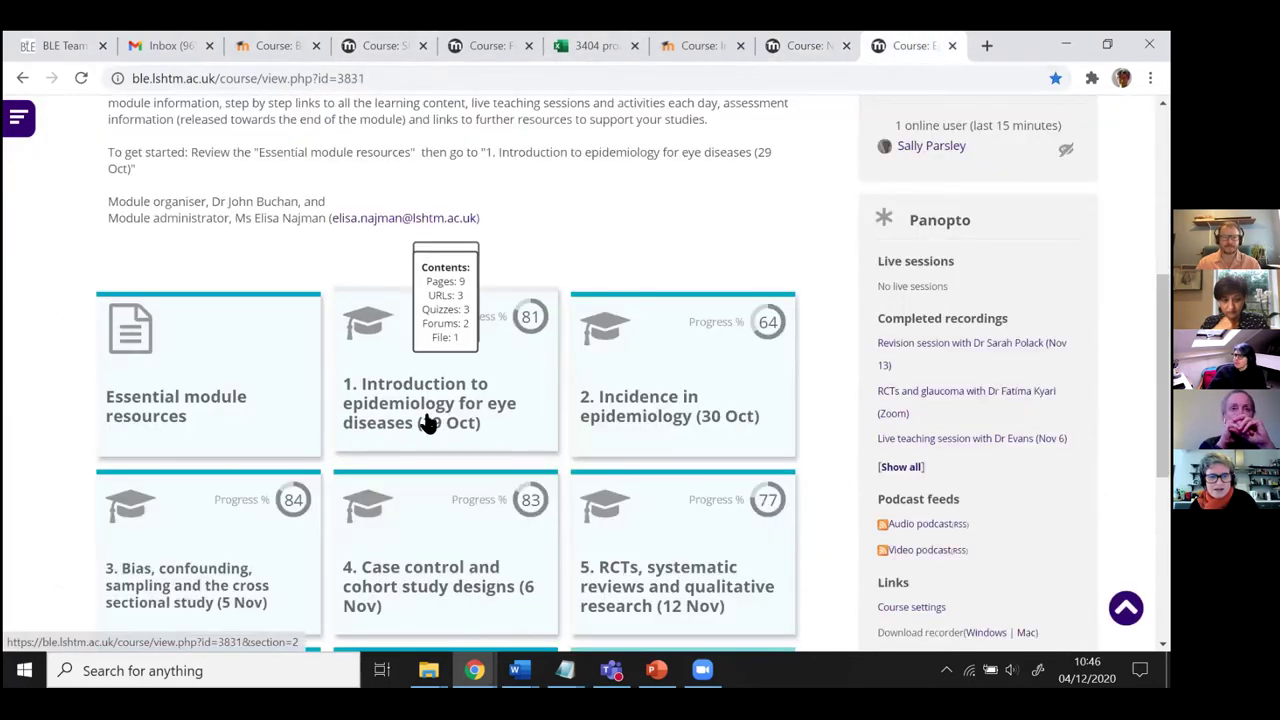
{"action": "scroll", "coordinate": [426, 423], "scroll_direction": "up", "scroll_amount": 3}
{"action": "scroll", "coordinate": [585, 350], "scroll_direction": "down", "scroll_amount": 2}
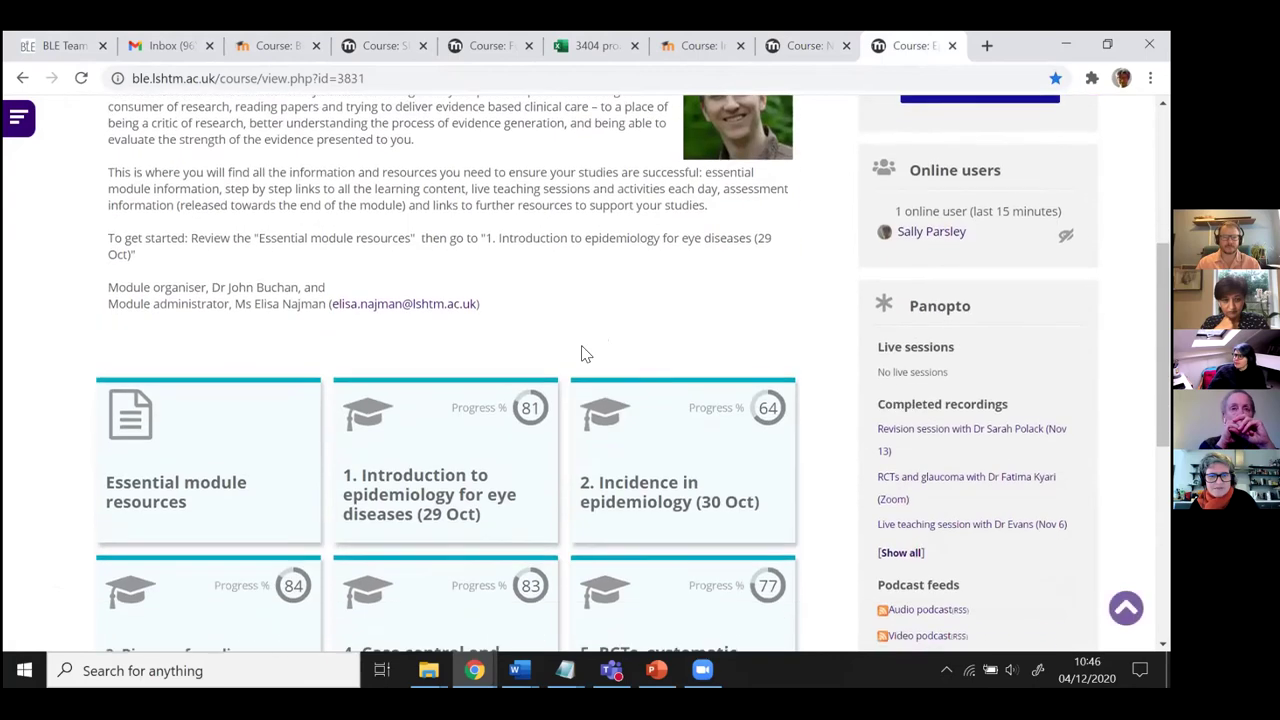
{"action": "scroll", "coordinate": [585, 353], "scroll_direction": "down", "scroll_amount": 2}
- Expand topic 1. Introduction to epidemiology for eye diseases and scroll through activities 1.1–1.12
{"action": "mouse_move", "coordinate": [425, 335]}
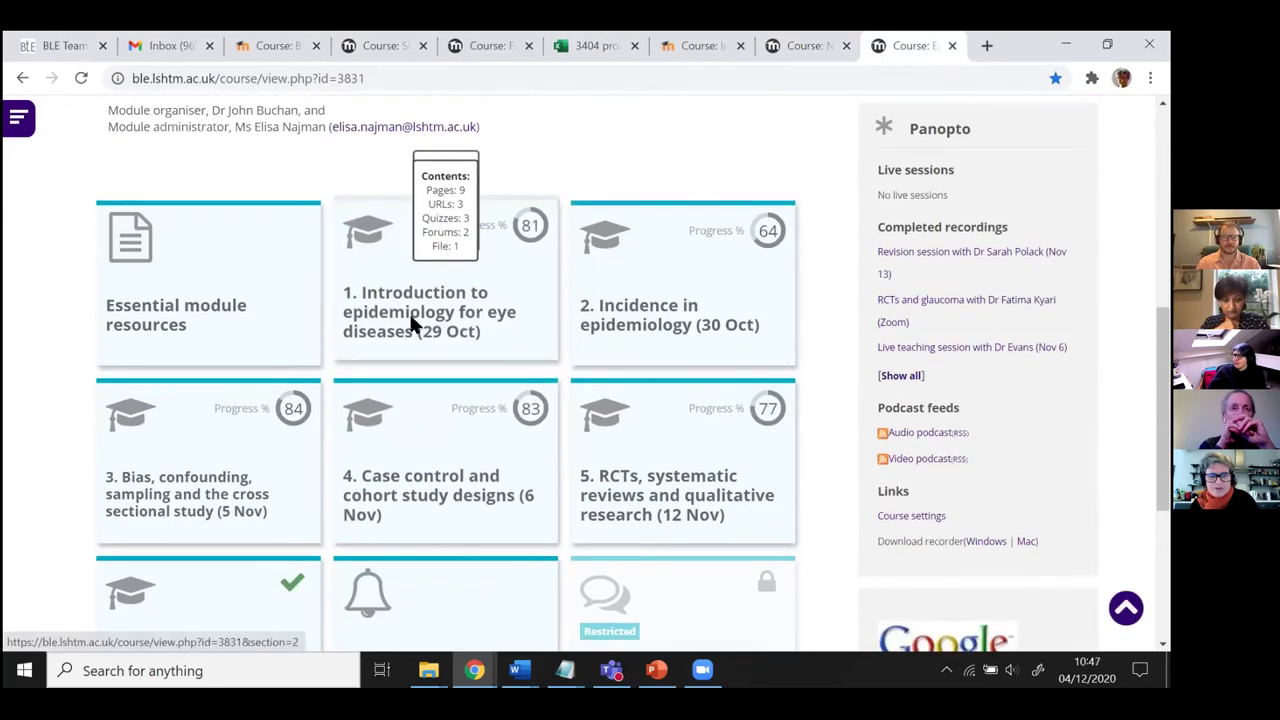
{"action": "left_click", "coordinate": [409, 311]}
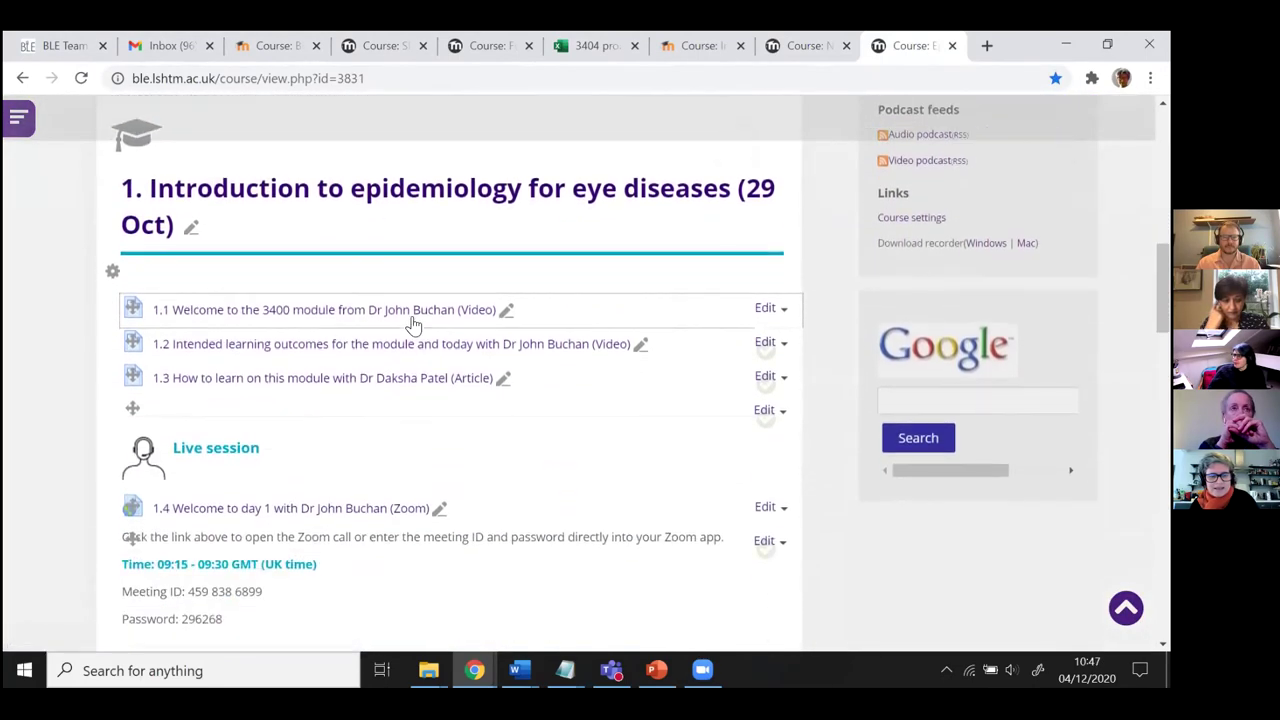
{"action": "scroll", "coordinate": [413, 323], "scroll_direction": "down", "scroll_amount": 4}
{"action": "scroll", "coordinate": [183, 170], "scroll_direction": "up", "scroll_amount": 2}
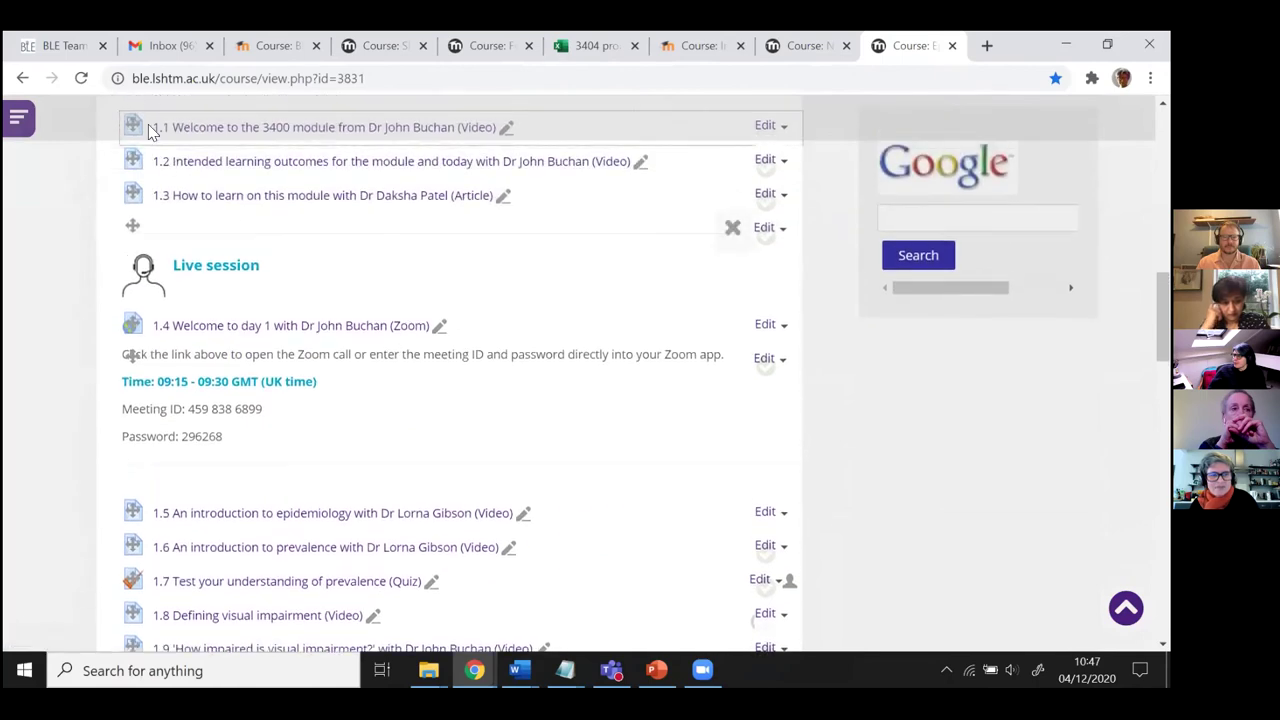
{"action": "scroll", "coordinate": [180, 420], "scroll_direction": "down", "scroll_amount": 3}
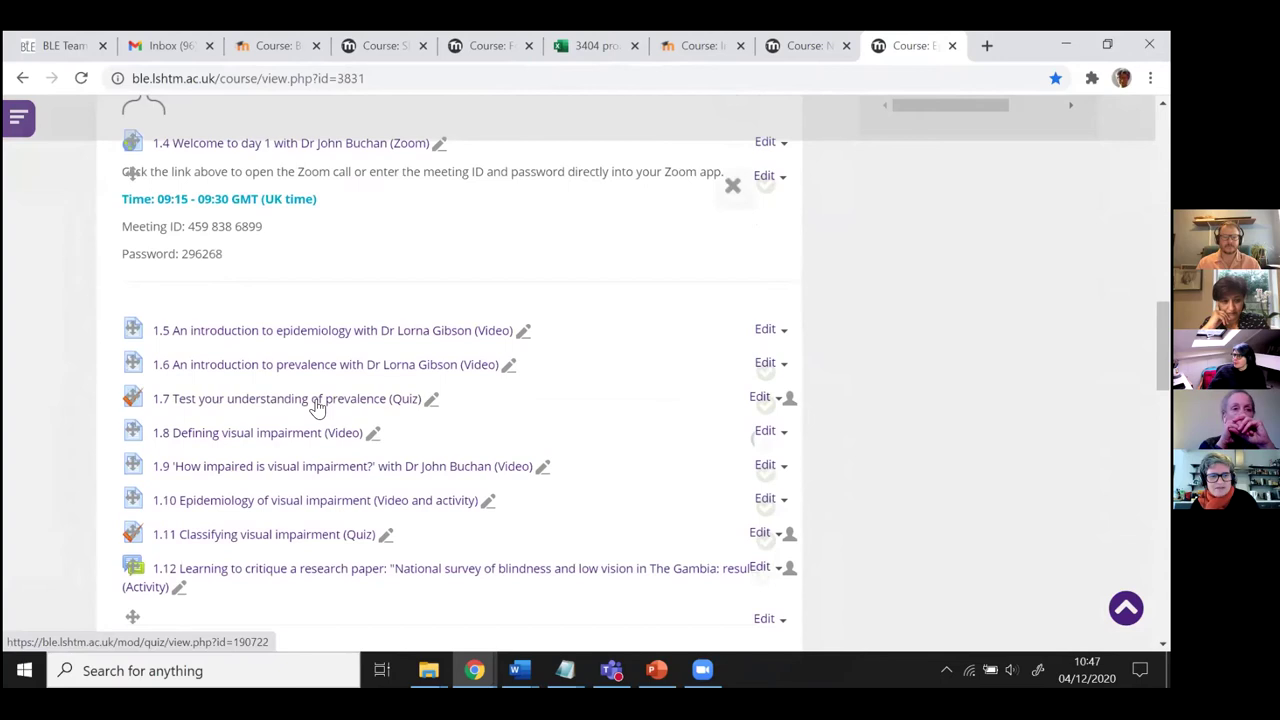
- Open the 1.7 Test your understanding of prevalence quiz and scroll its overview
{"action": "left_click", "coordinate": [316, 404]}
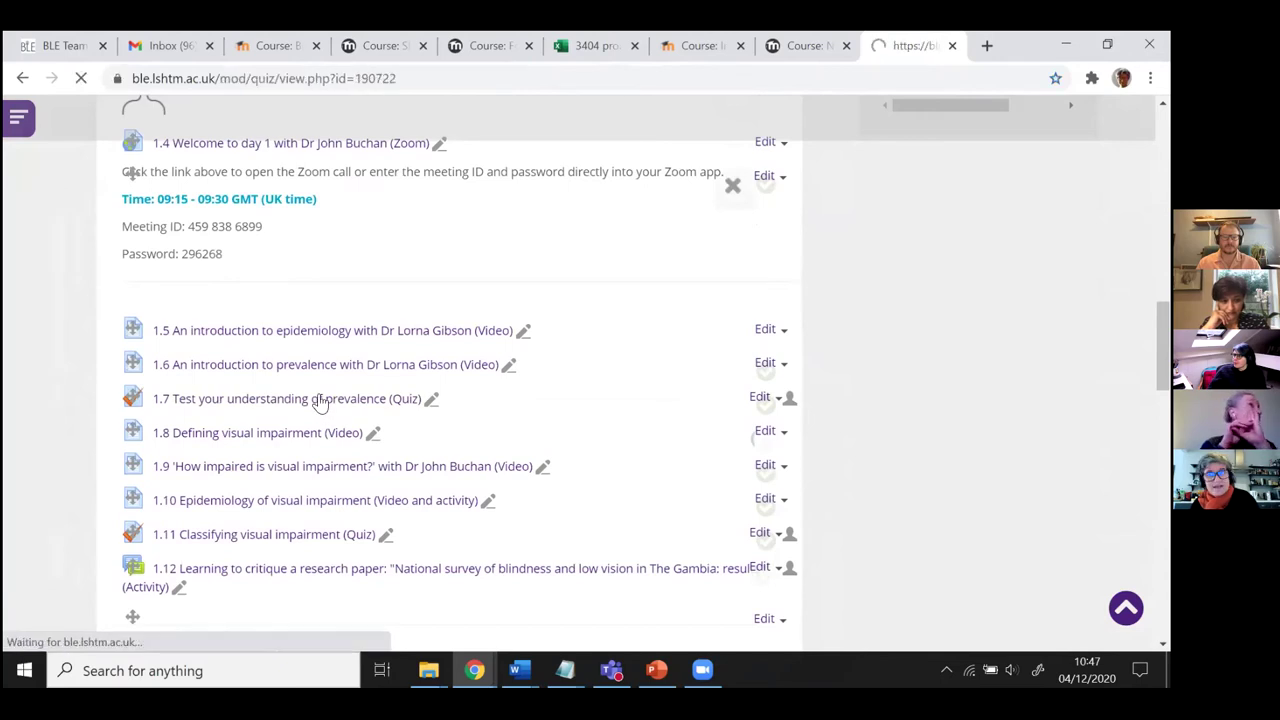
{"action": "scroll", "coordinate": [320, 395], "scroll_direction": "down", "scroll_amount": 1}
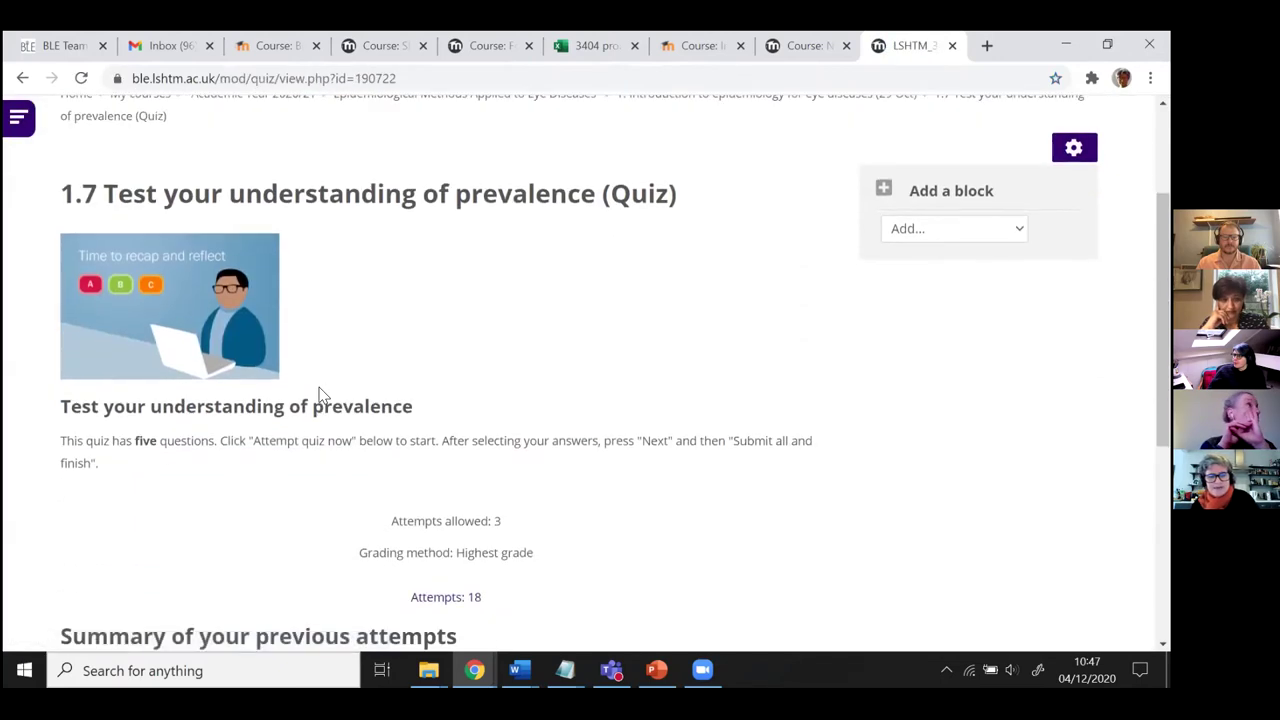
{"action": "scroll", "coordinate": [320, 395], "scroll_direction": "up", "scroll_amount": 2}
{"action": "scroll", "coordinate": [663, 334], "scroll_direction": "down", "scroll_amount": 4}
{"action": "scroll", "coordinate": [555, 397], "scroll_direction": "down", "scroll_amount": 1}
{"action": "scroll", "coordinate": [555, 397], "scroll_direction": "up", "scroll_amount": 4}
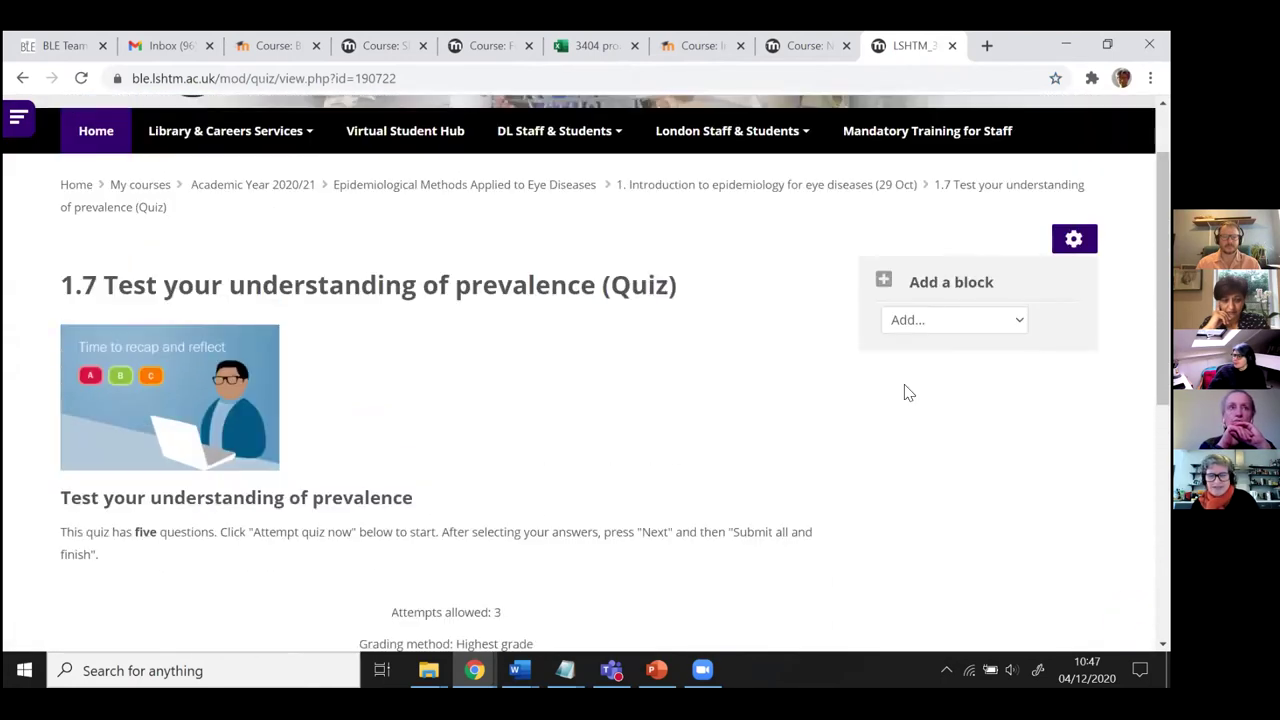
- Use the gear menu's Edit quiz, view Question 1, then return to the five-question list
{"action": "left_click", "coordinate": [1074, 238]}
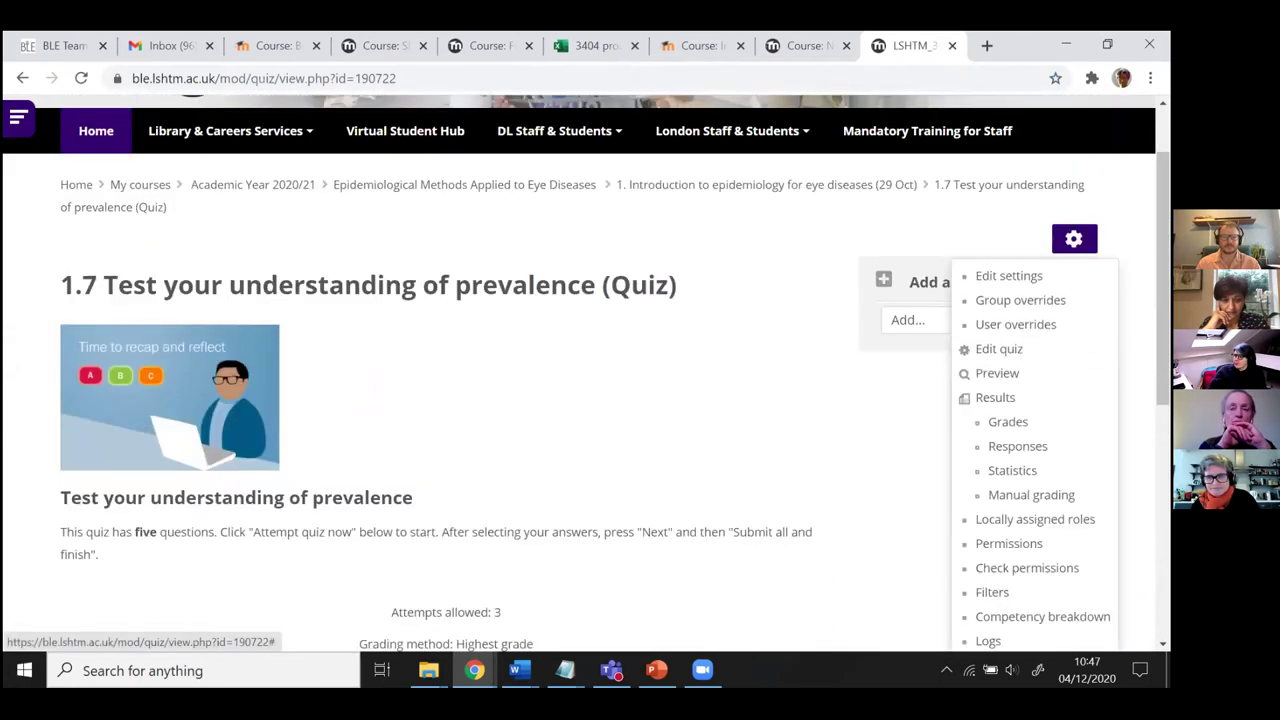
{"action": "left_click", "coordinate": [995, 350]}
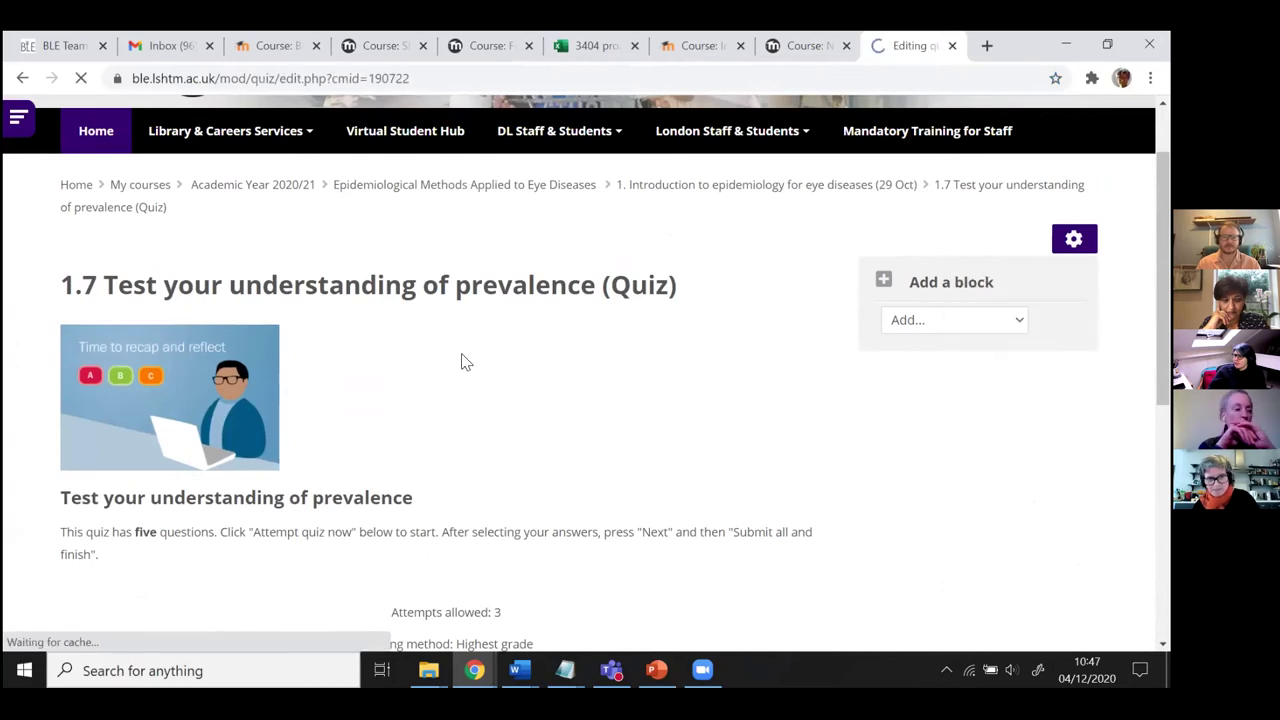
{"action": "scroll", "coordinate": [461, 361], "scroll_direction": "down", "scroll_amount": 2}
{"action": "scroll", "coordinate": [461, 361], "scroll_direction": "down", "scroll_amount": 3}
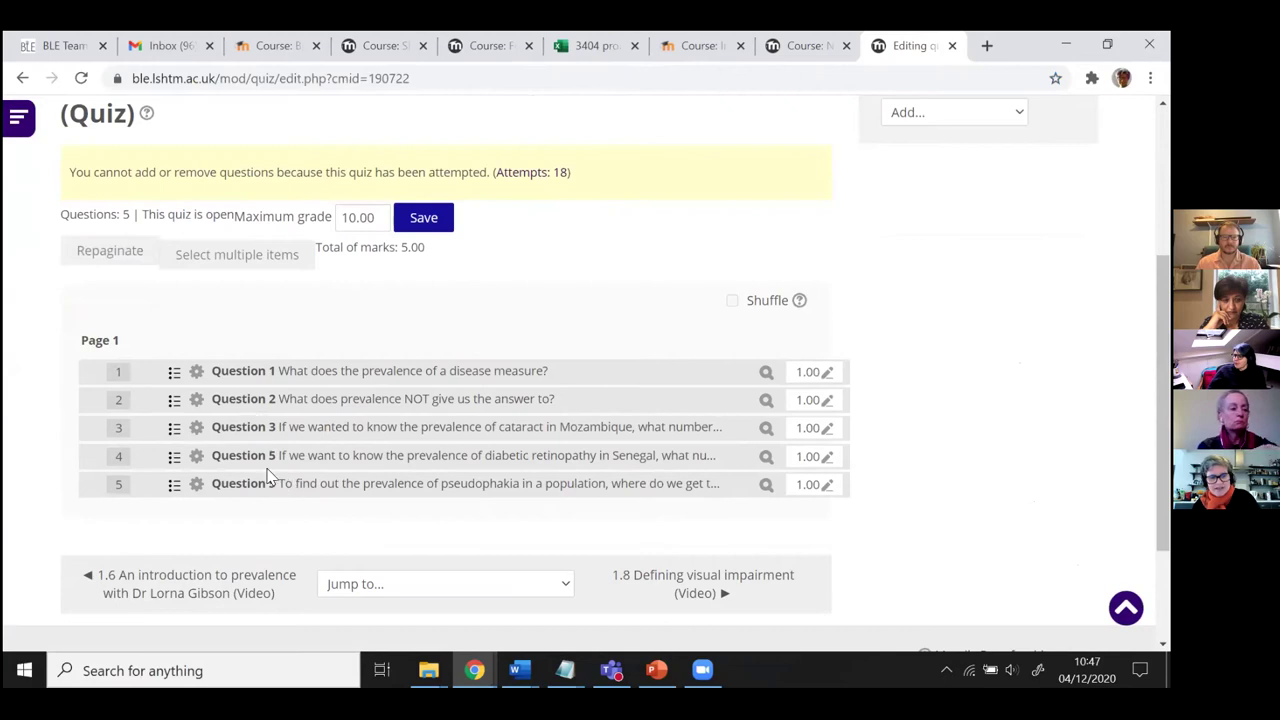
{"action": "left_click", "coordinate": [336, 380]}
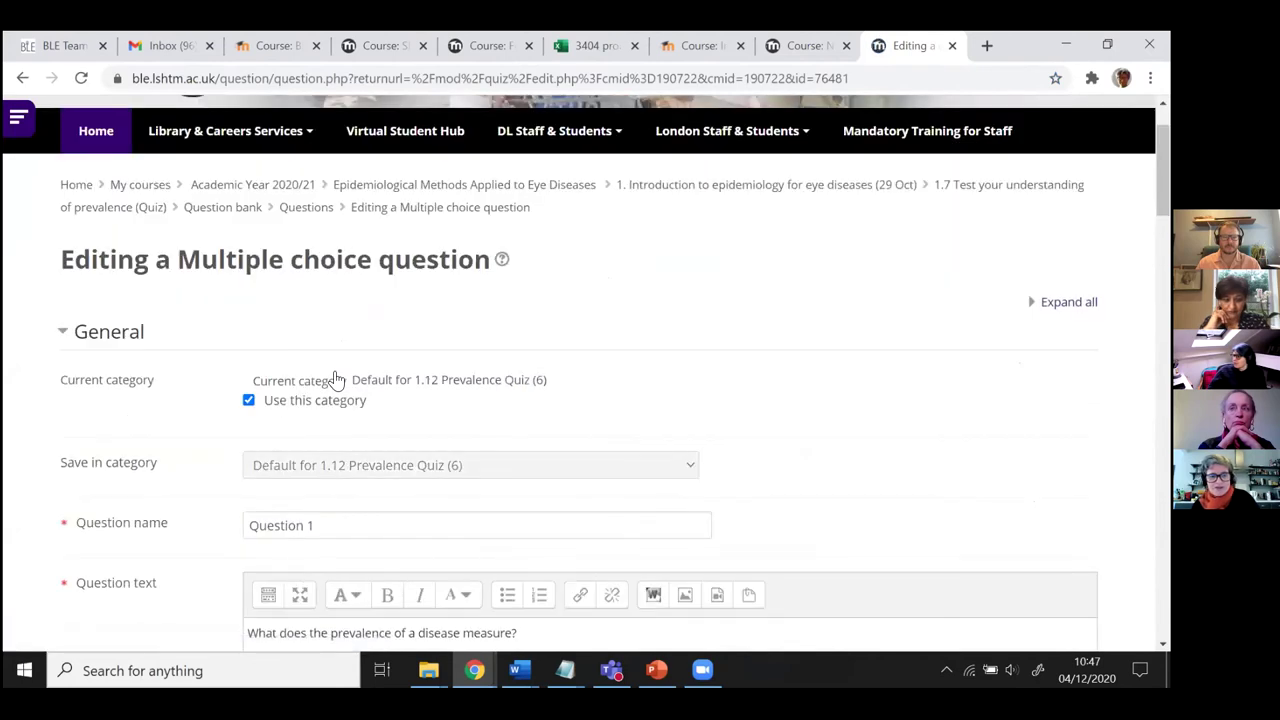
{"action": "left_click", "coordinate": [22, 77]}
{"action": "scroll", "coordinate": [600, 430], "scroll_direction": "down", "scroll_amount": 2}
{"action": "scroll", "coordinate": [589, 420], "scroll_direction": "up", "scroll_amount": 2}
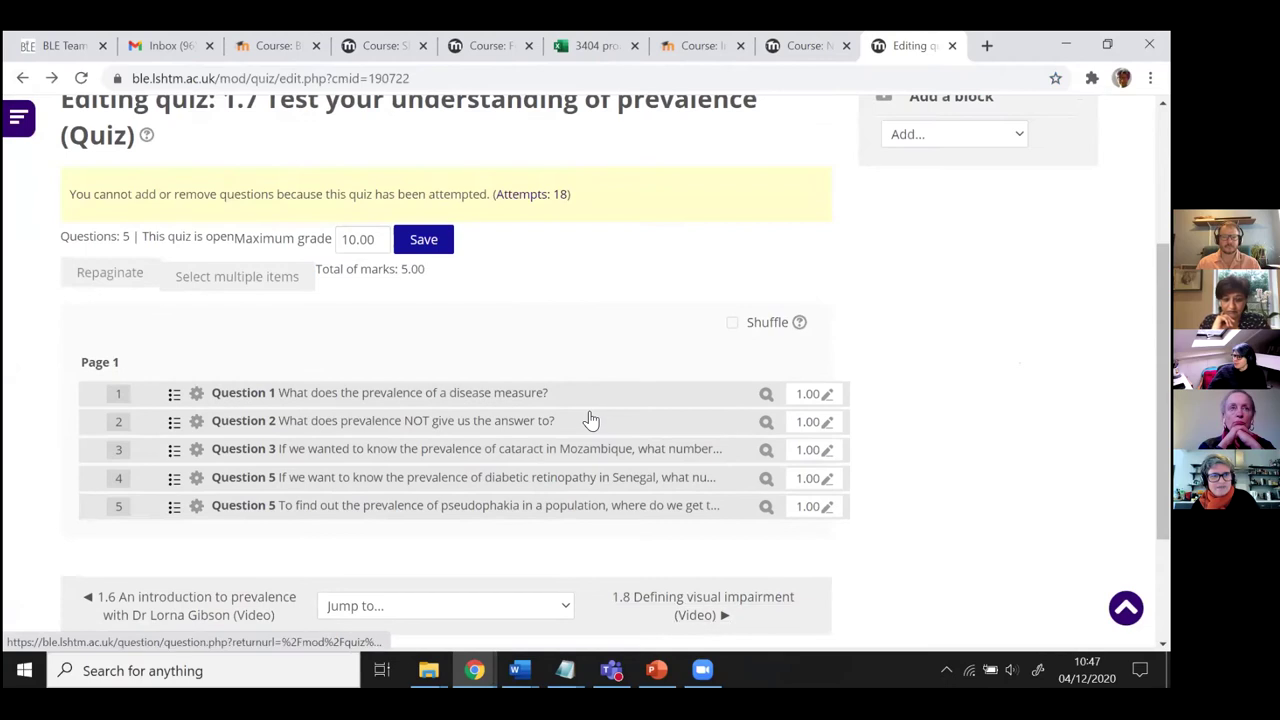
- Open Question 1's editor and confirm it stays set to one answer only
{"action": "left_click", "coordinate": [390, 398]}
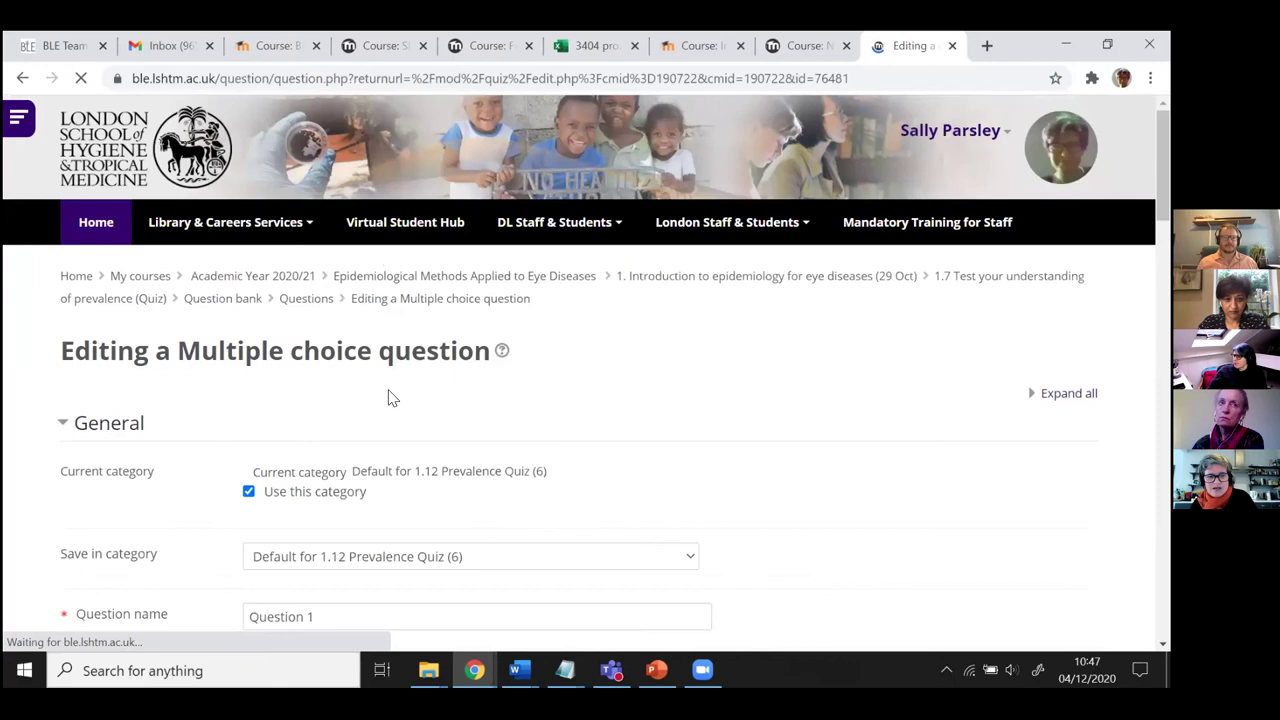
{"action": "scroll", "coordinate": [780, 370], "scroll_direction": "down", "scroll_amount": 4}
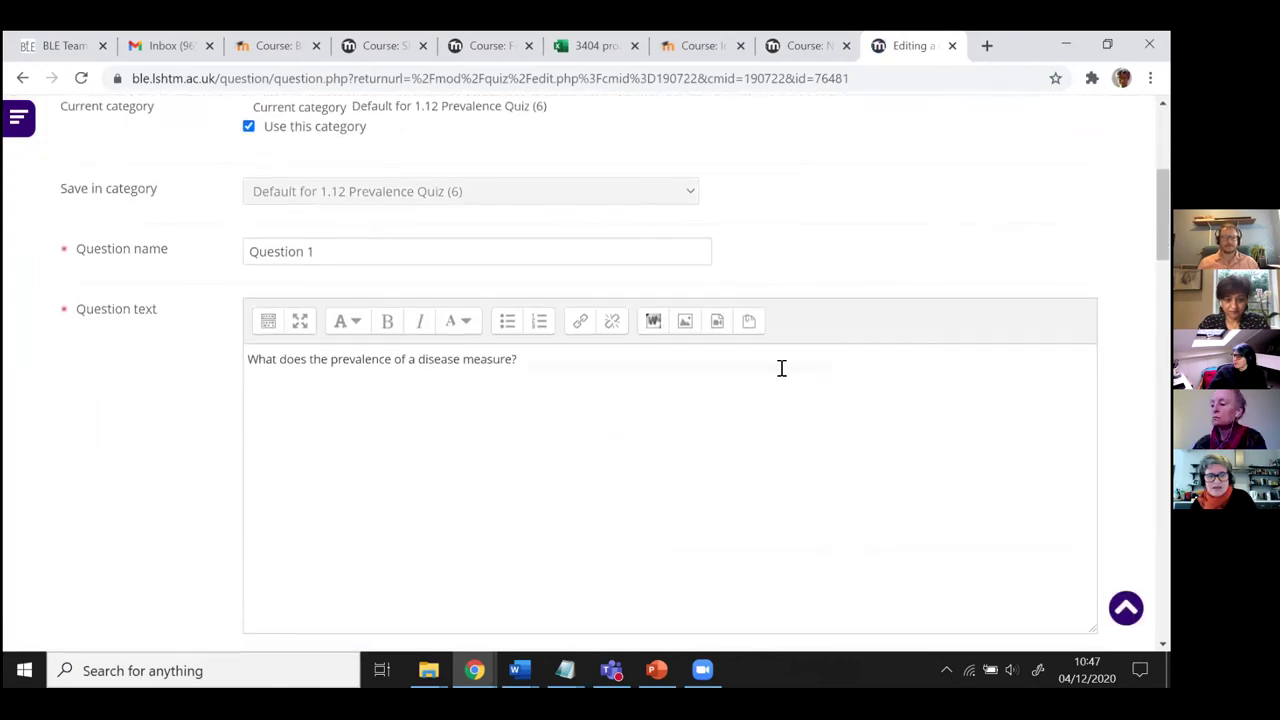
{"action": "scroll", "coordinate": [782, 368], "scroll_direction": "down", "scroll_amount": 1}
{"action": "scroll", "coordinate": [156, 418], "scroll_direction": "down", "scroll_amount": 4}
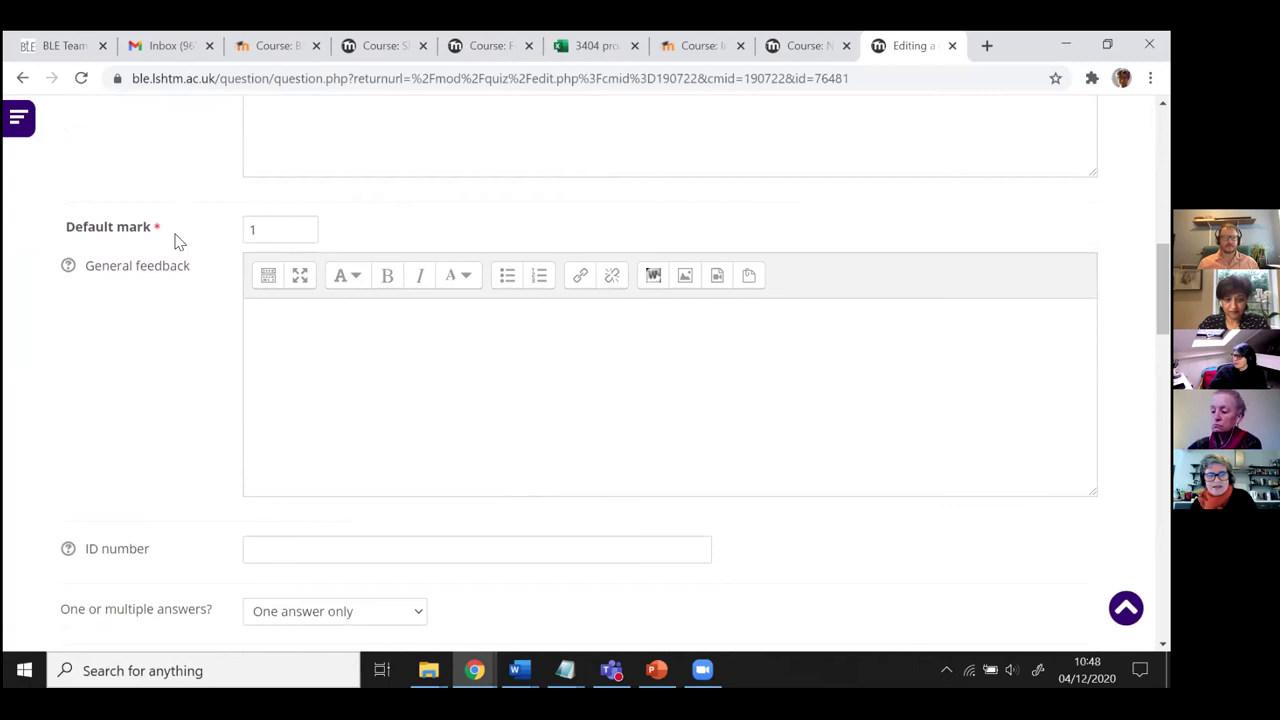
{"action": "scroll", "coordinate": [160, 297], "scroll_direction": "down", "scroll_amount": 2}
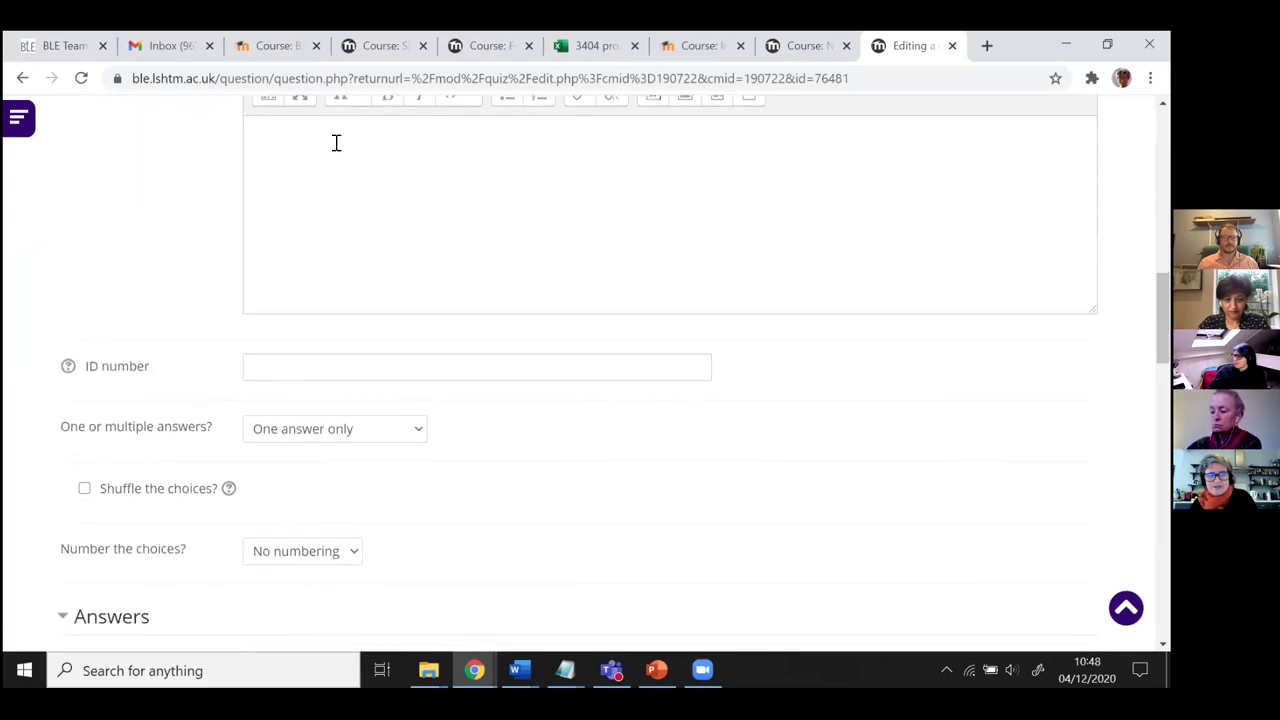
{"action": "scroll", "coordinate": [160, 282], "scroll_direction": "down", "scroll_amount": 1}
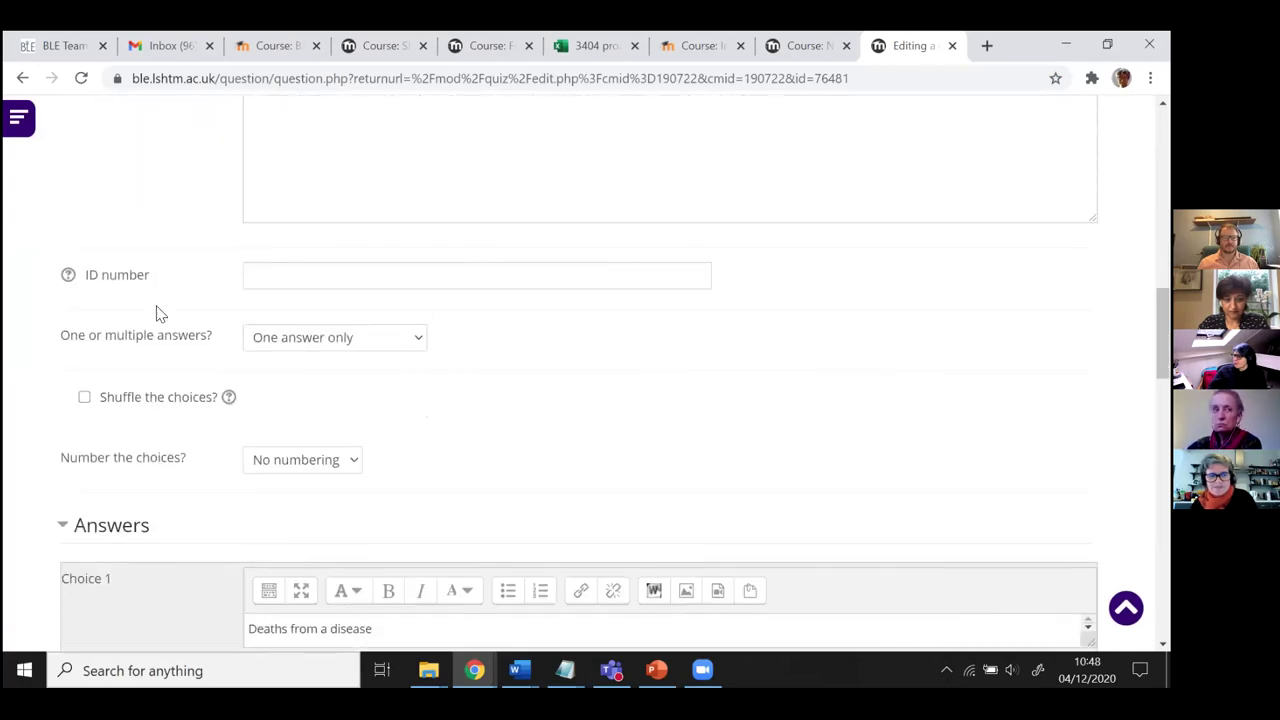
{"action": "left_click", "coordinate": [298, 340]}
{"action": "left_click", "coordinate": [490, 338]}
- Review the answer choices, keeping Choice 3 graded at 100%
{"action": "scroll", "coordinate": [497, 392], "scroll_direction": "down", "scroll_amount": 2}
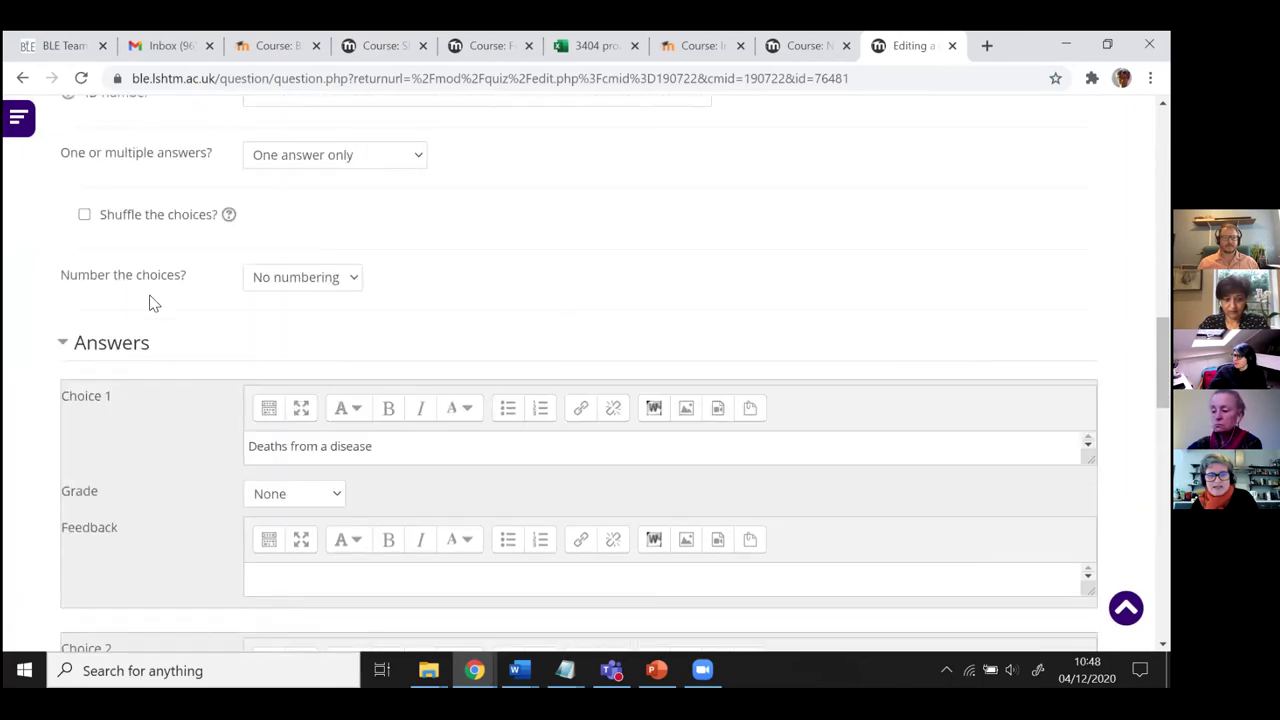
{"action": "scroll", "coordinate": [152, 302], "scroll_direction": "down", "scroll_amount": 2}
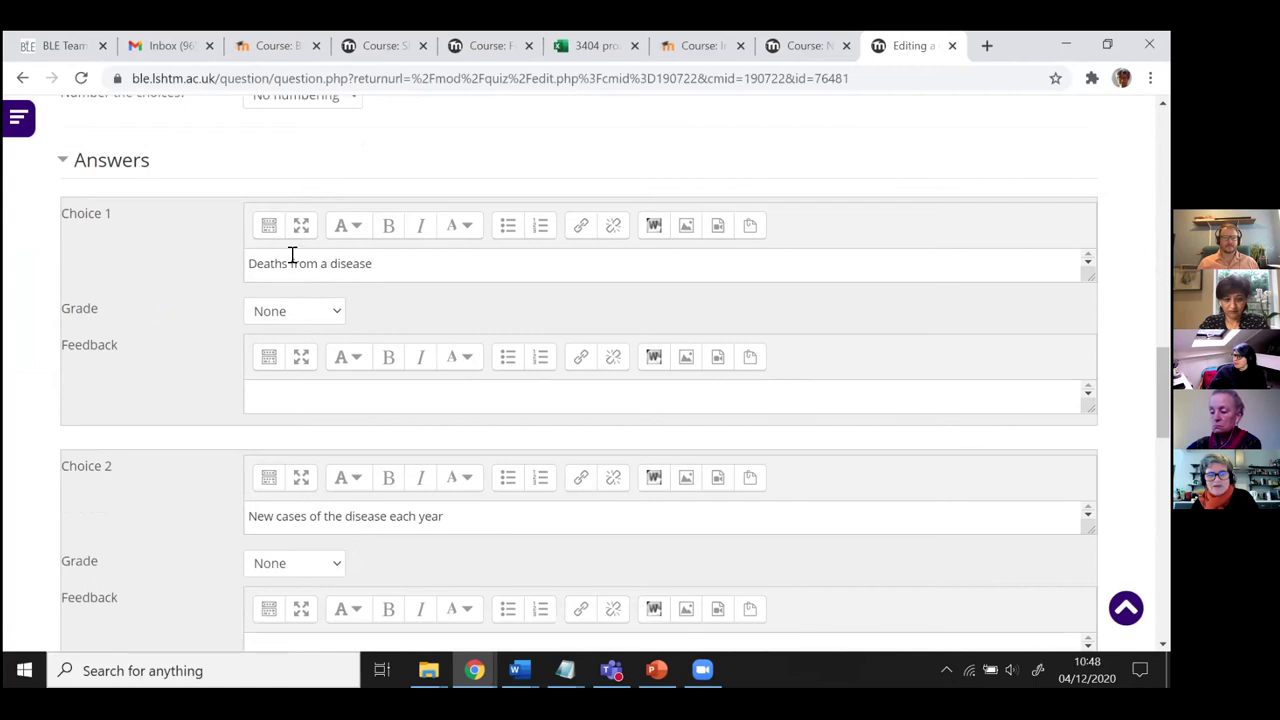
{"action": "scroll", "coordinate": [197, 335], "scroll_direction": "down", "scroll_amount": 4}
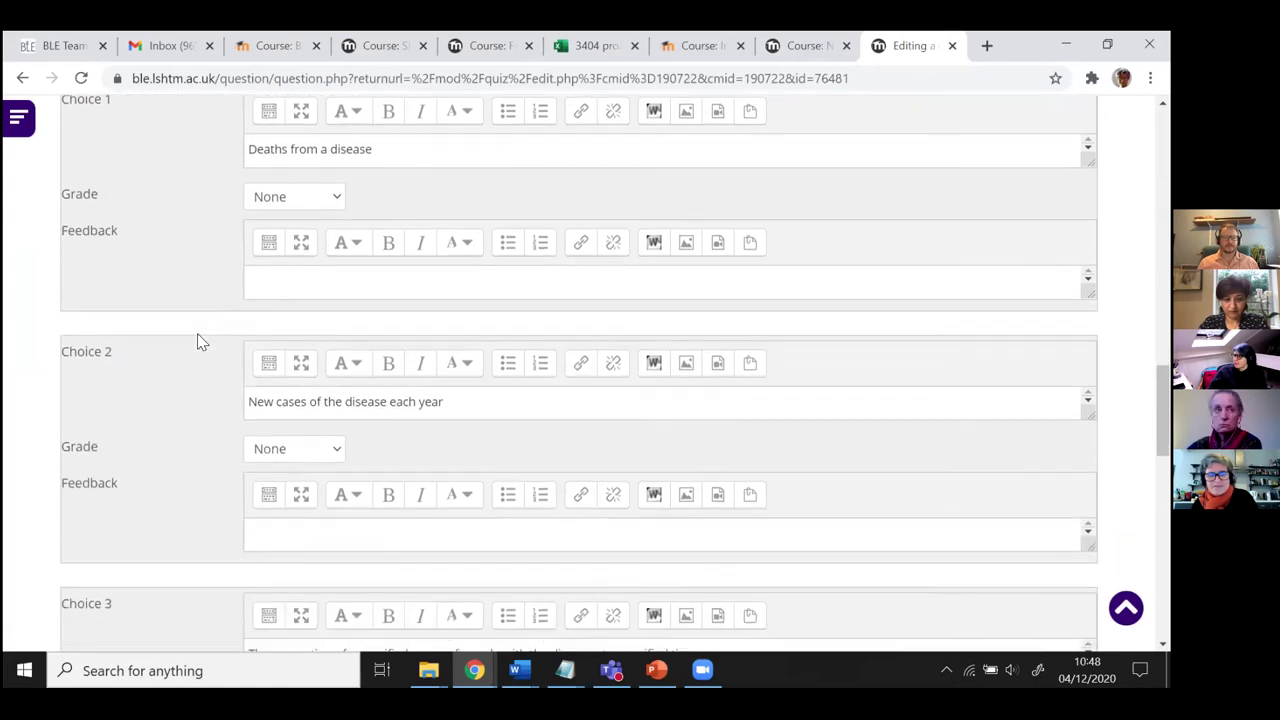
{"action": "scroll", "coordinate": [200, 336], "scroll_direction": "down", "scroll_amount": 2}
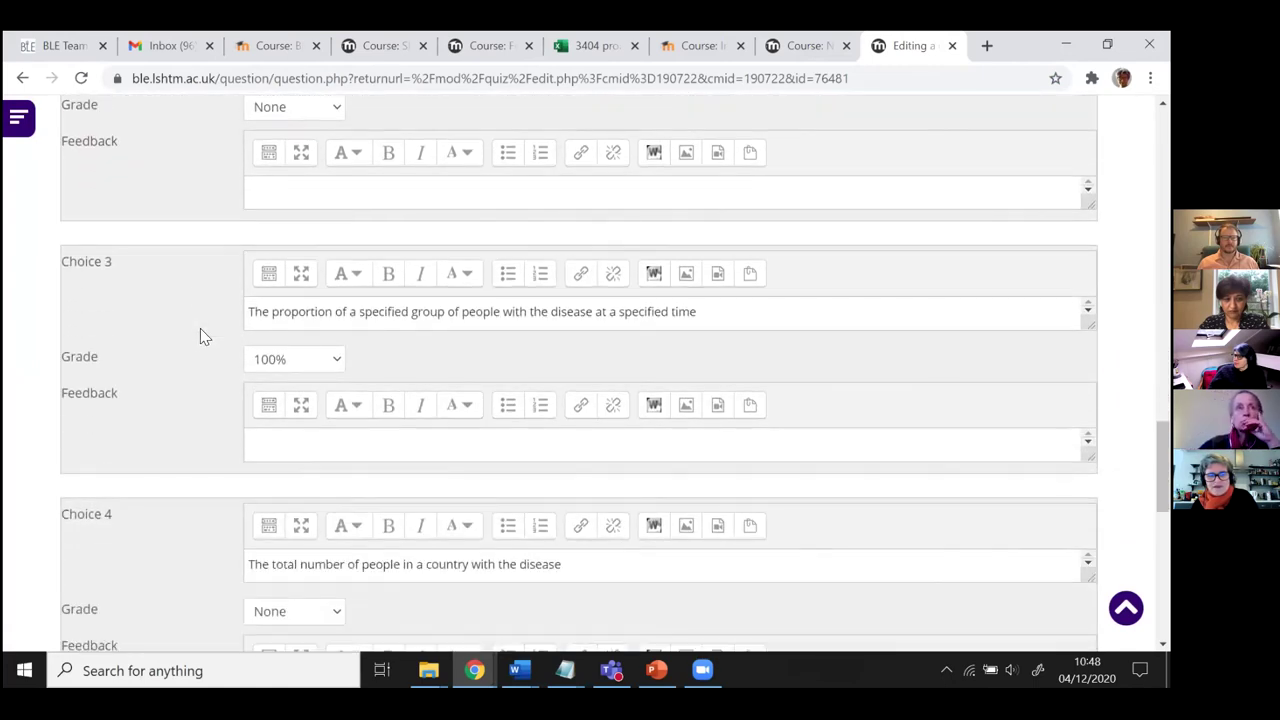
{"action": "left_click", "coordinate": [290, 366]}
{"action": "left_click", "coordinate": [289, 366]}
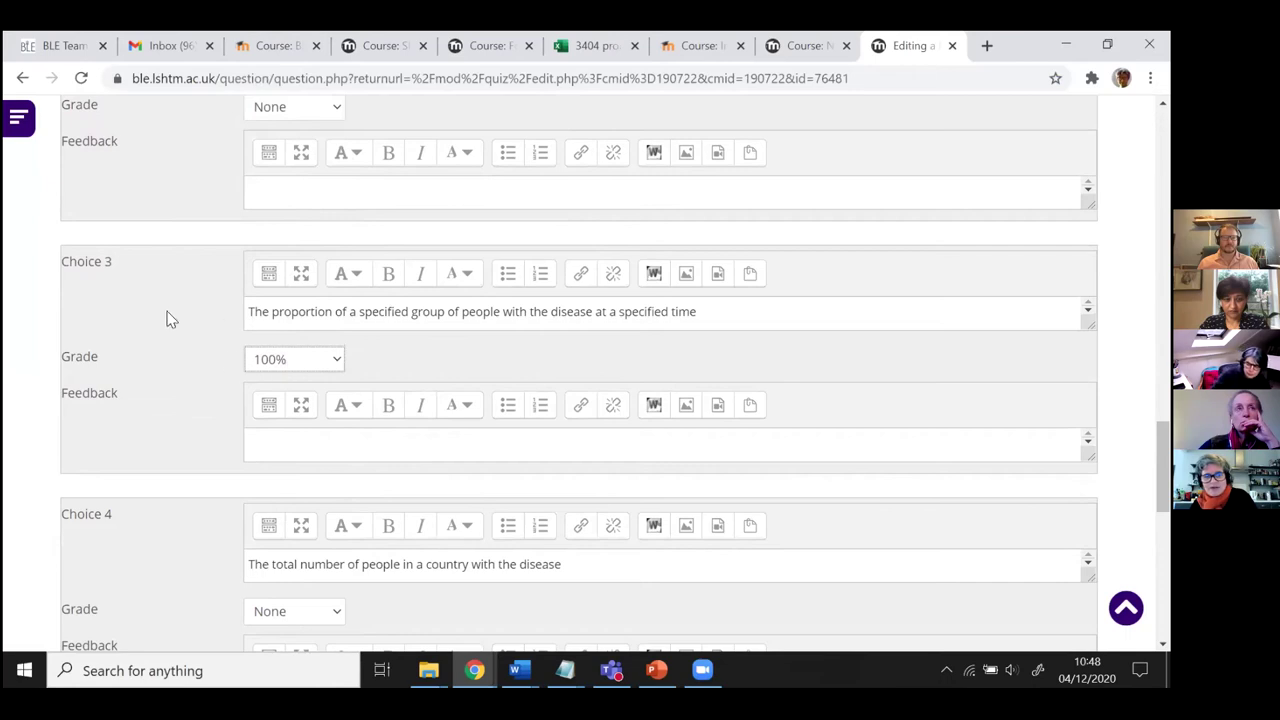
{"action": "scroll", "coordinate": [140, 320], "scroll_direction": "down", "scroll_amount": 3}
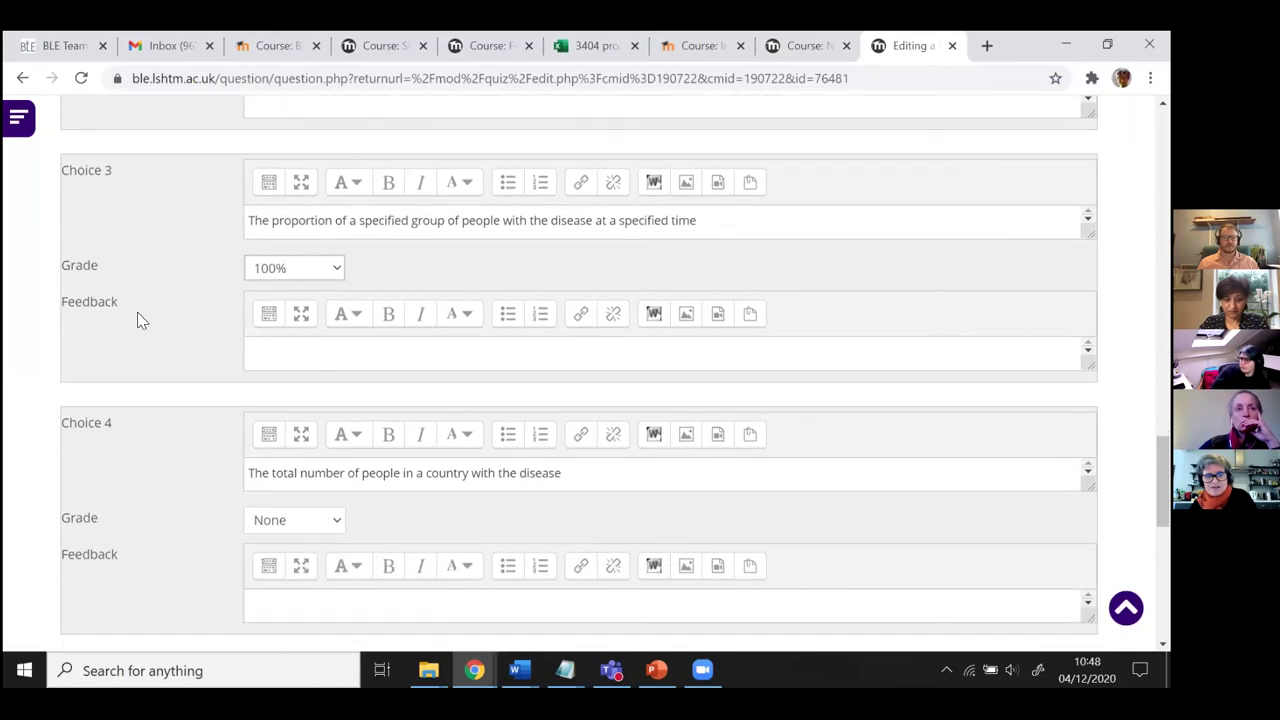
{"action": "scroll", "coordinate": [140, 320], "scroll_direction": "down", "scroll_amount": 1}
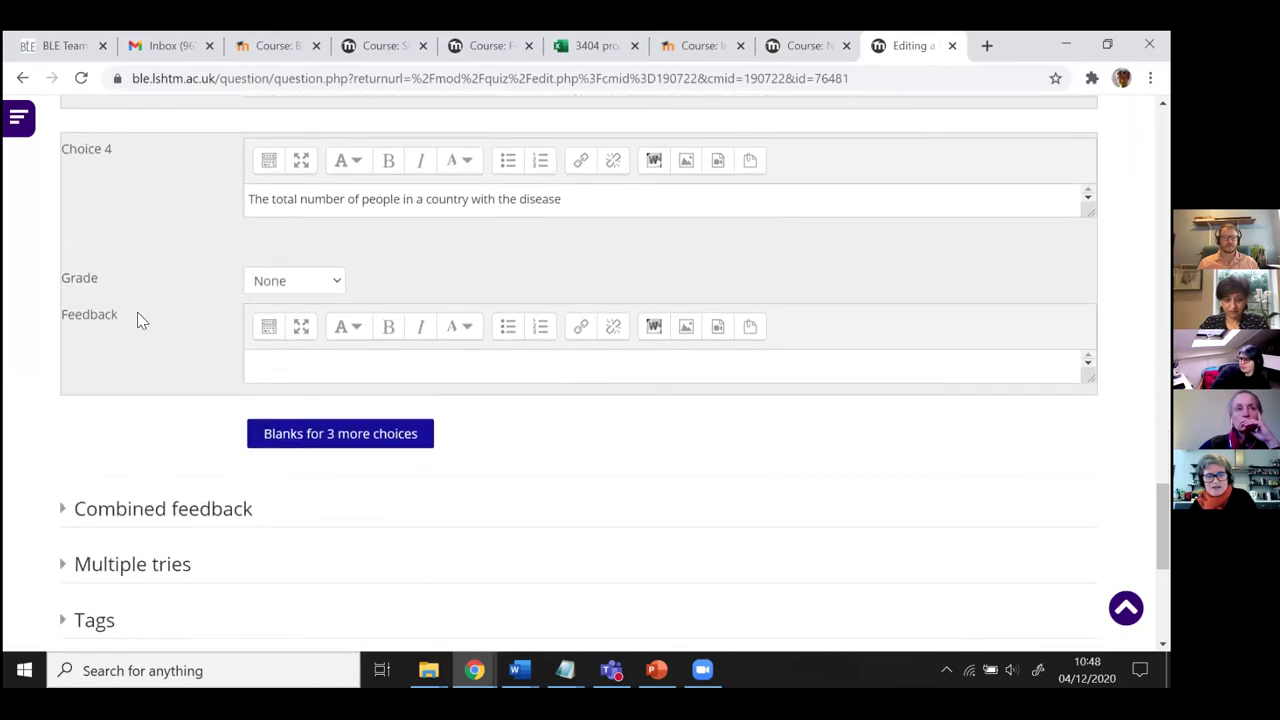
{"action": "scroll", "coordinate": [140, 320], "scroll_direction": "down", "scroll_amount": 3}
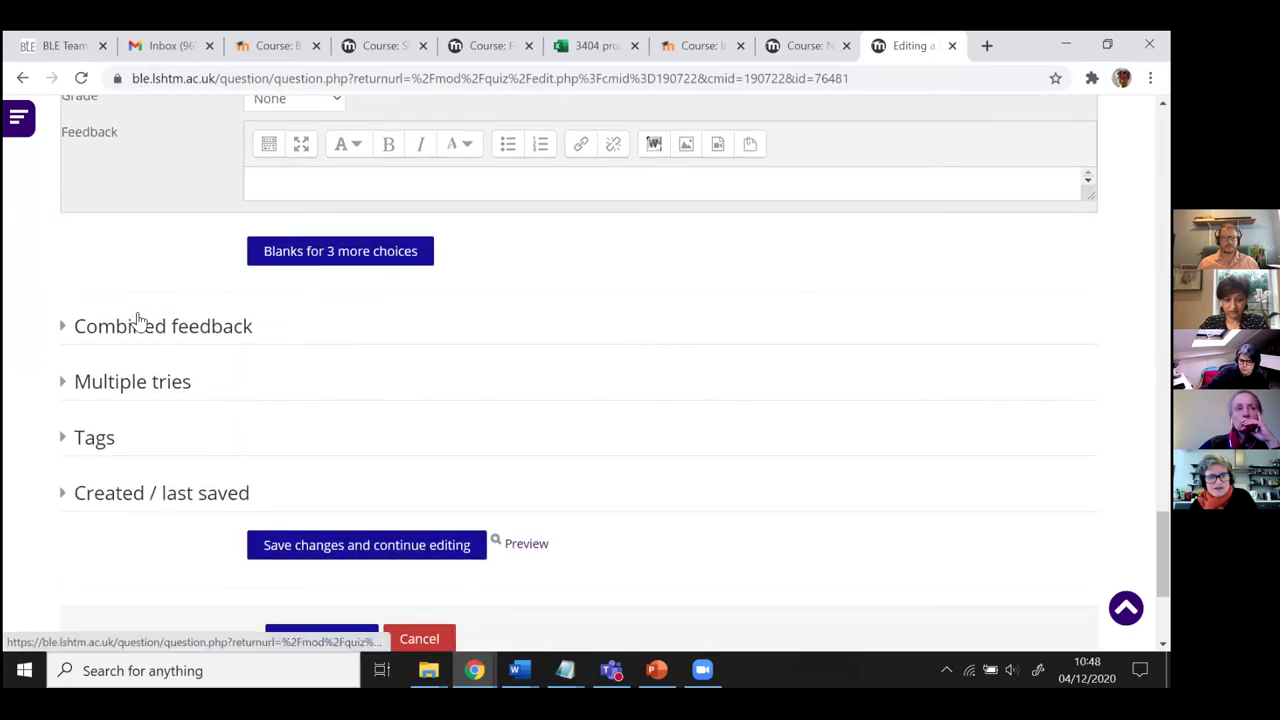
{"action": "scroll", "coordinate": [139, 321], "scroll_direction": "up", "scroll_amount": 3}
{"action": "scroll", "coordinate": [150, 360], "scroll_direction": "down", "scroll_amount": 1}
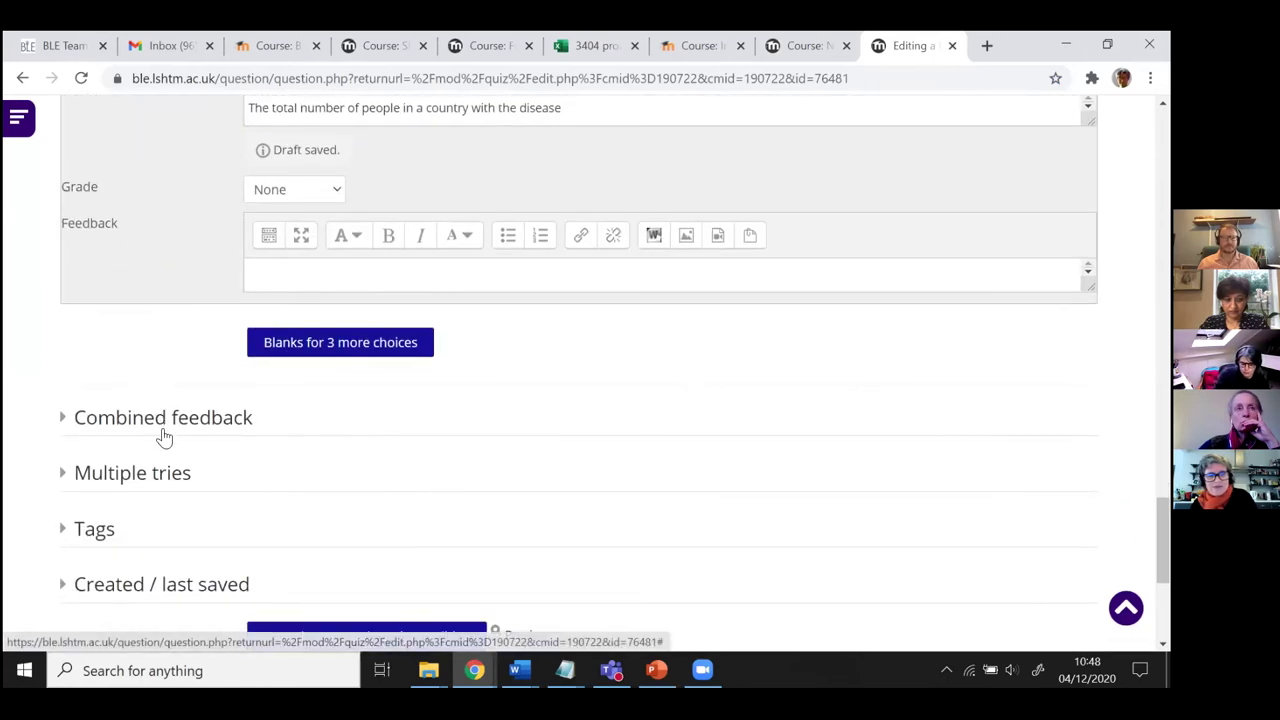
{"action": "scroll", "coordinate": [170, 425], "scroll_direction": "down", "scroll_amount": 1}
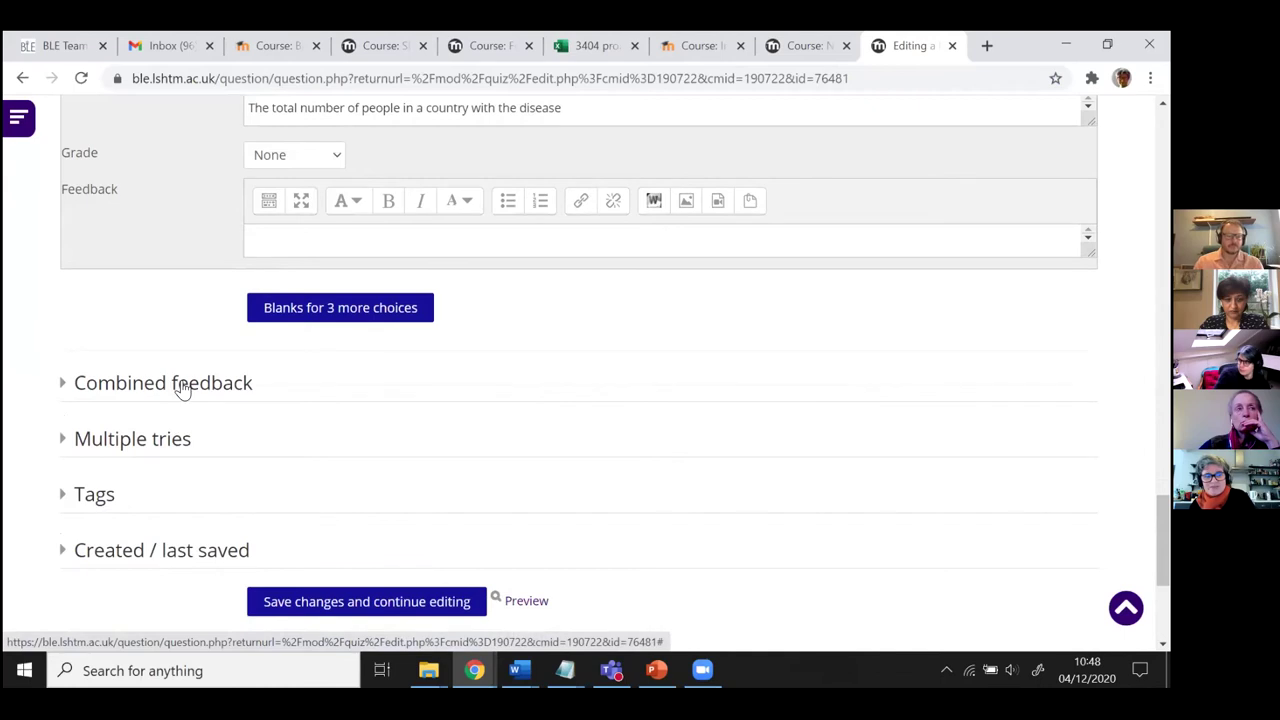
- Expand the Combined feedback section and read its feedback fields
{"action": "left_click", "coordinate": [180, 389]}
{"action": "scroll", "coordinate": [138, 304], "scroll_direction": "down", "scroll_amount": 2}
{"action": "scroll", "coordinate": [141, 306], "scroll_direction": "down", "scroll_amount": 1}
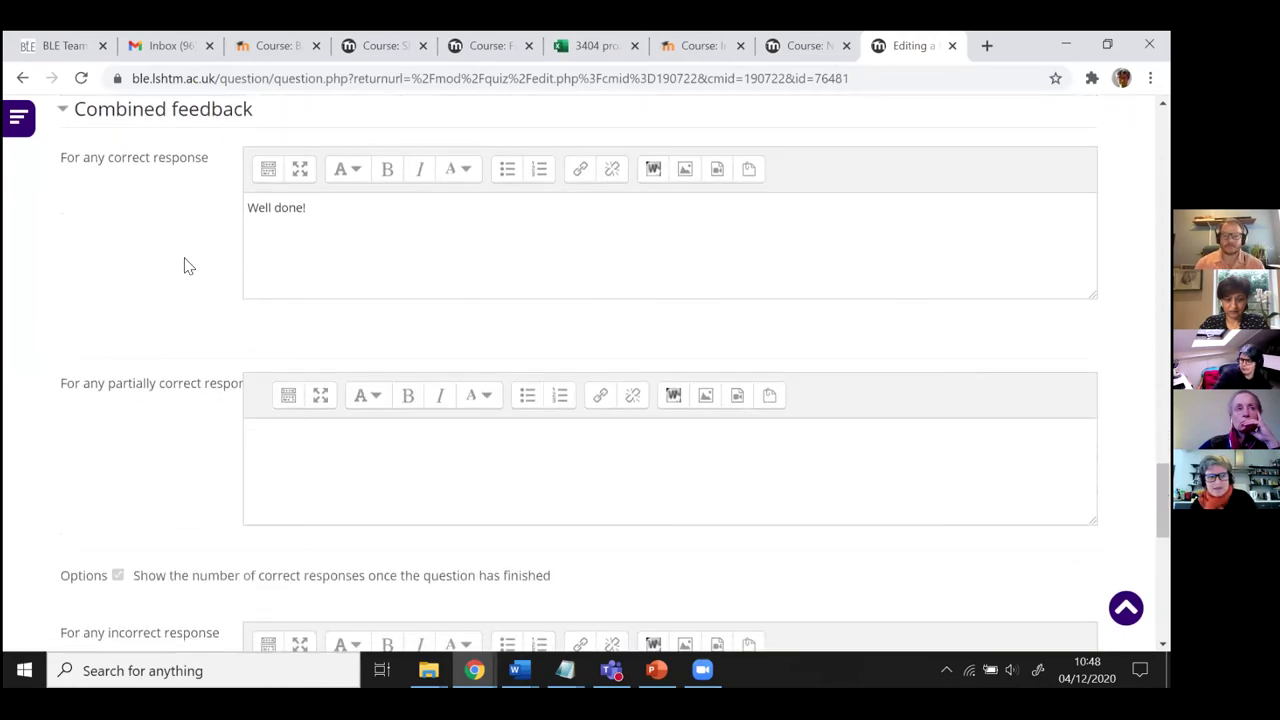
{"action": "scroll", "coordinate": [160, 310], "scroll_direction": "down", "scroll_amount": 4}
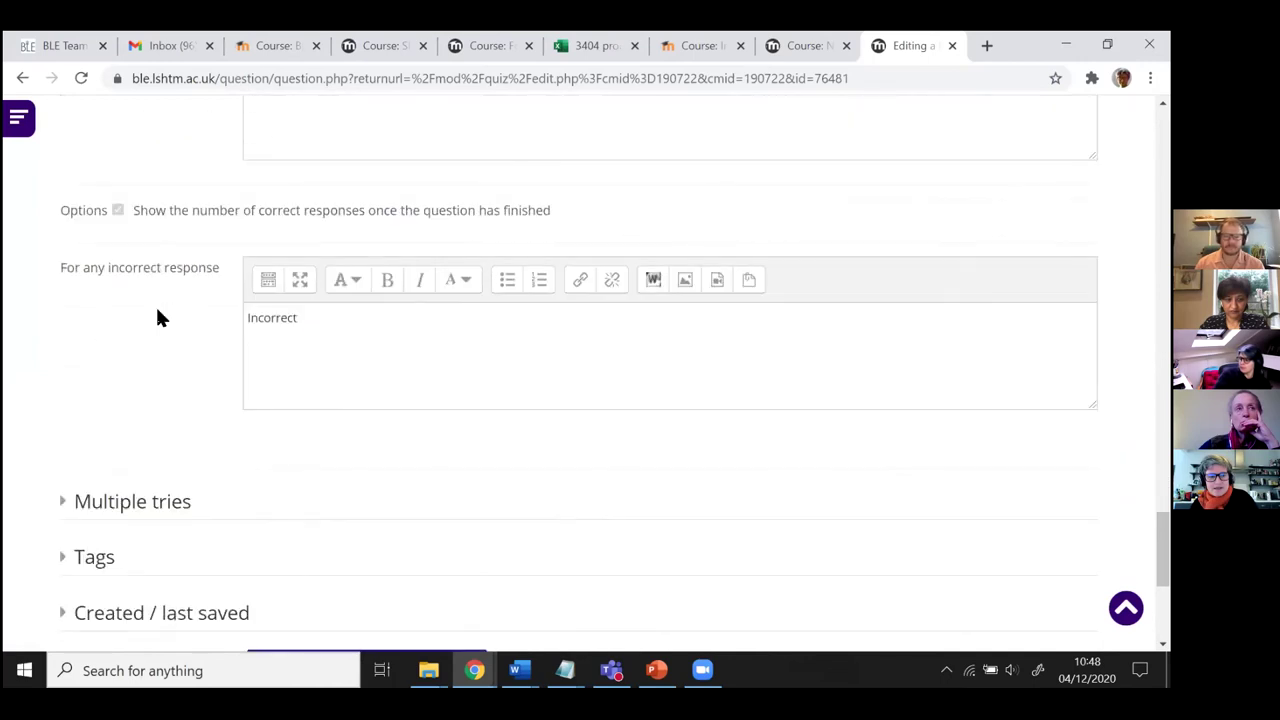
{"action": "scroll", "coordinate": [86, 374], "scroll_direction": "up", "scroll_amount": 3}
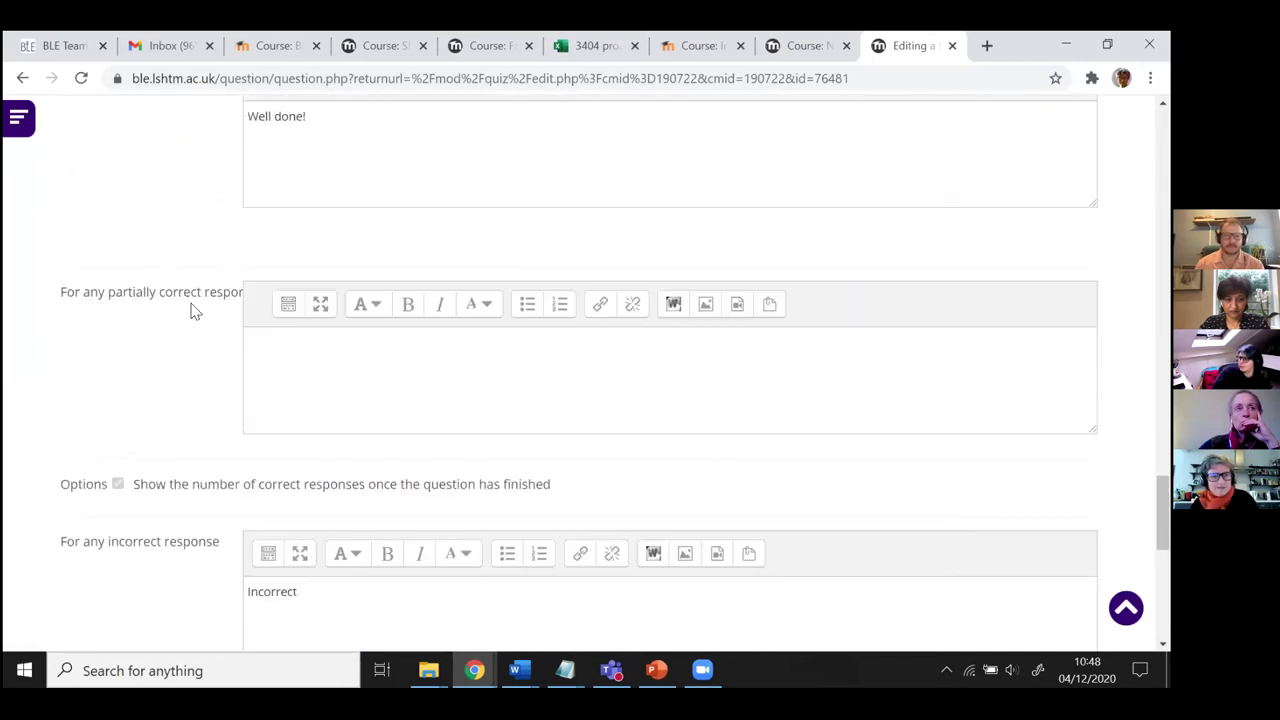
{"action": "scroll", "coordinate": [180, 350], "scroll_direction": "down", "scroll_amount": 2}
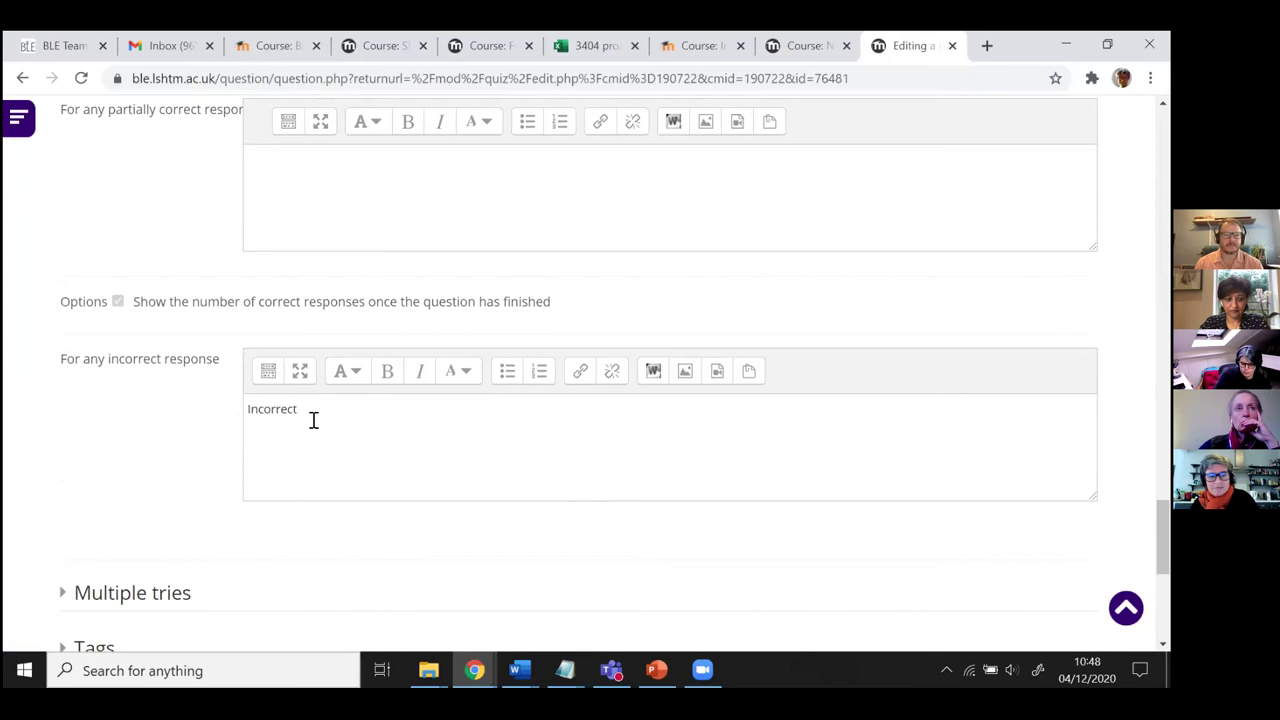
{"action": "scroll", "coordinate": [150, 408], "scroll_direction": "down", "scroll_amount": 1}
{"action": "scroll", "coordinate": [145, 408], "scroll_direction": "down", "scroll_amount": 1}
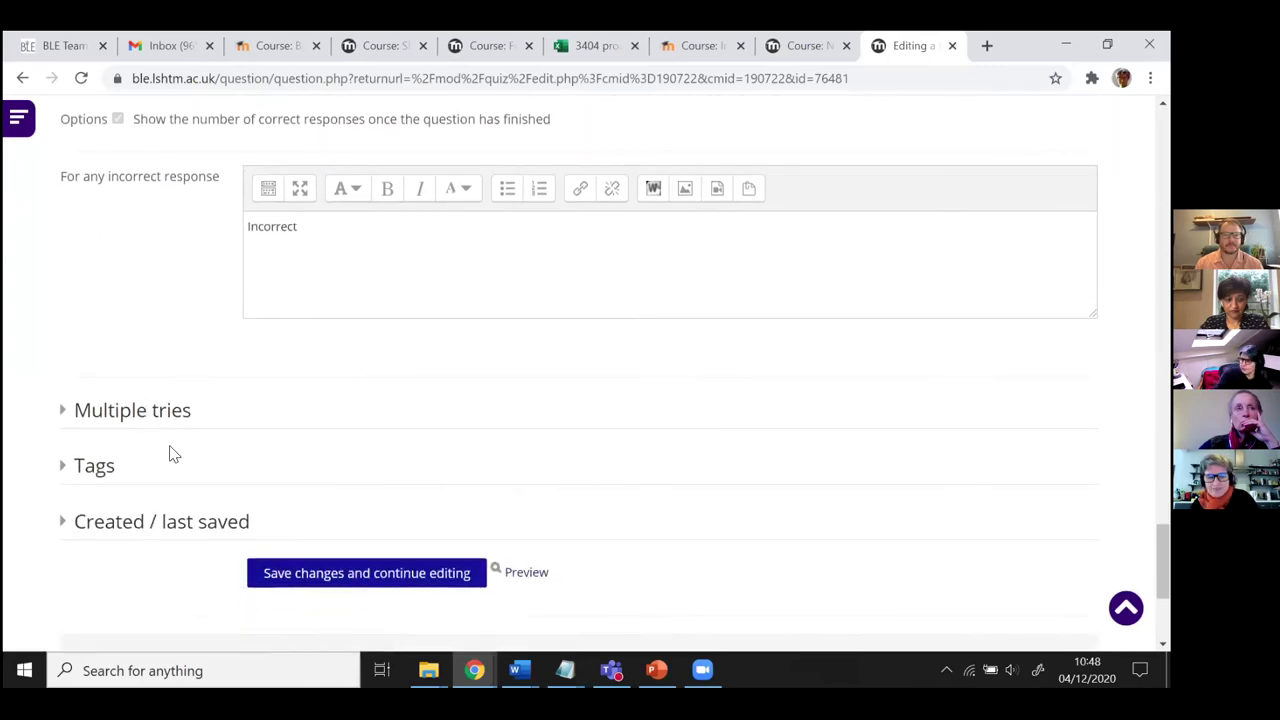
- Expand Multiple tries to check the 0% penalty and the empty Hint 1 and Hint 2
{"action": "left_click", "coordinate": [152, 412]}
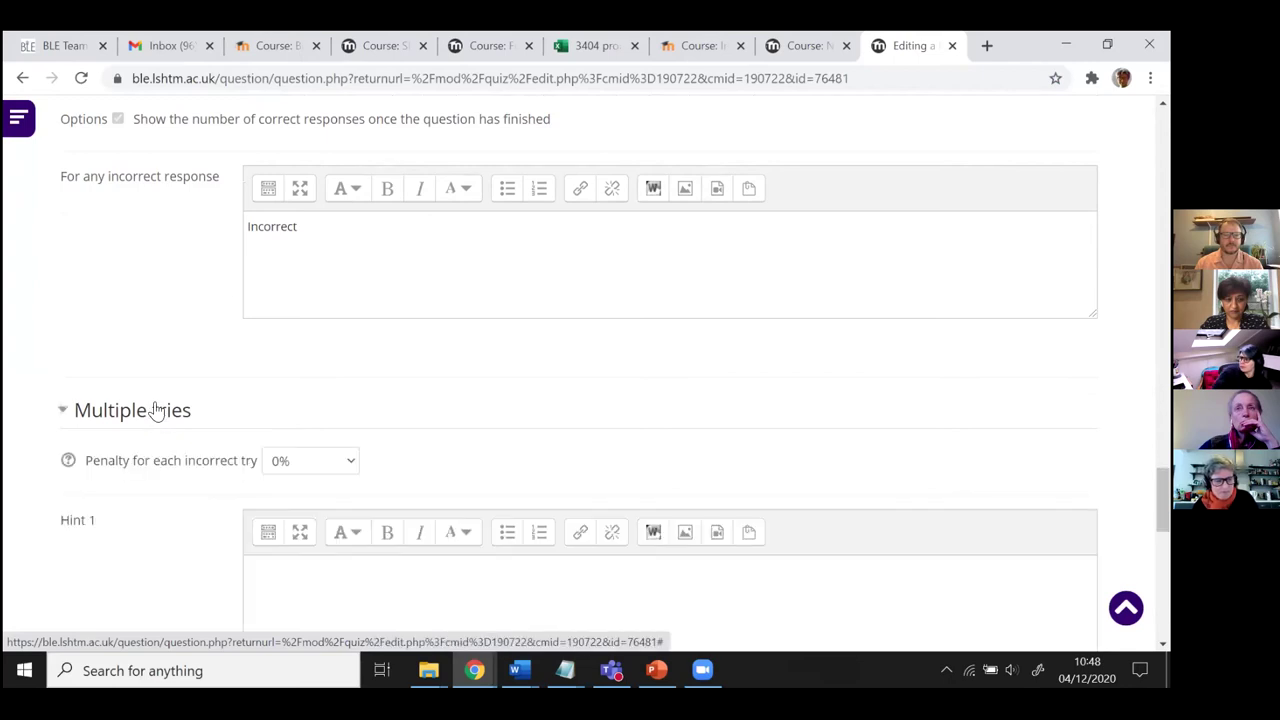
{"action": "scroll", "coordinate": [157, 409], "scroll_direction": "down", "scroll_amount": 2}
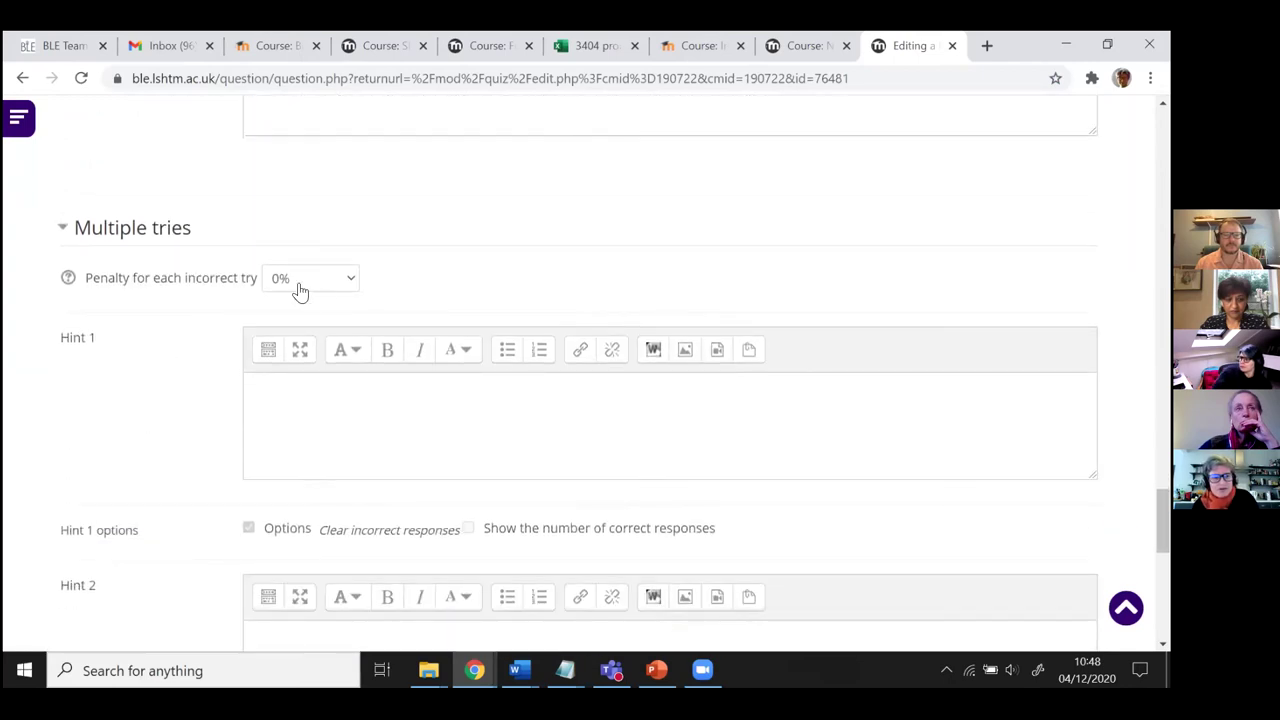
{"action": "scroll", "coordinate": [157, 395], "scroll_direction": "down", "scroll_amount": 1}
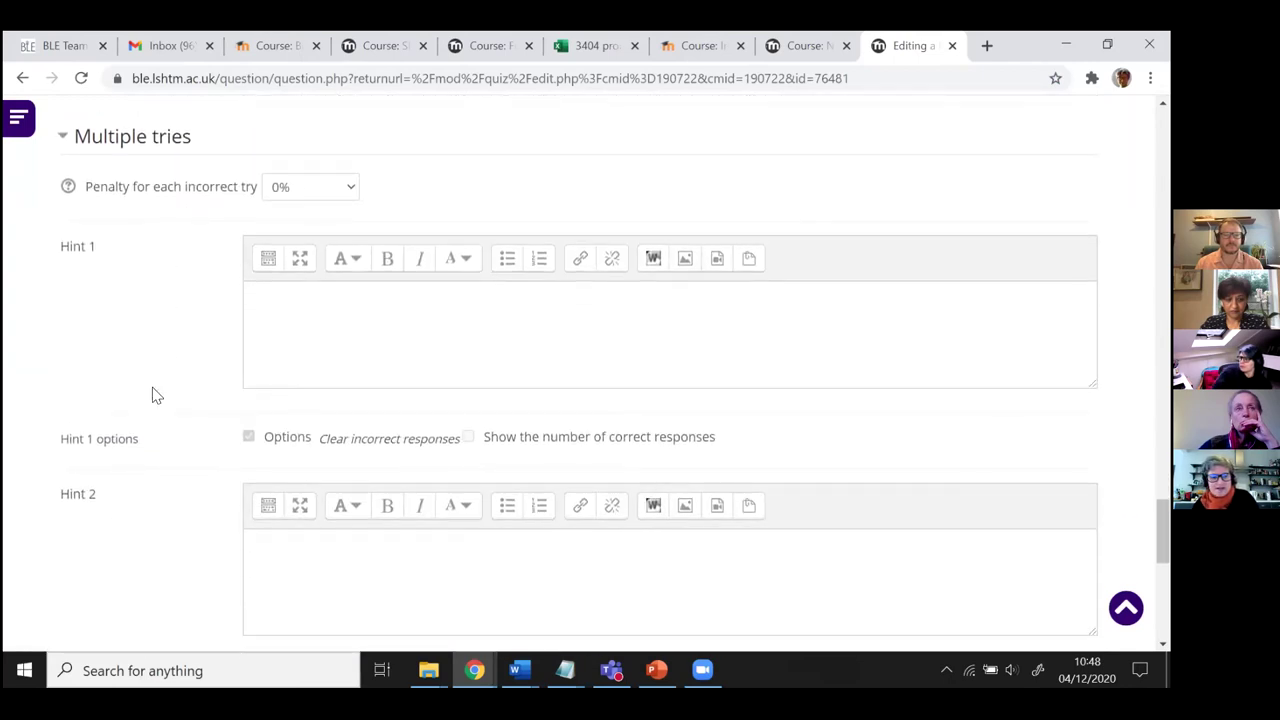
{"action": "scroll", "coordinate": [157, 395], "scroll_direction": "down", "scroll_amount": 5}
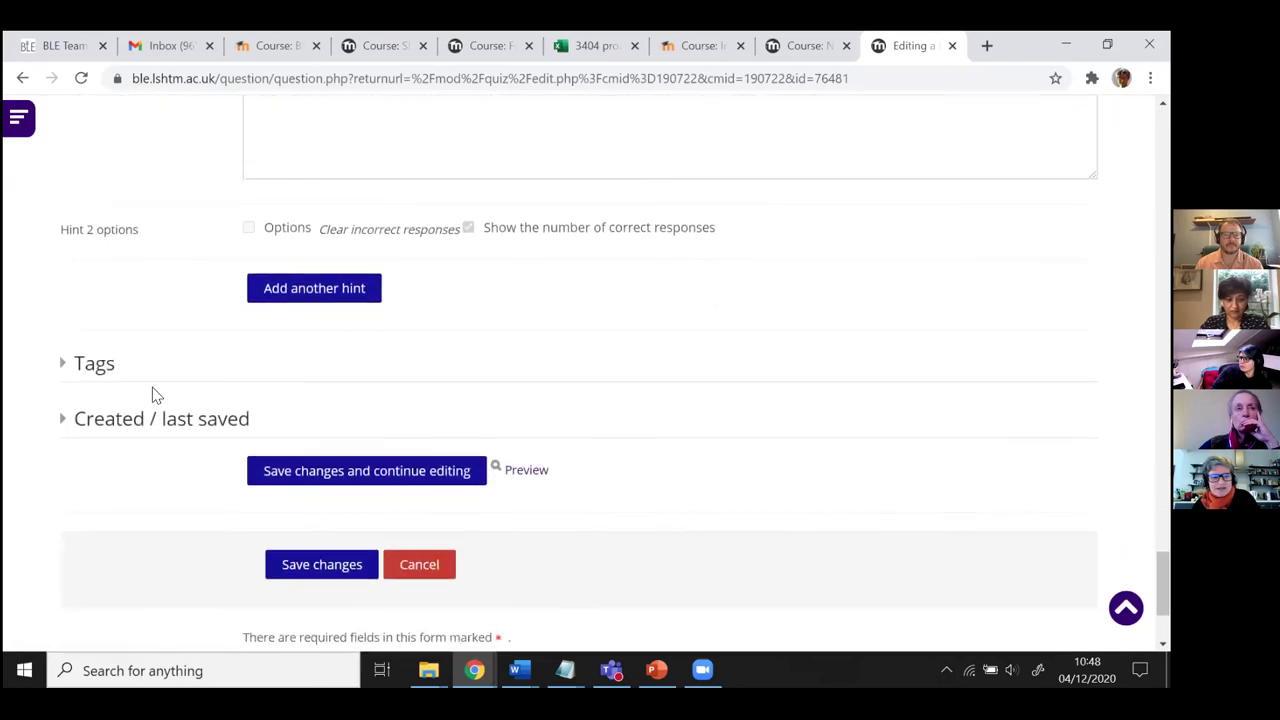
{"action": "scroll", "coordinate": [157, 395], "scroll_direction": "up", "scroll_amount": 3}
{"action": "scroll", "coordinate": [157, 395], "scroll_direction": "down", "scroll_amount": 4}
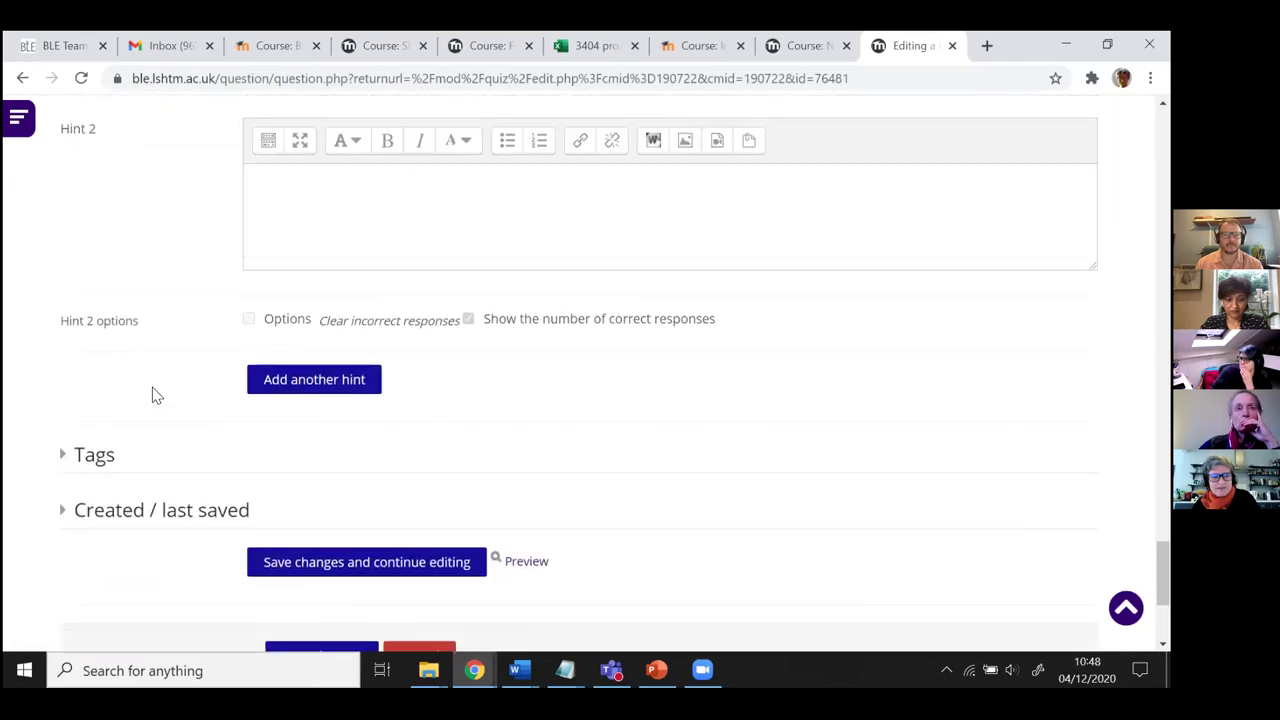
{"action": "scroll", "coordinate": [155, 395], "scroll_direction": "up", "scroll_amount": 5}
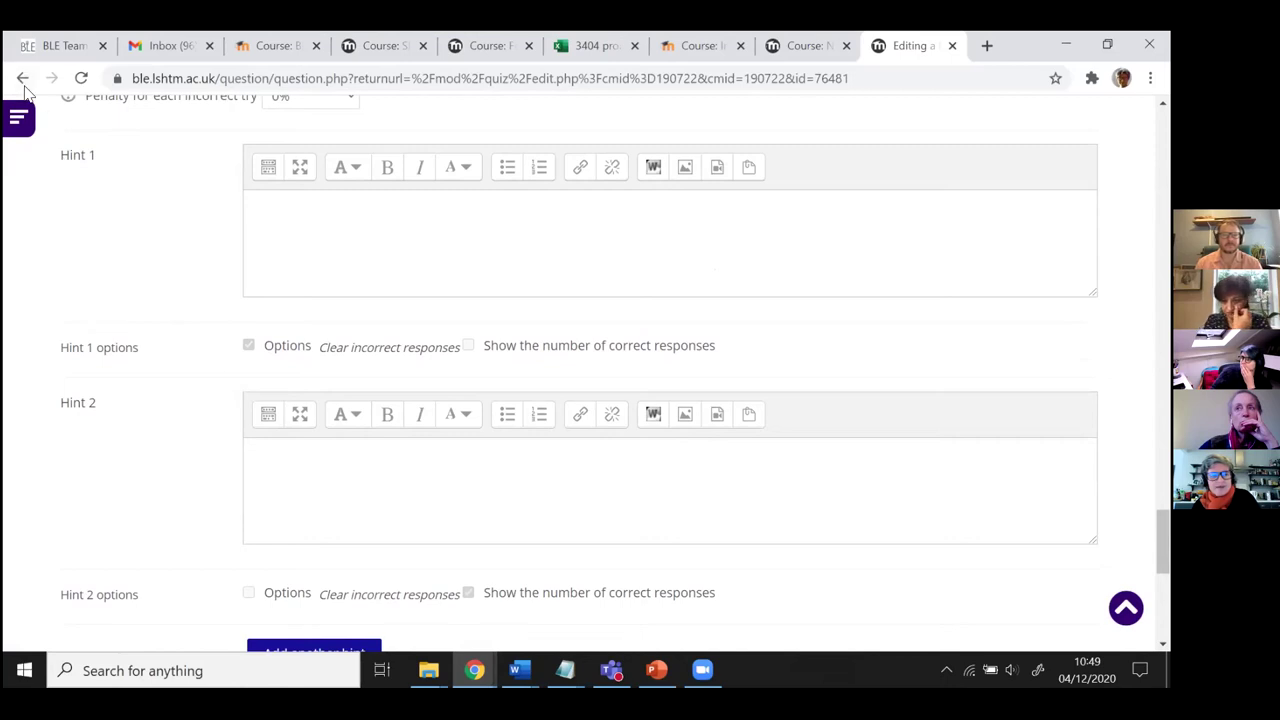
{"action": "scroll", "coordinate": [226, 380], "scroll_direction": "down", "scroll_amount": 3}
{"action": "scroll", "coordinate": [226, 383], "scroll_direction": "up", "scroll_amount": 3}
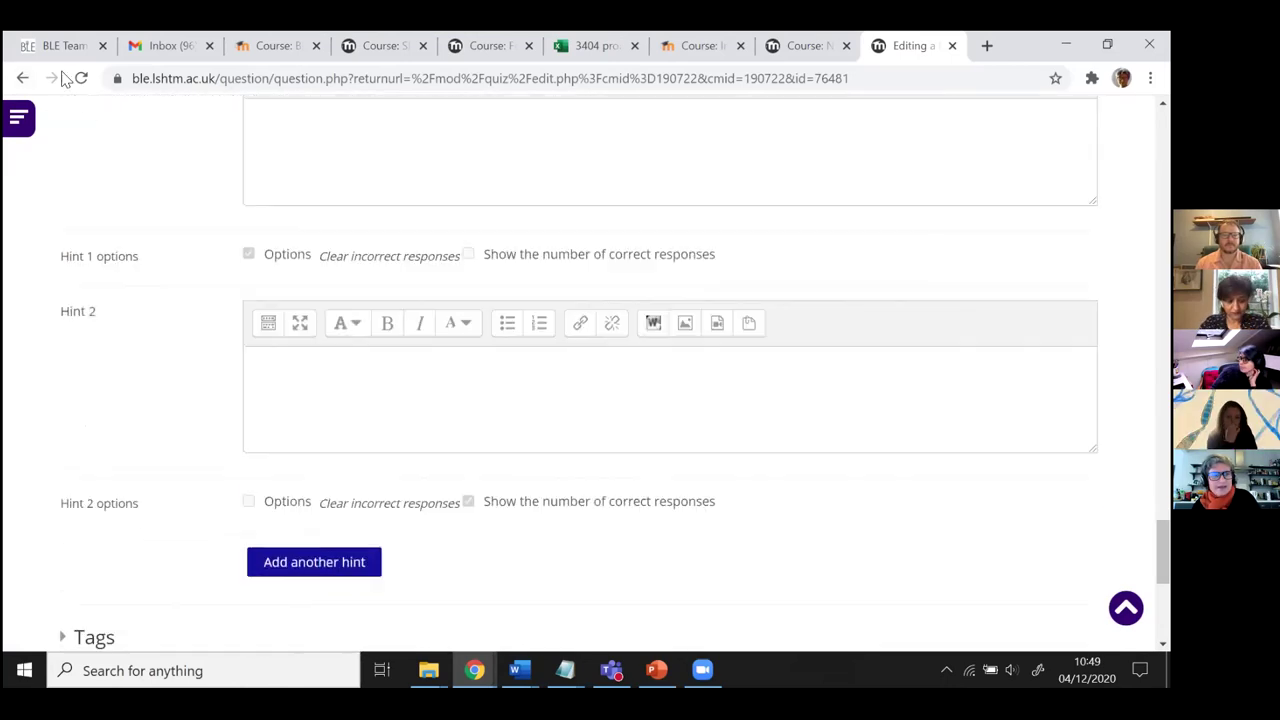
- From the question list, open the diabetic retinopathy in Senegal question and read its answer choices
{"action": "left_click", "coordinate": [23, 78]}
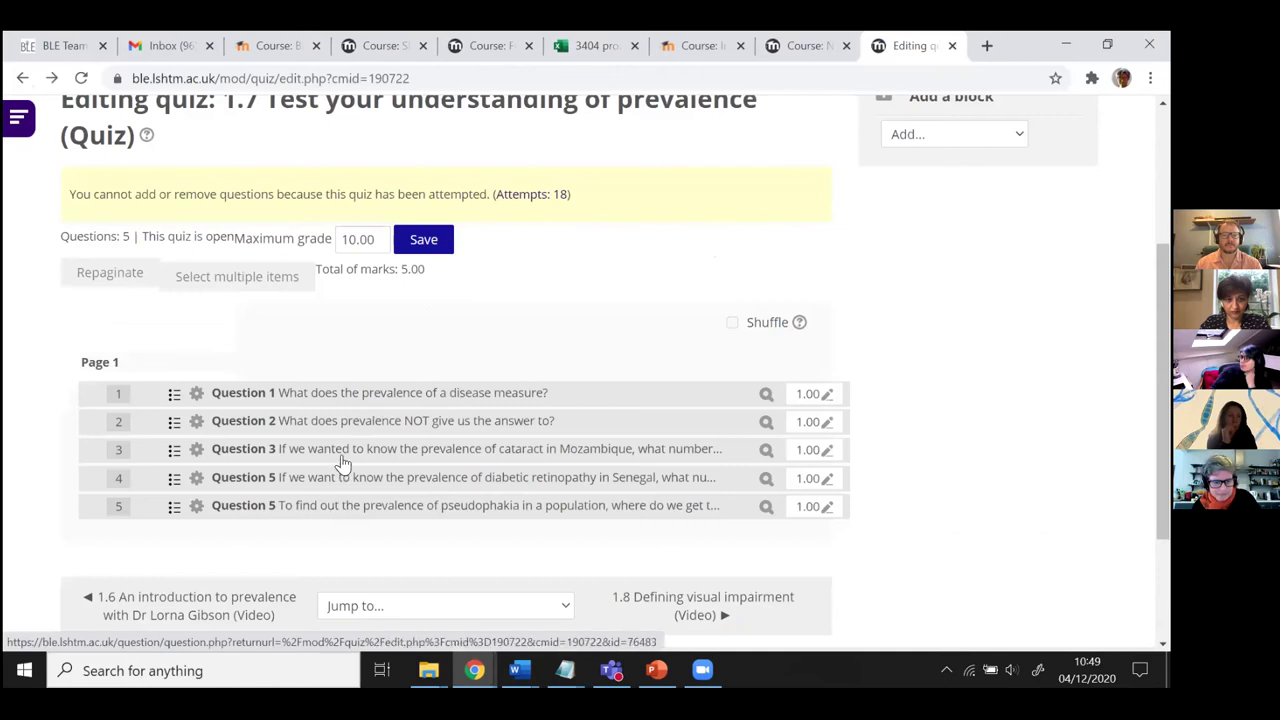
{"action": "left_click", "coordinate": [430, 487]}
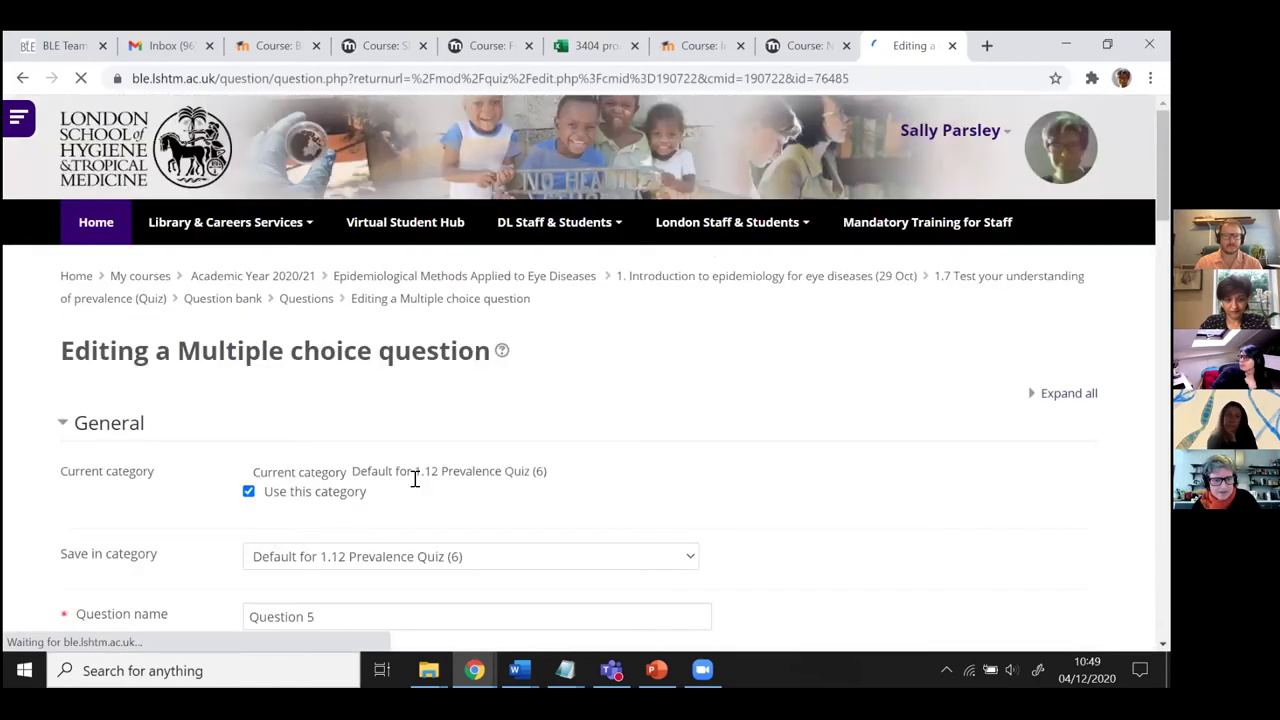
{"action": "scroll", "coordinate": [298, 432], "scroll_direction": "down", "scroll_amount": 3}
{"action": "scroll", "coordinate": [223, 403], "scroll_direction": "down", "scroll_amount": 3}
{"action": "scroll", "coordinate": [191, 357], "scroll_direction": "up", "scroll_amount": 2}
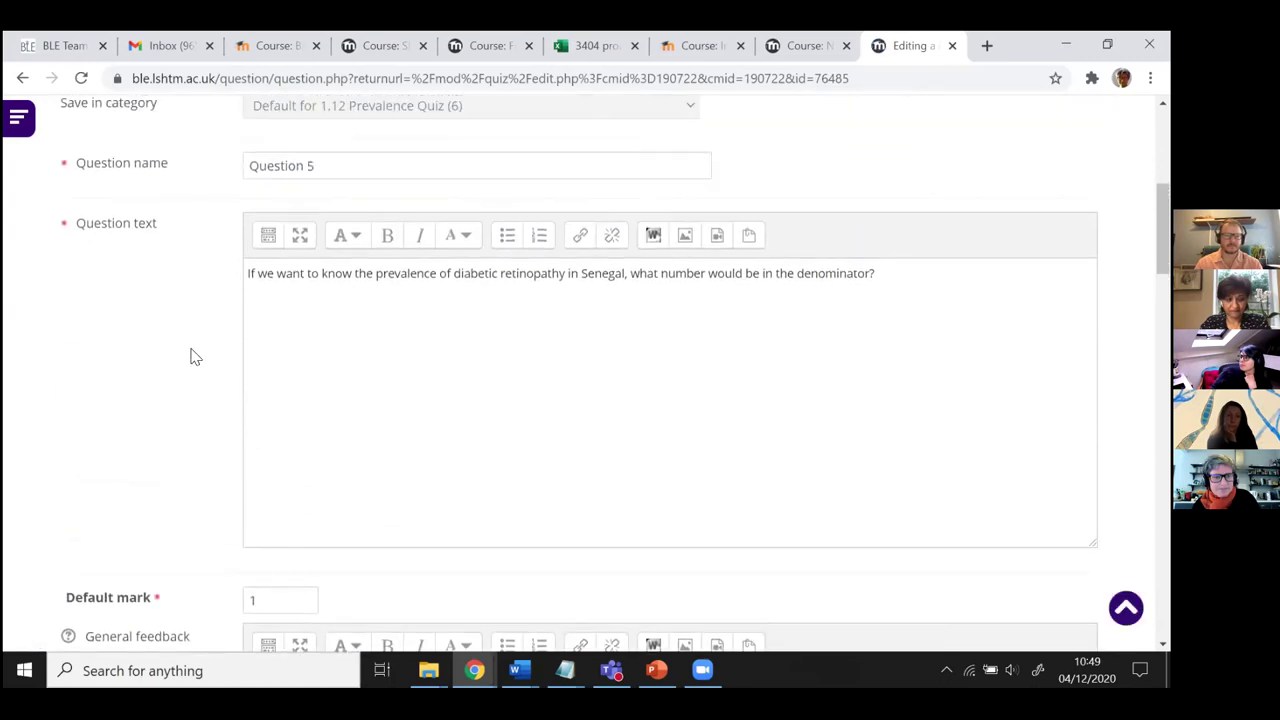
{"action": "scroll", "coordinate": [195, 357], "scroll_direction": "down", "scroll_amount": 10}
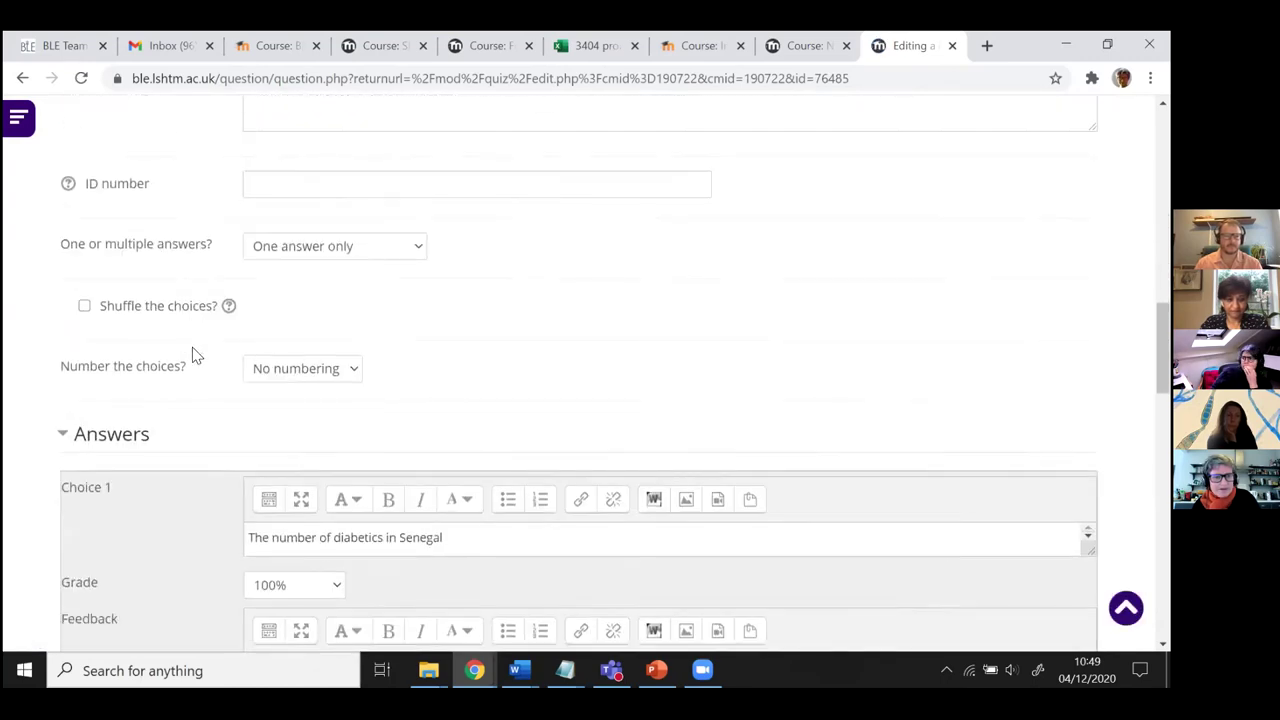
{"action": "scroll", "coordinate": [192, 347], "scroll_direction": "down", "scroll_amount": 3}
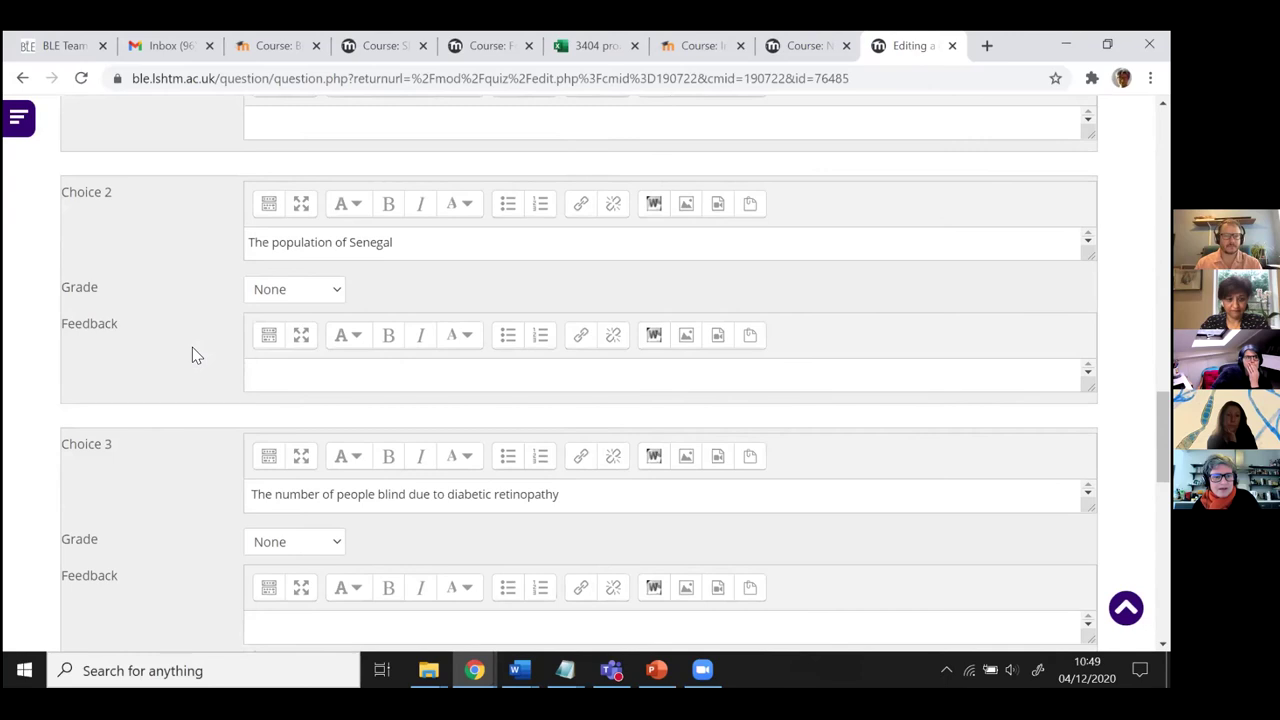
{"action": "scroll", "coordinate": [192, 347], "scroll_direction": "down", "scroll_amount": 9}
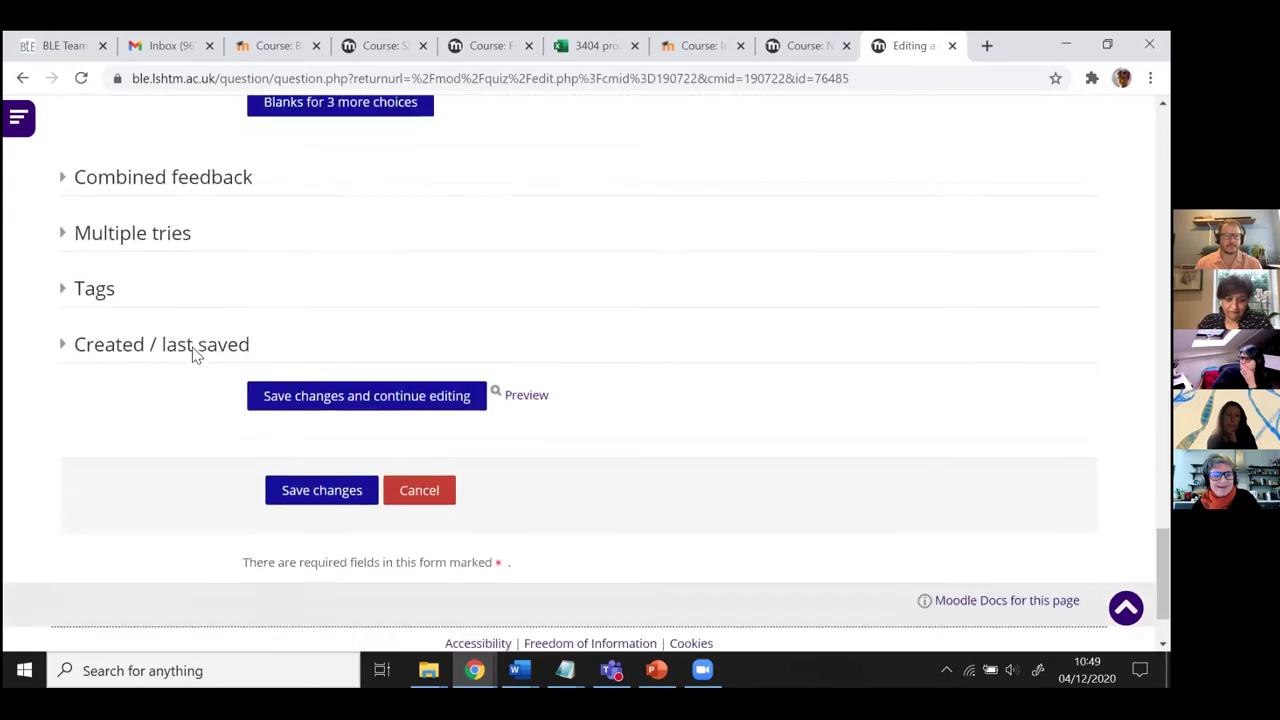
{"action": "scroll", "coordinate": [86, 135], "scroll_direction": "up", "scroll_amount": 3}
- Go back to quiz 1.7's overview and browse the '1. Introduction to epidemiology for eye diseases' section
{"action": "left_click", "coordinate": [24, 78]}
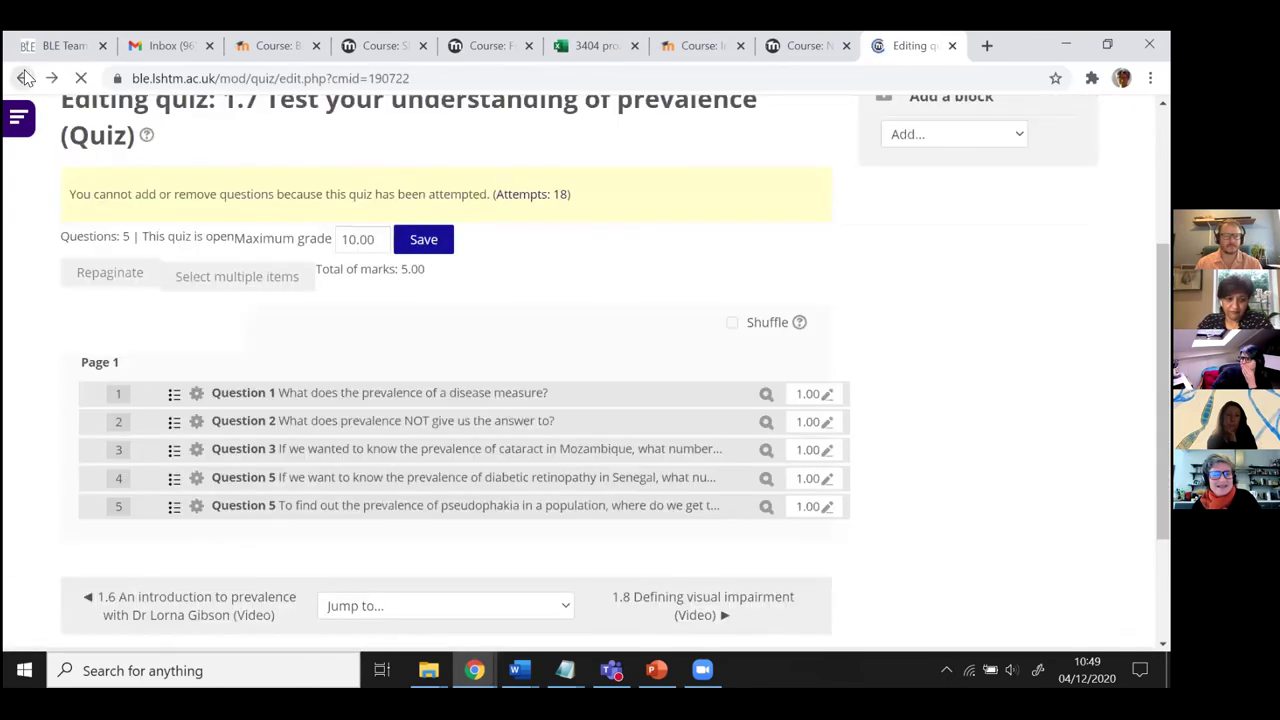
{"action": "left_click", "coordinate": [24, 78]}
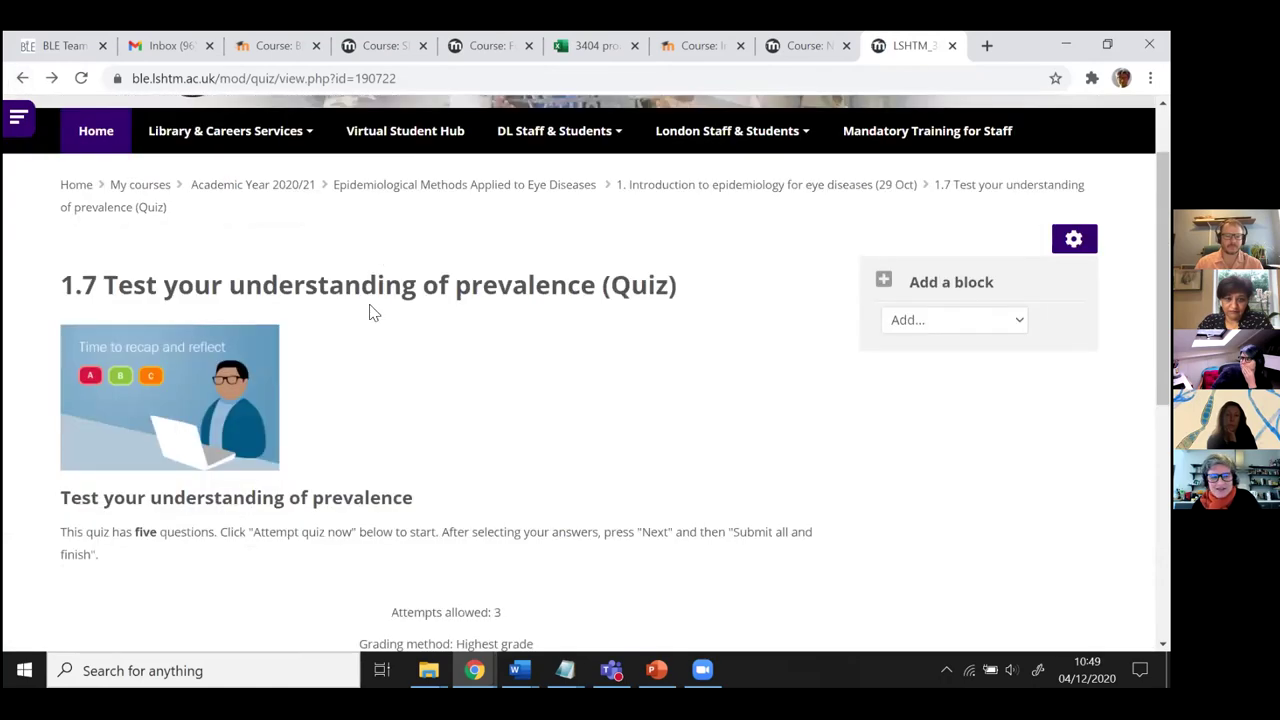
{"action": "left_click", "coordinate": [692, 198]}
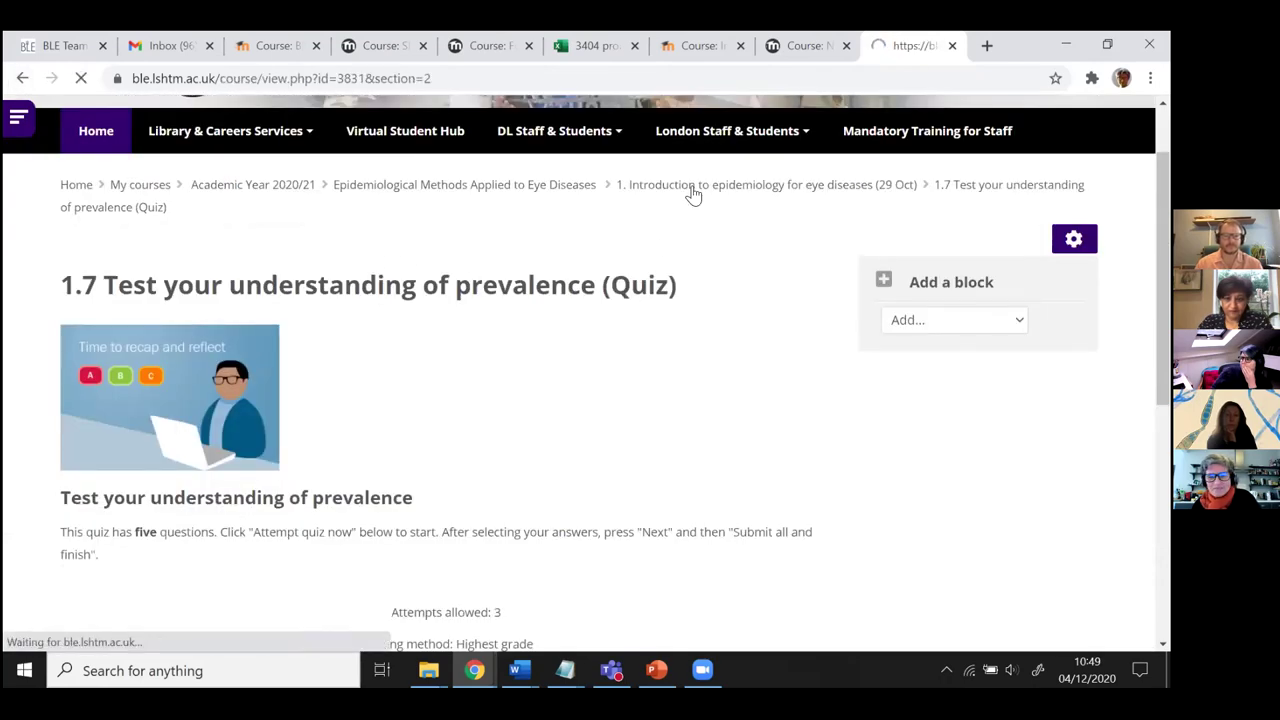
{"action": "scroll", "coordinate": [476, 399], "scroll_direction": "down", "scroll_amount": 10}
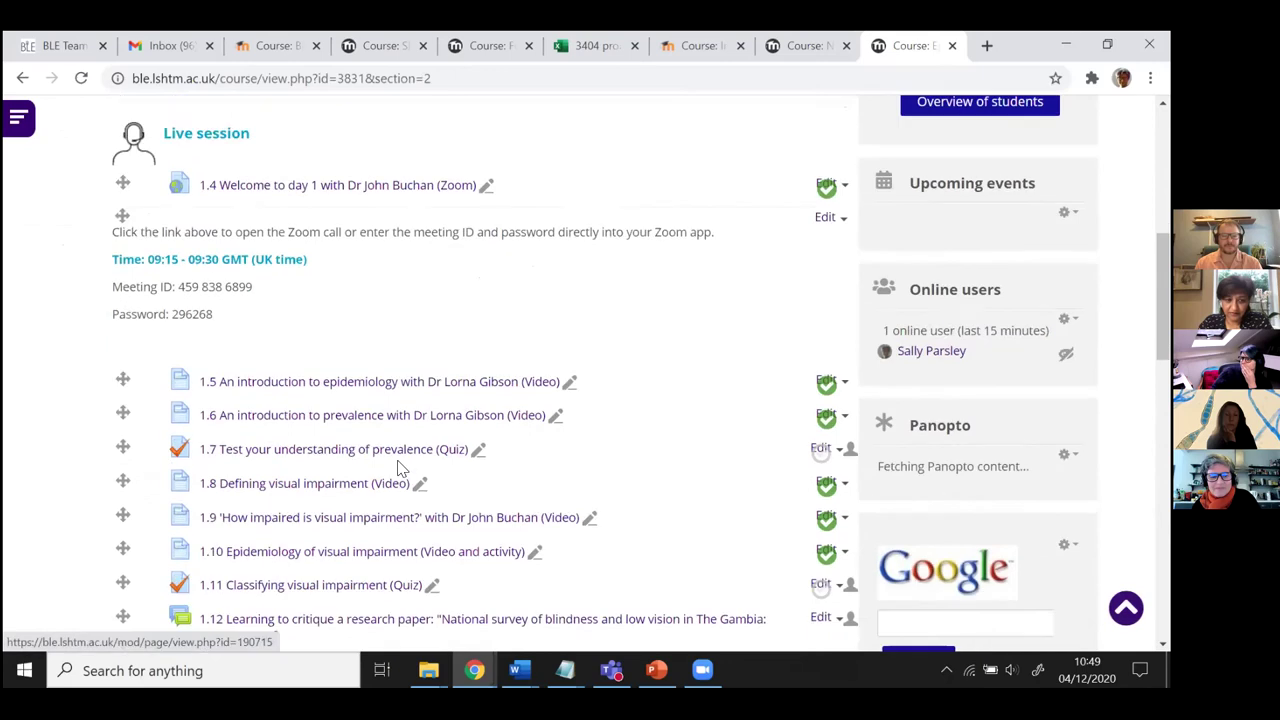
{"action": "scroll", "coordinate": [398, 468], "scroll_direction": "up", "scroll_amount": 1}
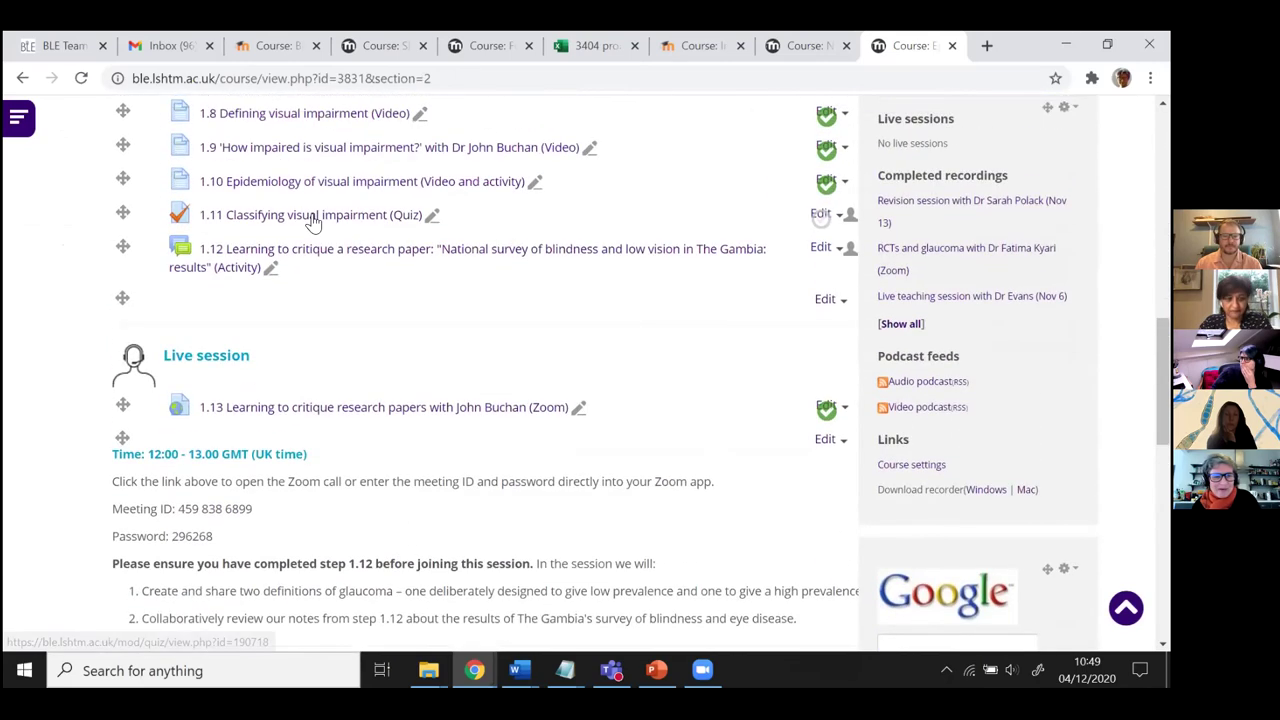
{"action": "scroll", "coordinate": [280, 415], "scroll_direction": "down", "scroll_amount": 3}
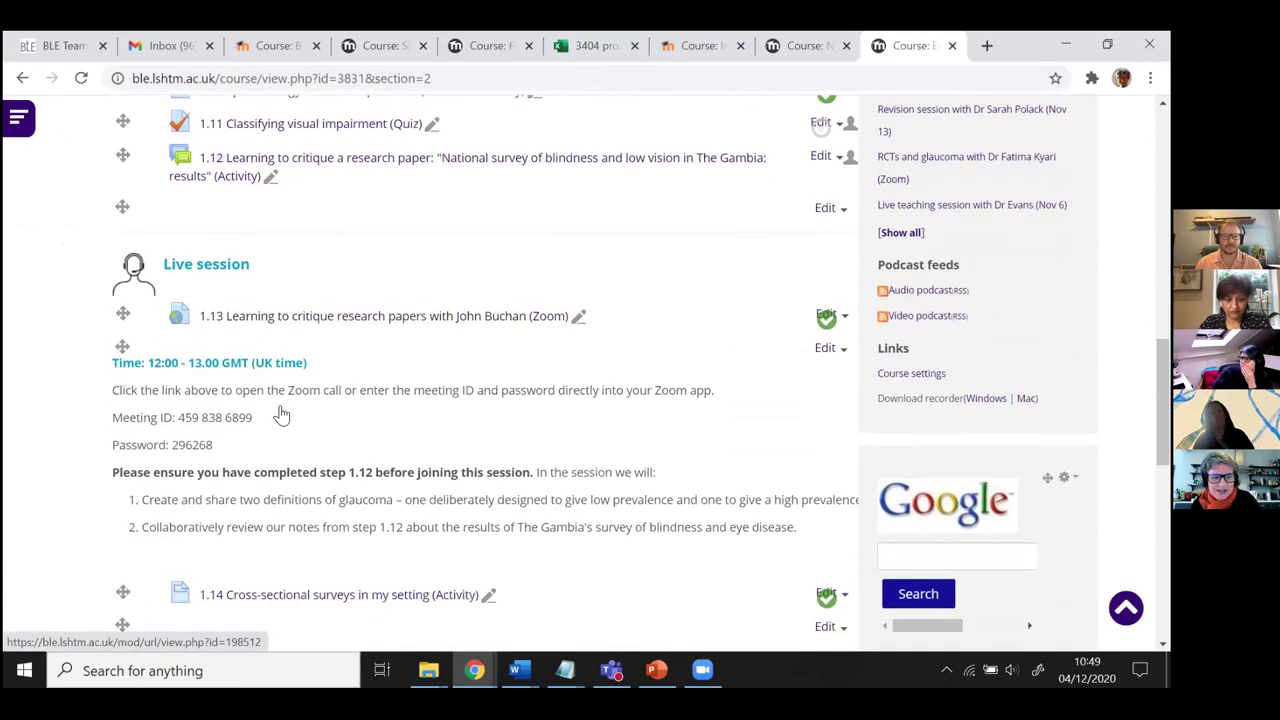
{"action": "scroll", "coordinate": [282, 412], "scroll_direction": "down", "scroll_amount": 2}
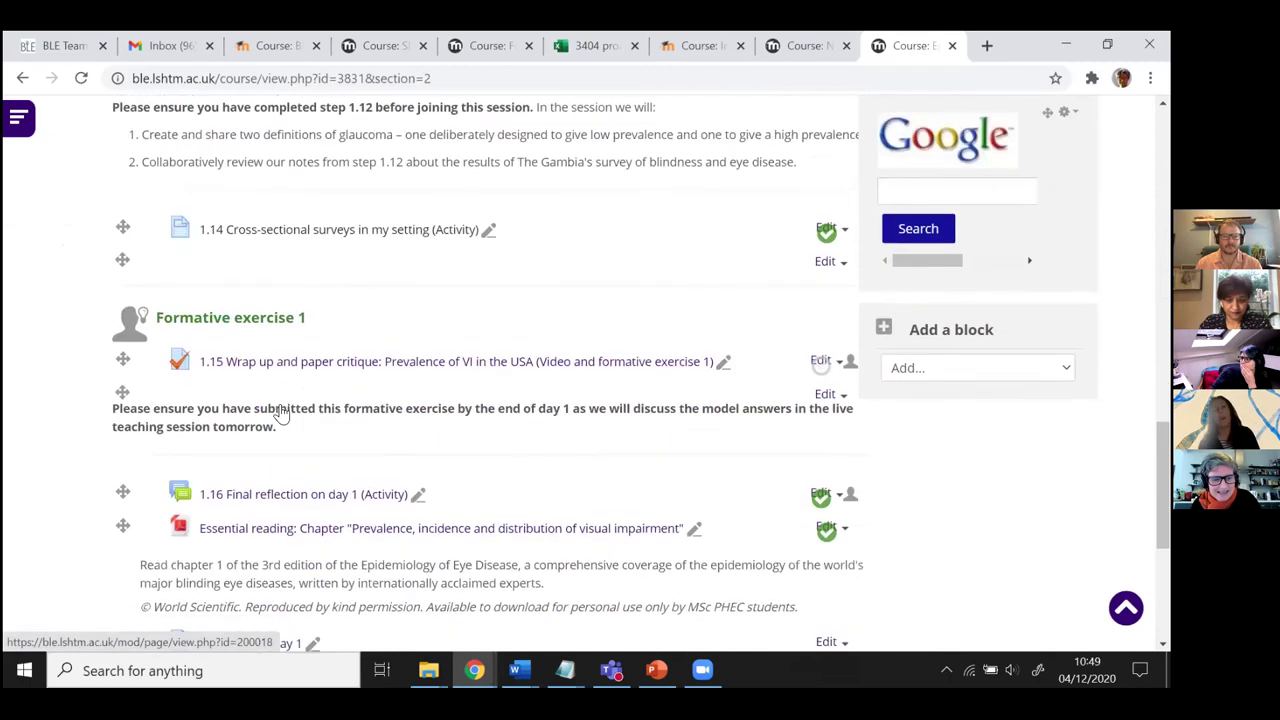
{"action": "scroll", "coordinate": [282, 404], "scroll_direction": "up", "scroll_amount": 3}
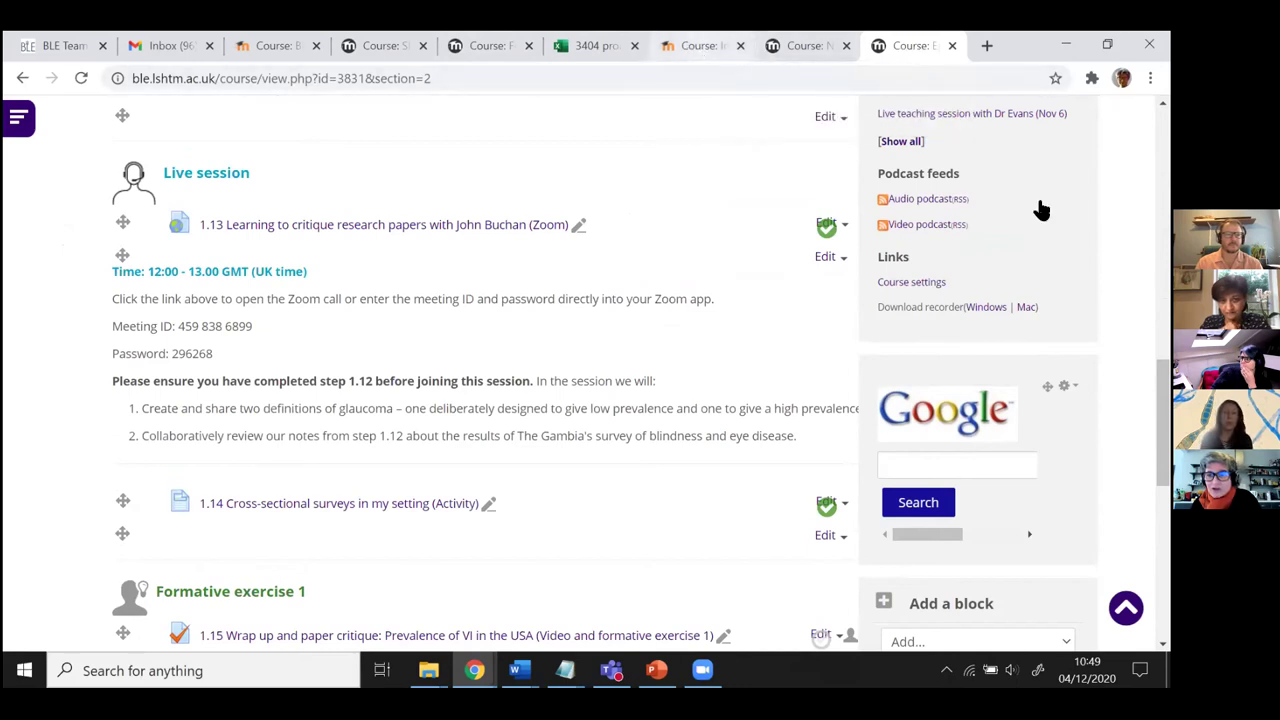
{"action": "left_click", "coordinate": [705, 45]}
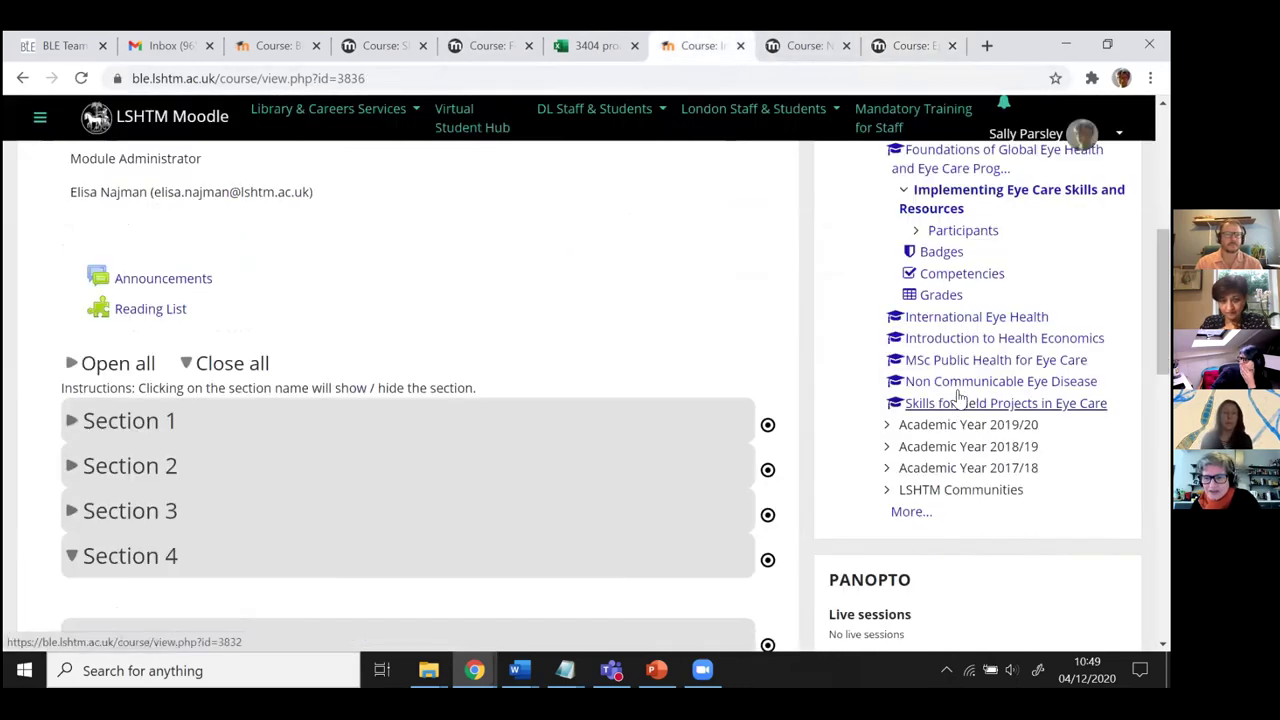
- Show the full set of course cards on the Dashboard and scroll through them
{"action": "scroll", "coordinate": [918, 440], "scroll_direction": "up", "scroll_amount": 1}
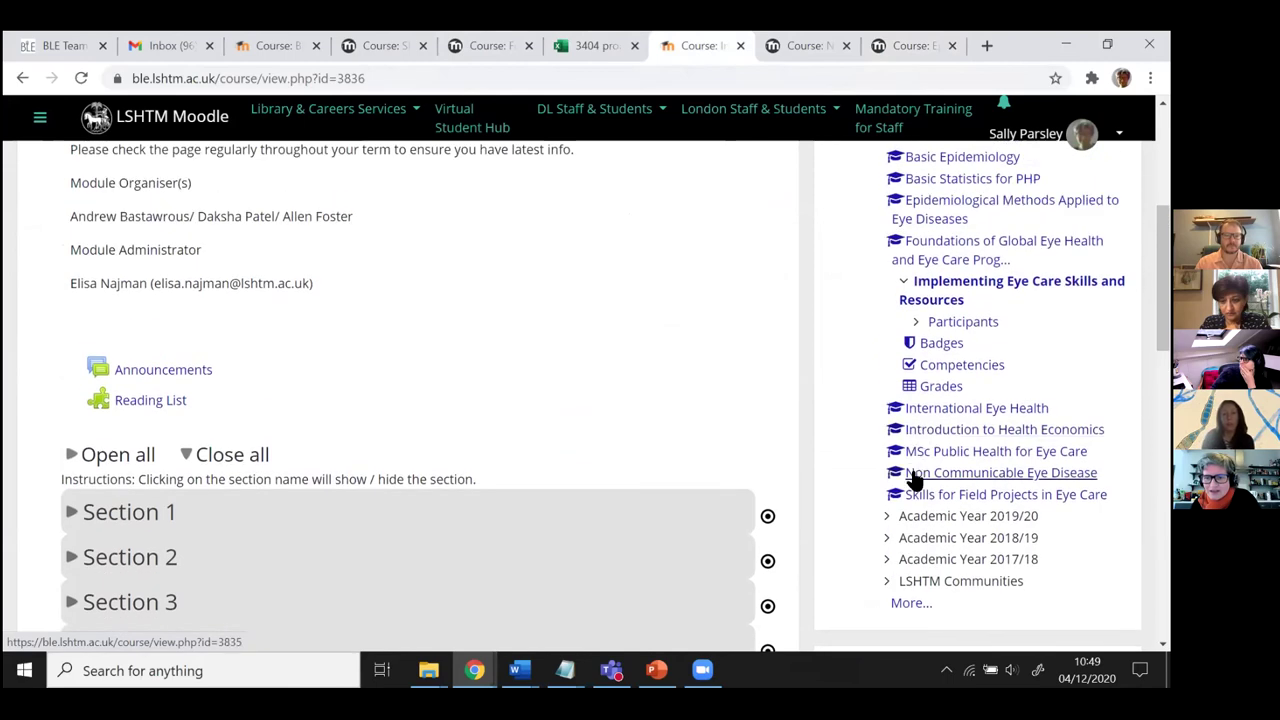
{"action": "scroll", "coordinate": [912, 484], "scroll_direction": "up", "scroll_amount": 2}
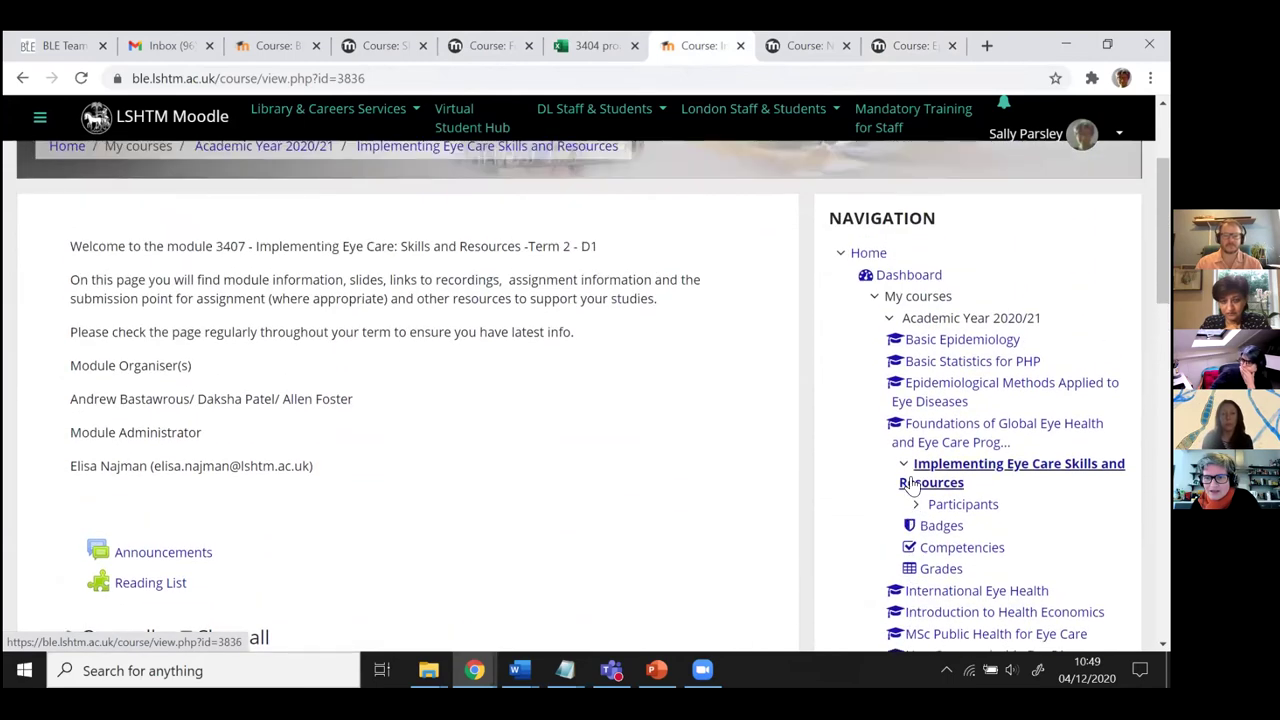
{"action": "scroll", "coordinate": [912, 484], "scroll_direction": "down", "scroll_amount": 3}
{"action": "left_click", "coordinate": [909, 512]}
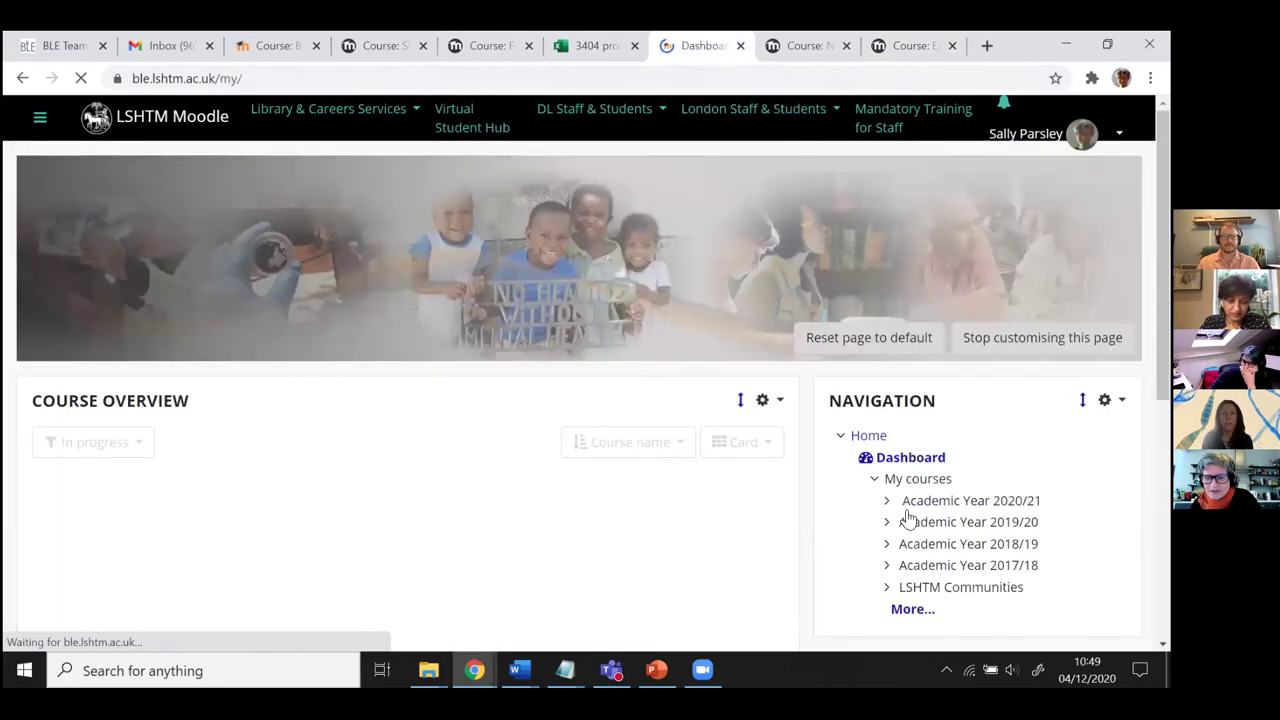
{"action": "scroll", "coordinate": [908, 517], "scroll_direction": "down", "scroll_amount": 3}
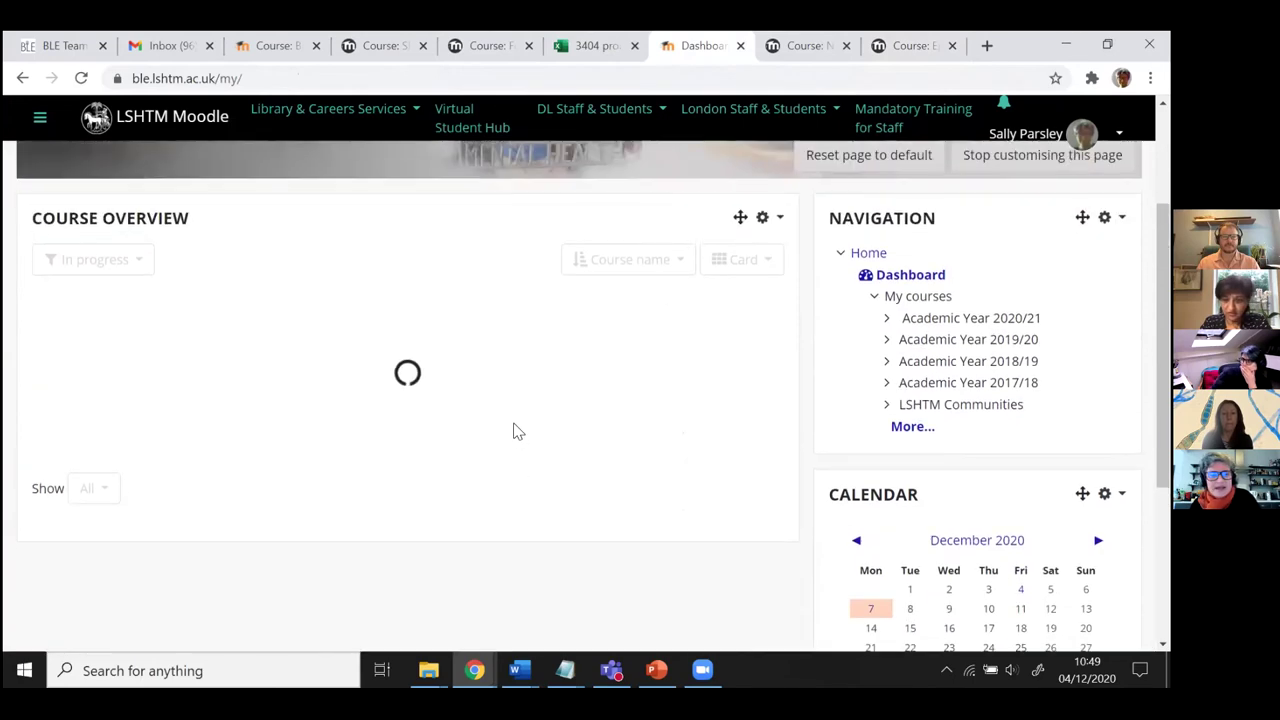
{"action": "scroll", "coordinate": [513, 430], "scroll_direction": "down", "scroll_amount": 2}
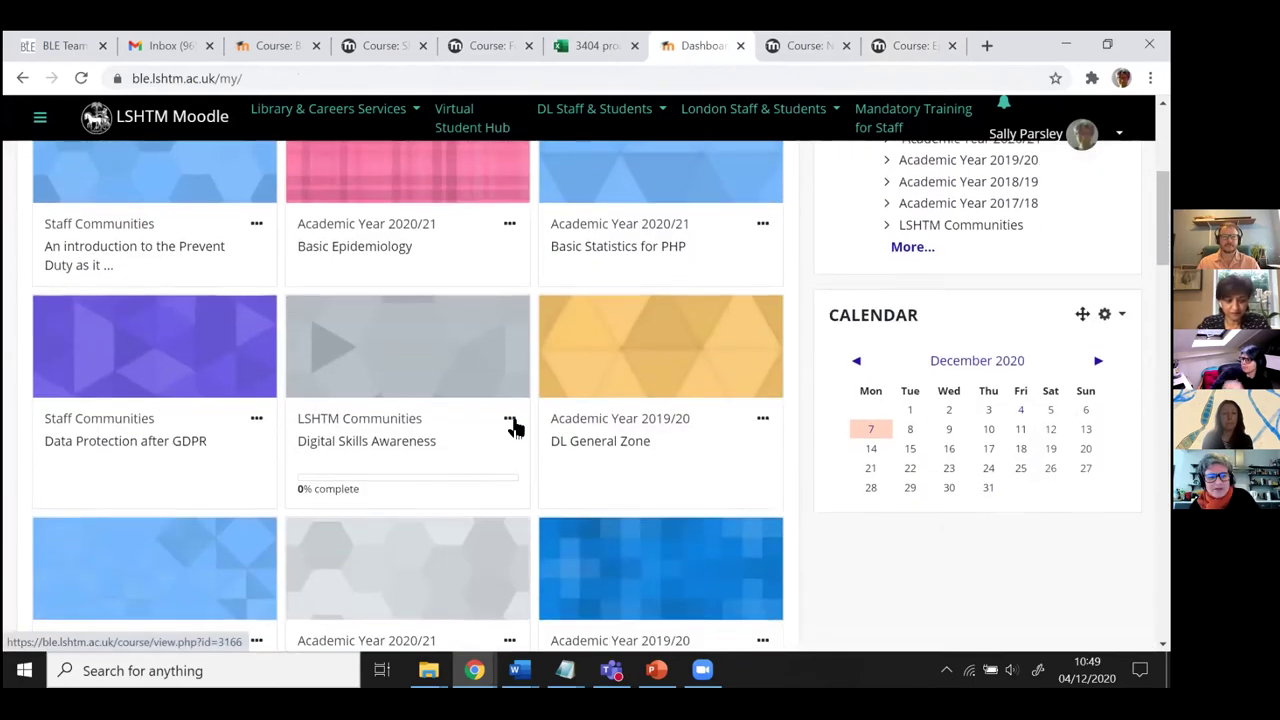
{"action": "scroll", "coordinate": [586, 414], "scroll_direction": "up", "scroll_amount": 1}
{"action": "scroll", "coordinate": [432, 417], "scroll_direction": "down", "scroll_amount": 4}
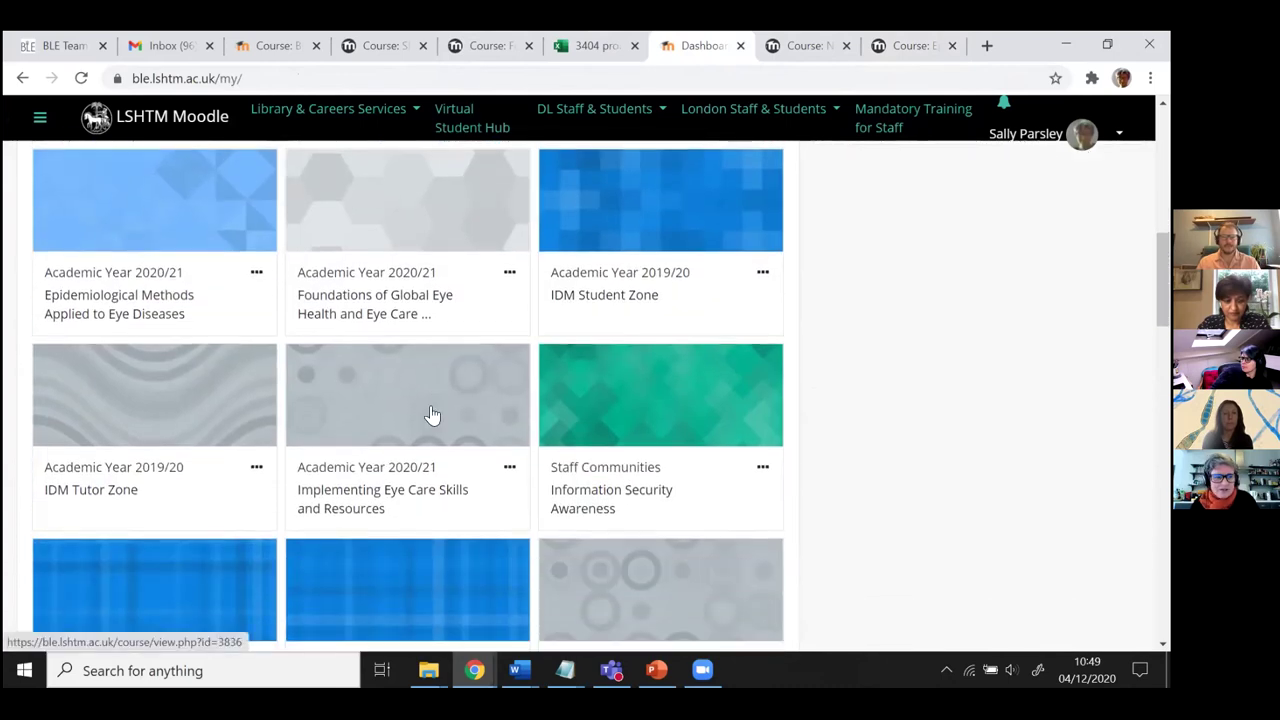
{"action": "scroll", "coordinate": [432, 415], "scroll_direction": "down", "scroll_amount": 3}
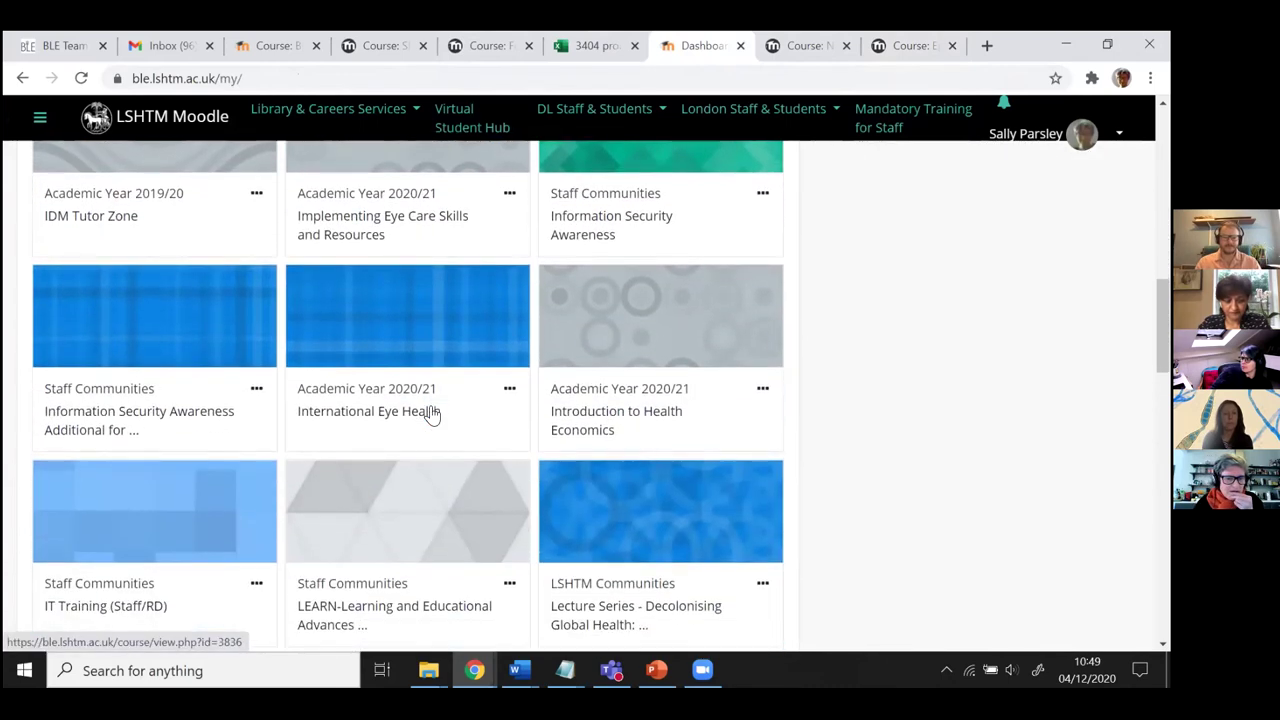
{"action": "scroll", "coordinate": [432, 412], "scroll_direction": "down", "scroll_amount": 6}
{"action": "scroll", "coordinate": [432, 412], "scroll_direction": "up", "scroll_amount": 9}
{"action": "scroll", "coordinate": [432, 412], "scroll_direction": "up", "scroll_amount": 7}
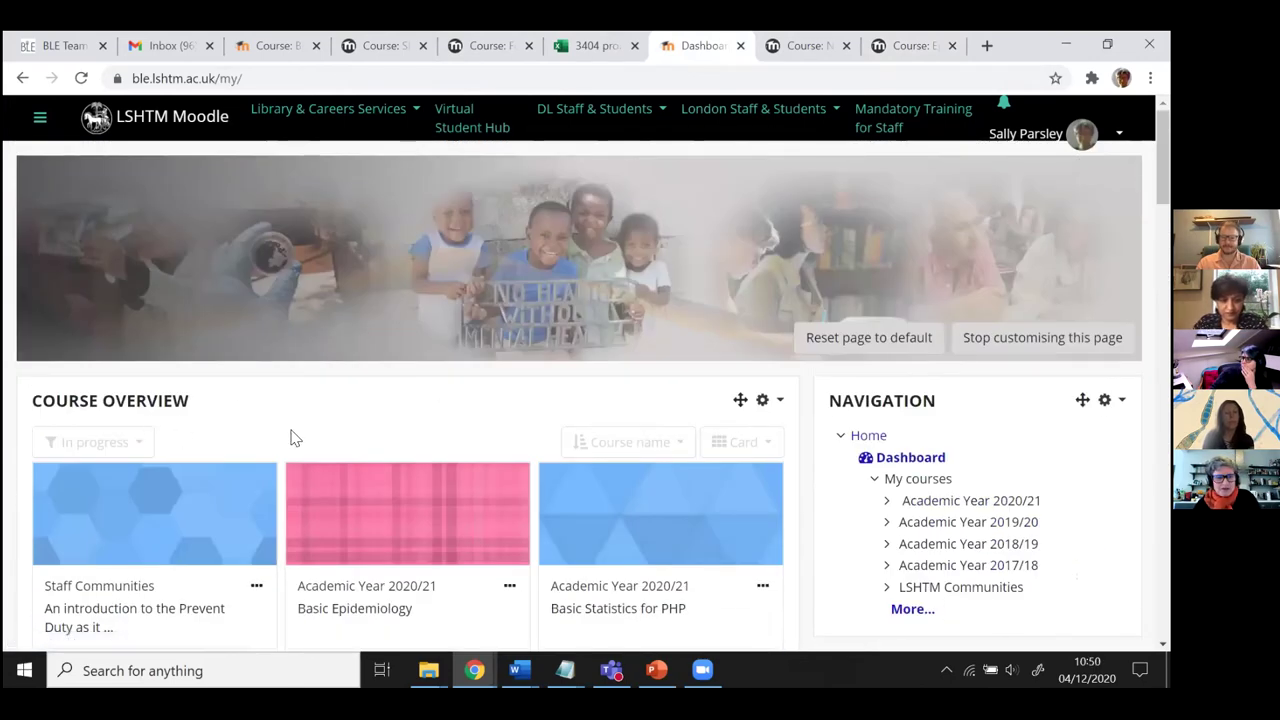
- List all my courses and expand Academic Year 2020/21 in the Navigation block
{"action": "scroll", "coordinate": [580, 468], "scroll_direction": "down", "scroll_amount": 10}
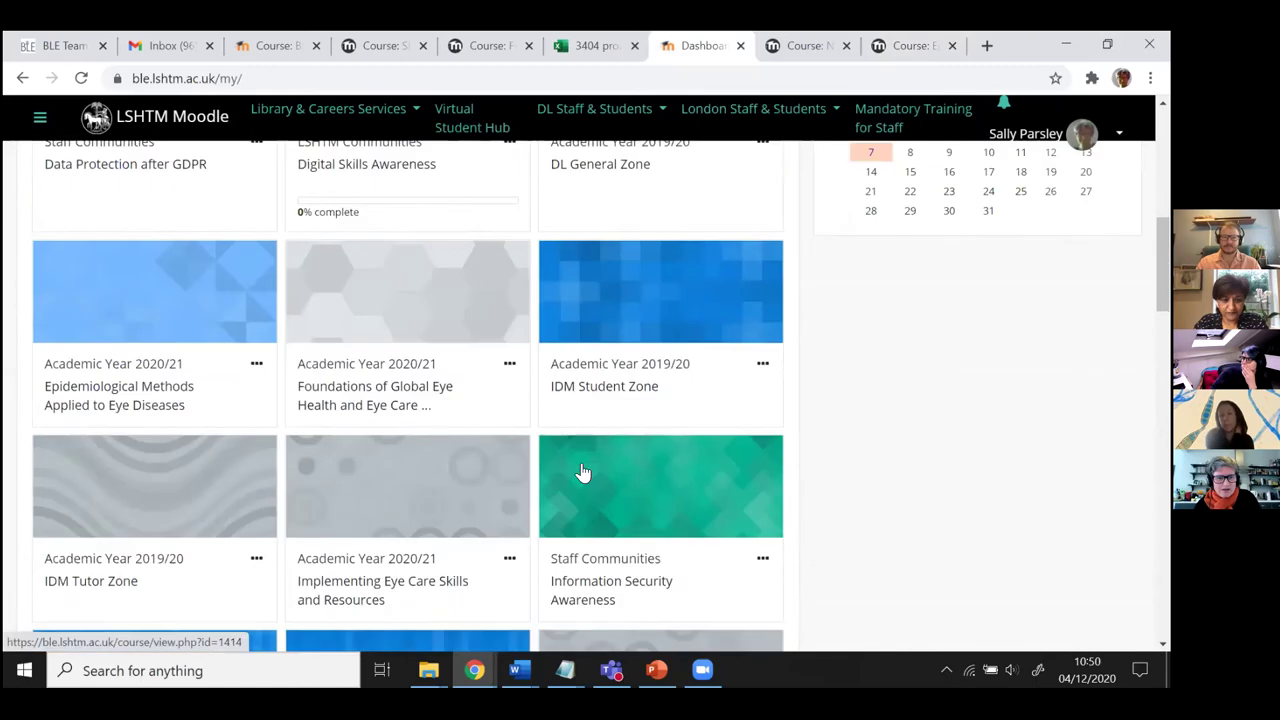
{"action": "scroll", "coordinate": [584, 468], "scroll_direction": "down", "scroll_amount": 10}
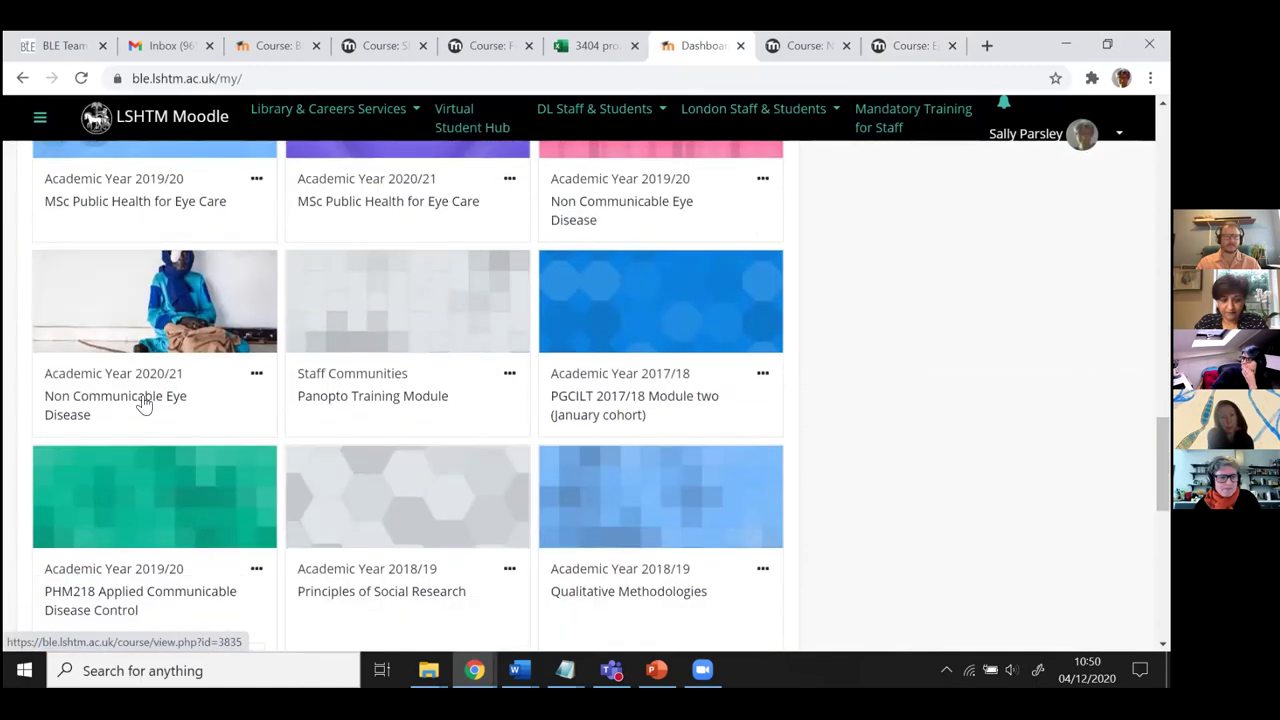
{"action": "scroll", "coordinate": [152, 404], "scroll_direction": "down", "scroll_amount": 3}
{"action": "scroll", "coordinate": [157, 402], "scroll_direction": "down", "scroll_amount": 5}
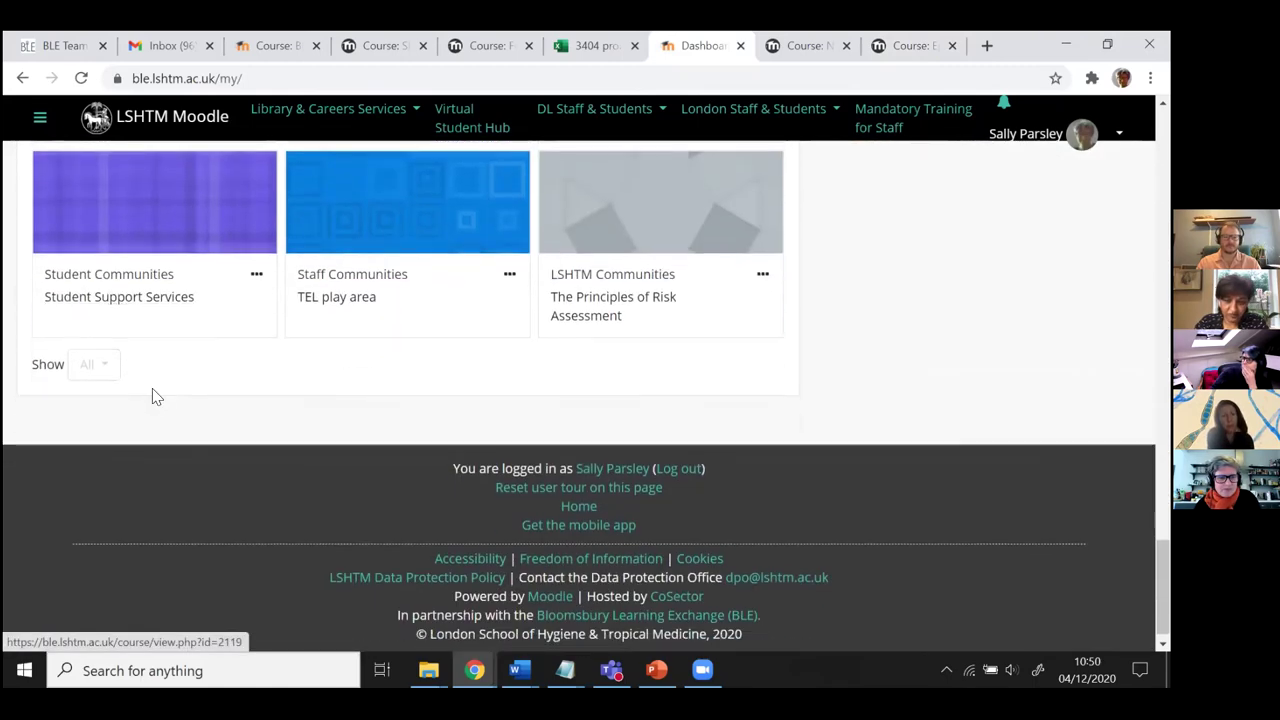
{"action": "scroll", "coordinate": [152, 395], "scroll_direction": "up", "scroll_amount": 1}
{"action": "scroll", "coordinate": [155, 396], "scroll_direction": "up", "scroll_amount": 15}
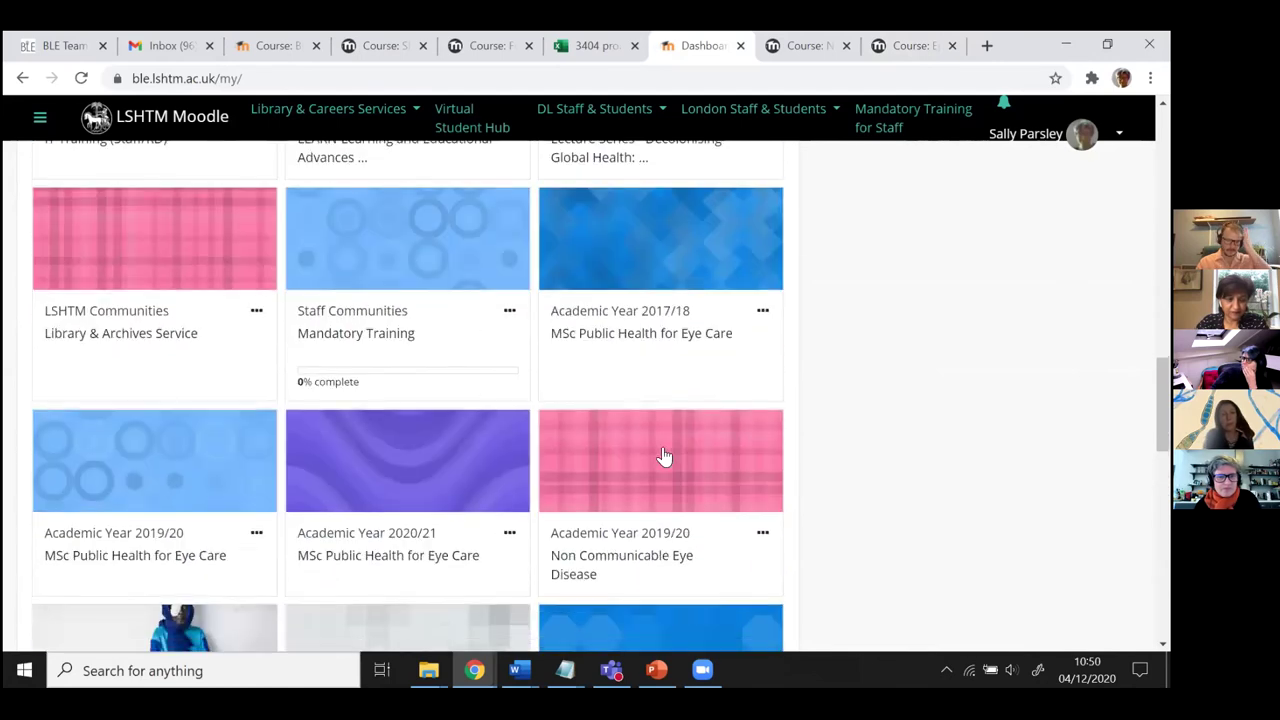
{"action": "scroll", "coordinate": [668, 420], "scroll_direction": "up", "scroll_amount": 10}
{"action": "scroll", "coordinate": [886, 459], "scroll_direction": "down", "scroll_amount": 2}
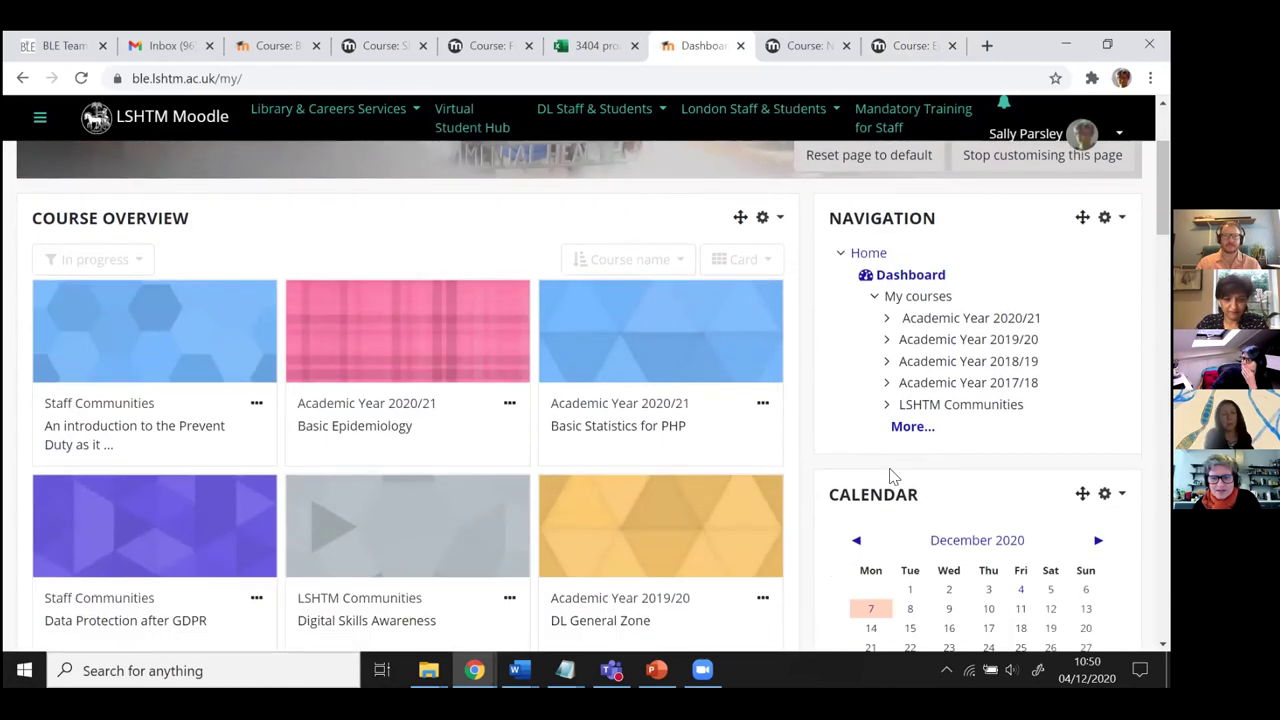
{"action": "left_click", "coordinate": [905, 428]}
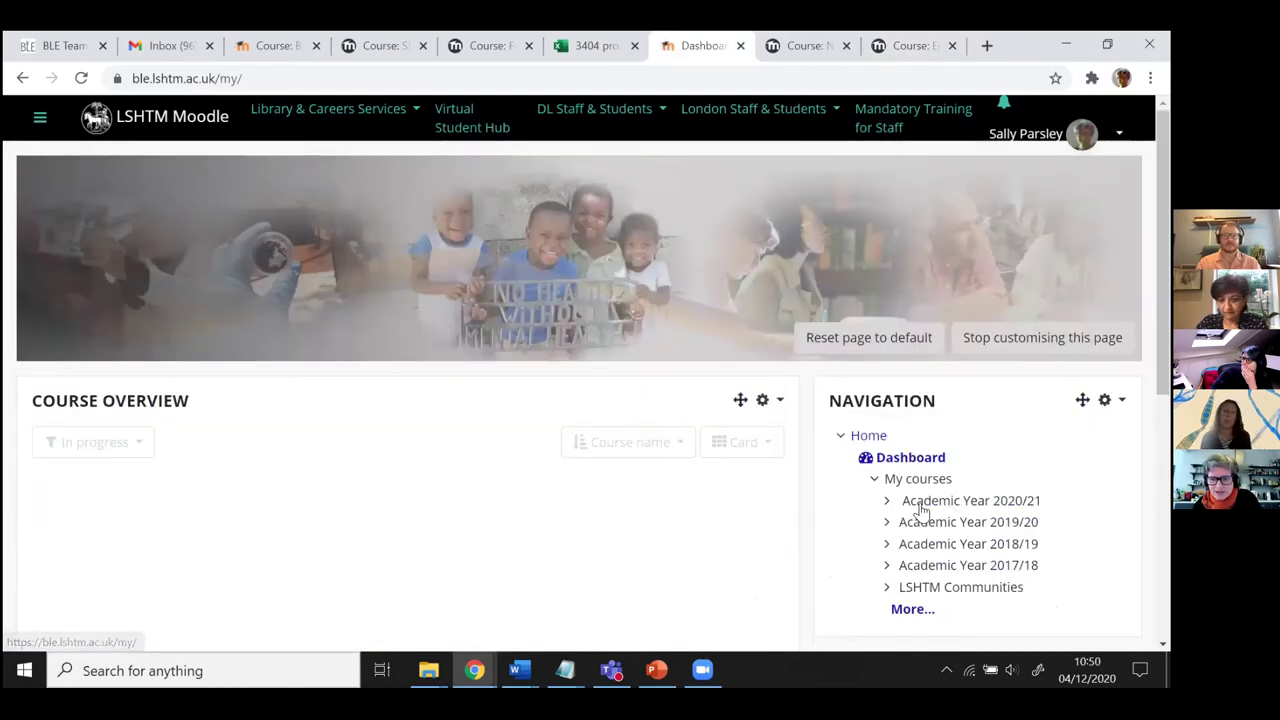
{"action": "left_click", "coordinate": [920, 506]}
{"action": "scroll", "coordinate": [920, 506], "scroll_direction": "down", "scroll_amount": 3}
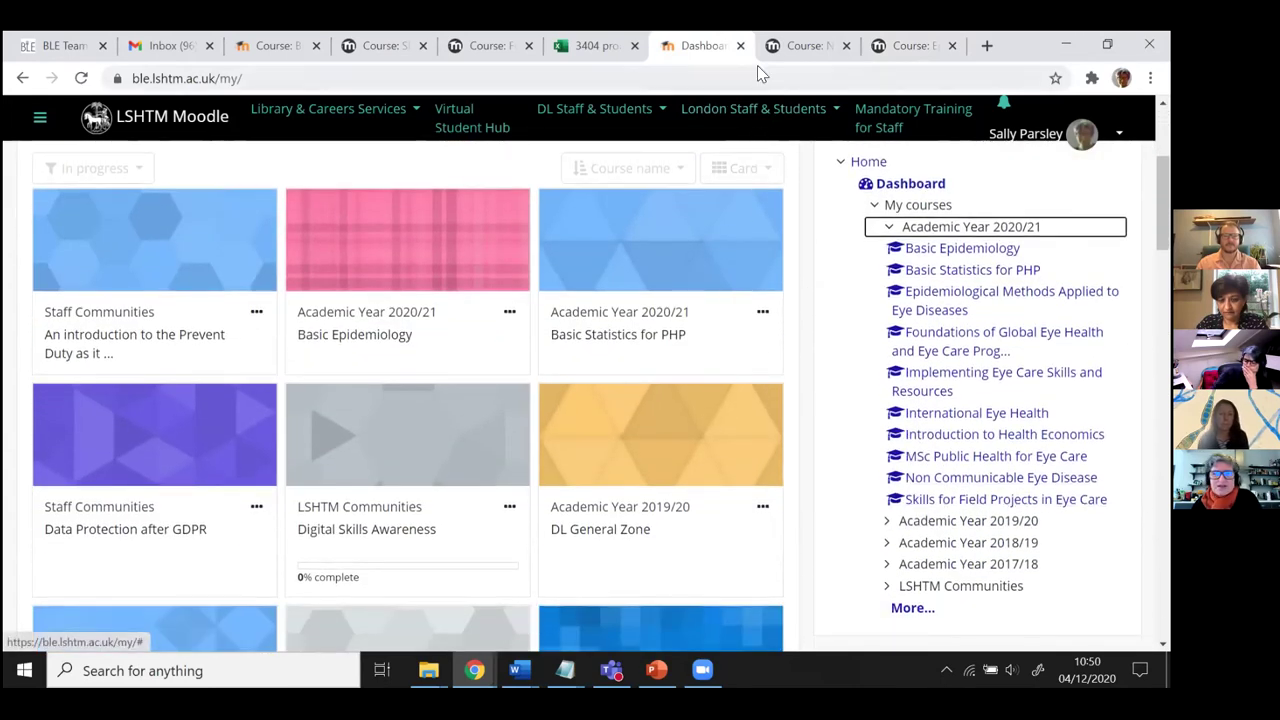
- In Skills for Field Projects in Eye Care, open section '1. Asking the right research questions', then its 1.6 Bronoland forum
{"action": "left_click", "coordinate": [352, 47]}
{"action": "scroll", "coordinate": [290, 235], "scroll_direction": "down", "scroll_amount": 3}
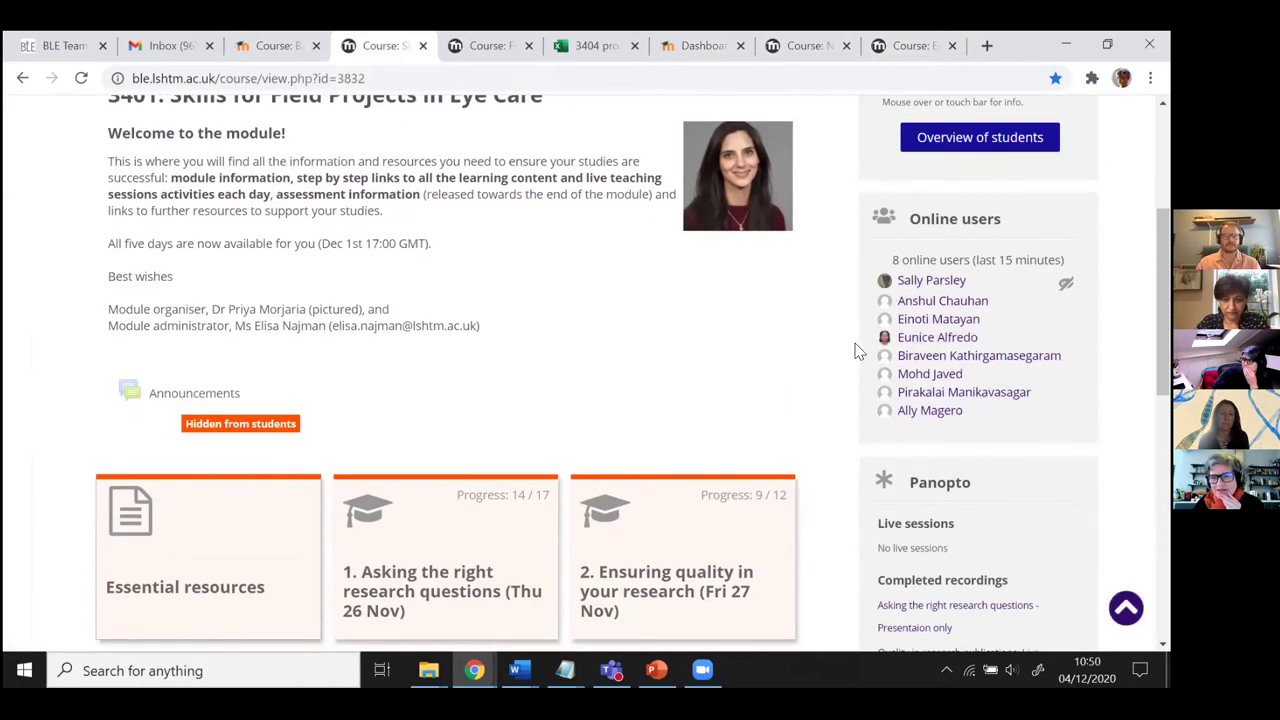
{"action": "scroll", "coordinate": [280, 383], "scroll_direction": "down", "scroll_amount": 4}
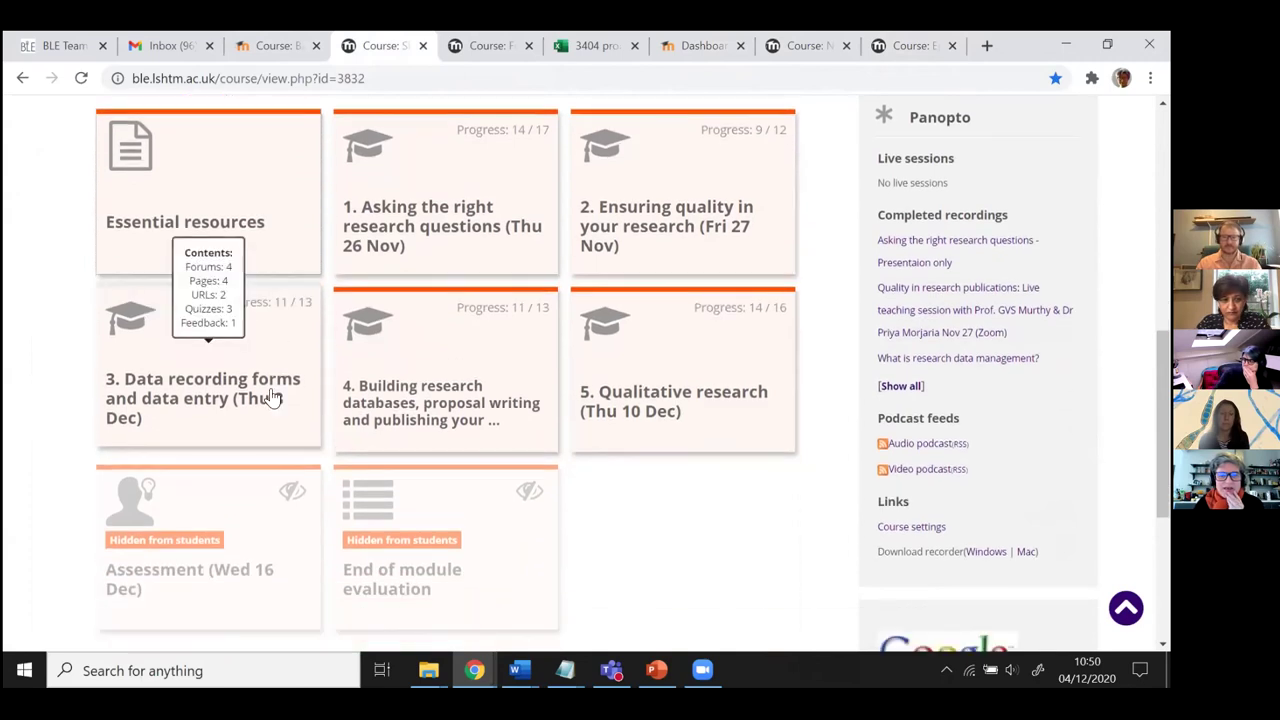
{"action": "left_click", "coordinate": [408, 266]}
{"action": "scroll", "coordinate": [395, 412], "scroll_direction": "down", "scroll_amount": 6}
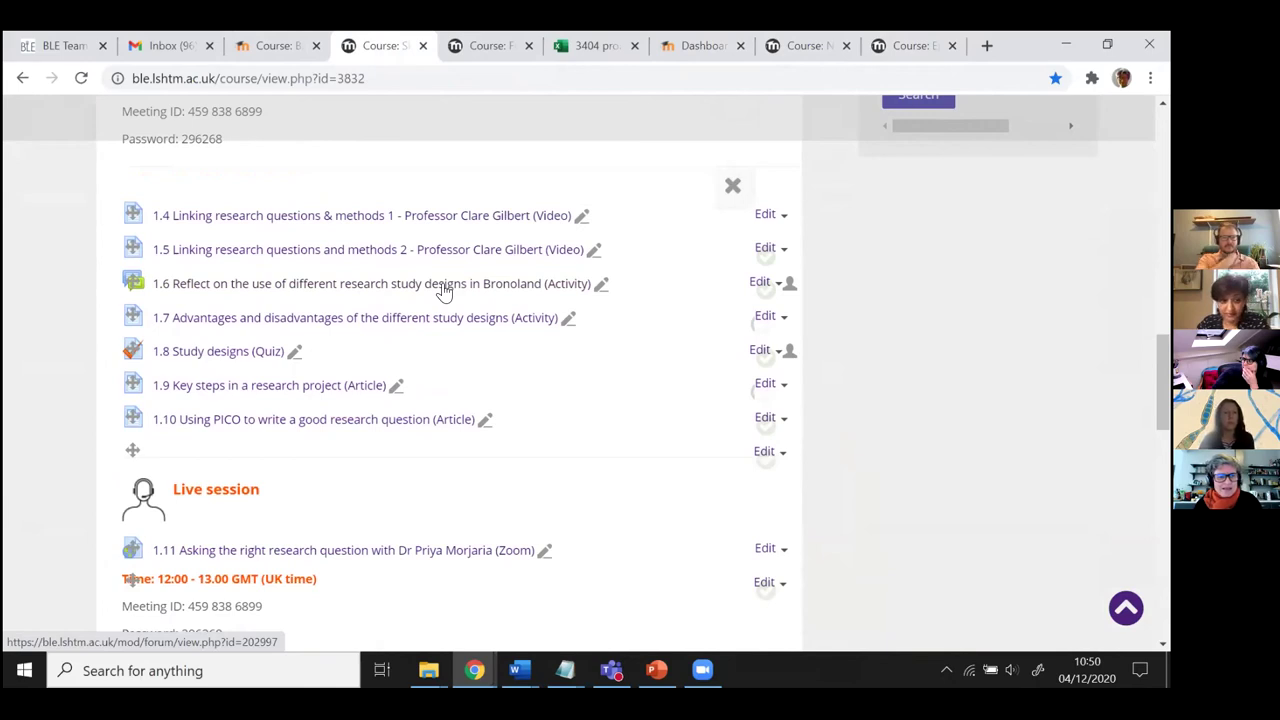
{"action": "left_click", "coordinate": [444, 289]}
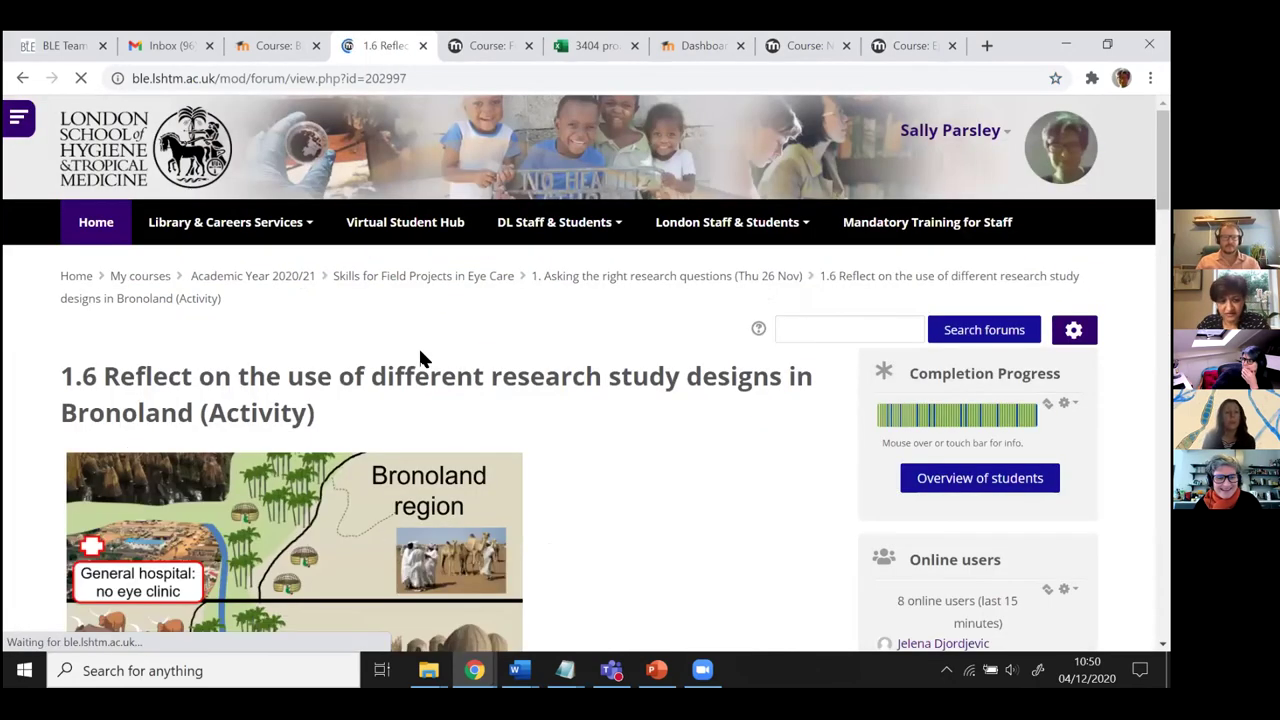
{"action": "scroll", "coordinate": [420, 358], "scroll_direction": "down", "scroll_amount": 5}
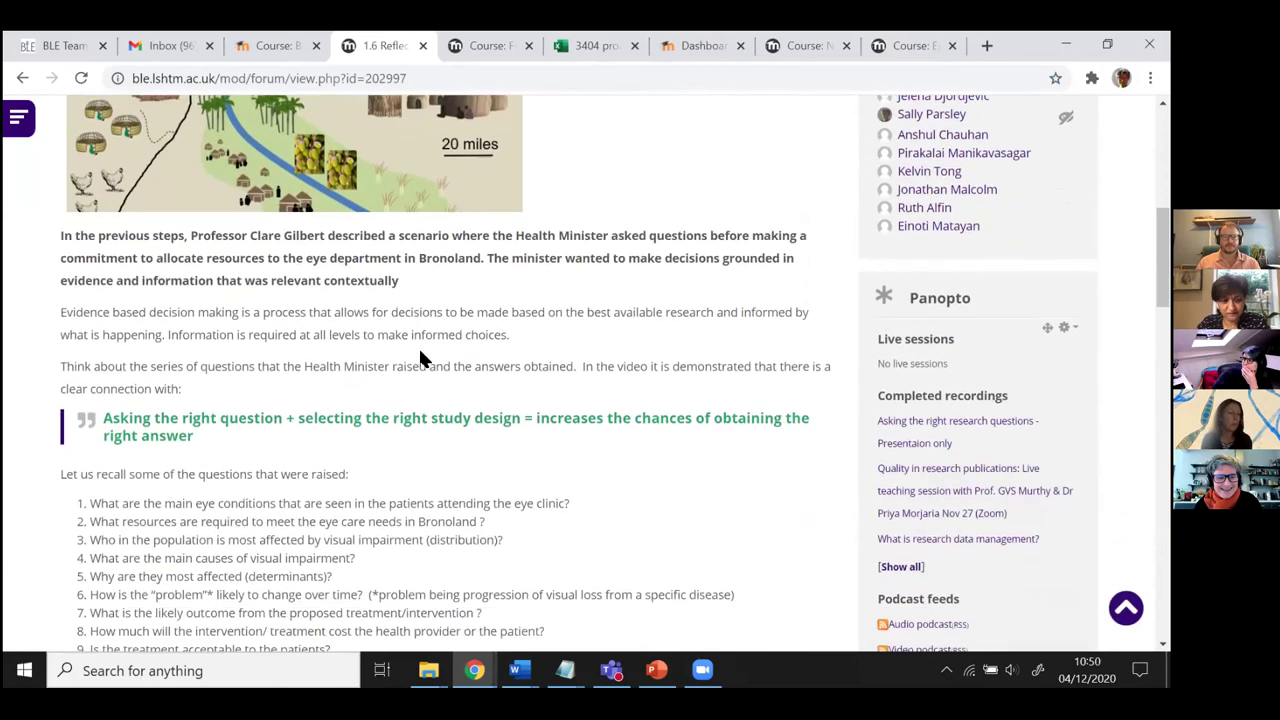
{"action": "scroll", "coordinate": [420, 358], "scroll_direction": "down", "scroll_amount": 5}
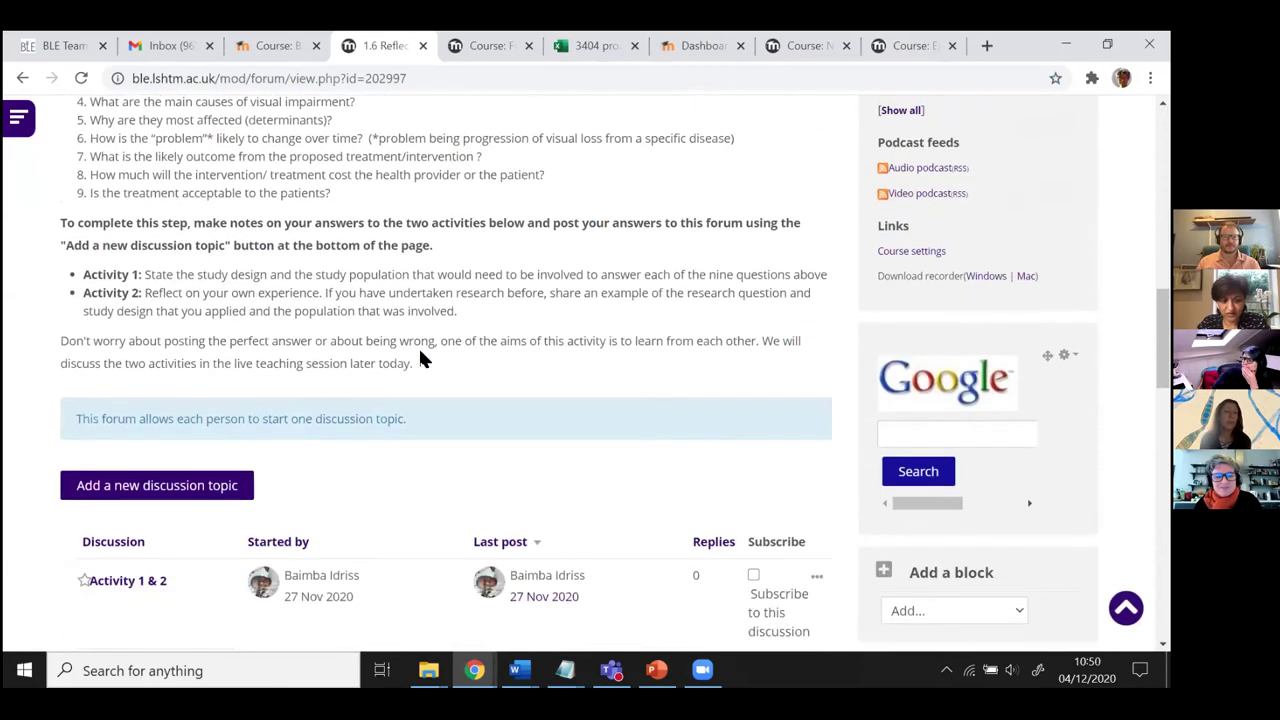
{"action": "scroll", "coordinate": [420, 358], "scroll_direction": "down", "scroll_amount": 1}
{"action": "scroll", "coordinate": [420, 358], "scroll_direction": "up", "scroll_amount": 4}
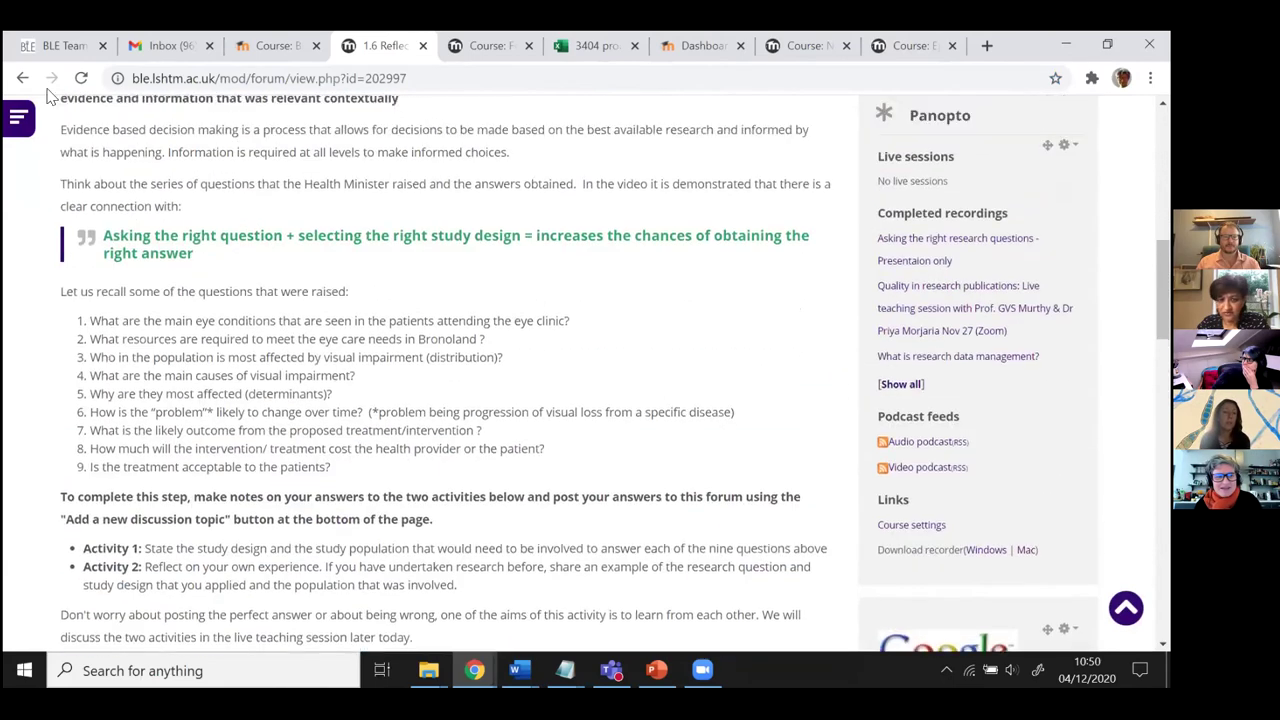
- Return to the course, open section 1's 1.8 Study designs quiz and its gear menu
{"action": "key", "text": "alt+Left"}
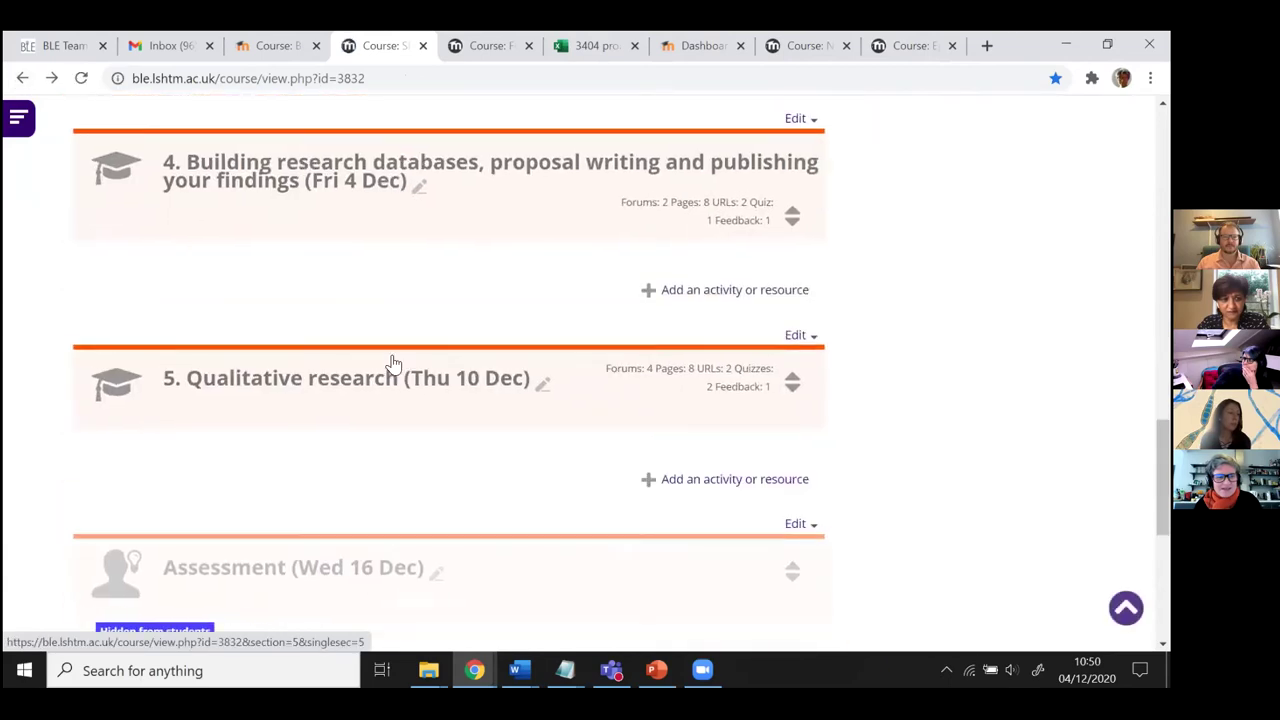
{"action": "scroll", "coordinate": [395, 360], "scroll_direction": "up", "scroll_amount": 5}
{"action": "scroll", "coordinate": [395, 363], "scroll_direction": "up", "scroll_amount": 4}
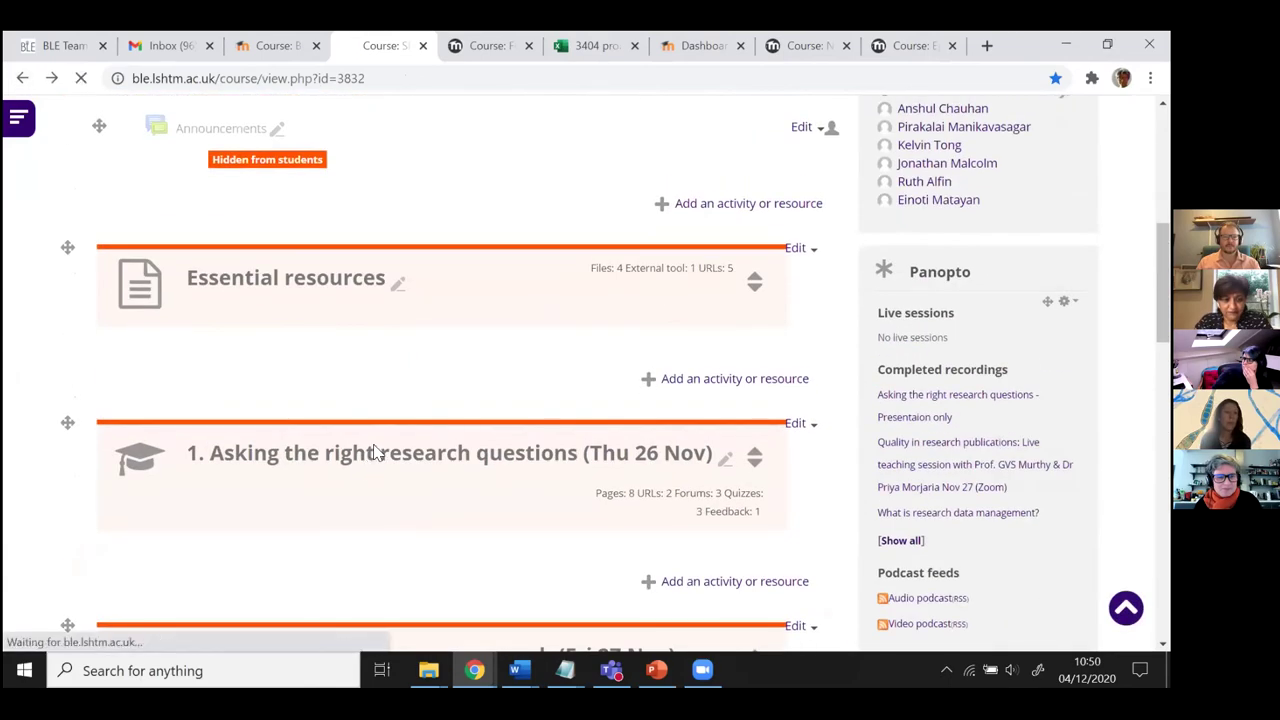
{"action": "left_click", "coordinate": [371, 457]}
{"action": "scroll", "coordinate": [375, 454], "scroll_direction": "down", "scroll_amount": 6}
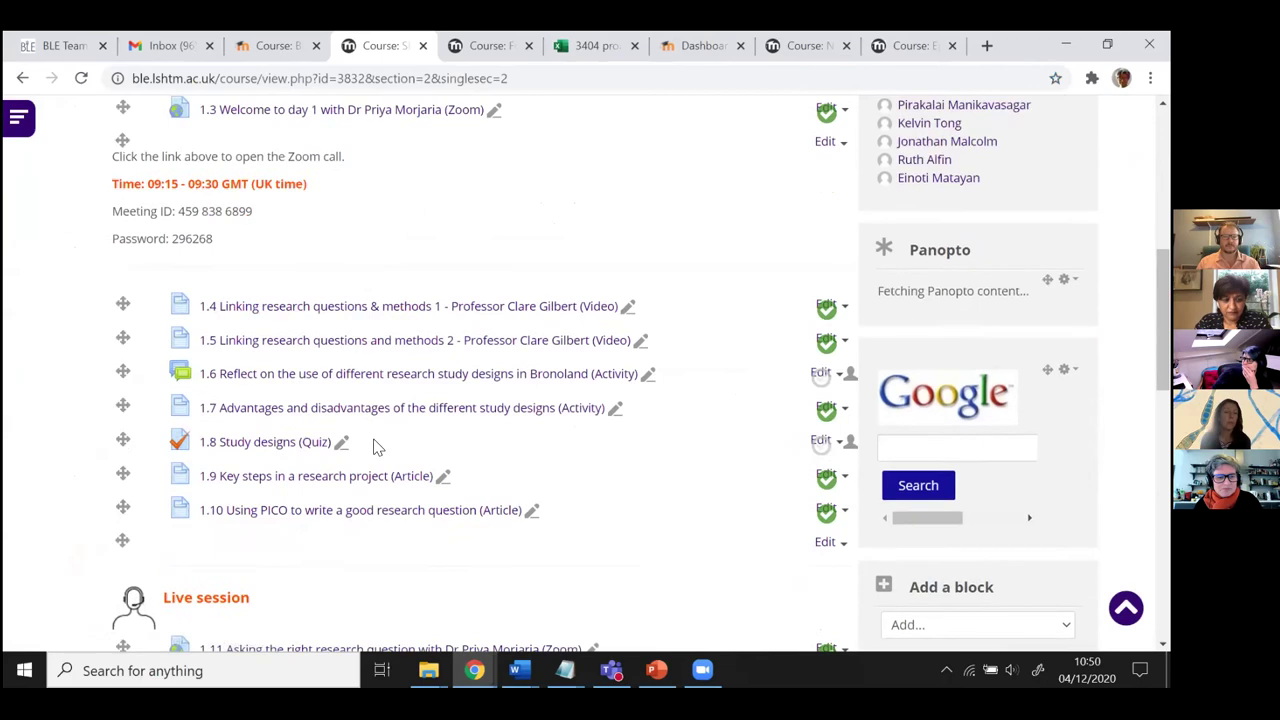
{"action": "left_click", "coordinate": [250, 356]}
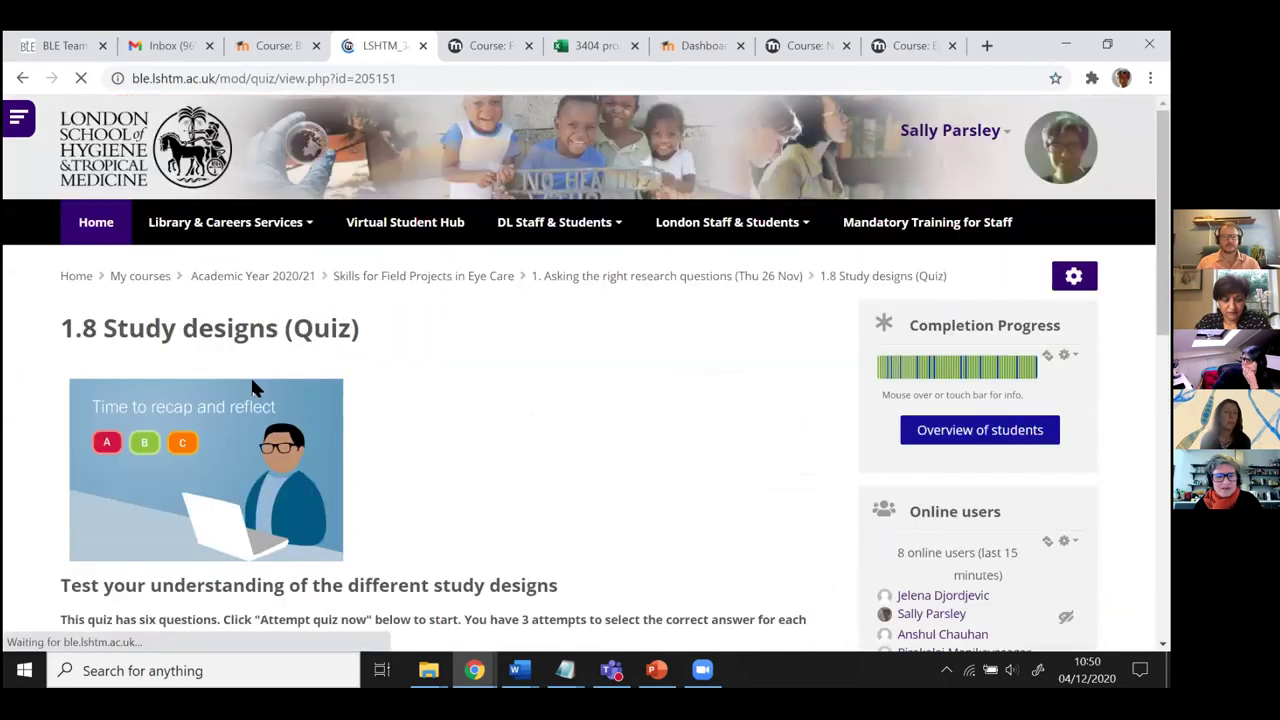
{"action": "scroll", "coordinate": [253, 378], "scroll_direction": "down", "scroll_amount": 2}
{"action": "scroll", "coordinate": [255, 383], "scroll_direction": "up", "scroll_amount": 1}
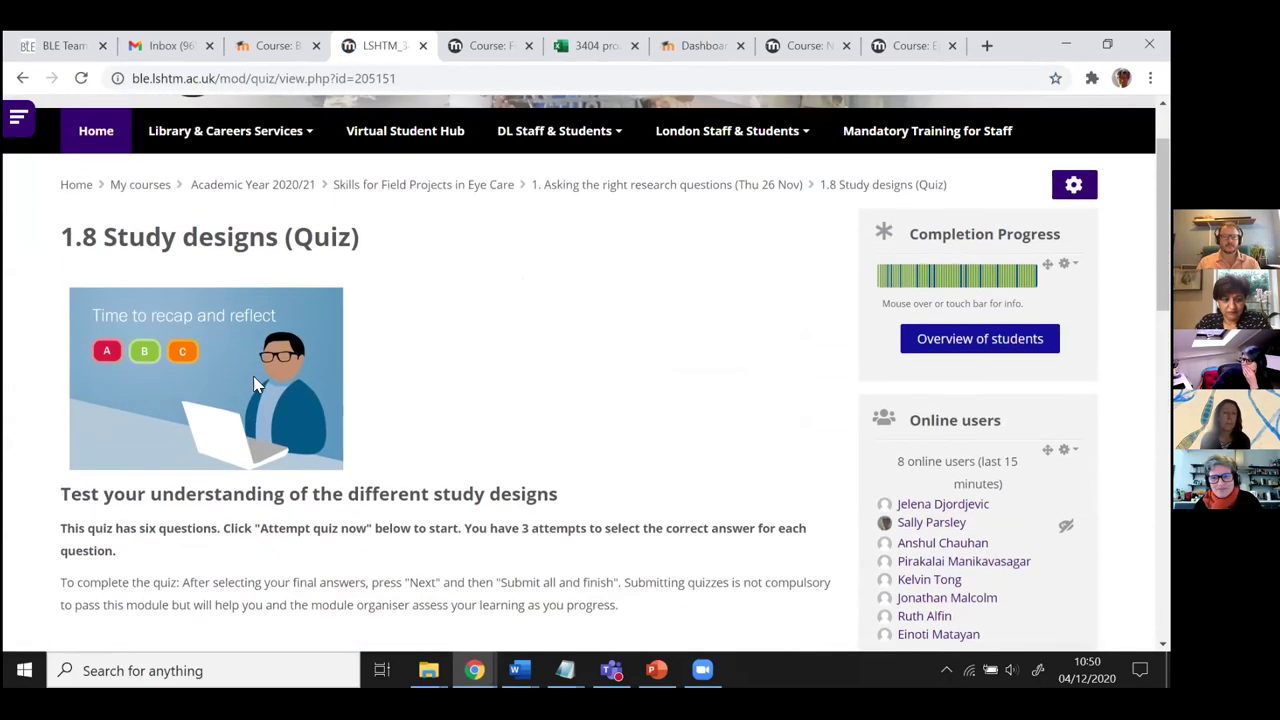
{"action": "scroll", "coordinate": [533, 395], "scroll_direction": "down", "scroll_amount": 2}
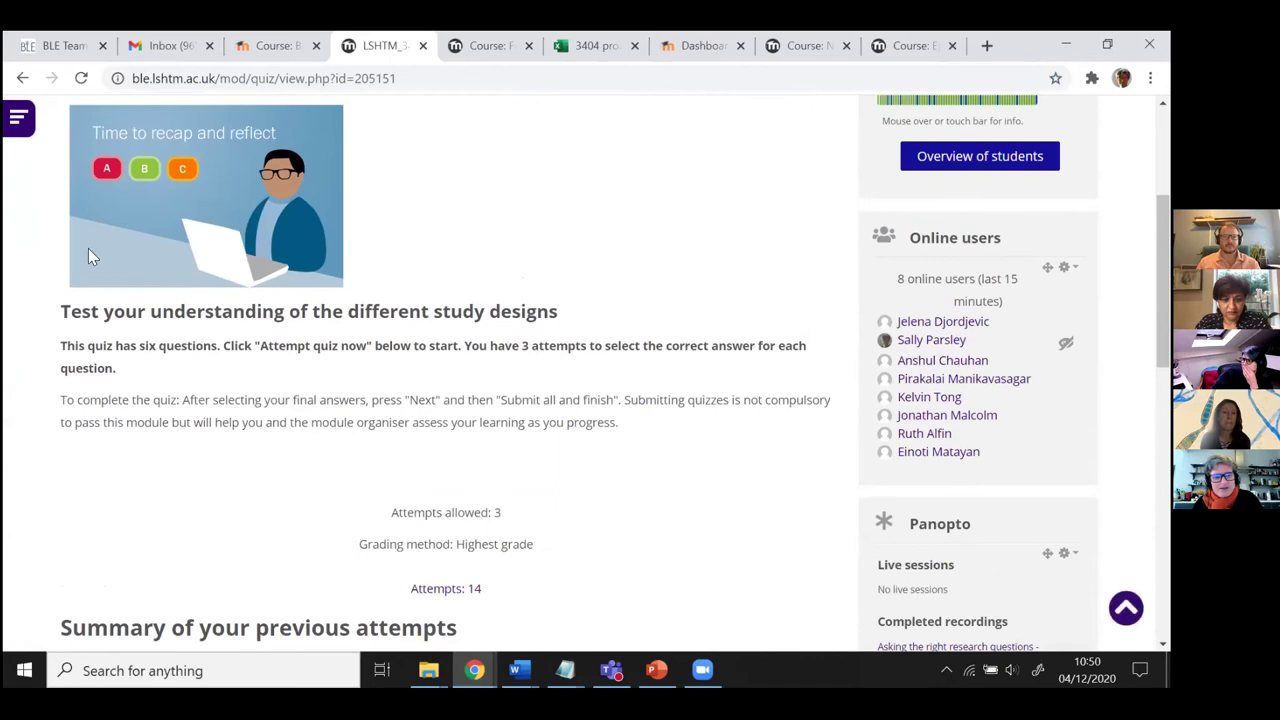
{"action": "scroll", "coordinate": [494, 346], "scroll_direction": "up", "scroll_amount": 1}
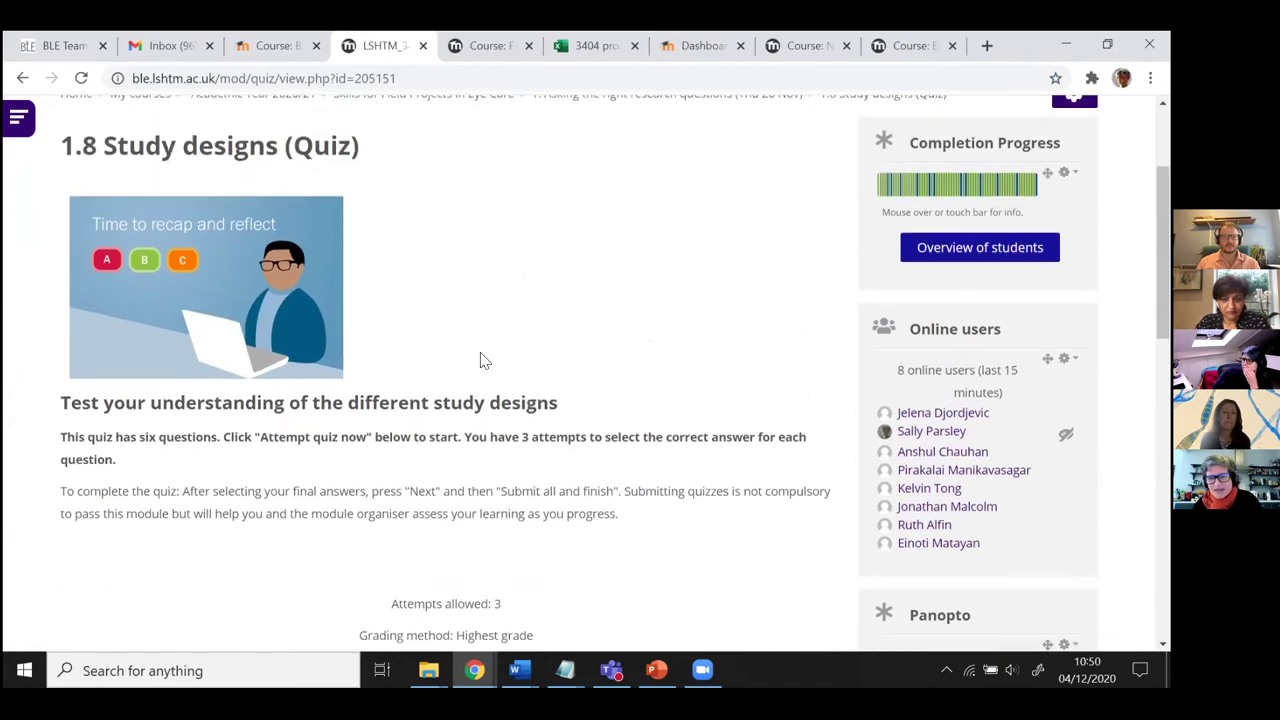
{"action": "scroll", "coordinate": [447, 361], "scroll_direction": "up", "scroll_amount": 2}
{"action": "left_click", "coordinate": [1074, 276]}
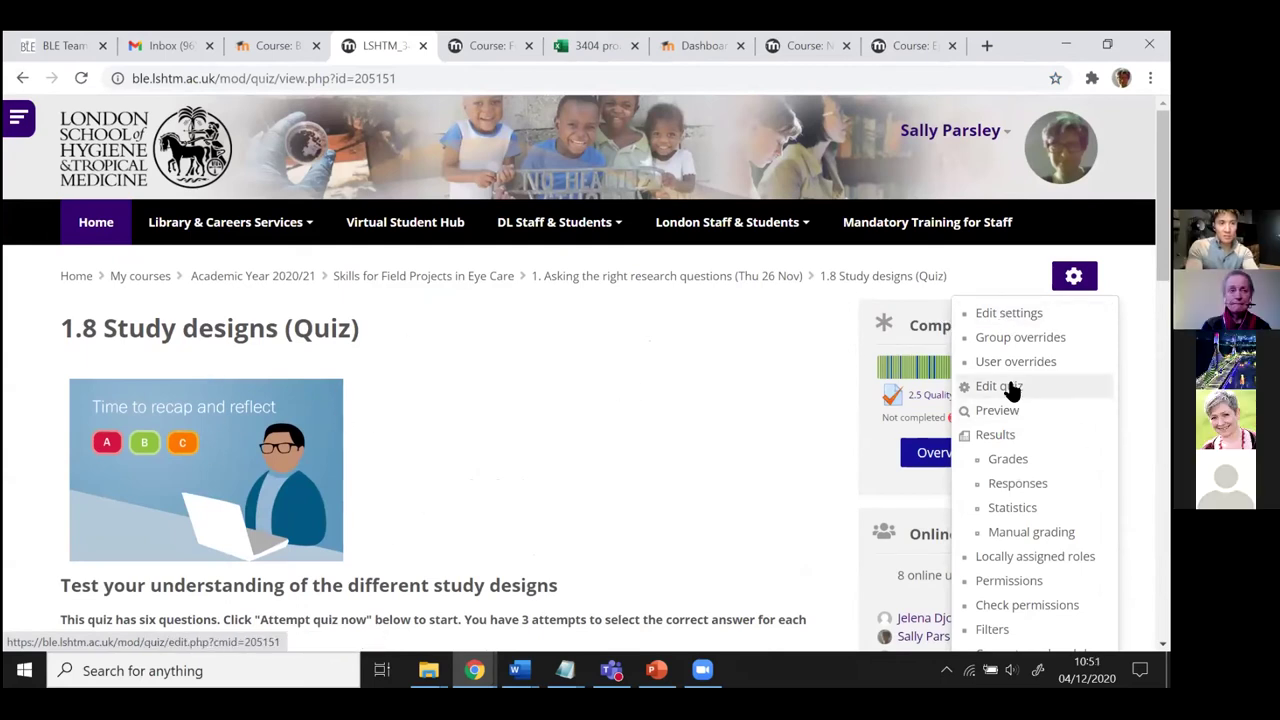
{"action": "left_click", "coordinate": [1012, 313]}
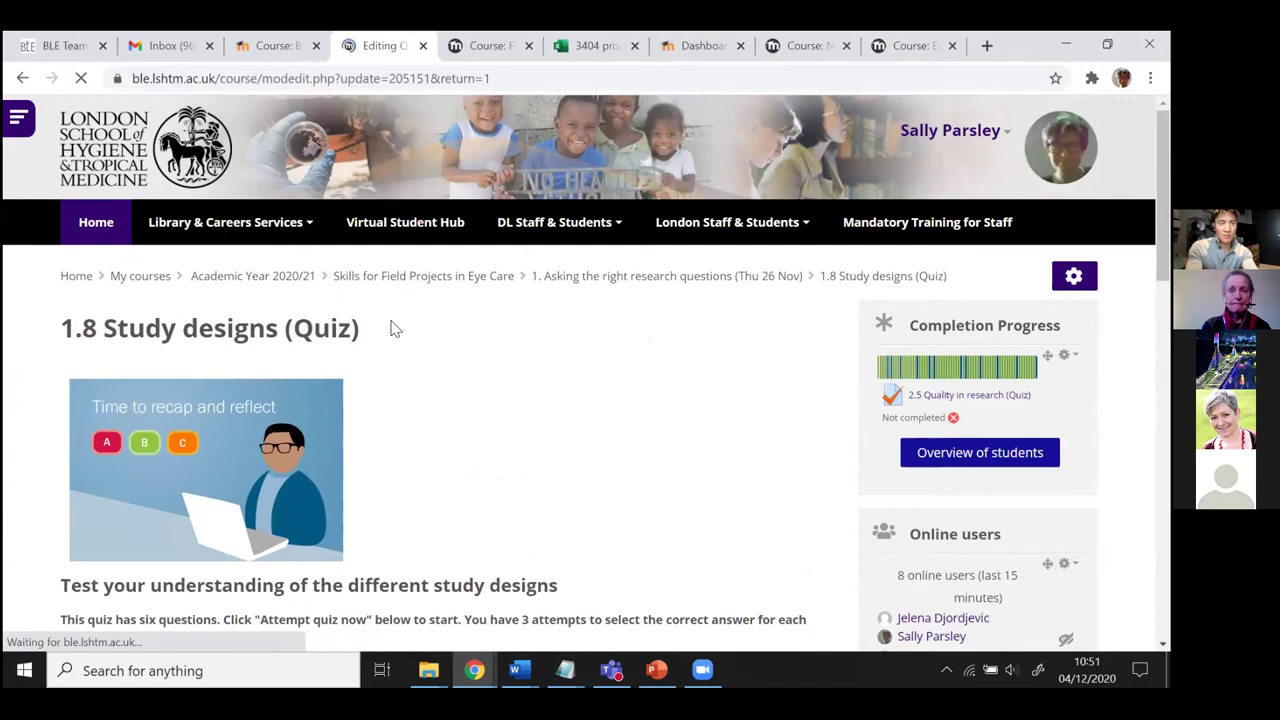
{"action": "scroll", "coordinate": [392, 325], "scroll_direction": "down", "scroll_amount": 5}
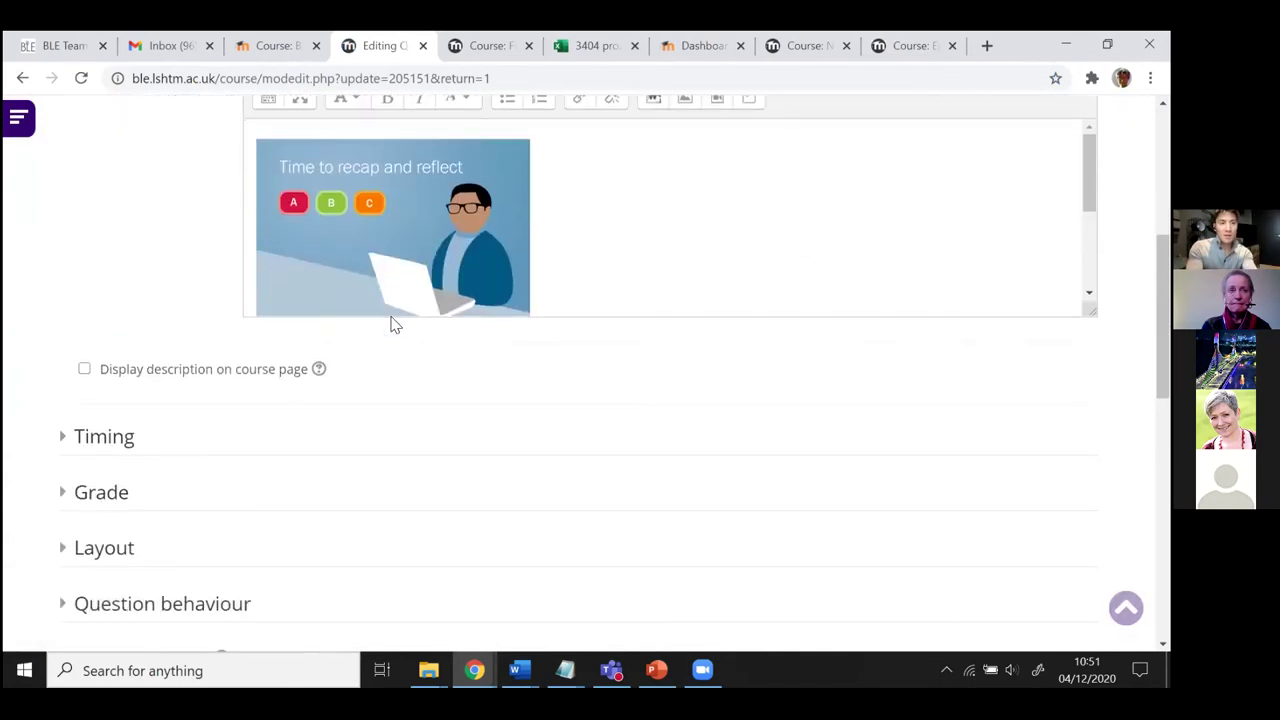
{"action": "scroll", "coordinate": [400, 240], "scroll_direction": "down", "scroll_amount": 2}
{"action": "scroll", "coordinate": [395, 264], "scroll_direction": "up", "scroll_amount": 1}
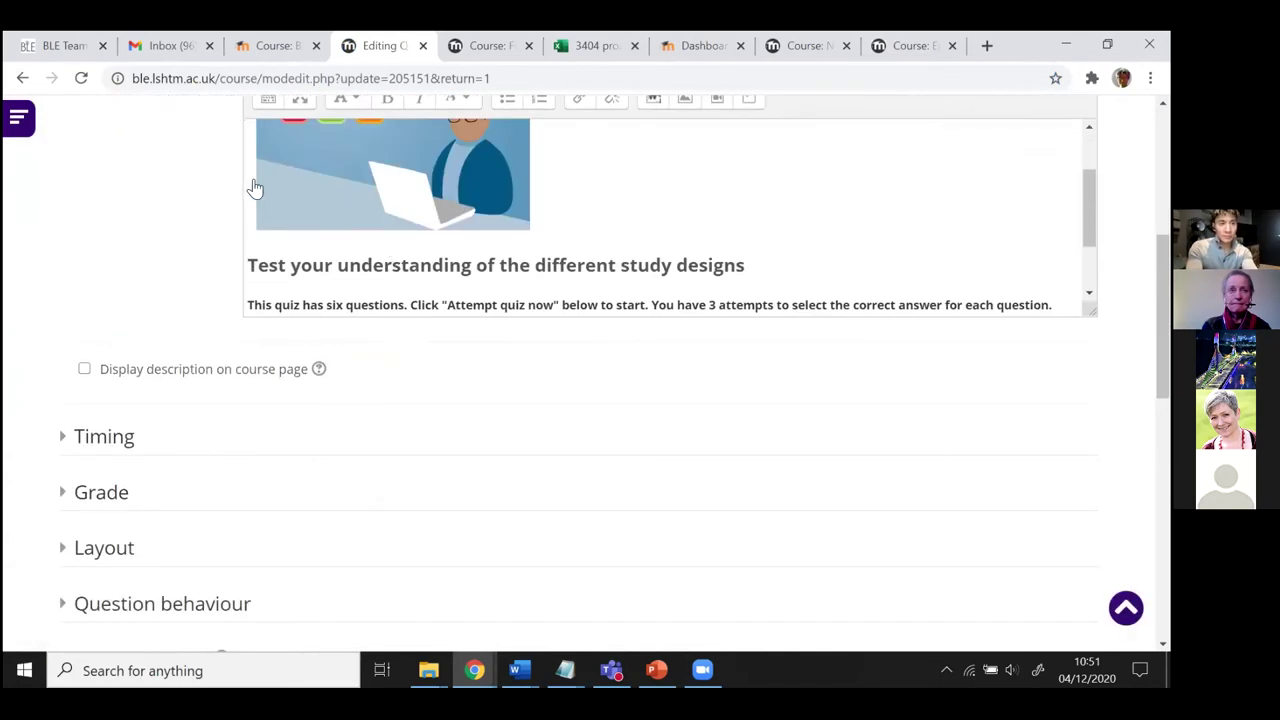
{"action": "scroll", "coordinate": [214, 260], "scroll_direction": "up", "scroll_amount": 2}
{"action": "left_click", "coordinate": [429, 285]}
{"action": "left_click", "coordinate": [268, 188]}
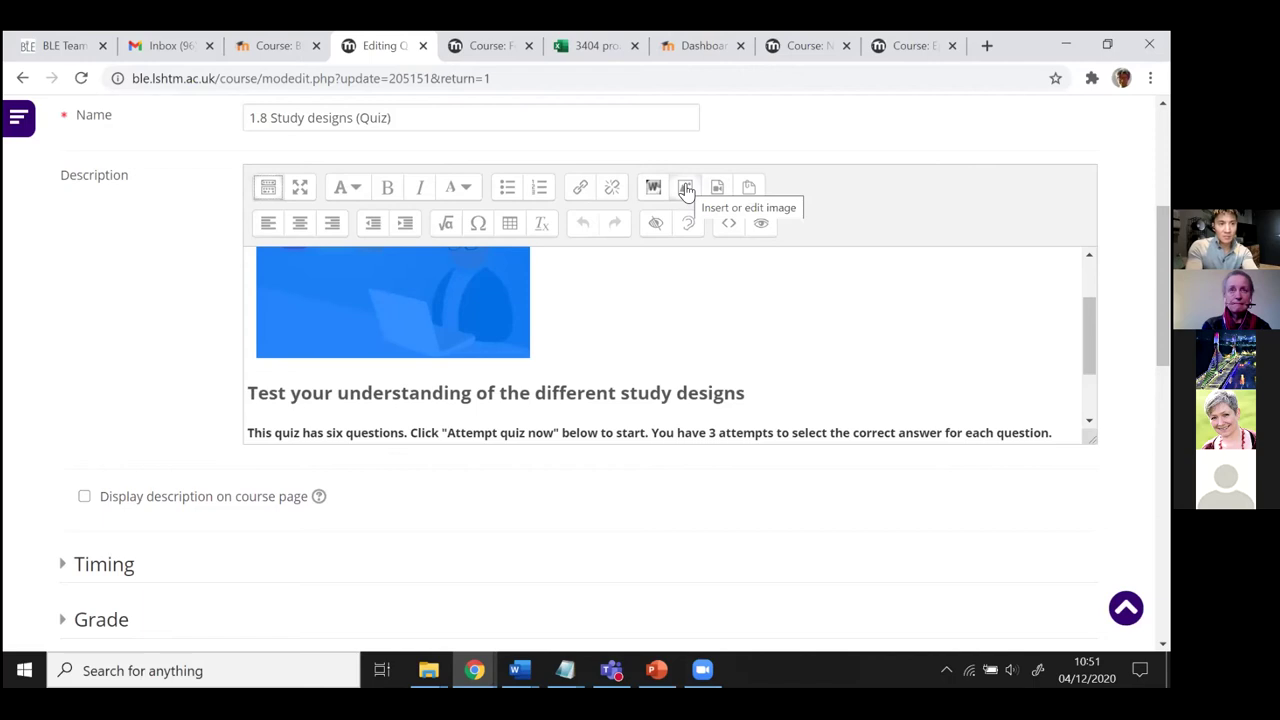
{"action": "left_click", "coordinate": [269, 190]}
{"action": "scroll", "coordinate": [708, 357], "scroll_direction": "up", "scroll_amount": 3}
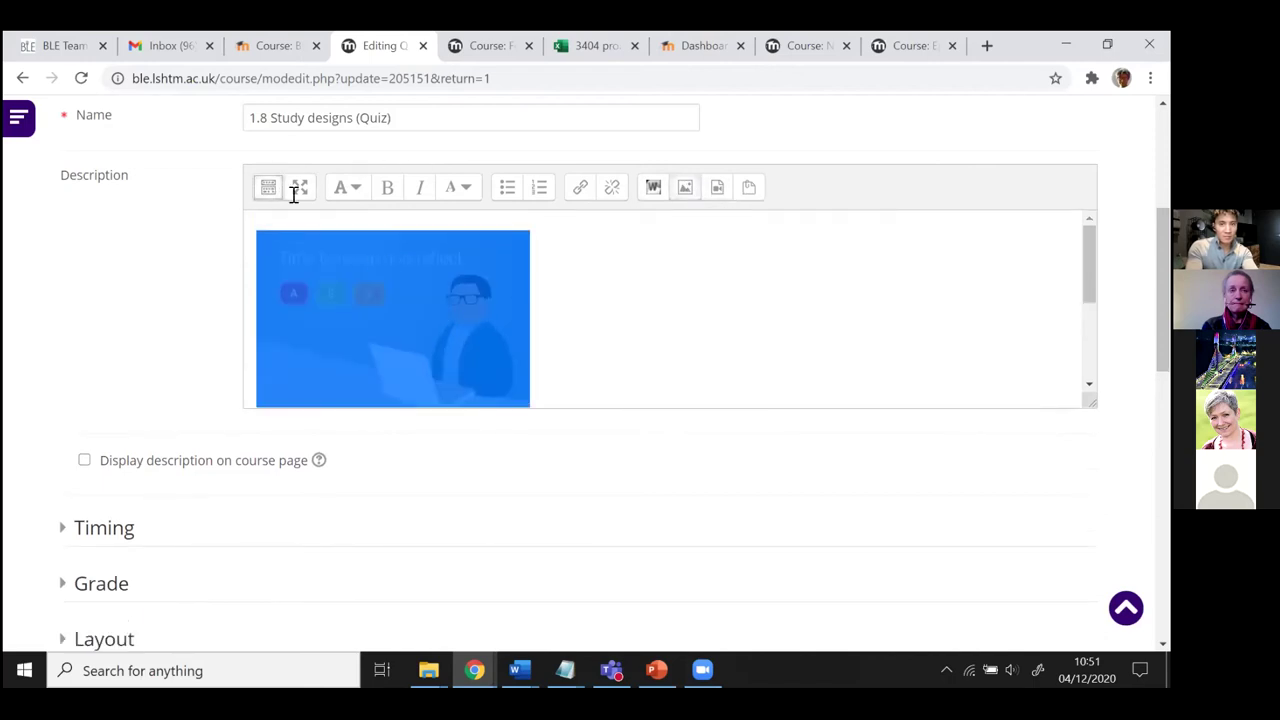
{"action": "left_click", "coordinate": [22, 78]}
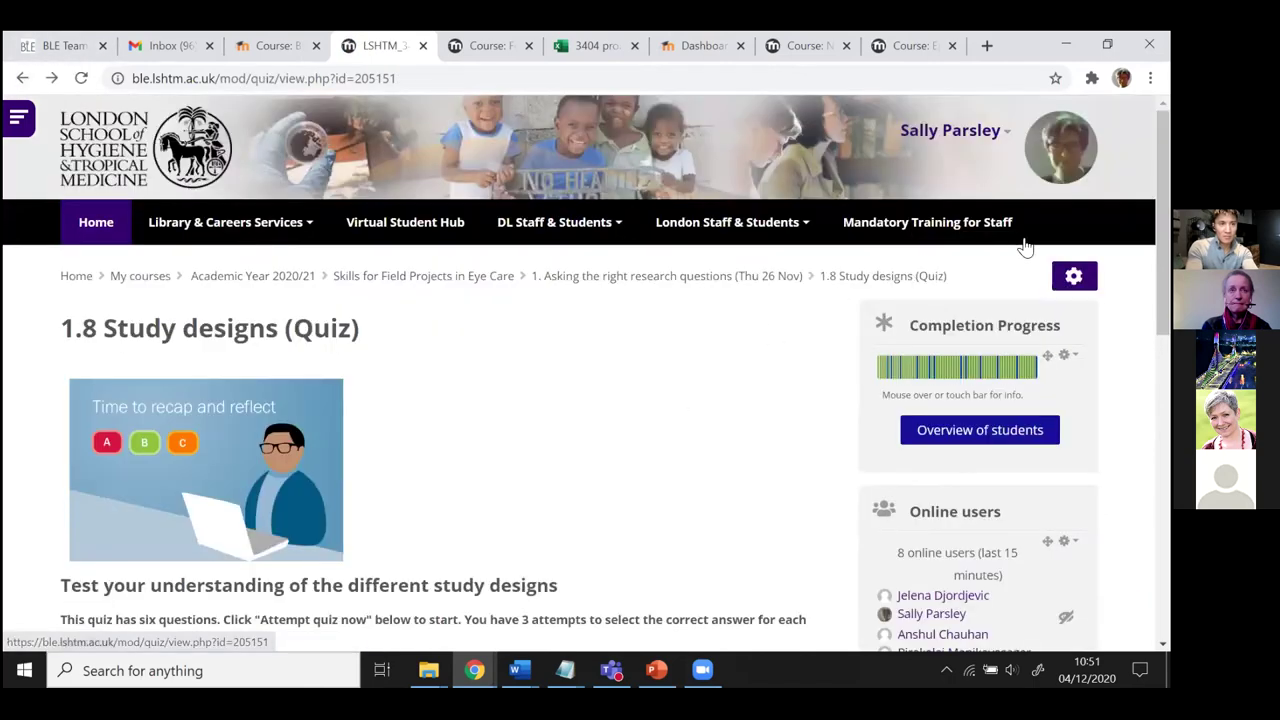
{"action": "left_click", "coordinate": [1074, 276]}
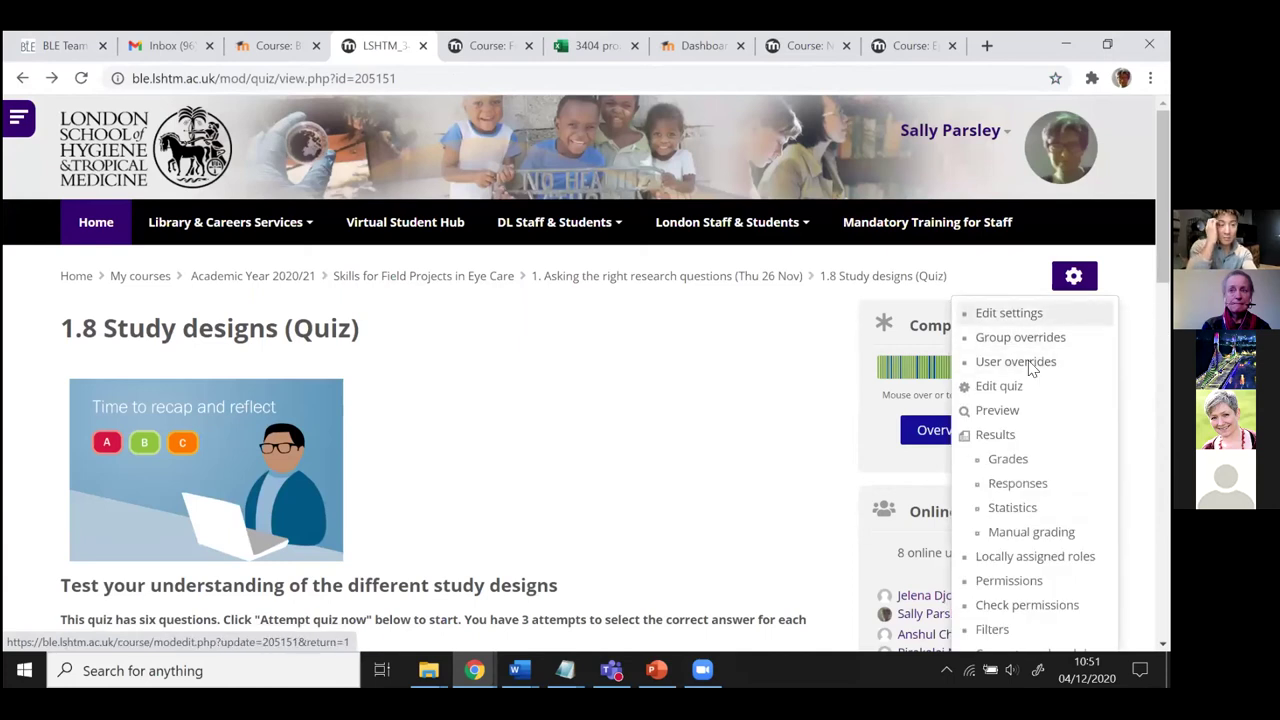
- Open the 1.8 Study designs quiz's question list and start editing Q3
{"action": "left_click", "coordinate": [996, 386]}
{"action": "scroll", "coordinate": [452, 425], "scroll_direction": "down", "scroll_amount": 1}
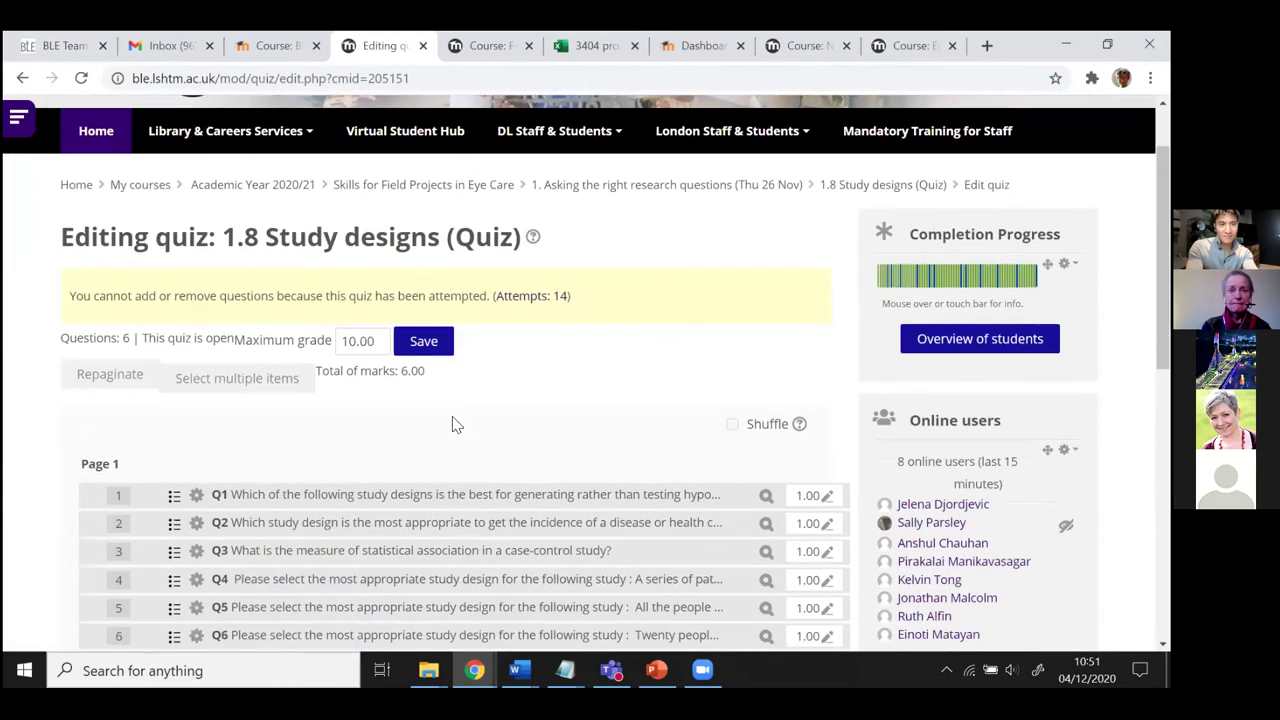
{"action": "scroll", "coordinate": [443, 444], "scroll_direction": "down", "scroll_amount": 2}
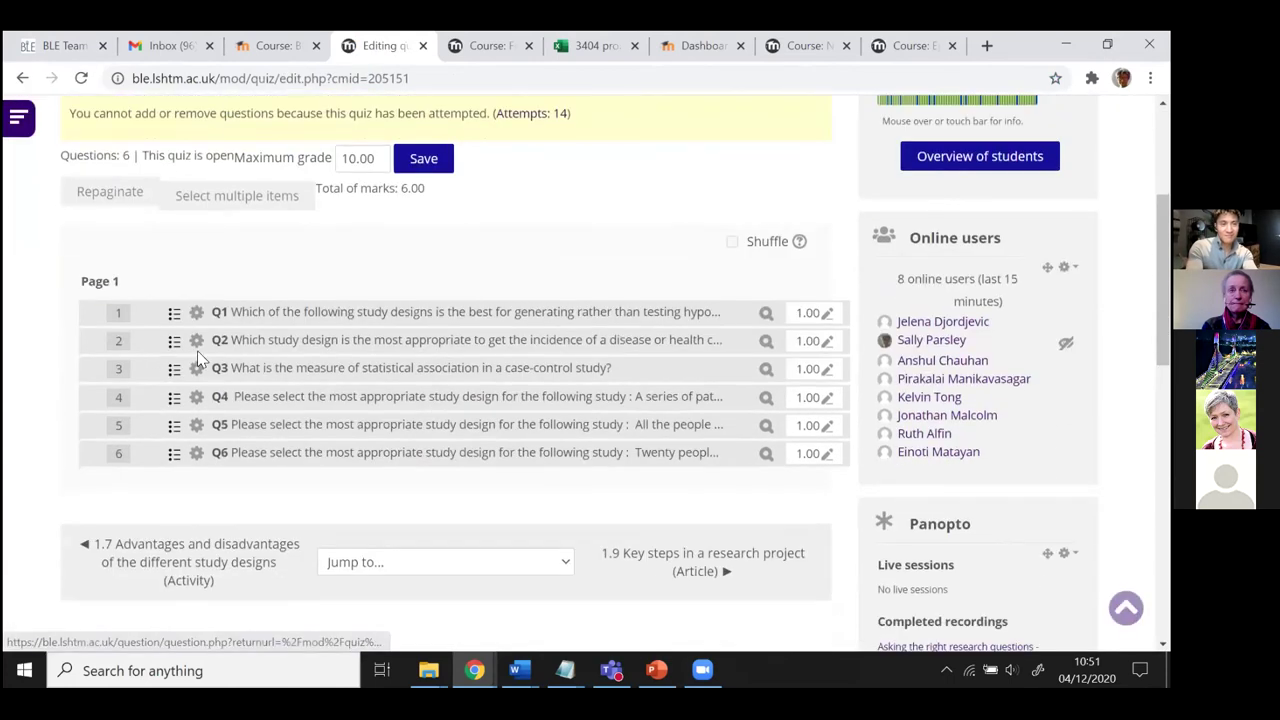
{"action": "left_click", "coordinate": [364, 369]}
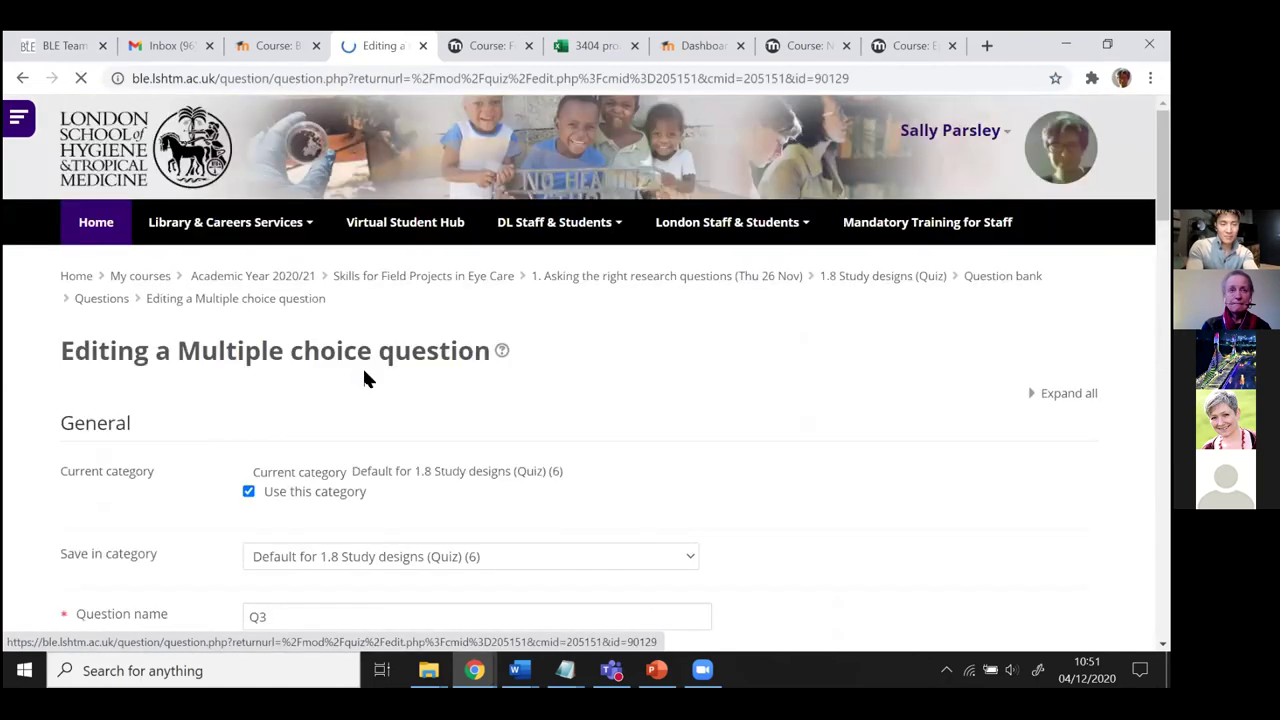
- Read Q3's four answer choices, highlighting the Rate ratio and Pearson's correlation feedback
{"action": "scroll", "coordinate": [143, 429], "scroll_direction": "down", "scroll_amount": 5}
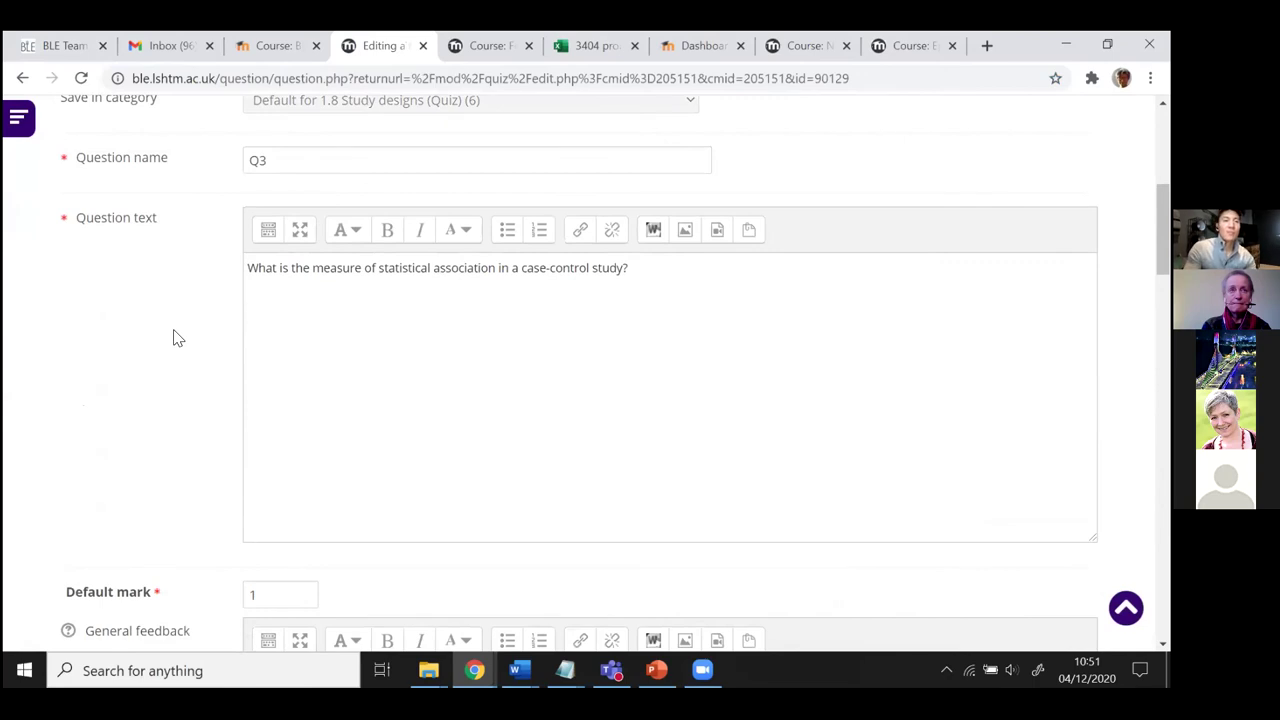
{"action": "scroll", "coordinate": [240, 248], "scroll_direction": "up", "scroll_amount": 1}
{"action": "scroll", "coordinate": [106, 410], "scroll_direction": "down", "scroll_amount": 6}
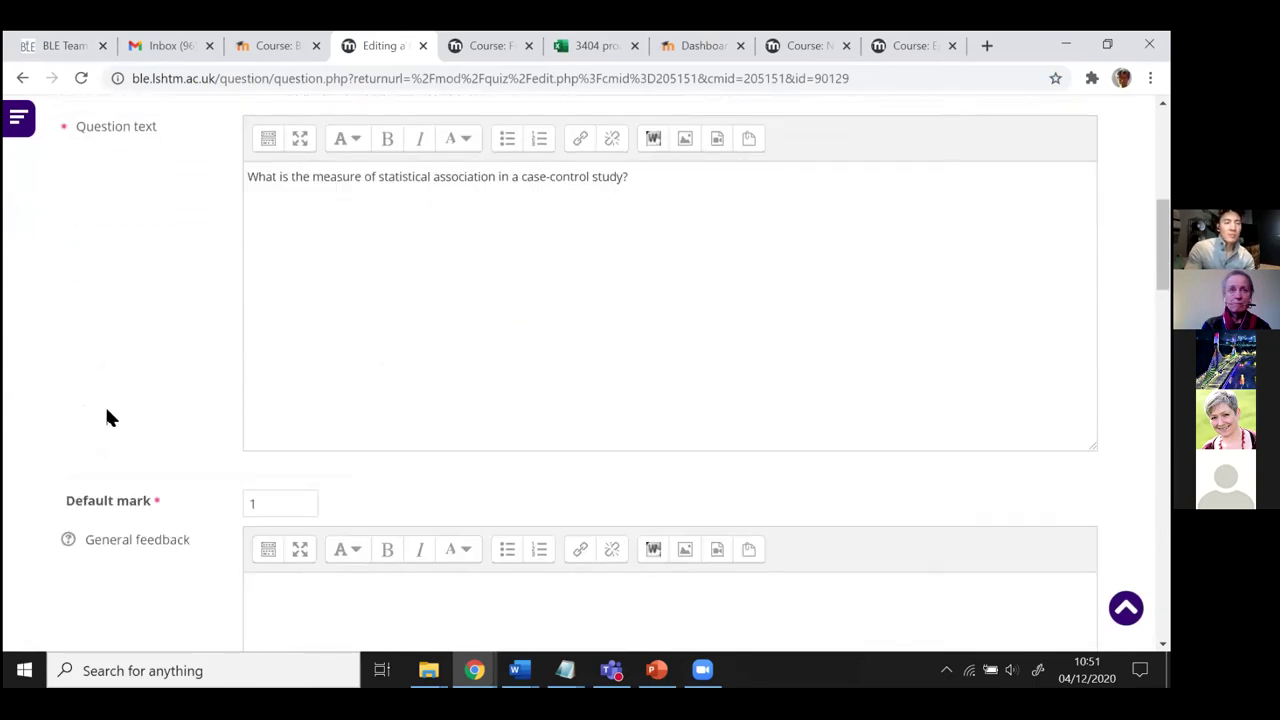
{"action": "scroll", "coordinate": [106, 412], "scroll_direction": "down", "scroll_amount": 2}
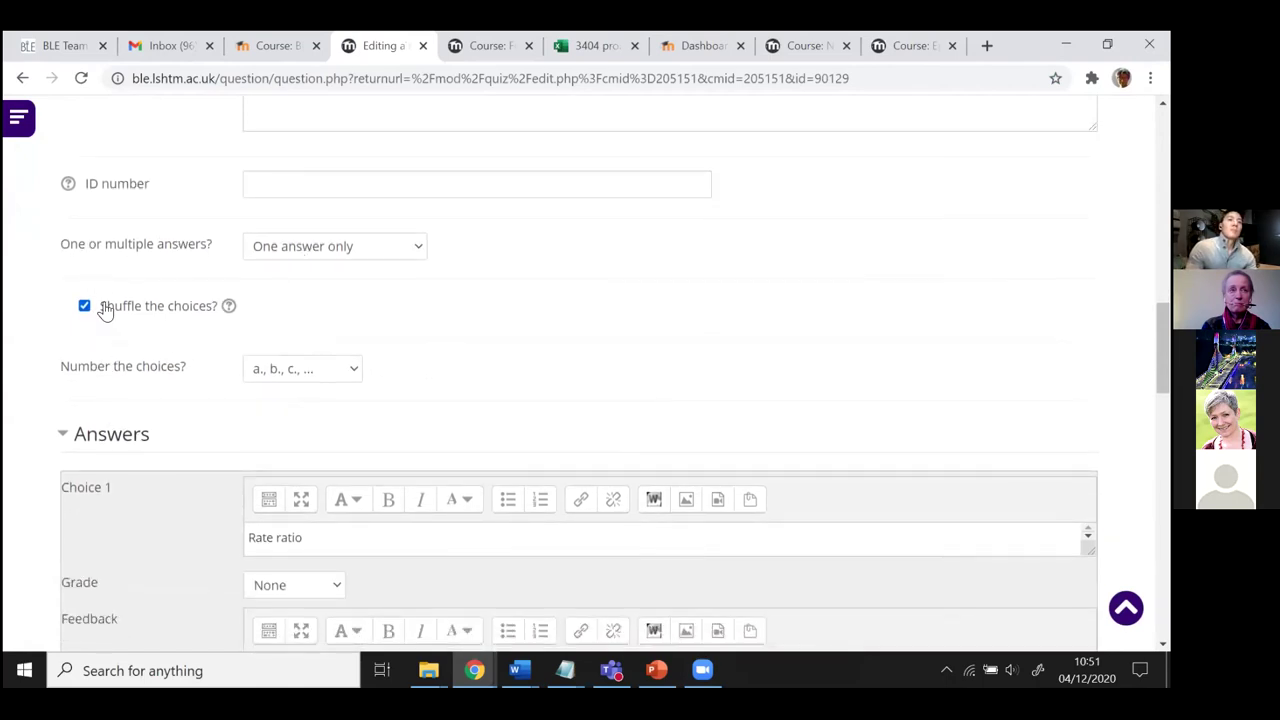
{"action": "scroll", "coordinate": [89, 375], "scroll_direction": "down", "scroll_amount": 3}
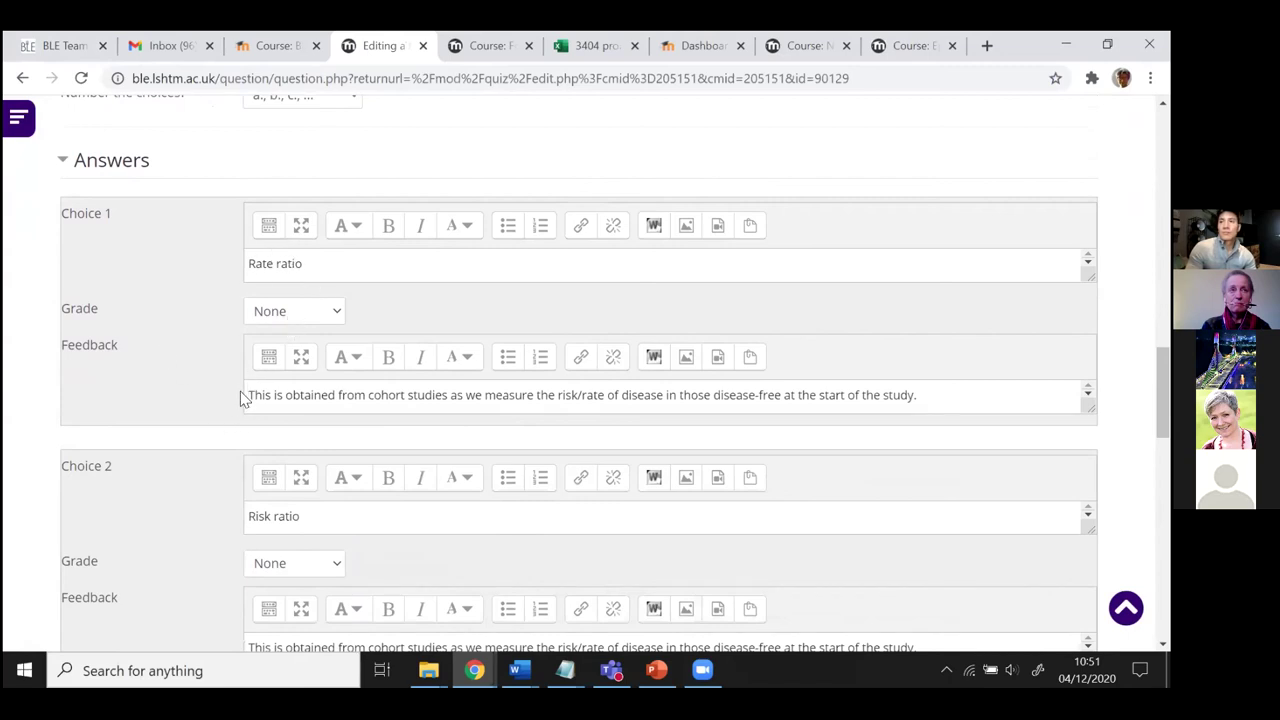
{"action": "left_click_drag", "start_coordinate": [246, 396], "coordinate": [930, 396]}
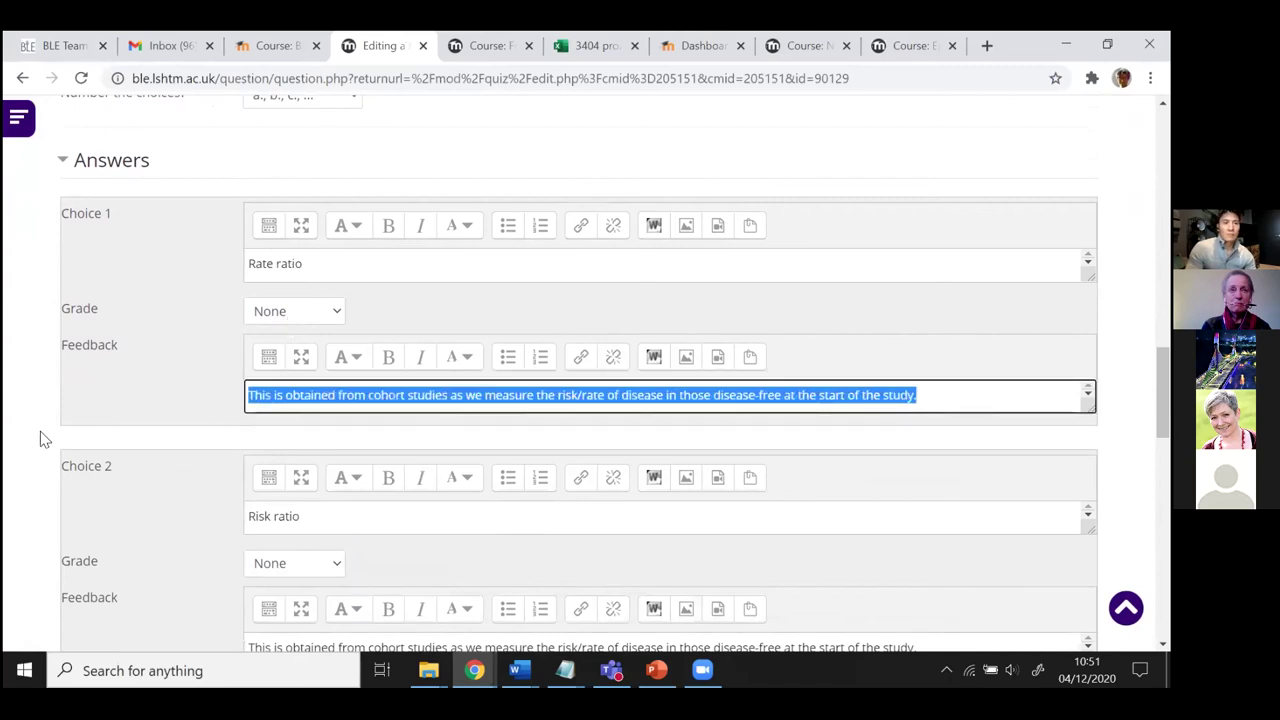
{"action": "scroll", "coordinate": [53, 440], "scroll_direction": "down", "scroll_amount": 4}
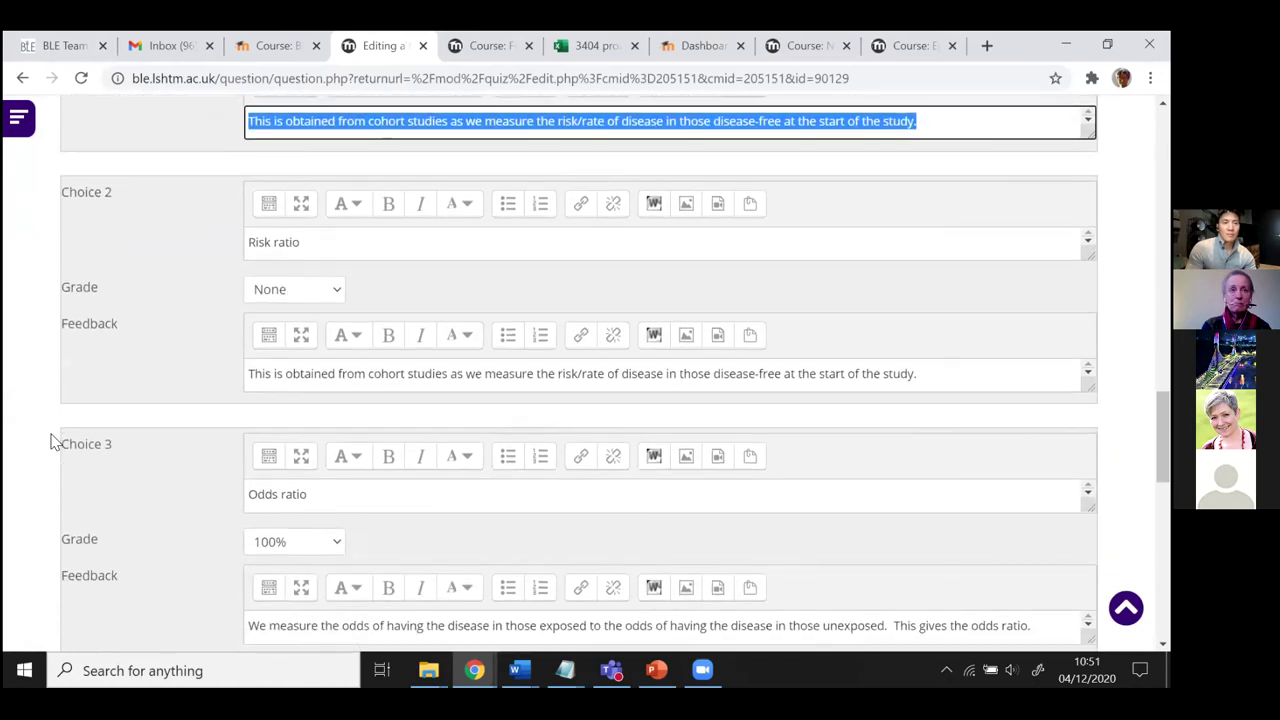
{"action": "scroll", "coordinate": [95, 408], "scroll_direction": "down", "scroll_amount": 3}
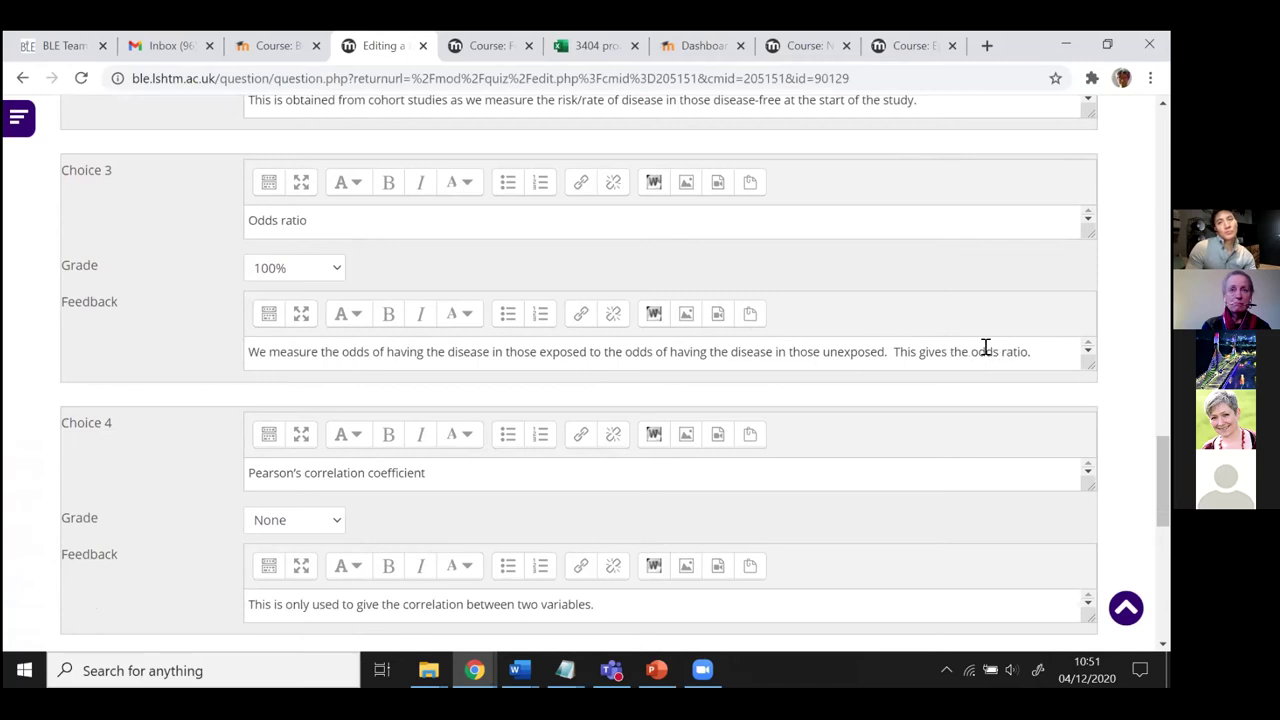
{"action": "scroll", "coordinate": [140, 387], "scroll_direction": "down", "scroll_amount": 1}
{"action": "scroll", "coordinate": [132, 380], "scroll_direction": "down", "scroll_amount": 1}
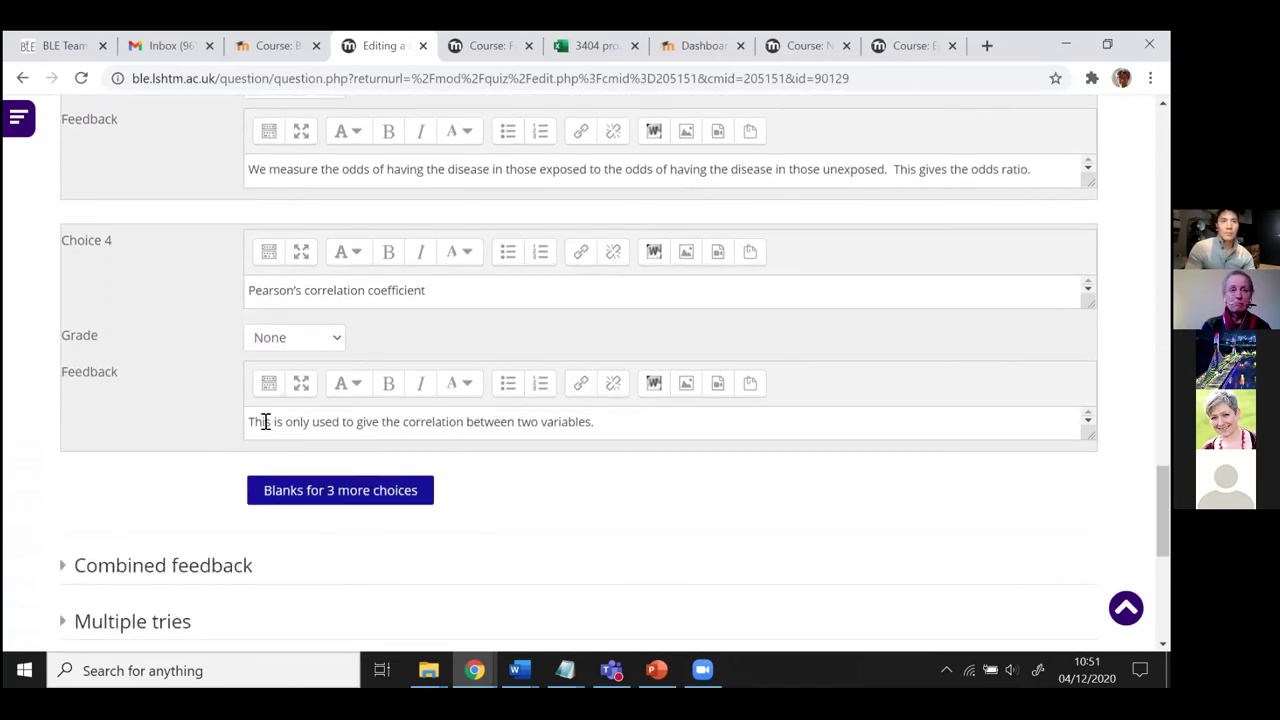
{"action": "left_click_drag", "start_coordinate": [265, 422], "coordinate": [472, 424]}
{"action": "scroll", "coordinate": [77, 440], "scroll_direction": "down", "scroll_amount": 2}
- Expand Q3's Combined feedback and review the feedback shown for a correct response
{"action": "left_click", "coordinate": [130, 400]}
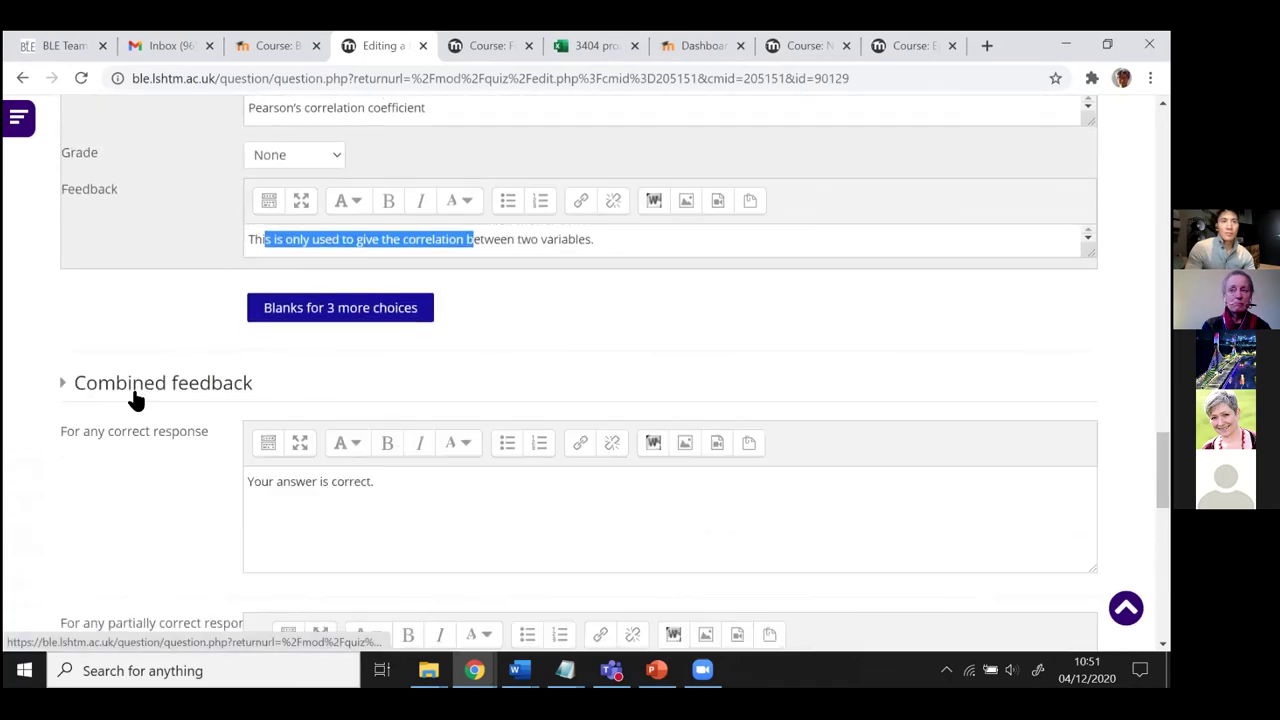
{"action": "scroll", "coordinate": [86, 452], "scroll_direction": "down", "scroll_amount": 3}
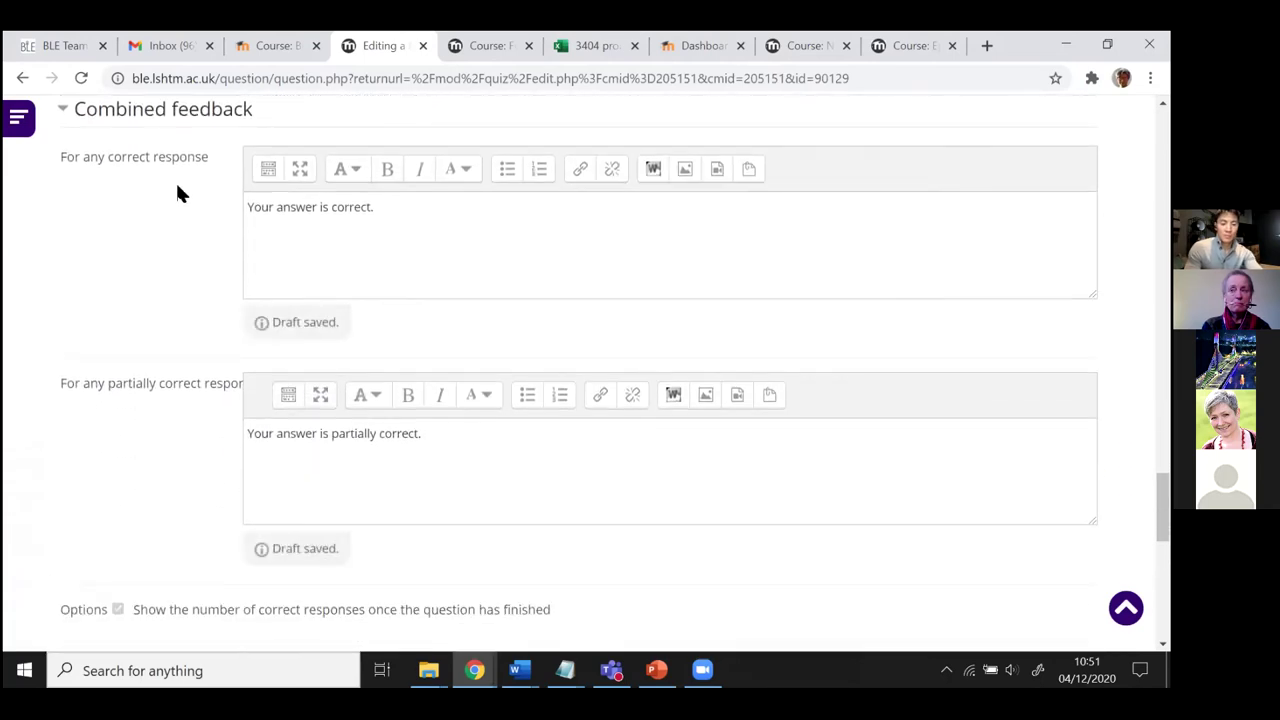
{"action": "left_click_drag", "start_coordinate": [394, 209], "coordinate": [245, 207]}
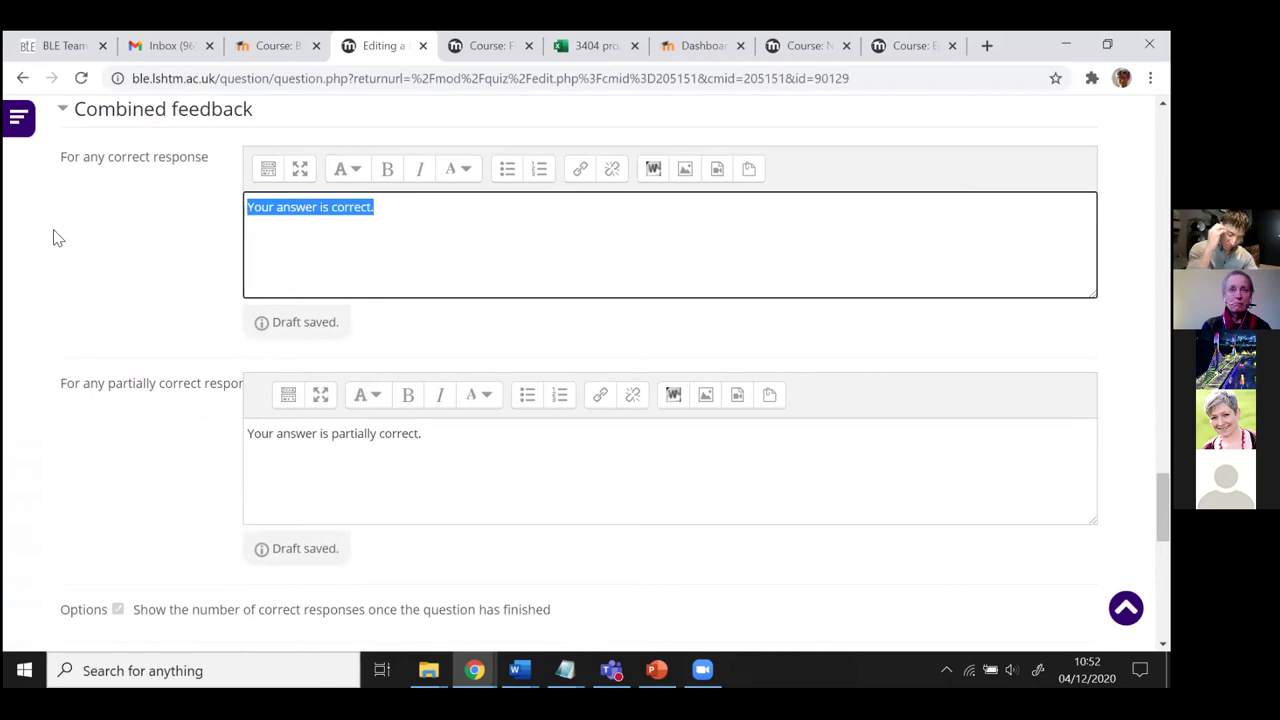
{"action": "scroll", "coordinate": [80, 395], "scroll_direction": "down", "scroll_amount": 5}
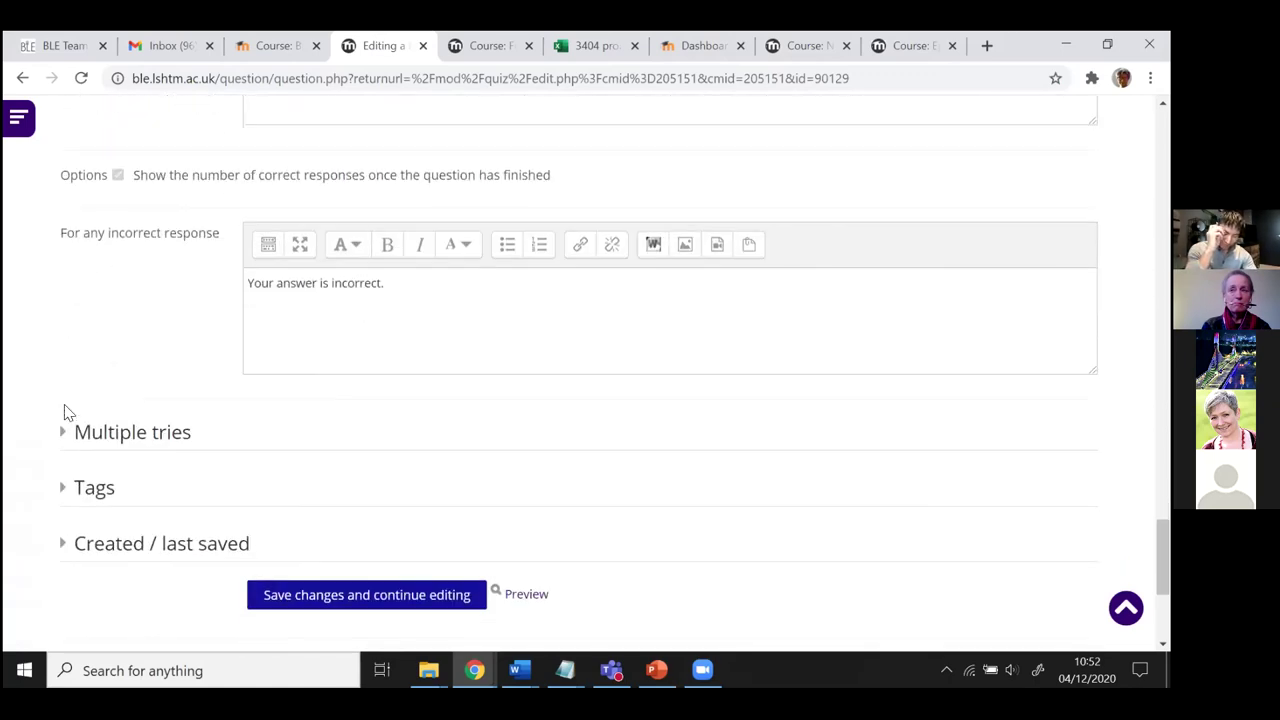
{"action": "scroll", "coordinate": [105, 385], "scroll_direction": "down", "scroll_amount": 1}
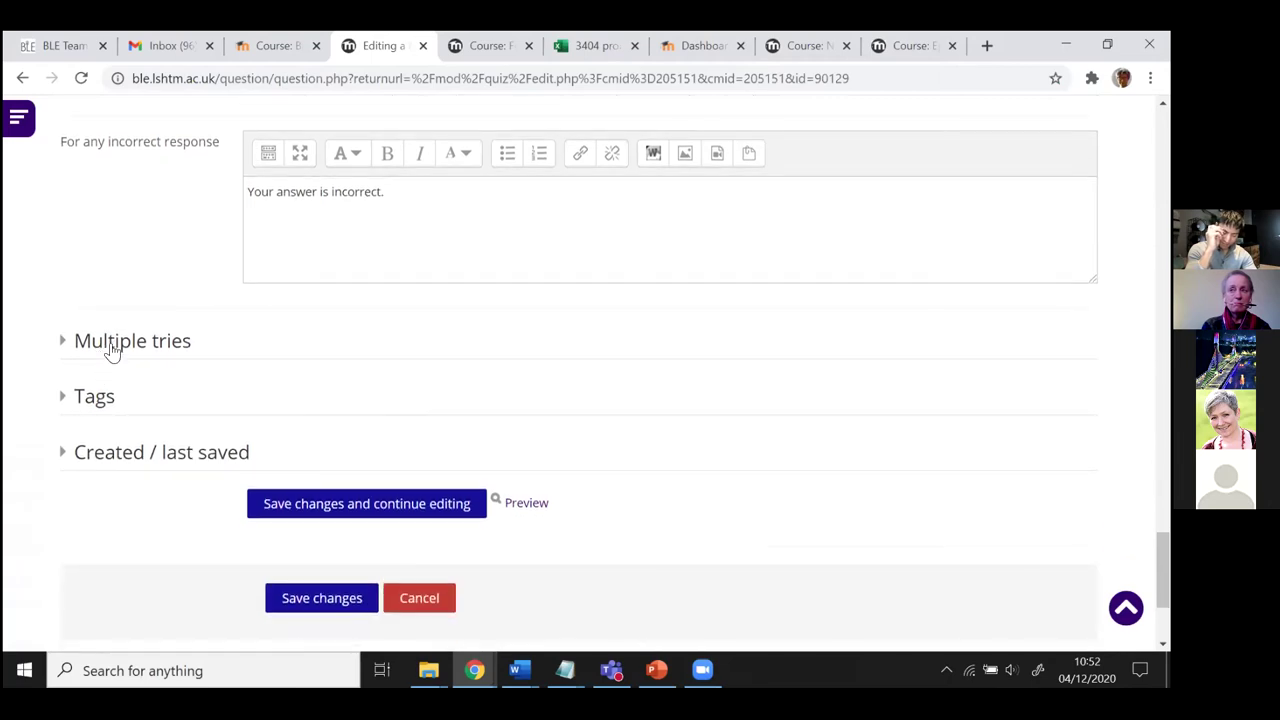
- Check the Multiple tries hints 'Have another go' and 'Try once more', then cancel without saving
{"action": "left_click", "coordinate": [112, 345]}
{"action": "scroll", "coordinate": [105, 360], "scroll_direction": "down", "scroll_amount": 2}
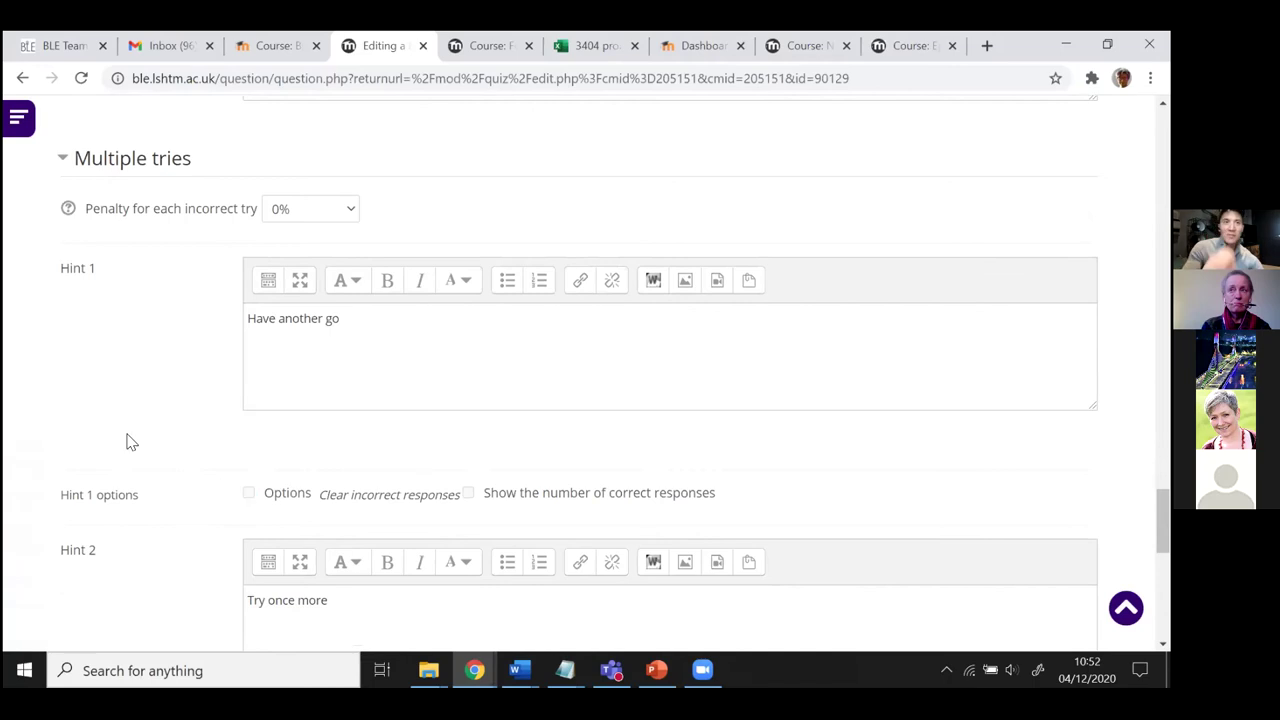
{"action": "scroll", "coordinate": [85, 408], "scroll_direction": "up", "scroll_amount": 1}
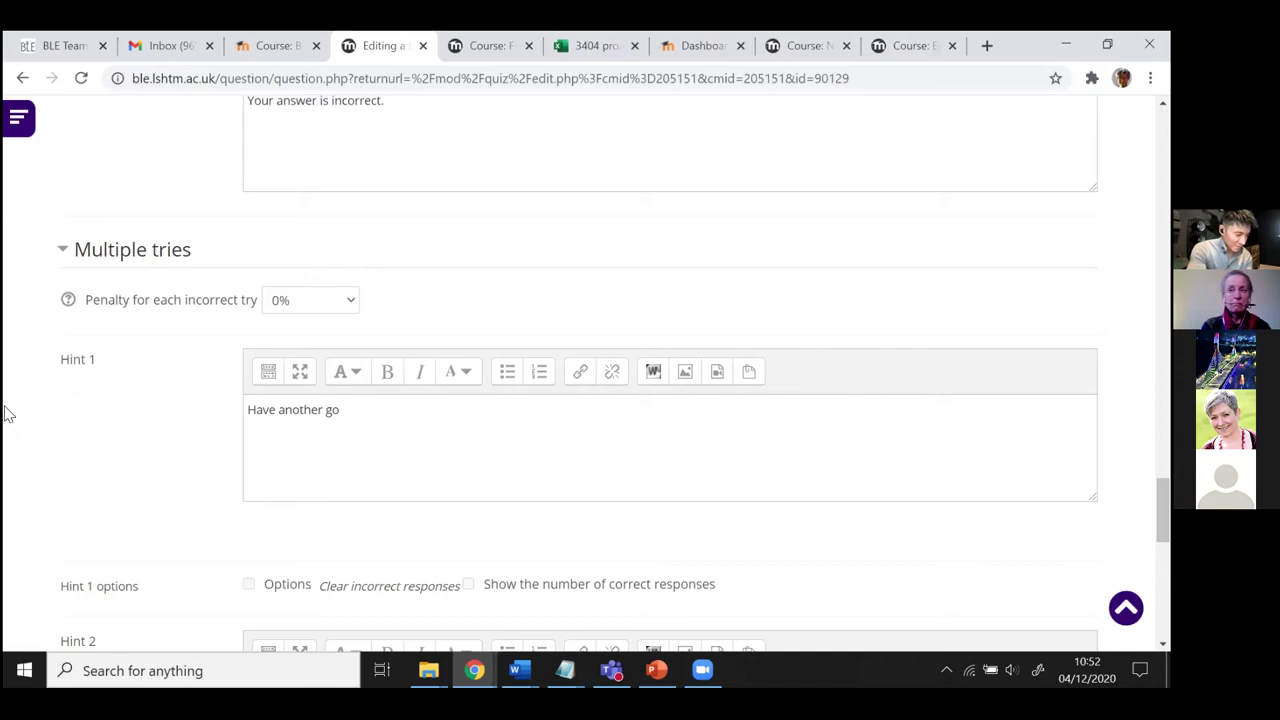
{"action": "scroll", "coordinate": [5, 407], "scroll_direction": "down", "scroll_amount": 6}
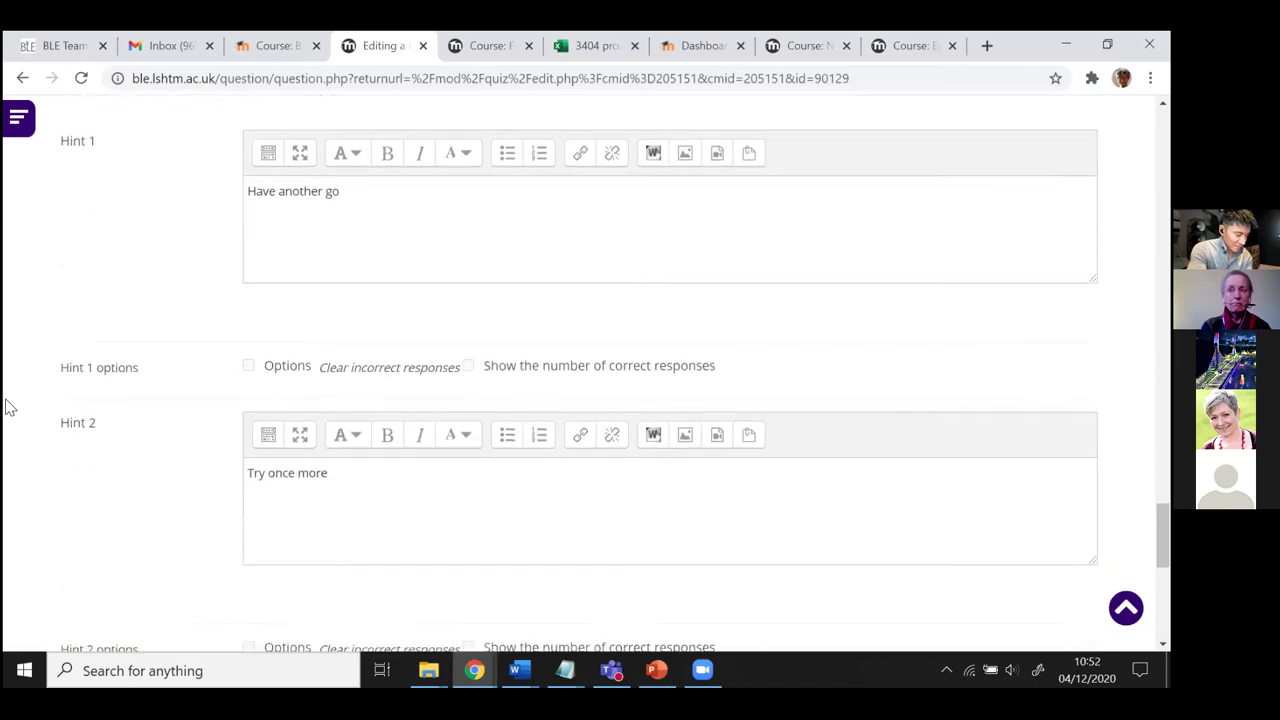
{"action": "scroll", "coordinate": [5, 407], "scroll_direction": "down", "scroll_amount": 1}
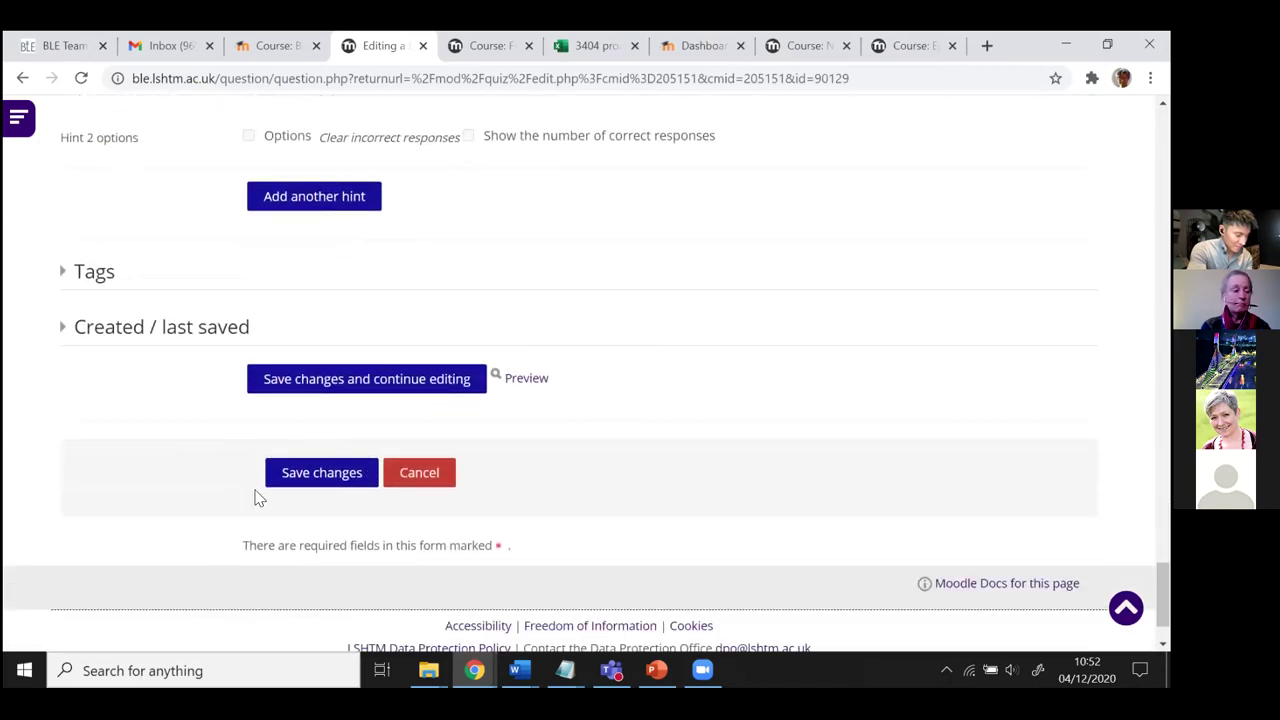
{"action": "left_click", "coordinate": [421, 476]}
{"action": "scroll", "coordinate": [146, 470], "scroll_direction": "down", "scroll_amount": 3}
- Return to the '1. Asking the right research questions' section and scroll its activities down to 1.16 and Feedback on day 1
{"action": "scroll", "coordinate": [146, 470], "scroll_direction": "up", "scroll_amount": 2}
{"action": "scroll", "coordinate": [144, 464], "scroll_direction": "up", "scroll_amount": 1}
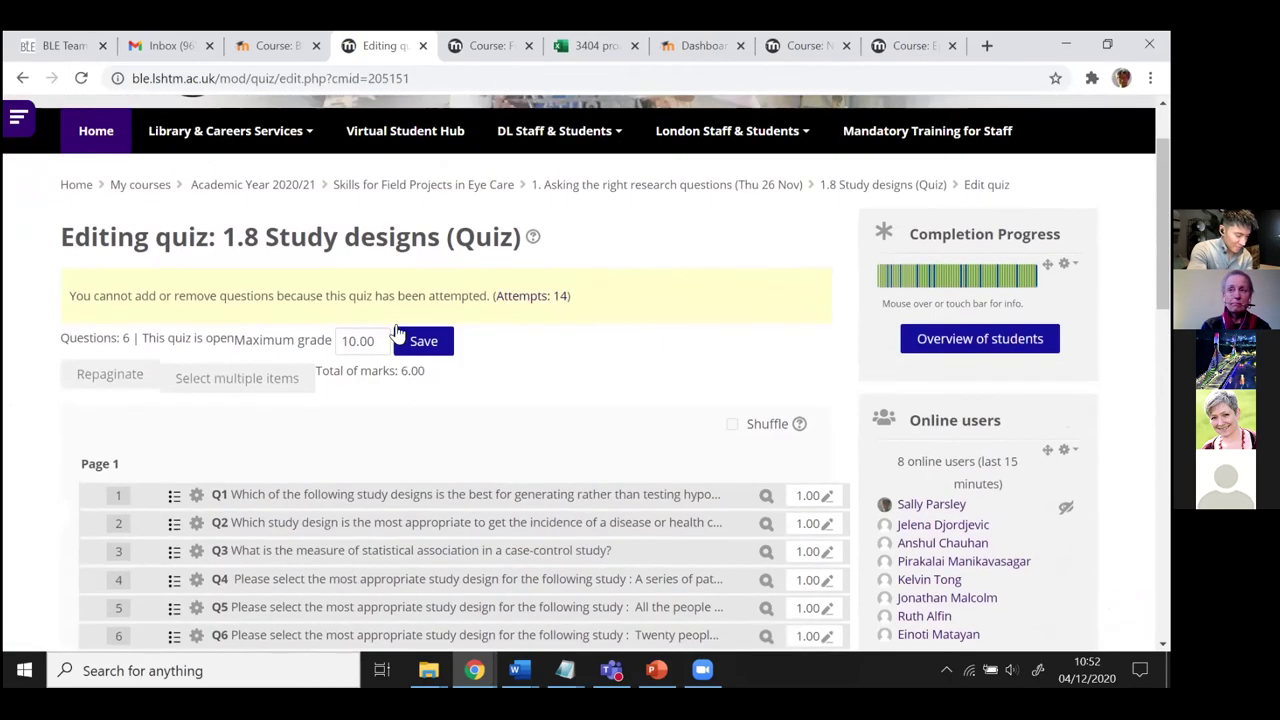
{"action": "left_click", "coordinate": [763, 187]}
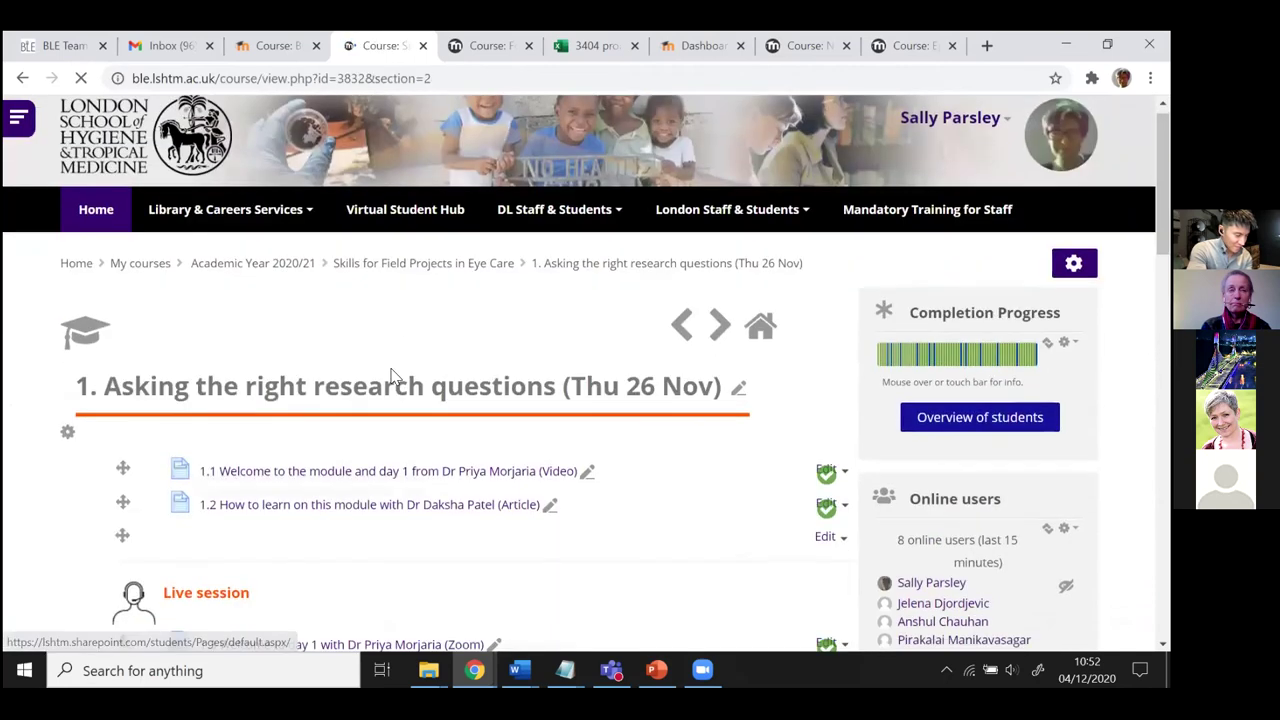
{"action": "scroll", "coordinate": [386, 371], "scroll_direction": "down", "scroll_amount": 6}
{"action": "scroll", "coordinate": [386, 371], "scroll_direction": "down", "scroll_amount": 1}
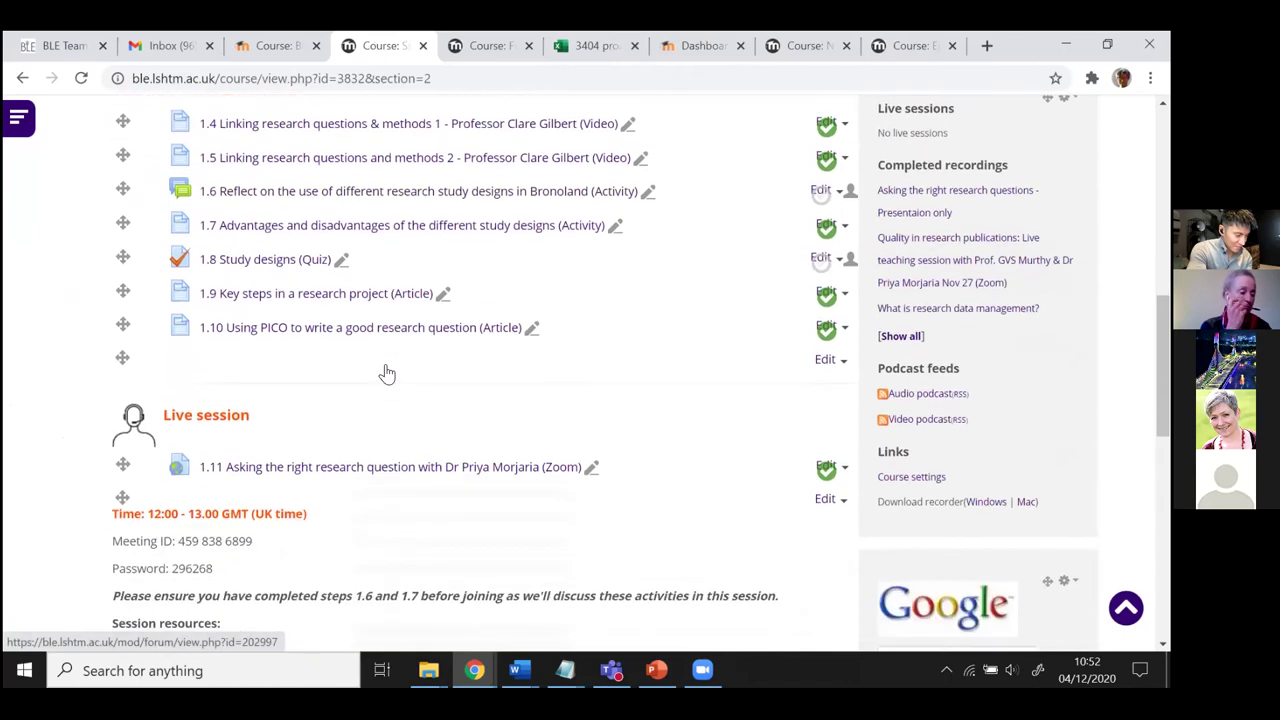
{"action": "scroll", "coordinate": [386, 371], "scroll_direction": "down", "scroll_amount": 1}
{"action": "scroll", "coordinate": [386, 371], "scroll_direction": "down", "scroll_amount": 5}
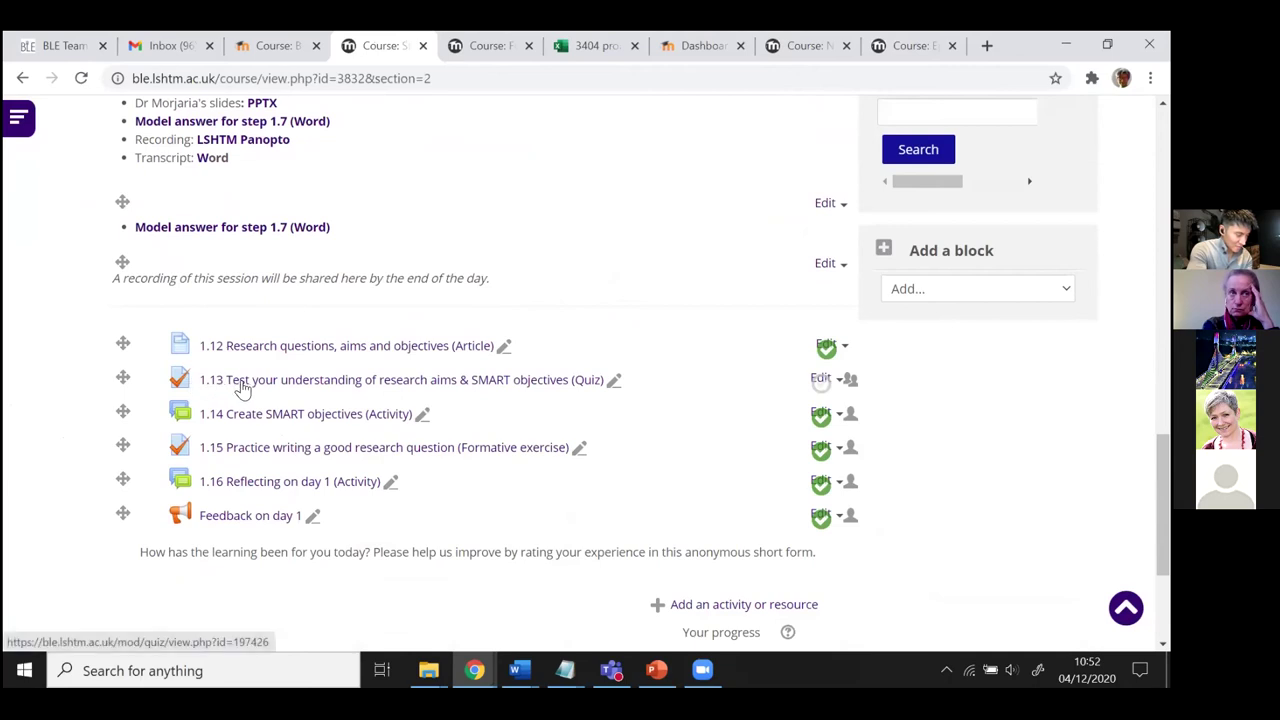
{"action": "left_click", "coordinate": [508, 454]}
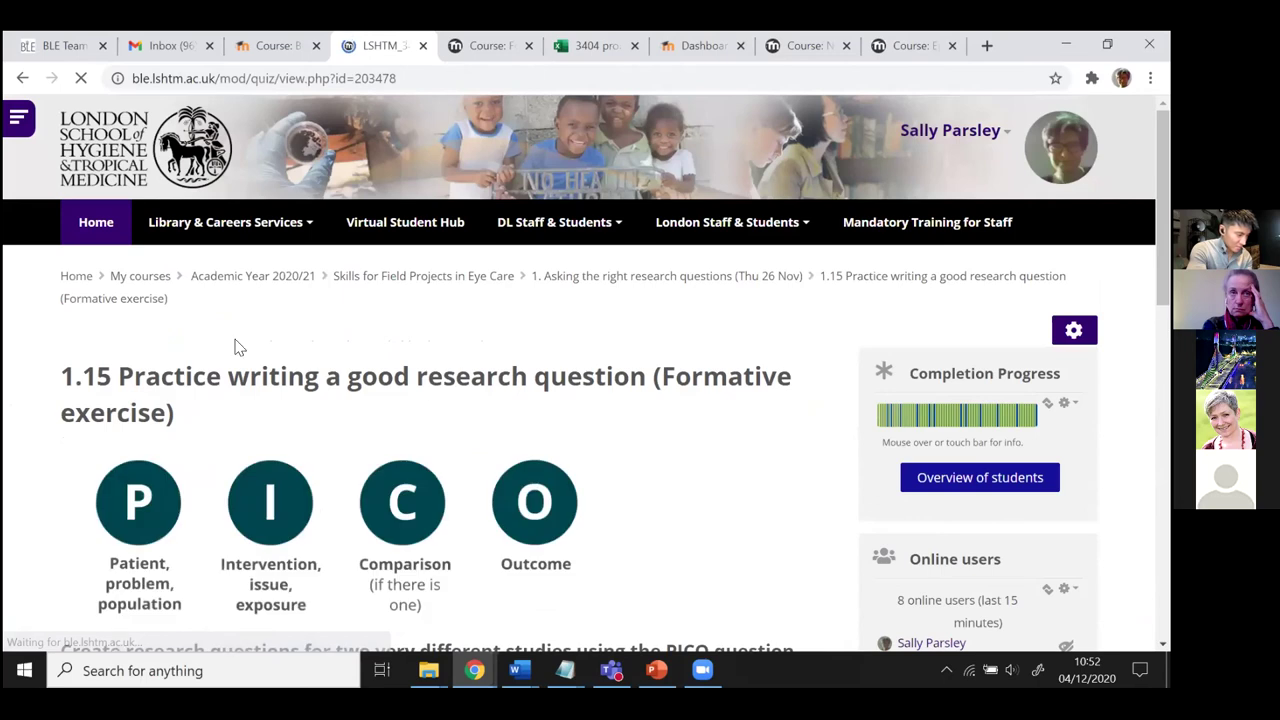
{"action": "scroll", "coordinate": [198, 308], "scroll_direction": "down", "scroll_amount": 5}
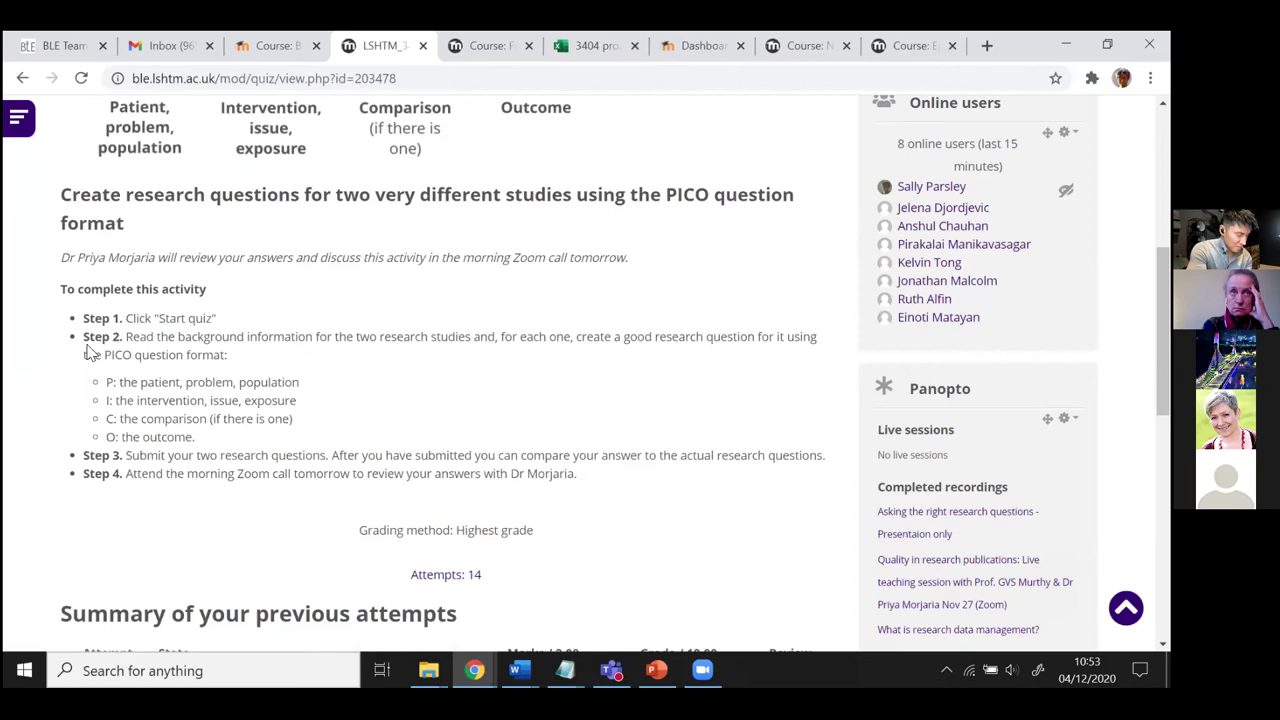
{"action": "scroll", "coordinate": [87, 352], "scroll_direction": "down", "scroll_amount": 2}
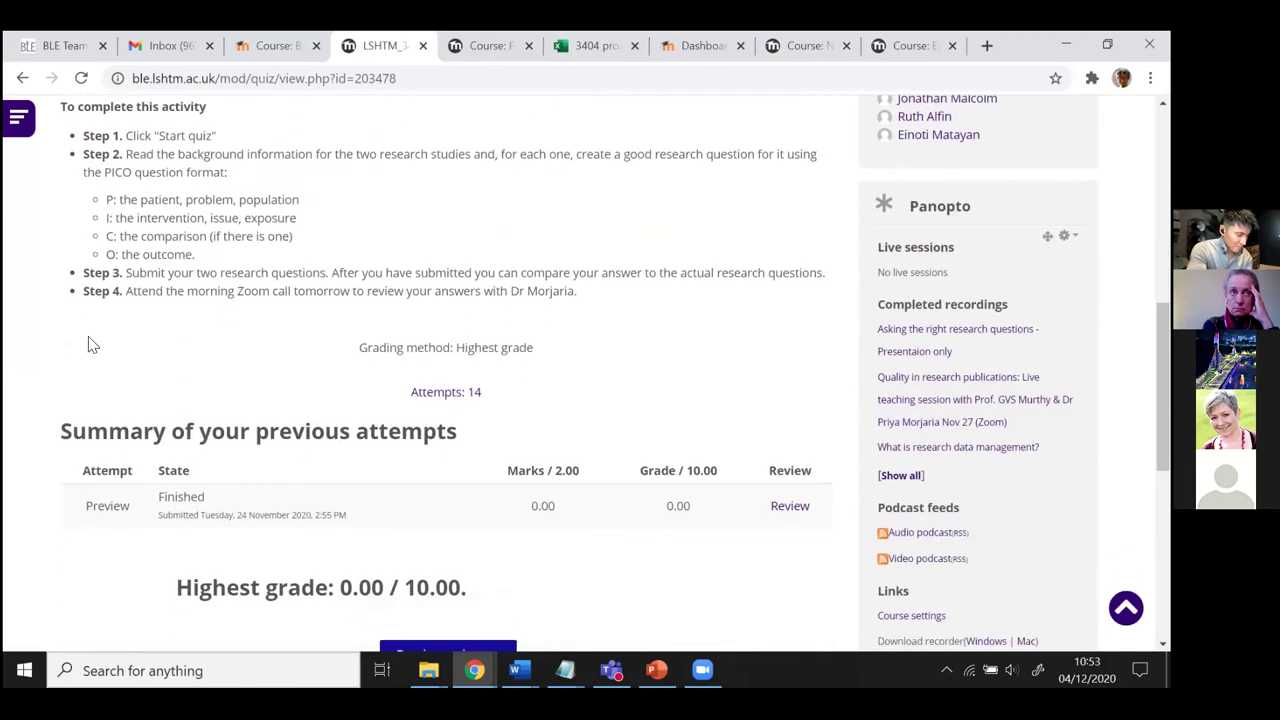
{"action": "scroll", "coordinate": [89, 345], "scroll_direction": "down", "scroll_amount": 1}
{"action": "scroll", "coordinate": [89, 345], "scroll_direction": "up", "scroll_amount": 1}
{"action": "scroll", "coordinate": [89, 343], "scroll_direction": "down", "scroll_amount": 1}
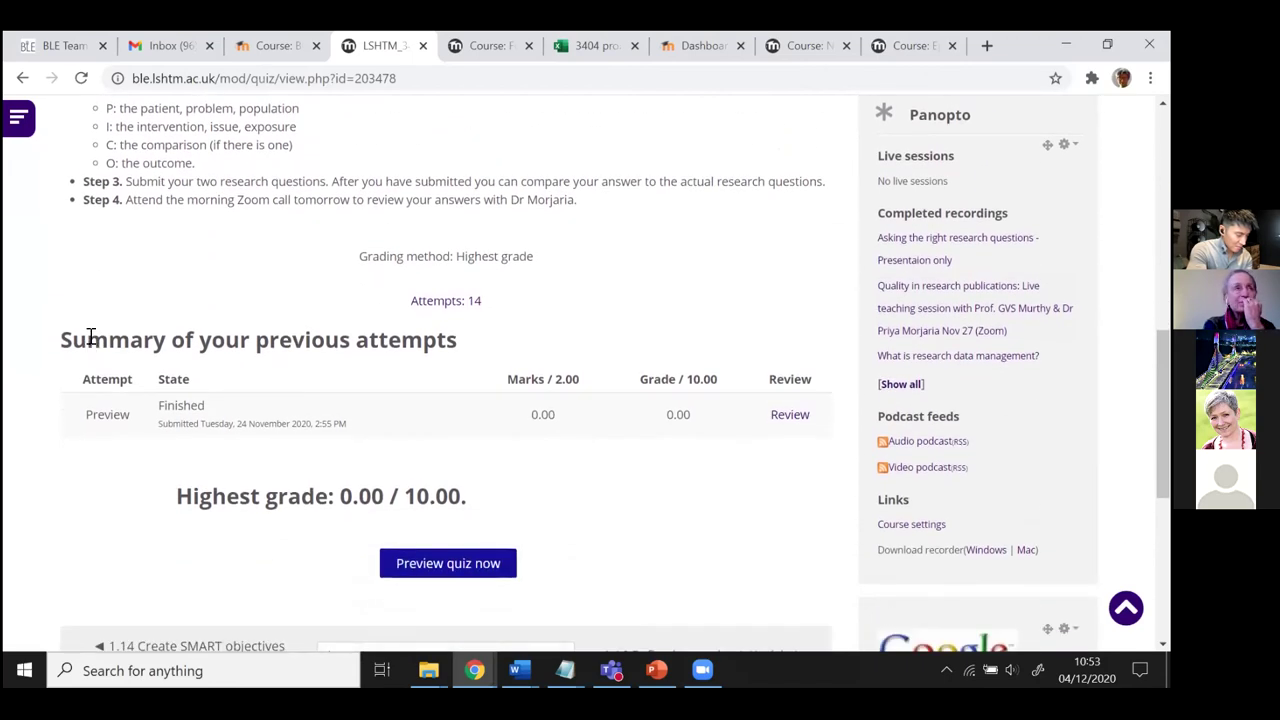
{"action": "scroll", "coordinate": [90, 338], "scroll_direction": "down", "scroll_amount": 2}
{"action": "scroll", "coordinate": [90, 338], "scroll_direction": "up", "scroll_amount": 3}
{"action": "scroll", "coordinate": [89, 331], "scroll_direction": "down", "scroll_amount": 4}
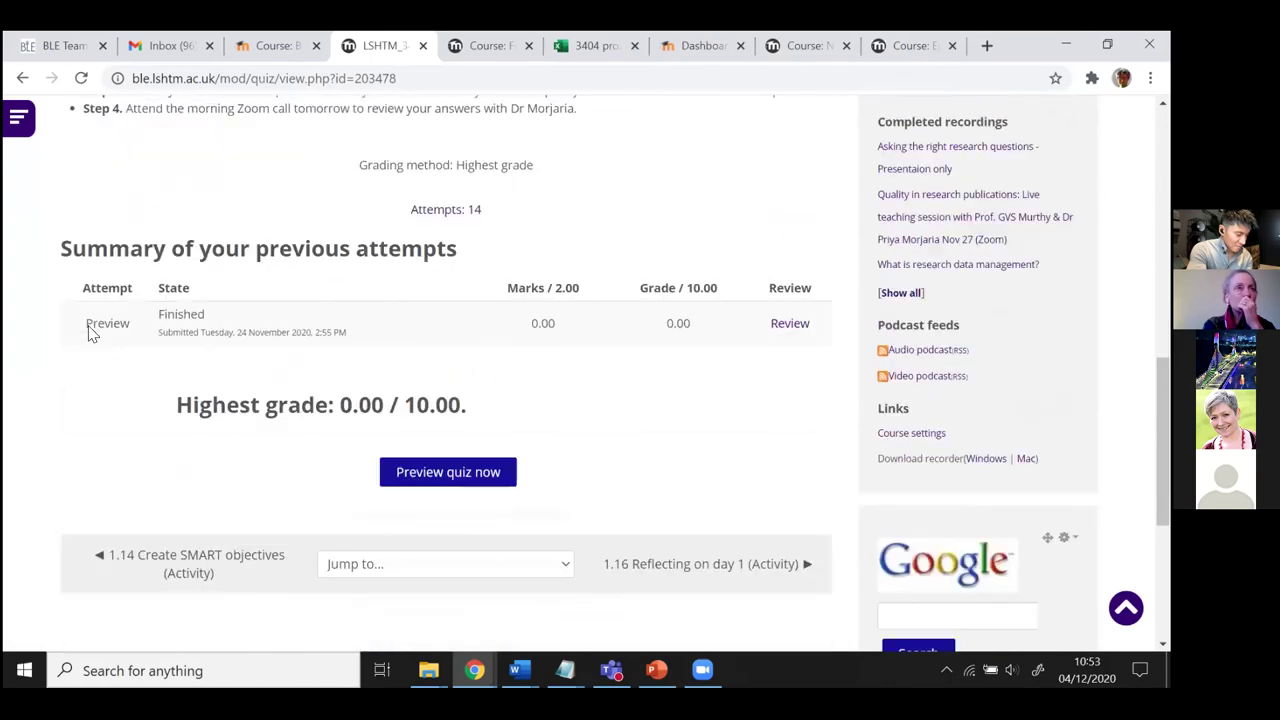
{"action": "scroll", "coordinate": [171, 346], "scroll_direction": "up", "scroll_amount": 5}
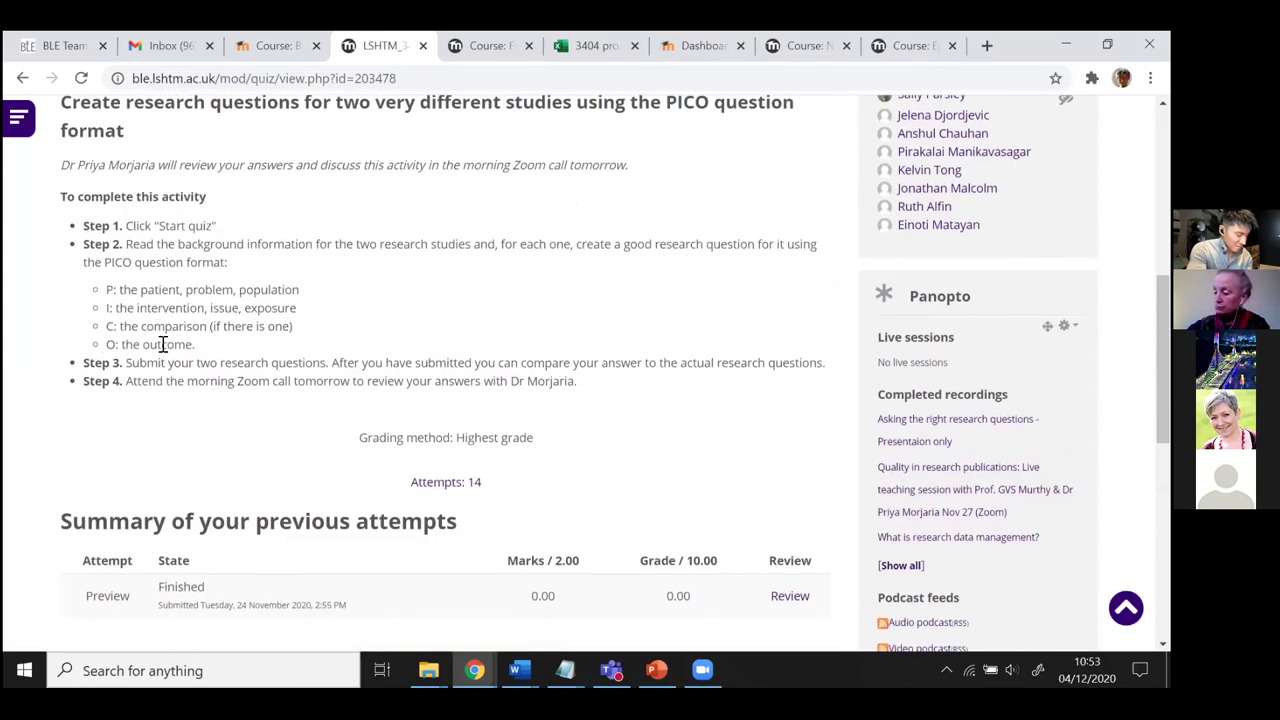
{"action": "left_click_drag", "start_coordinate": [174, 364], "coordinate": [673, 368]}
{"action": "left_click", "coordinate": [325, 366]}
{"action": "left_click", "coordinate": [728, 367]}
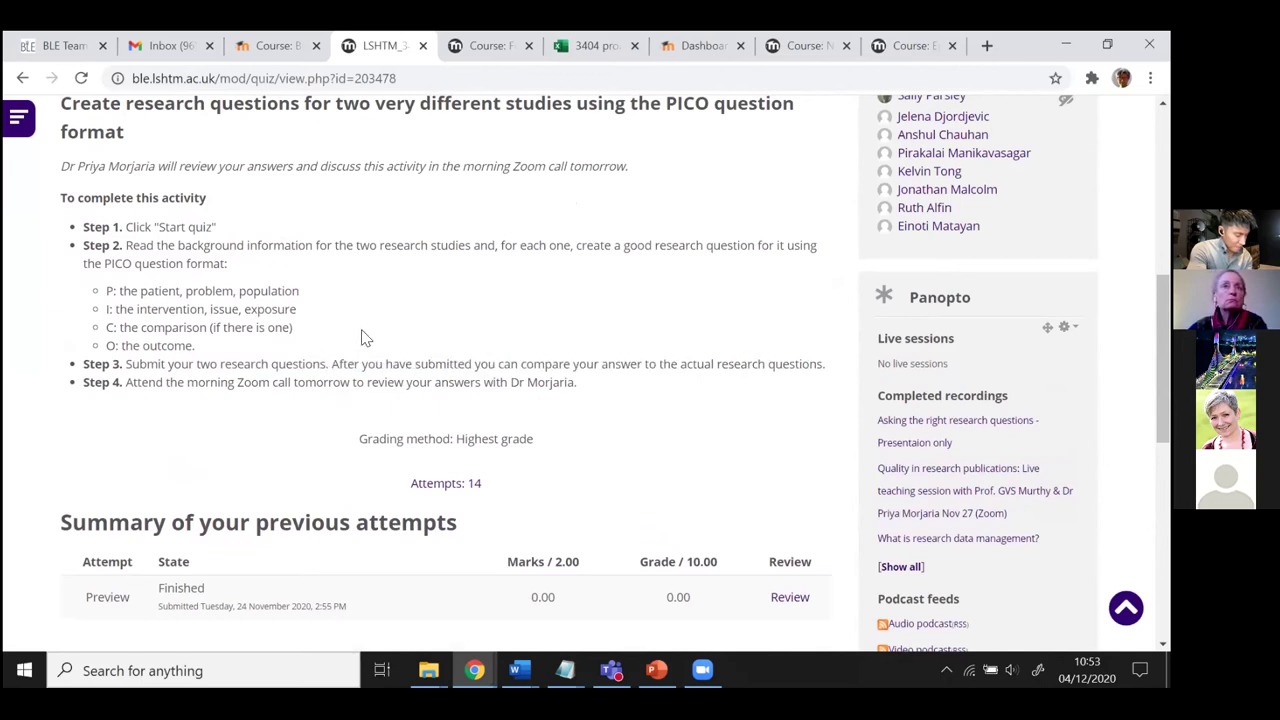
{"action": "scroll", "coordinate": [305, 400], "scroll_direction": "down", "scroll_amount": 3}
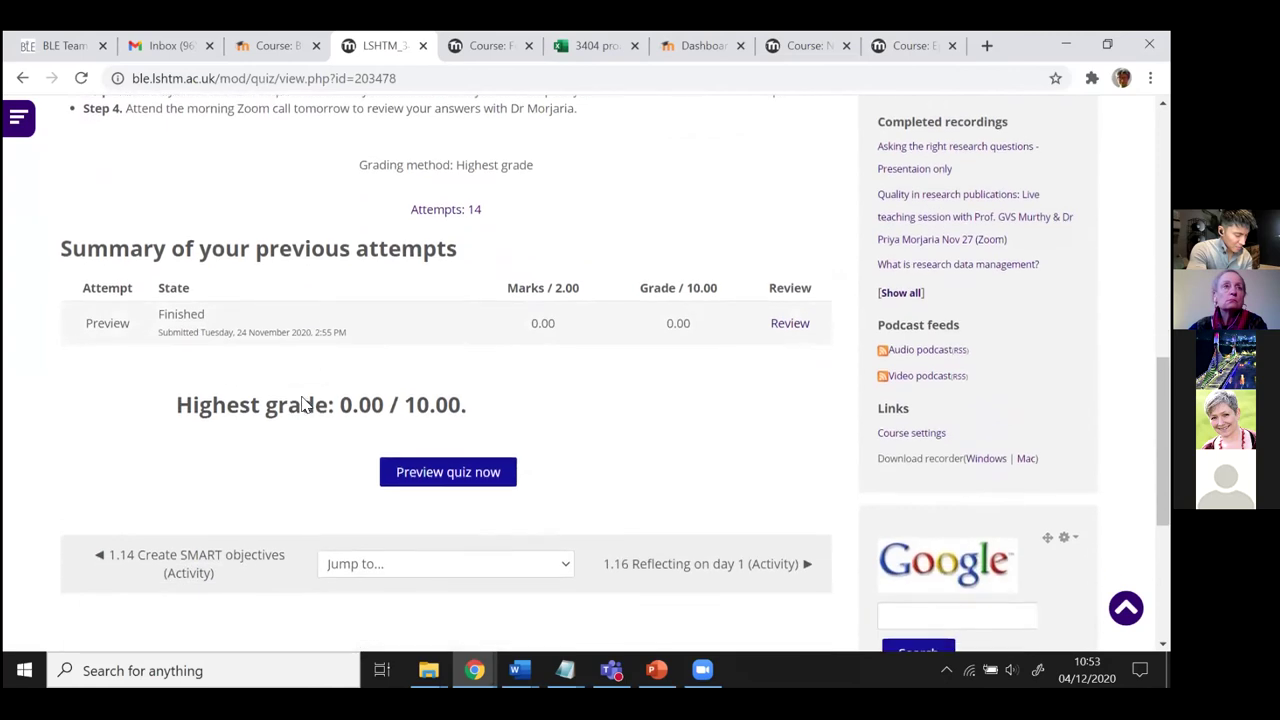
{"action": "scroll", "coordinate": [305, 405], "scroll_direction": "down", "scroll_amount": 1}
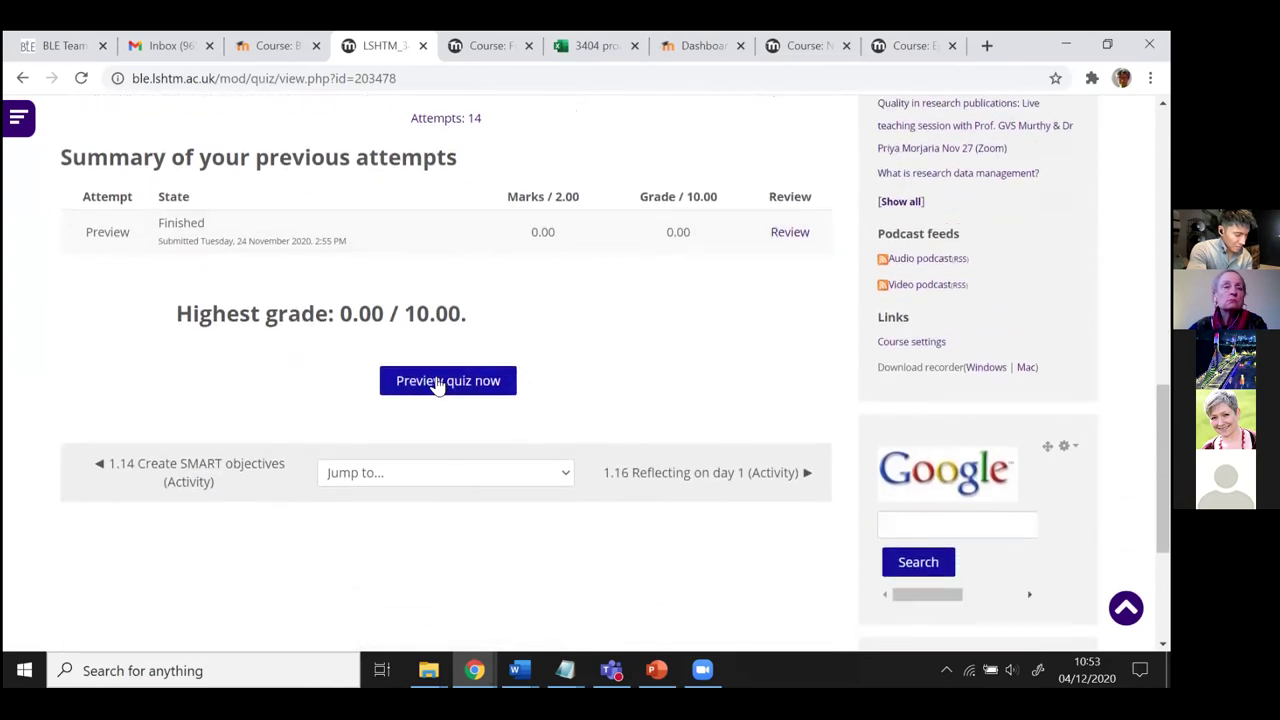
- Start a preview of the 1.15 exercise and read the background and Question 1 instructions
{"action": "left_click", "coordinate": [437, 384]}
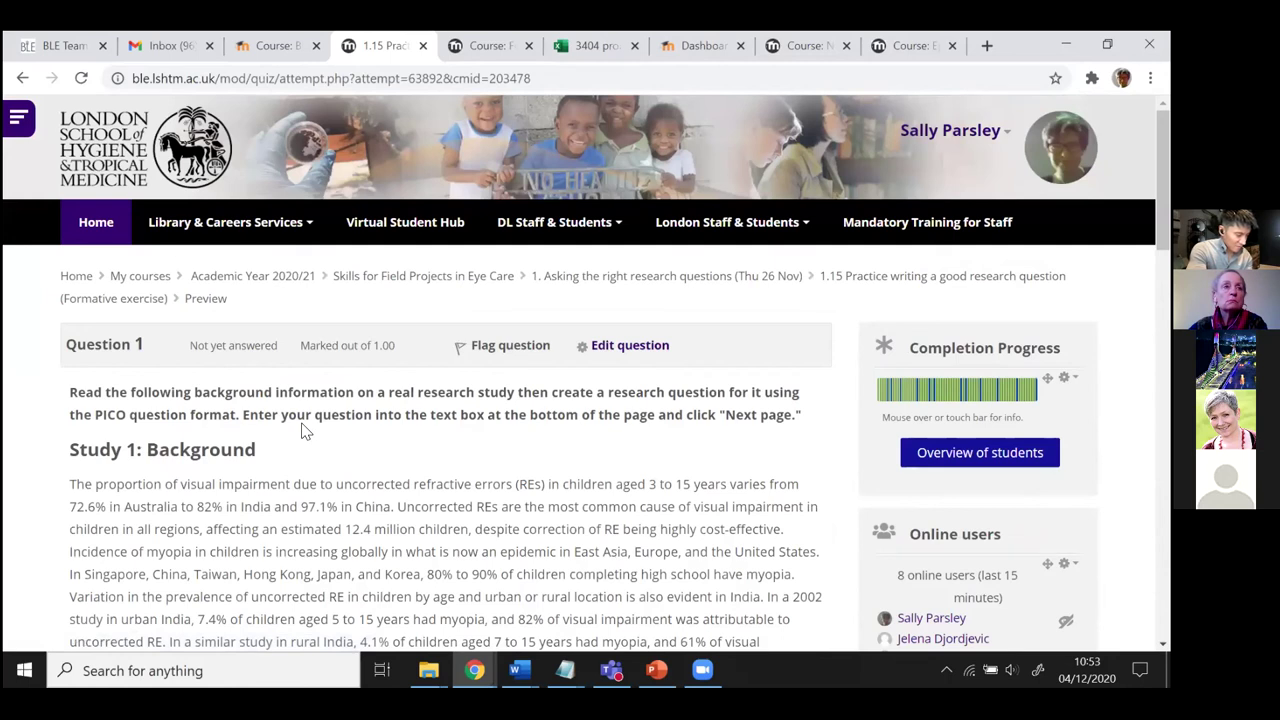
{"action": "scroll", "coordinate": [305, 425], "scroll_direction": "down", "scroll_amount": 2}
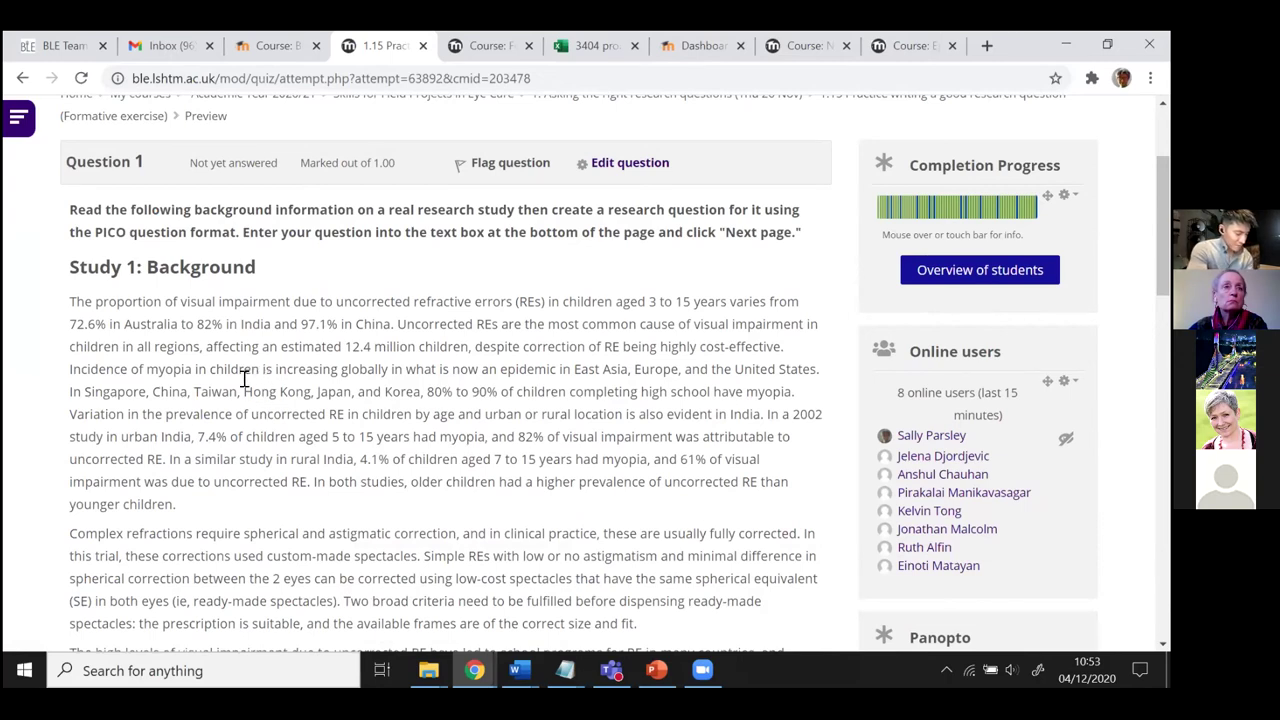
{"action": "left_click_drag", "start_coordinate": [69, 216], "coordinate": [260, 346]}
{"action": "scroll", "coordinate": [255, 370], "scroll_direction": "down", "scroll_amount": 1}
{"action": "left_click", "coordinate": [207, 322]}
{"action": "scroll", "coordinate": [143, 362], "scroll_direction": "down", "scroll_amount": 5}
{"action": "scroll", "coordinate": [143, 365], "scroll_direction": "down", "scroll_amount": 3}
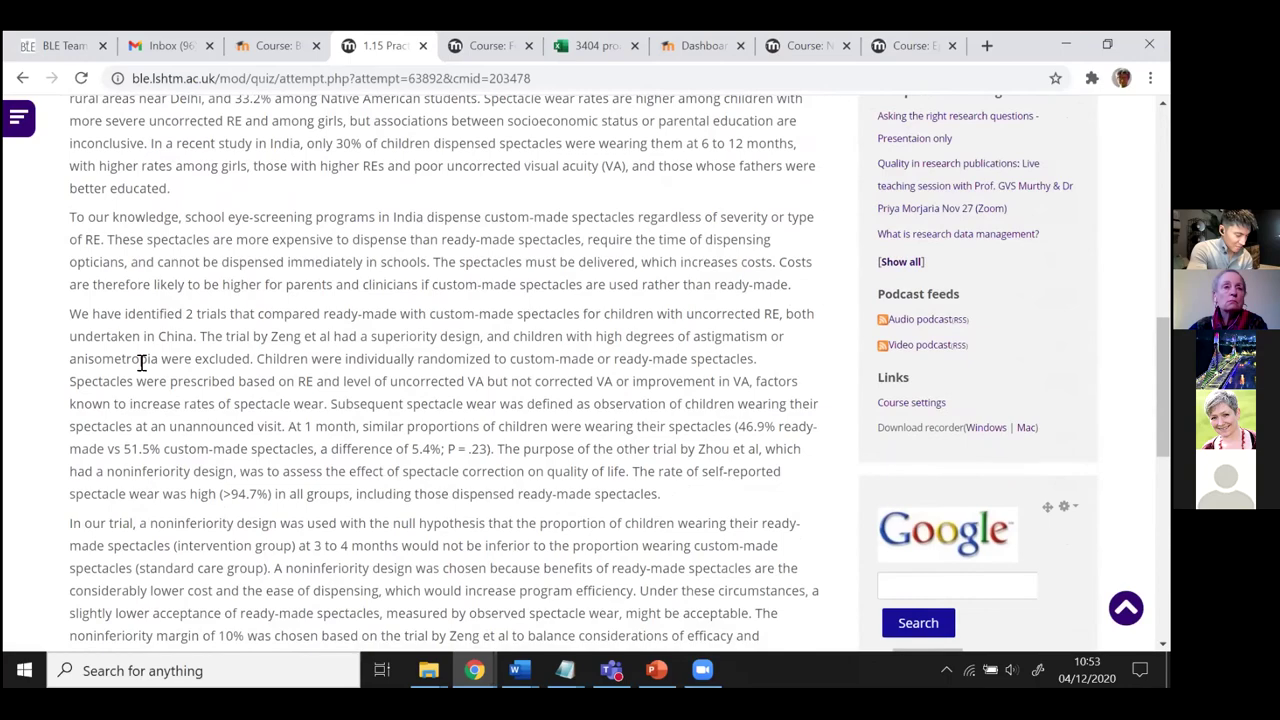
{"action": "scroll", "coordinate": [140, 360], "scroll_direction": "up", "scroll_amount": 4}
{"action": "scroll", "coordinate": [140, 356], "scroll_direction": "up", "scroll_amount": 5}
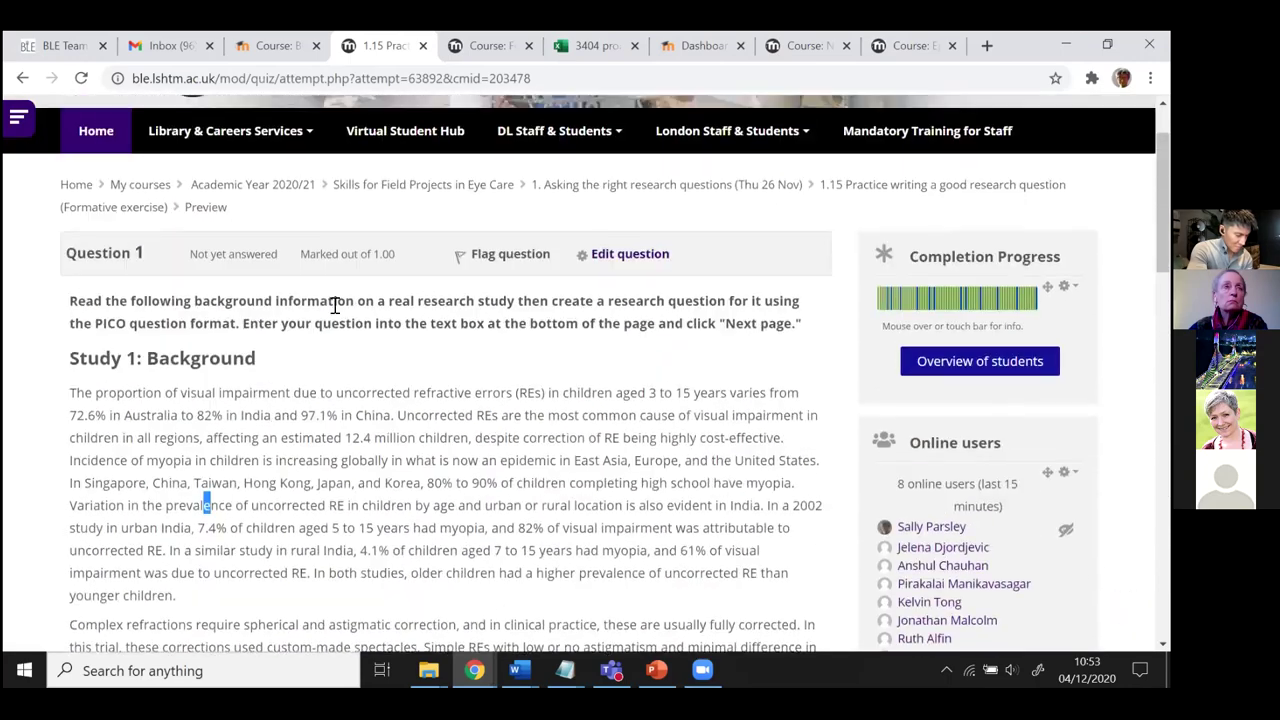
{"action": "left_click_drag", "start_coordinate": [69, 300], "coordinate": [352, 323]}
{"action": "left_click", "coordinate": [672, 348]}
- Leave Question 1's answer box blank and move on to read Question 2 unanswered
{"action": "scroll", "coordinate": [385, 430], "scroll_direction": "down", "scroll_amount": 8}
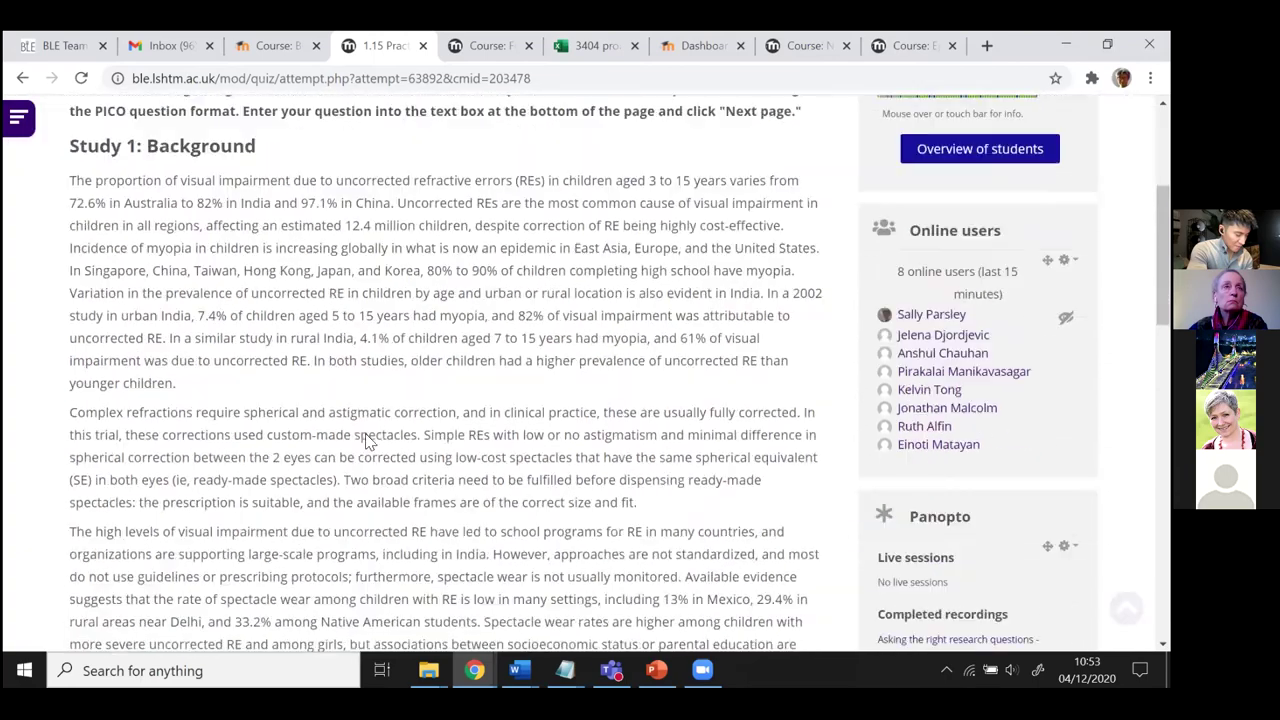
{"action": "scroll", "coordinate": [367, 441], "scroll_direction": "down", "scroll_amount": 4}
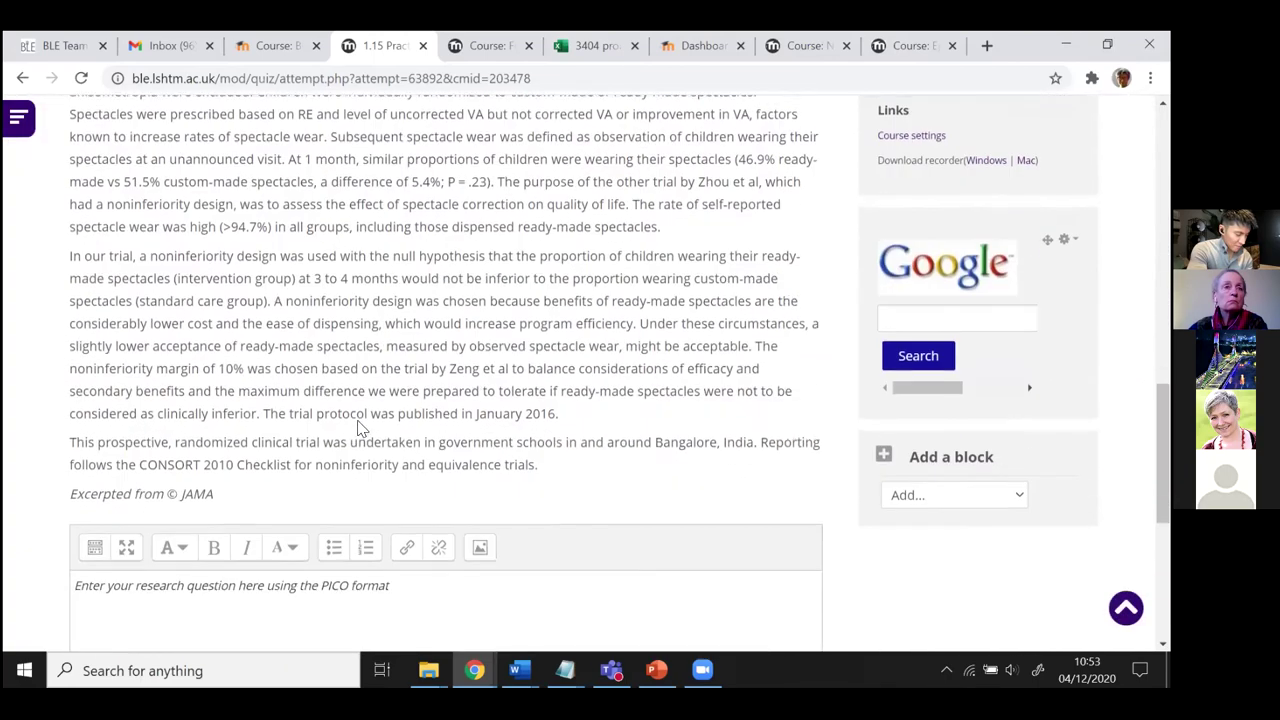
{"action": "scroll", "coordinate": [295, 385], "scroll_direction": "down", "scroll_amount": 1}
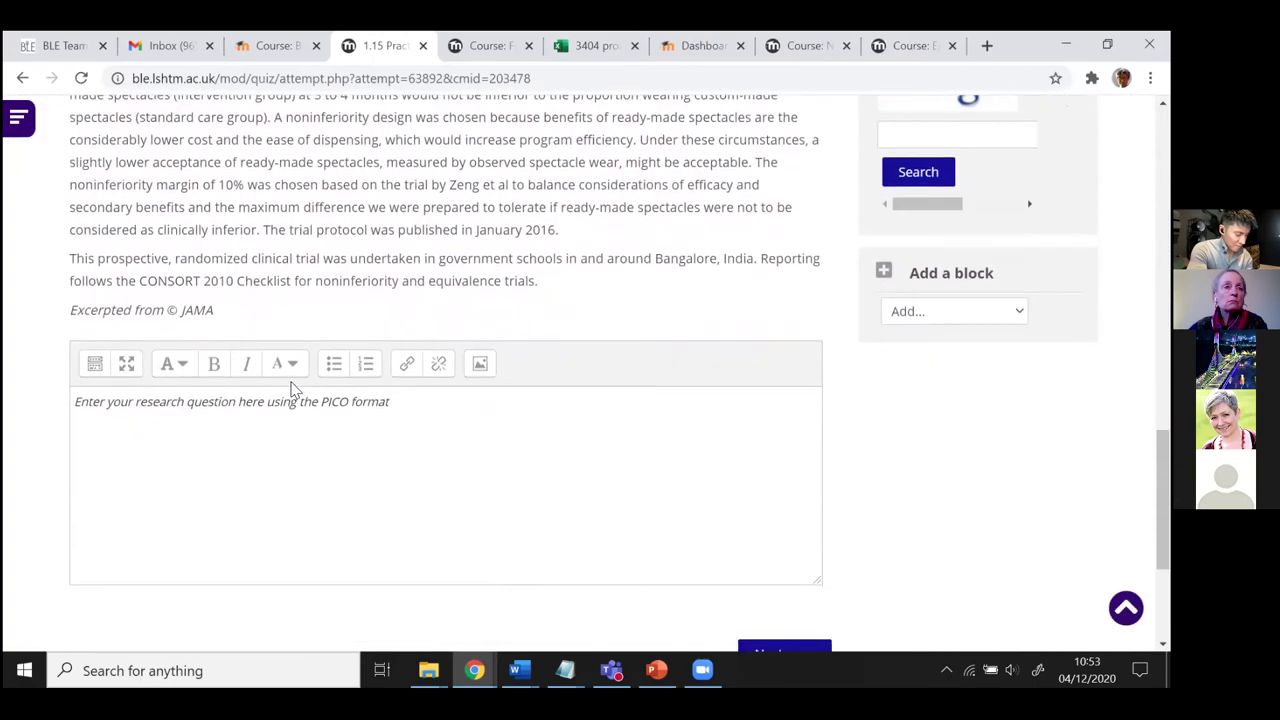
{"action": "scroll", "coordinate": [356, 367], "scroll_direction": "down", "scroll_amount": 2}
{"action": "left_click", "coordinate": [431, 322]}
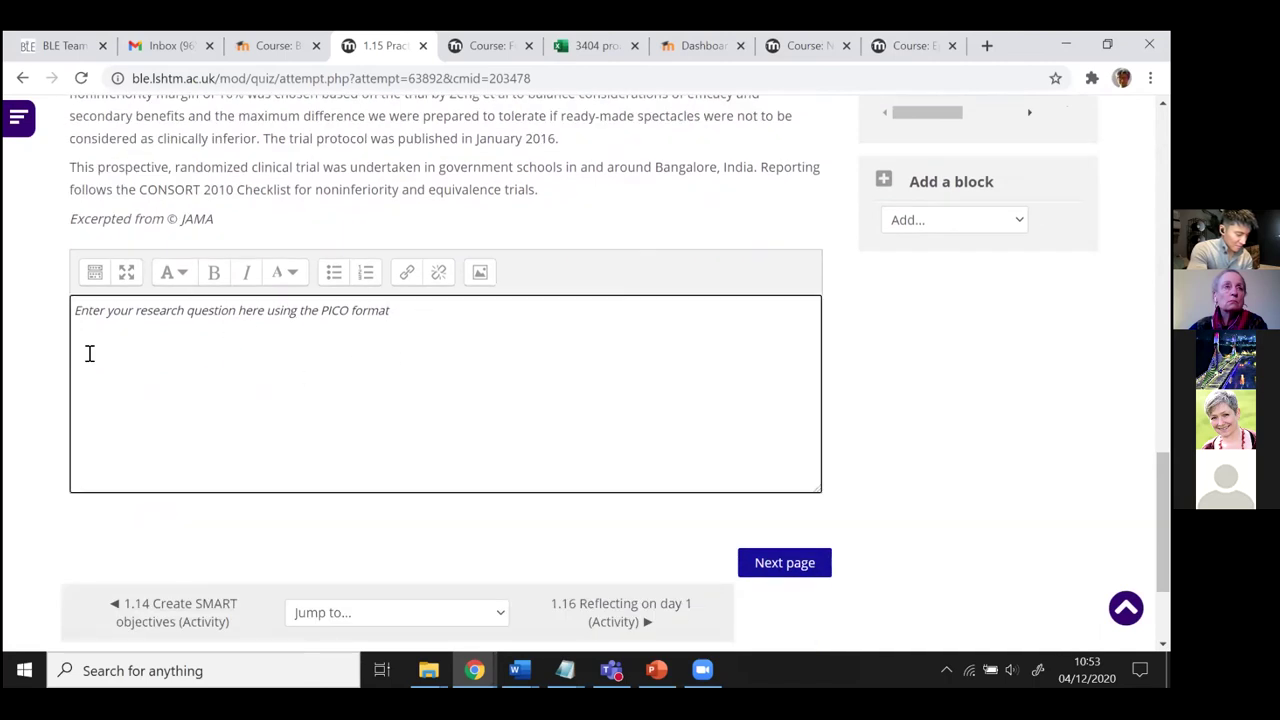
{"action": "scroll", "coordinate": [153, 397], "scroll_direction": "down", "scroll_amount": 1}
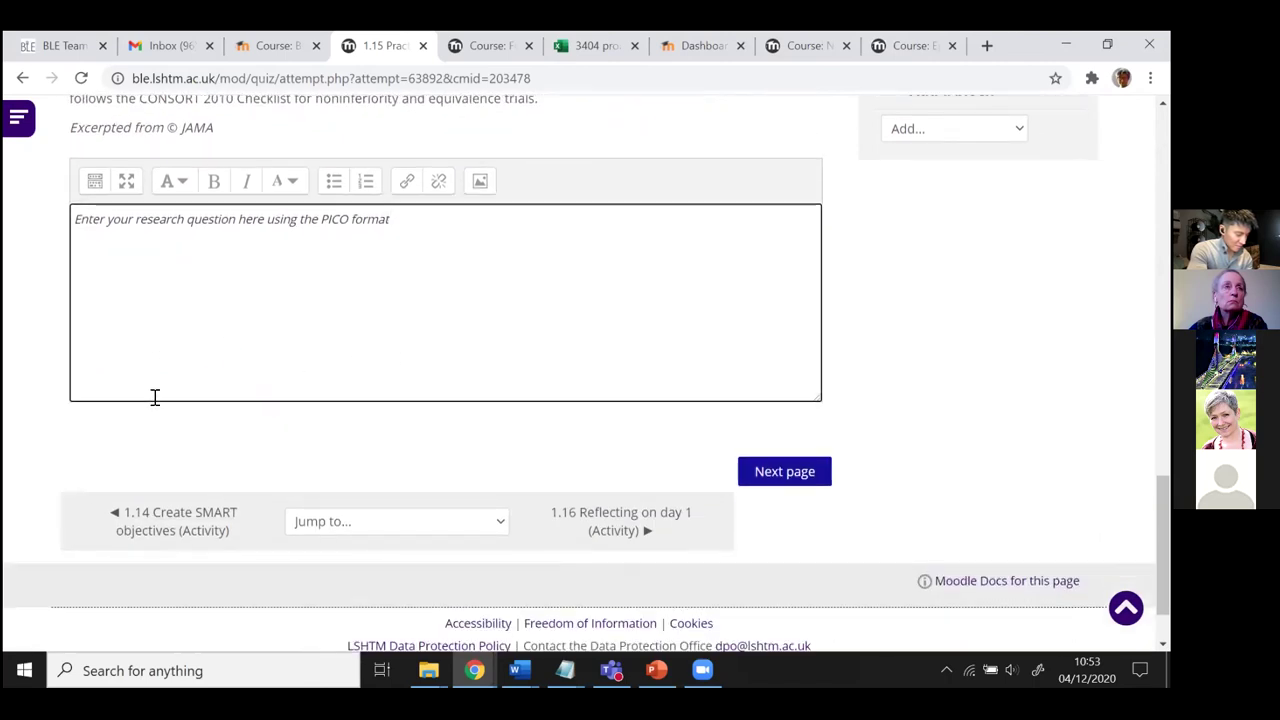
{"action": "left_click", "coordinate": [790, 474]}
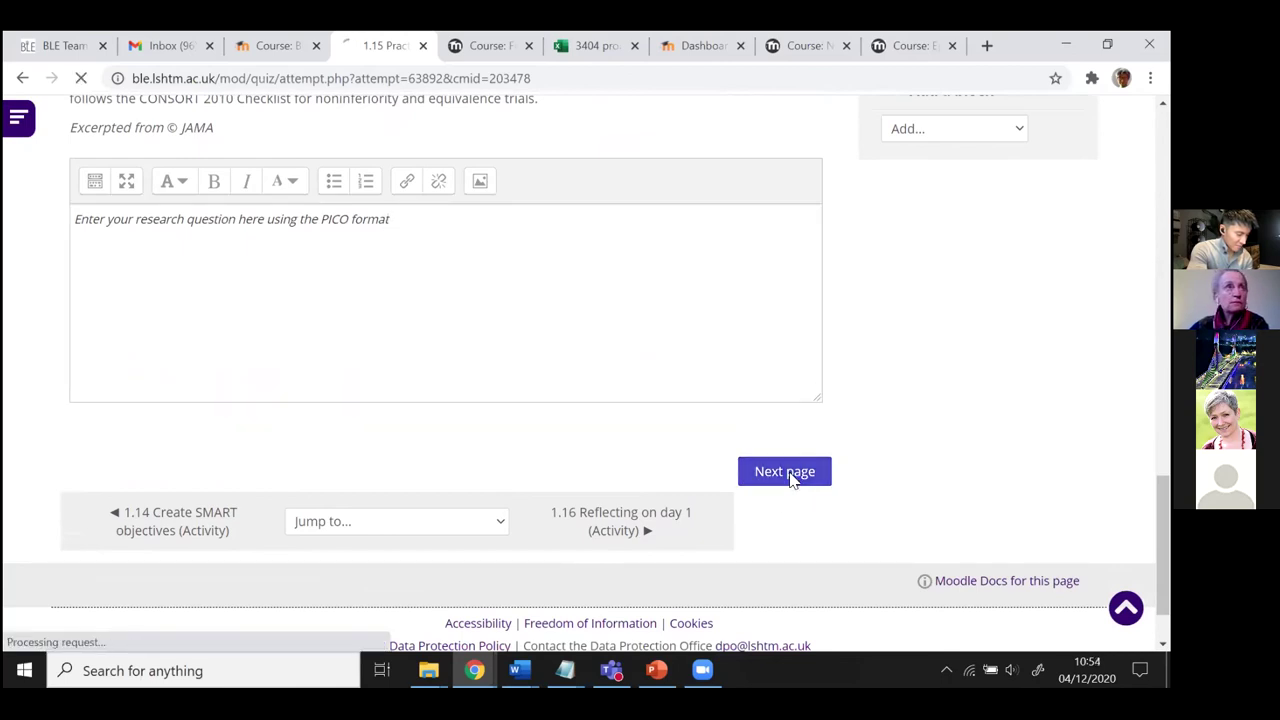
{"action": "scroll", "coordinate": [318, 356], "scroll_direction": "down", "scroll_amount": 1}
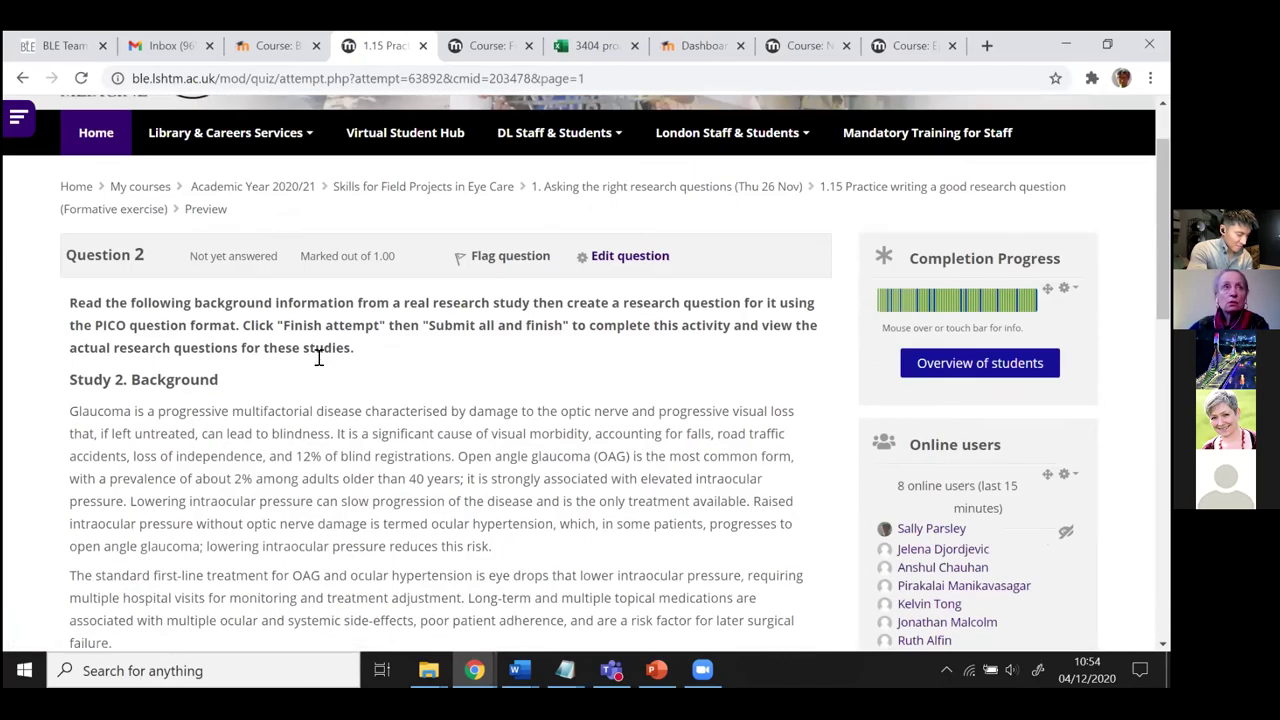
{"action": "scroll", "coordinate": [318, 356], "scroll_direction": "down", "scroll_amount": 10}
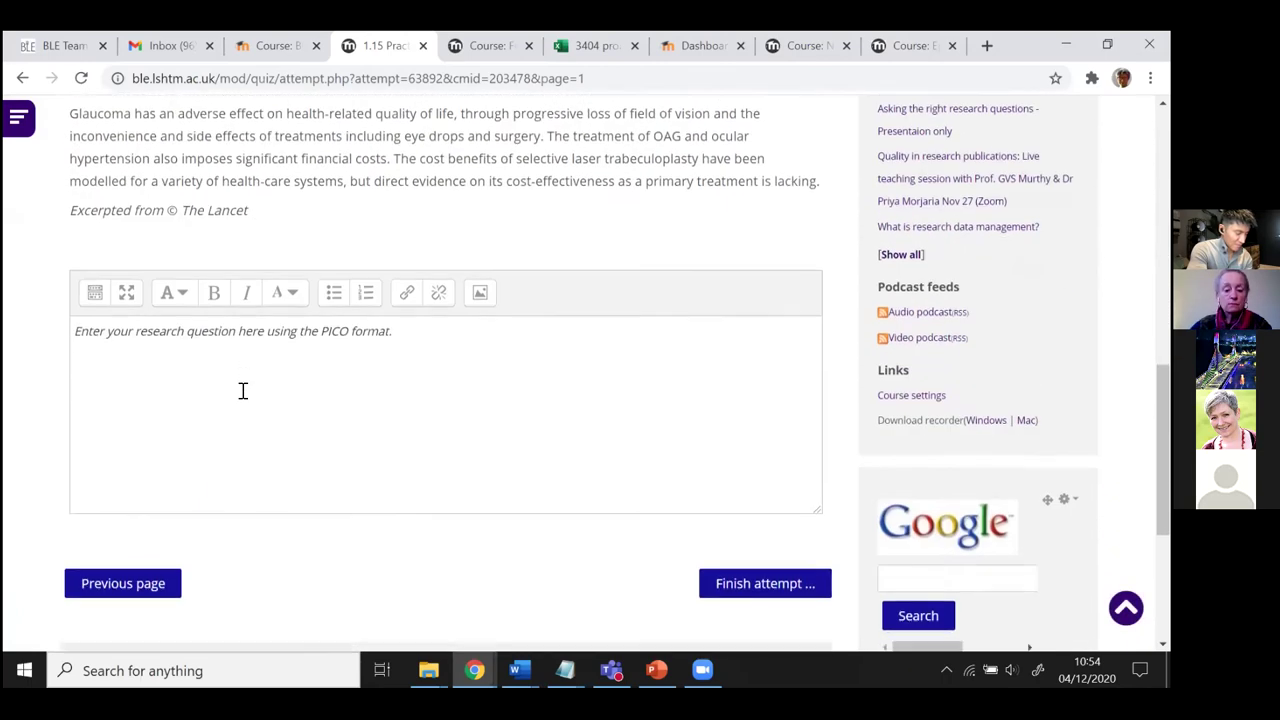
{"action": "scroll", "coordinate": [242, 390], "scroll_direction": "down", "scroll_amount": 1}
- Submit all and finish the 1.15 preview attempt, confirming it to get a 0.00 out of 10.00 review
{"action": "left_click", "coordinate": [708, 502]}
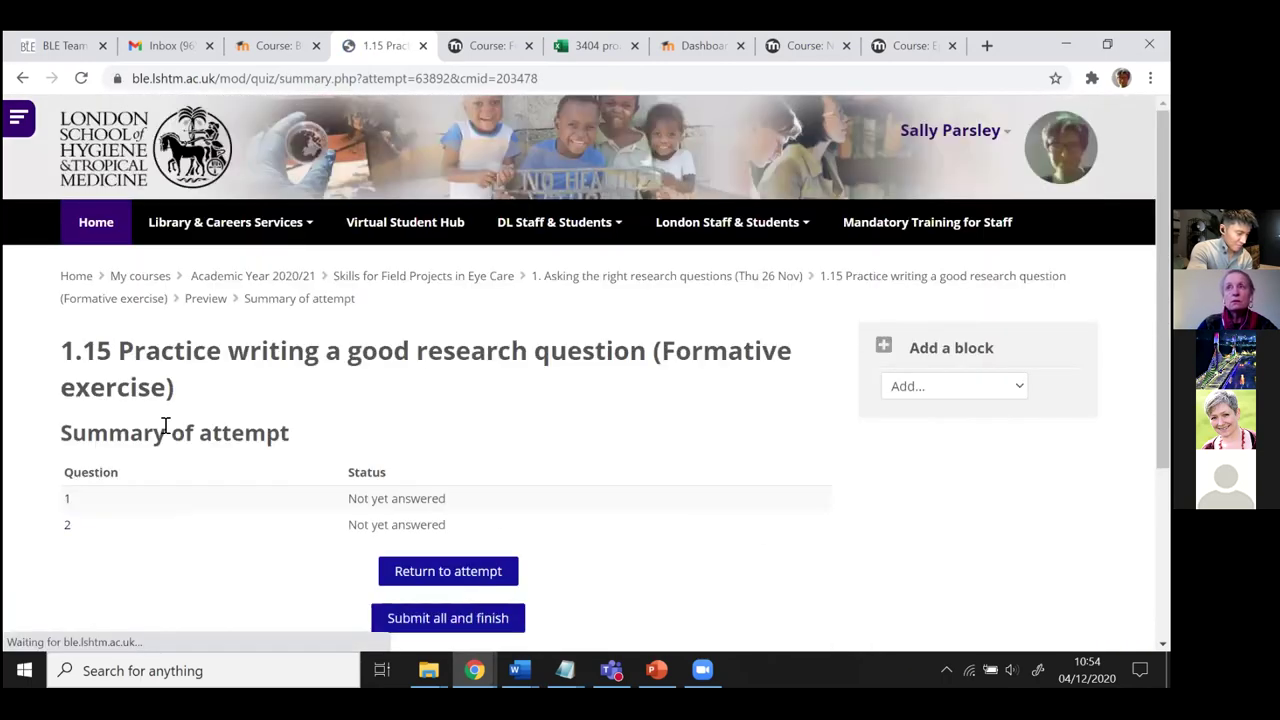
{"action": "scroll", "coordinate": [165, 425], "scroll_direction": "down", "scroll_amount": 2}
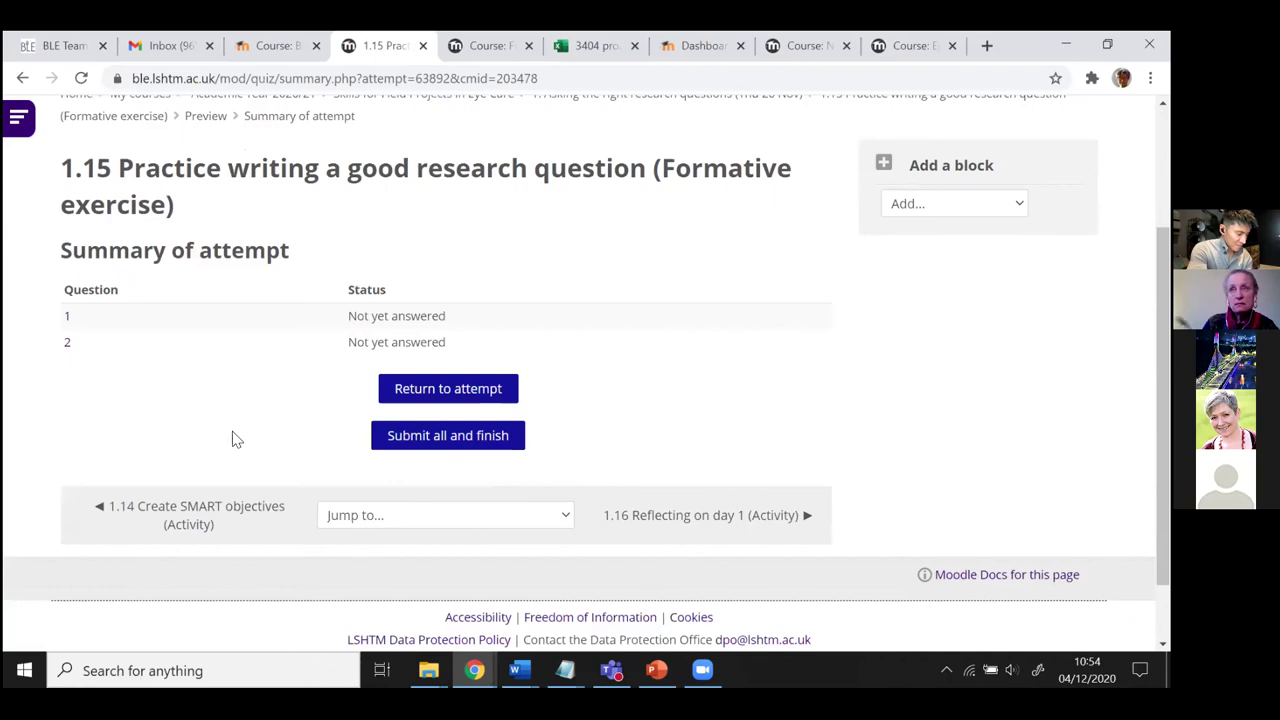
{"action": "left_click_drag", "start_coordinate": [664, 183], "coordinate": [651, 185]}
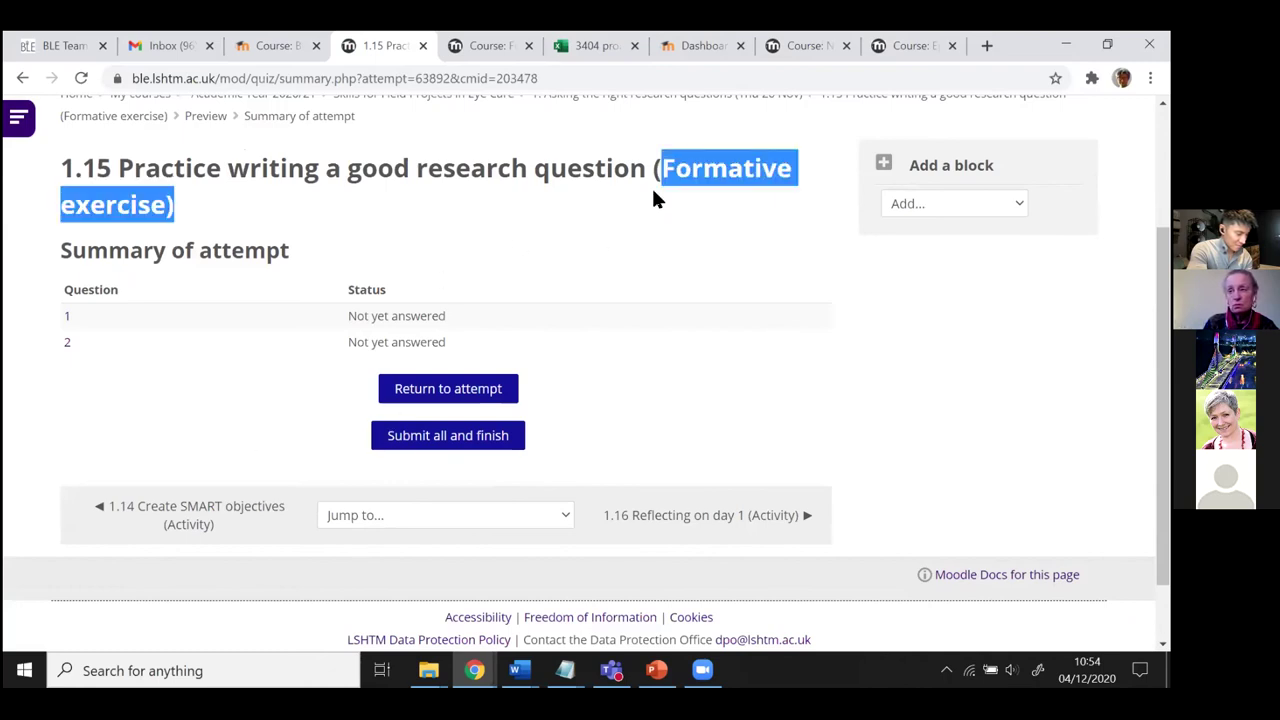
{"action": "left_click", "coordinate": [651, 185]}
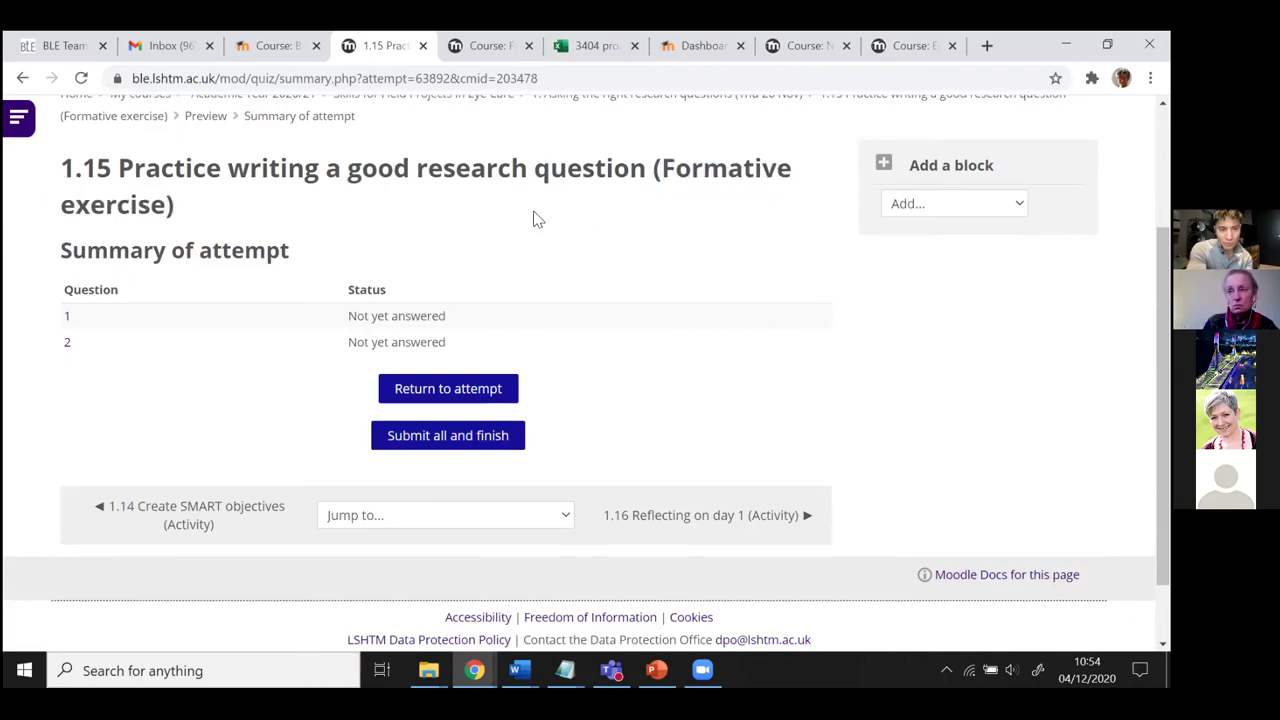
{"action": "left_click", "coordinate": [423, 441]}
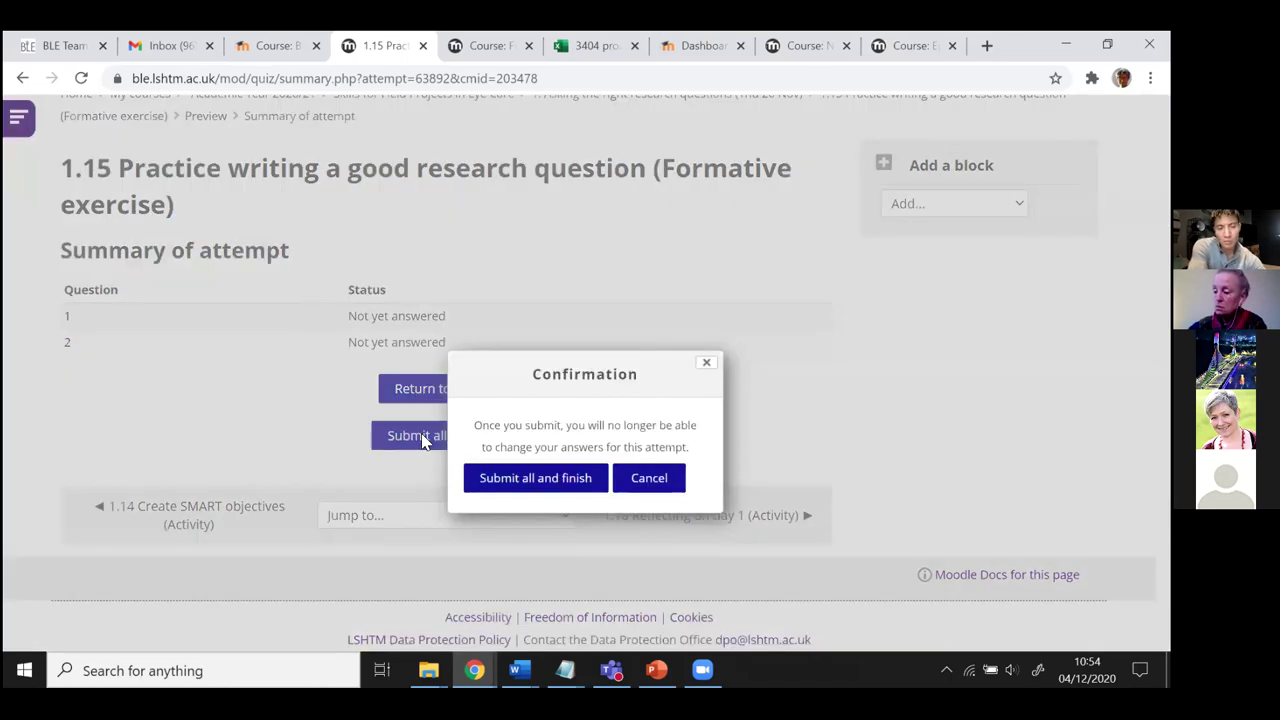
{"action": "left_click", "coordinate": [503, 482]}
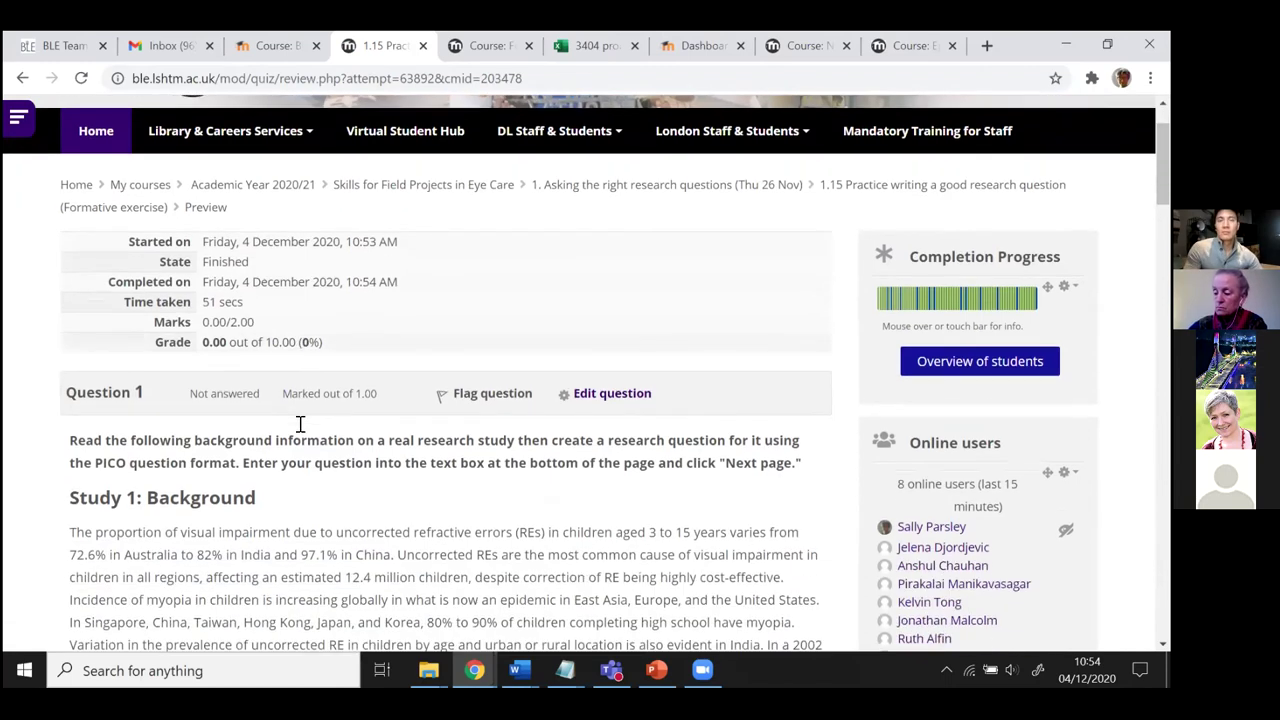
{"action": "scroll", "coordinate": [295, 421], "scroll_direction": "down", "scroll_amount": 1}
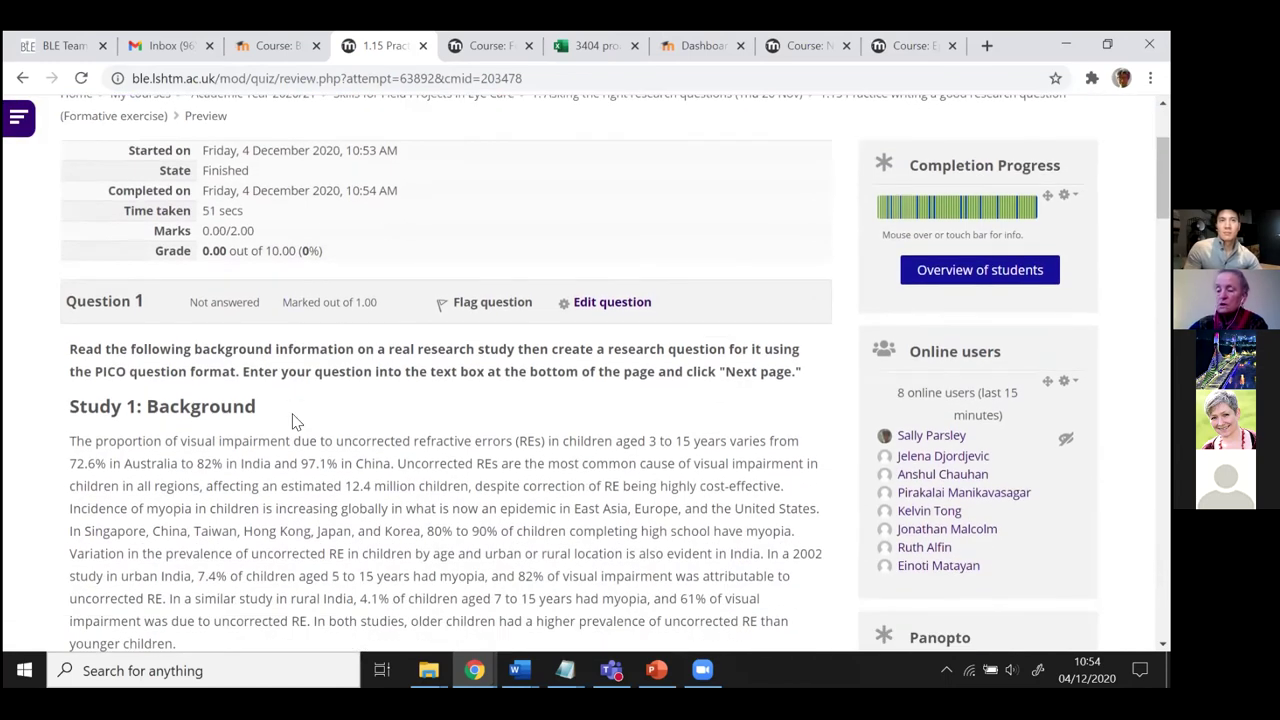
{"action": "scroll", "coordinate": [295, 421], "scroll_direction": "down", "scroll_amount": 1}
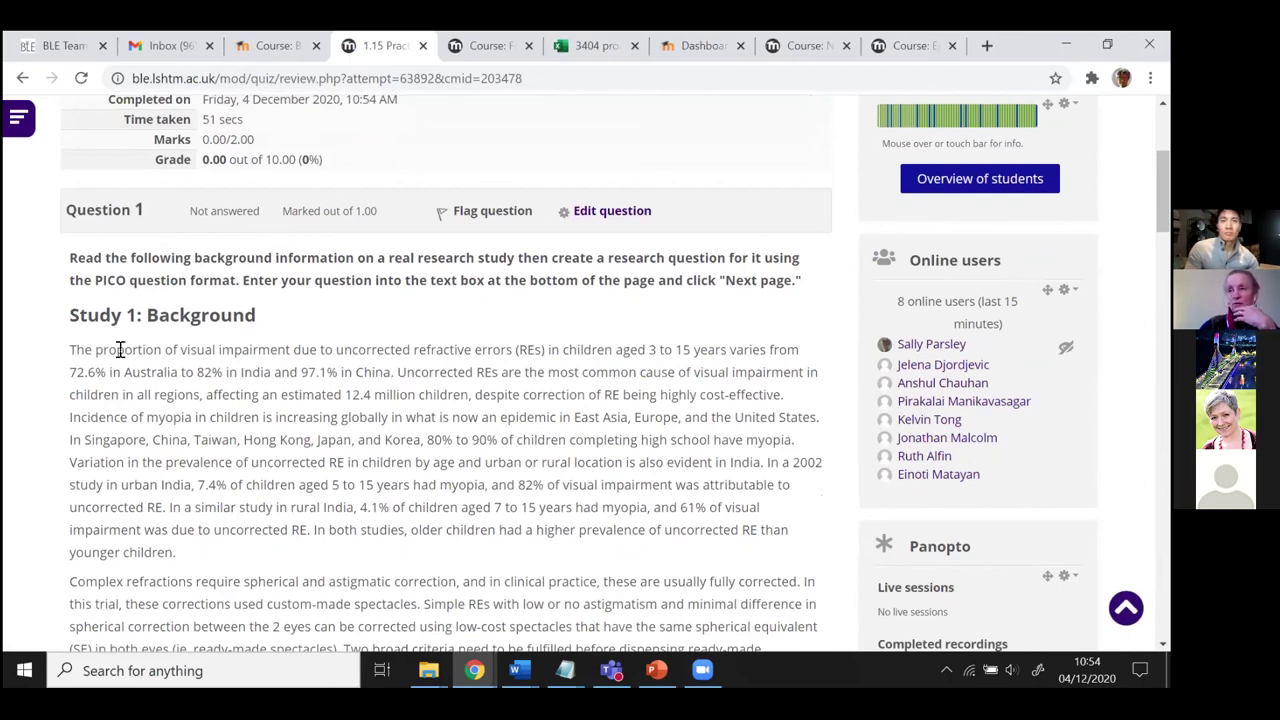
{"action": "scroll", "coordinate": [120, 350], "scroll_direction": "down", "scroll_amount": 1}
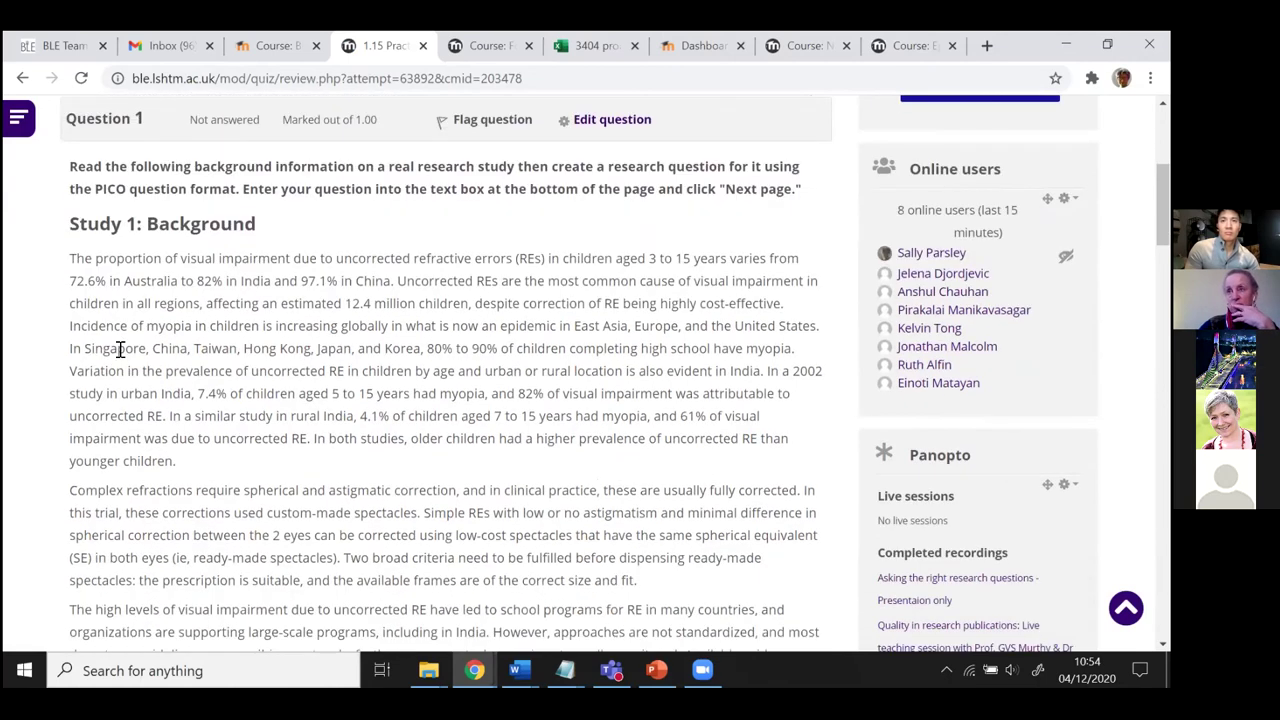
{"action": "scroll", "coordinate": [120, 350], "scroll_direction": "up", "scroll_amount": 1}
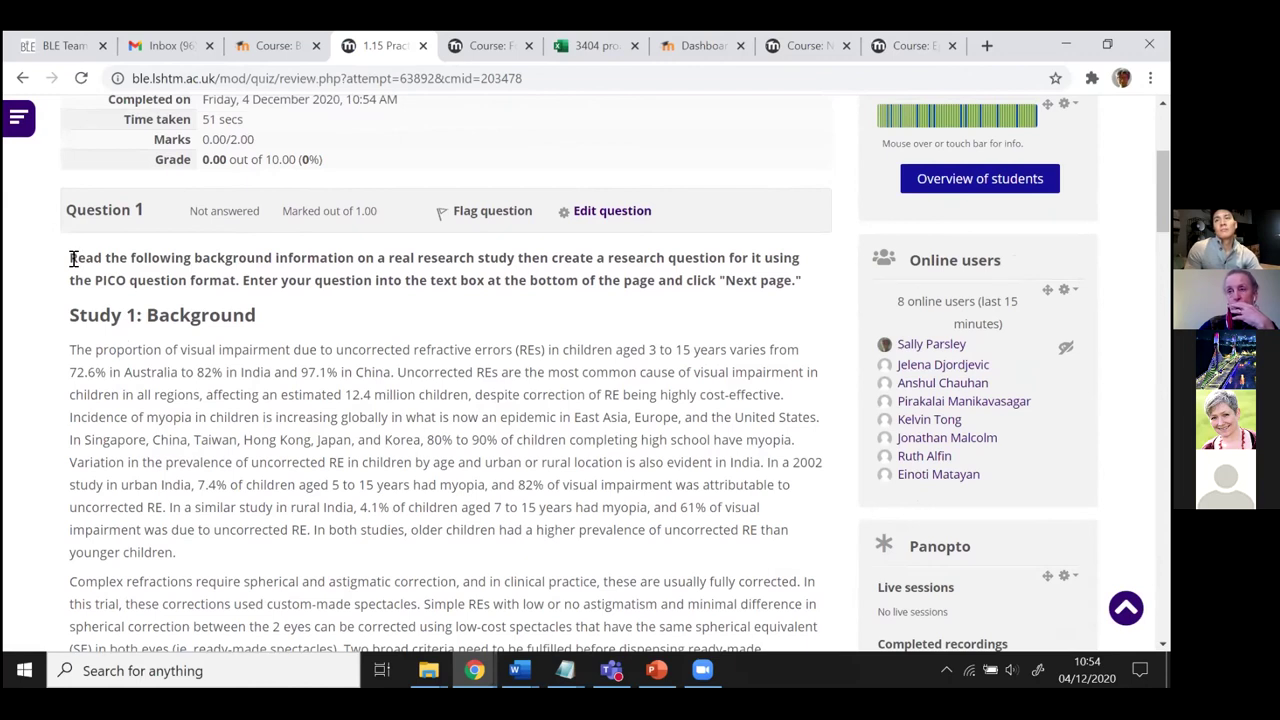
{"action": "left_click_drag", "start_coordinate": [73, 258], "coordinate": [205, 280]}
{"action": "left_click", "coordinate": [205, 280]}
{"action": "scroll", "coordinate": [187, 394], "scroll_direction": "down", "scroll_amount": 3}
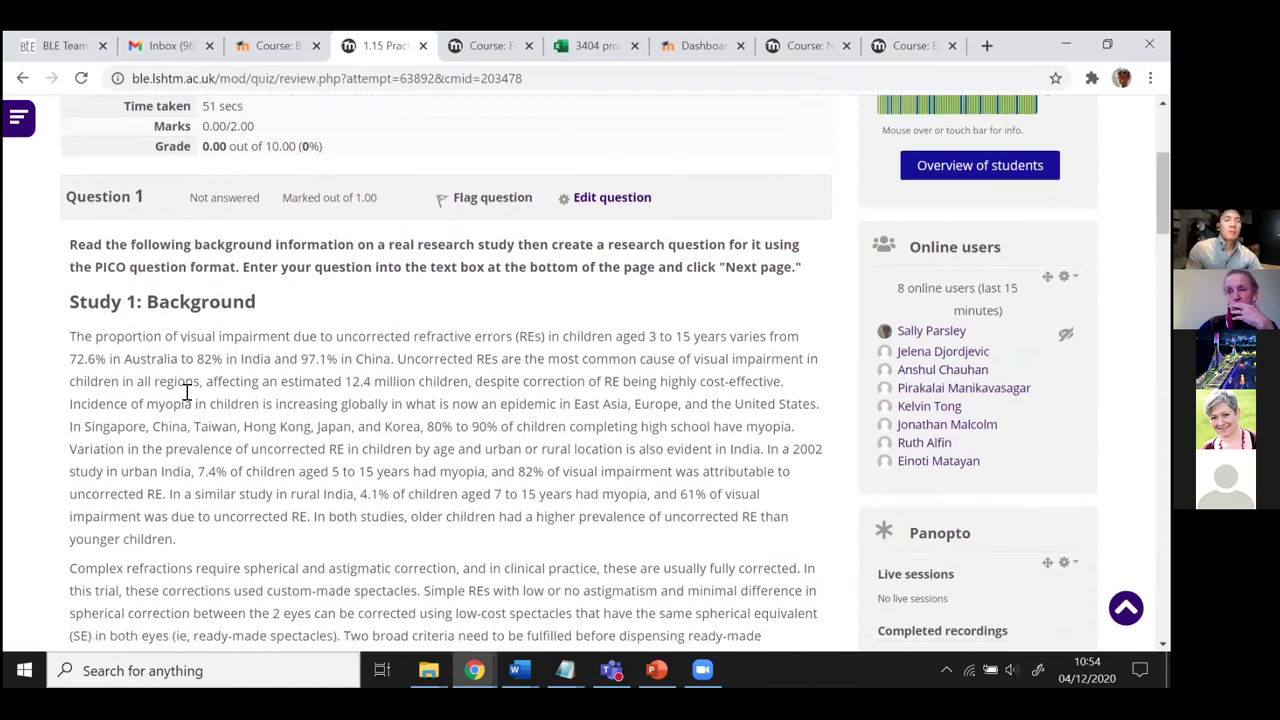
{"action": "scroll", "coordinate": [187, 394], "scroll_direction": "down", "scroll_amount": 1}
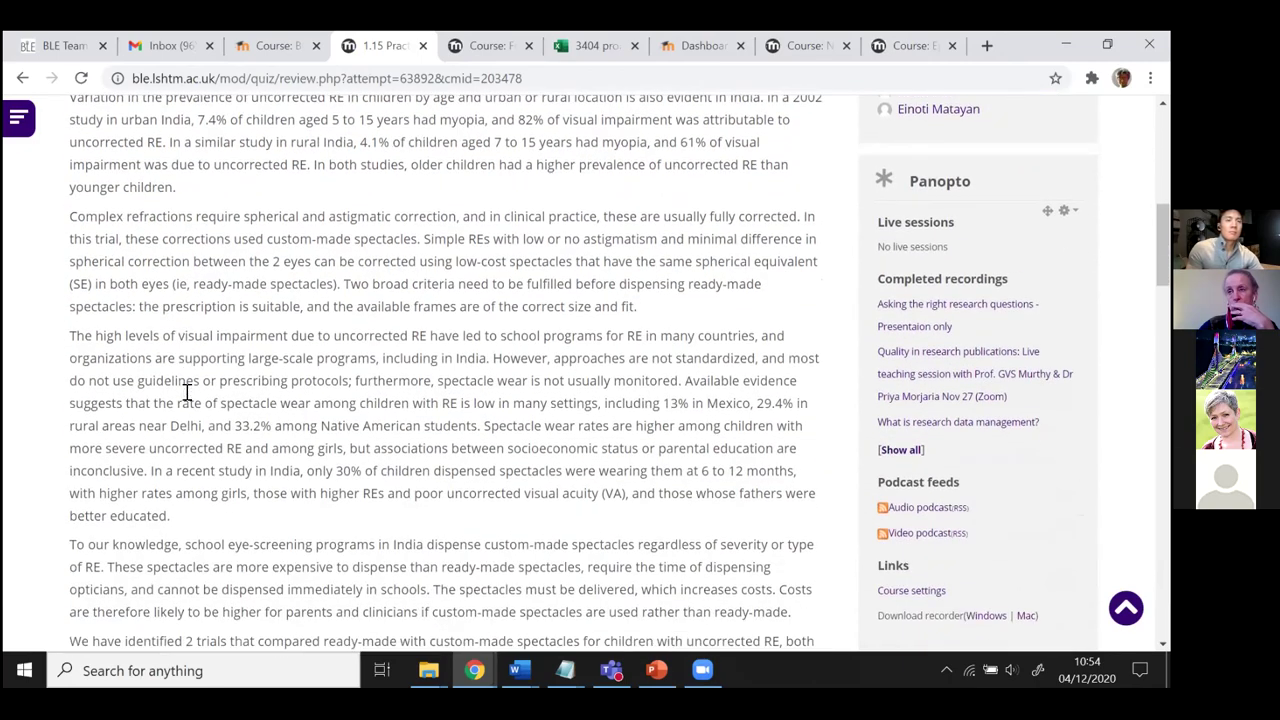
{"action": "scroll", "coordinate": [187, 398], "scroll_direction": "down", "scroll_amount": 3}
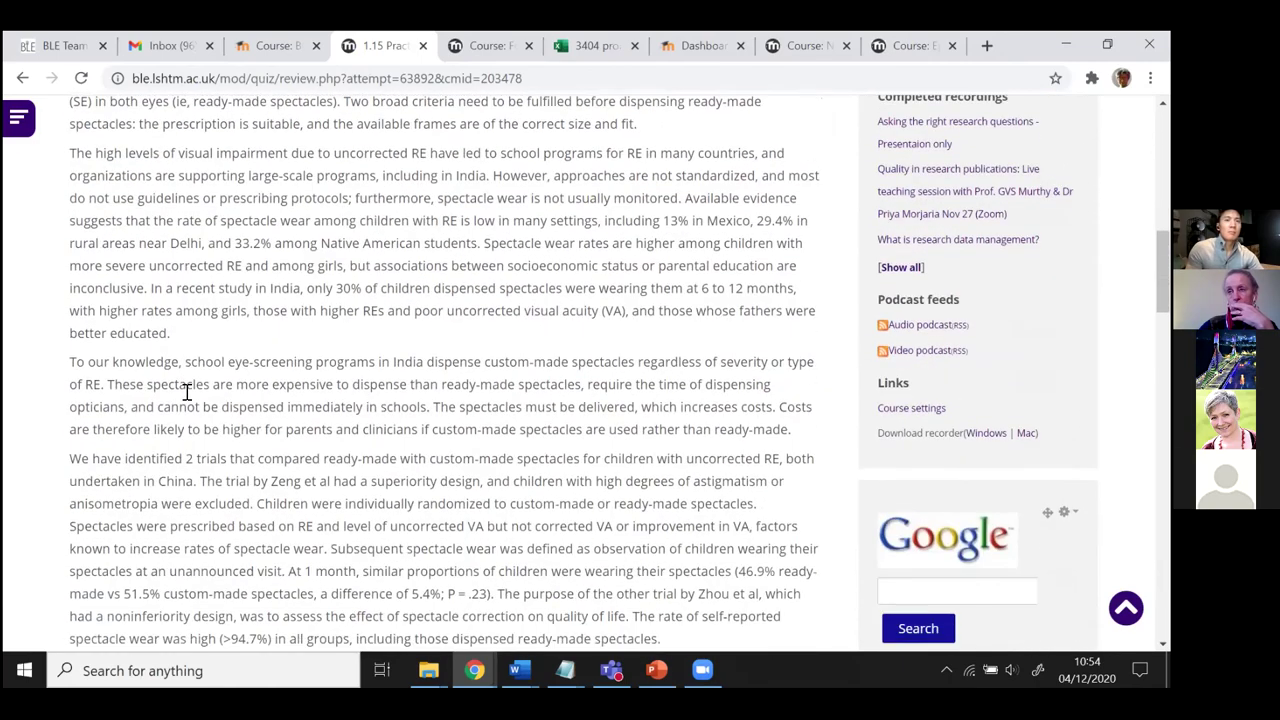
{"action": "scroll", "coordinate": [187, 396], "scroll_direction": "down", "scroll_amount": 7}
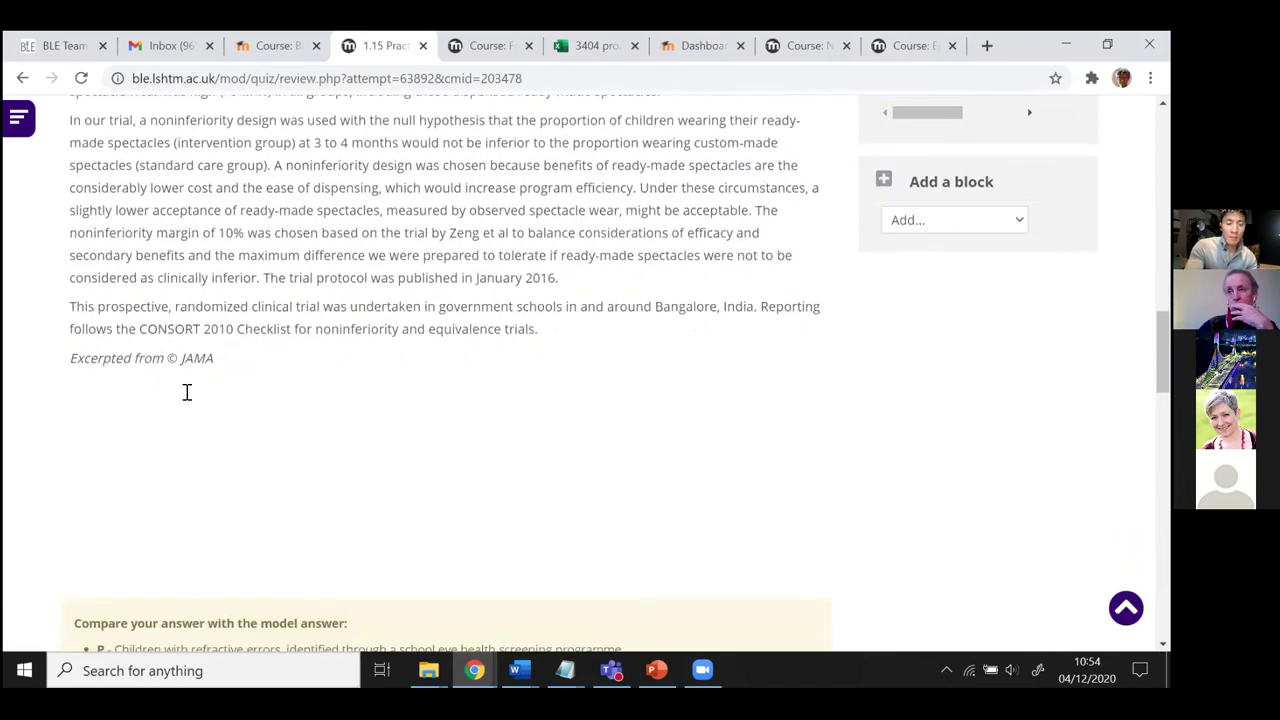
{"action": "scroll", "coordinate": [190, 350], "scroll_direction": "up", "scroll_amount": 2}
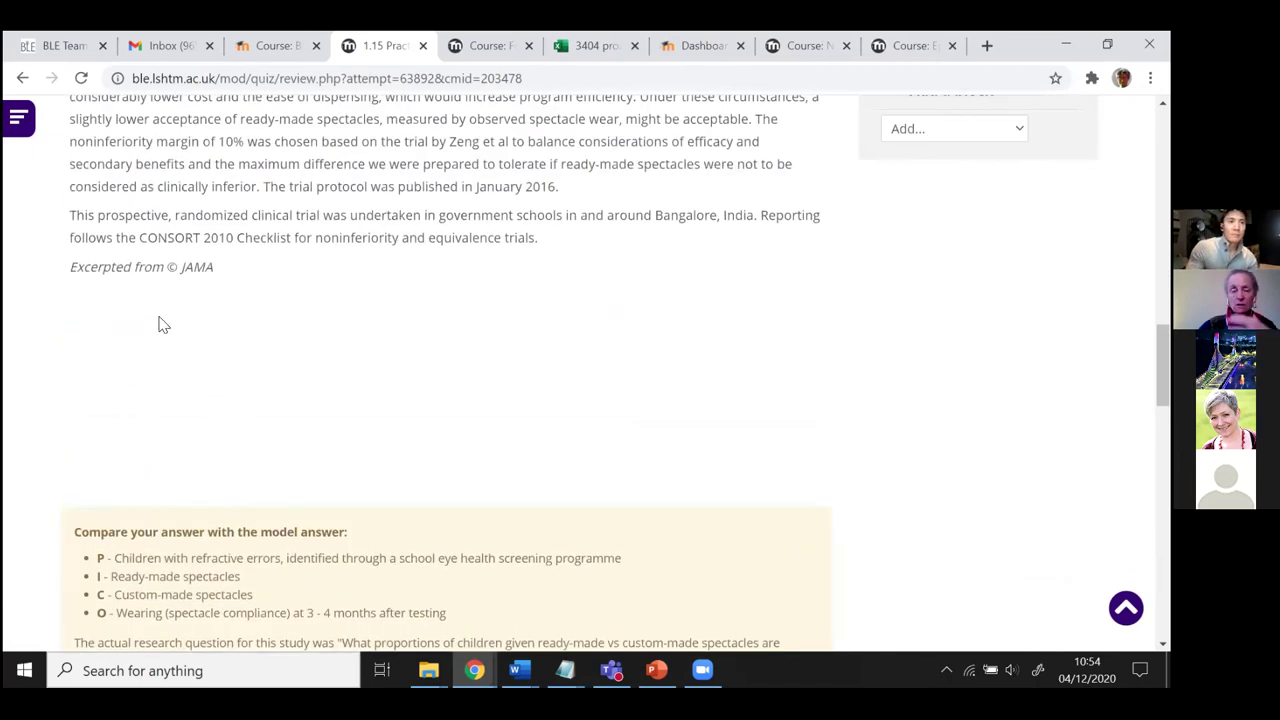
{"action": "scroll", "coordinate": [316, 287], "scroll_direction": "down", "scroll_amount": 3}
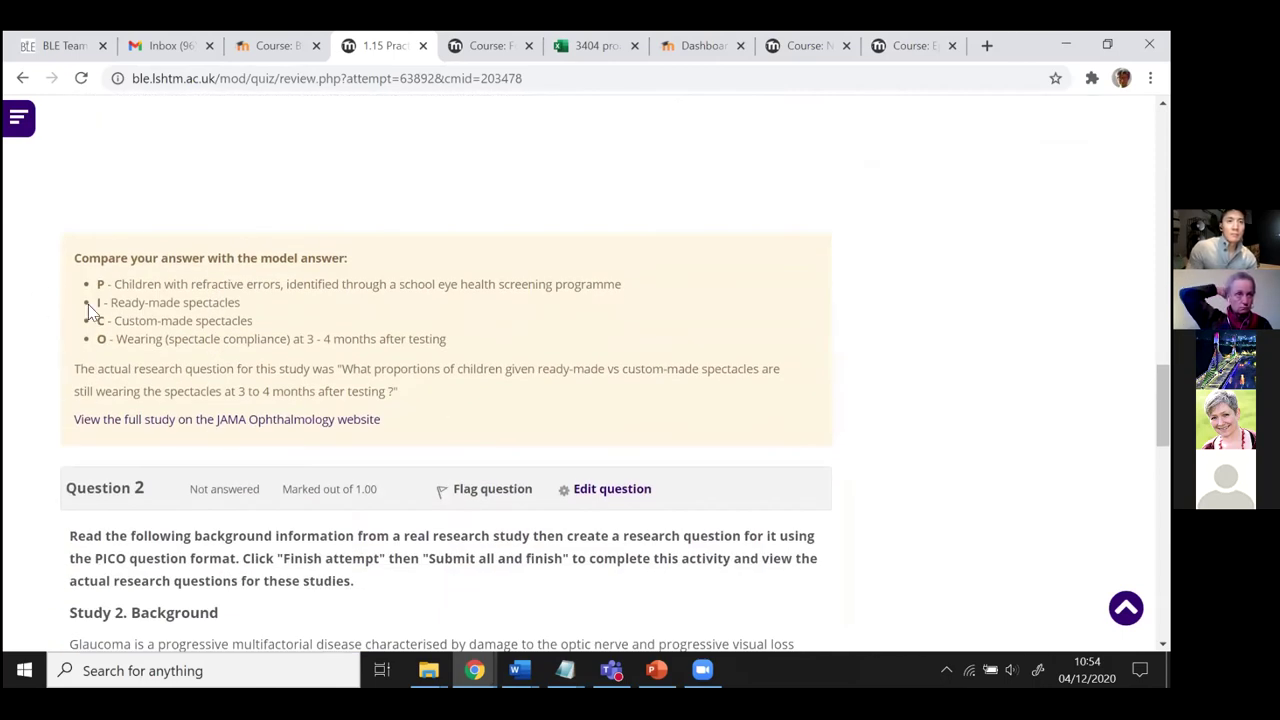
{"action": "scroll", "coordinate": [150, 415], "scroll_direction": "down", "scroll_amount": 14}
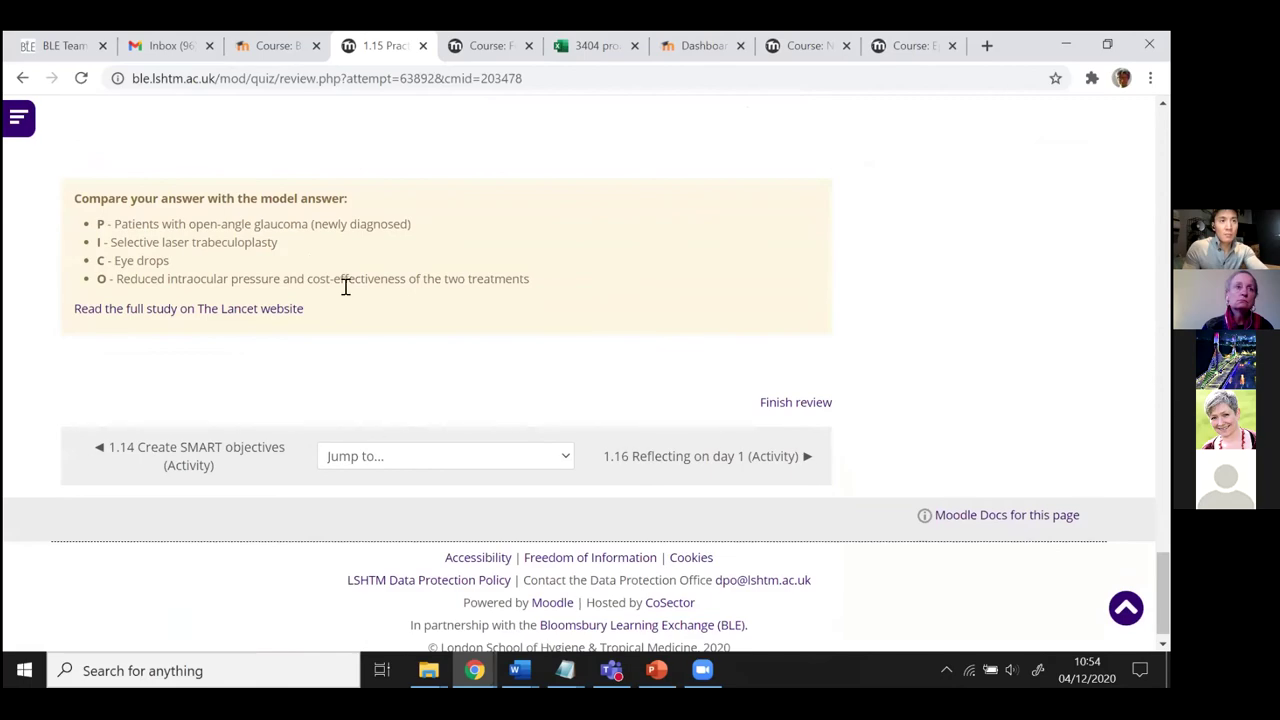
{"action": "scroll", "coordinate": [460, 460], "scroll_direction": "up", "scroll_amount": 15}
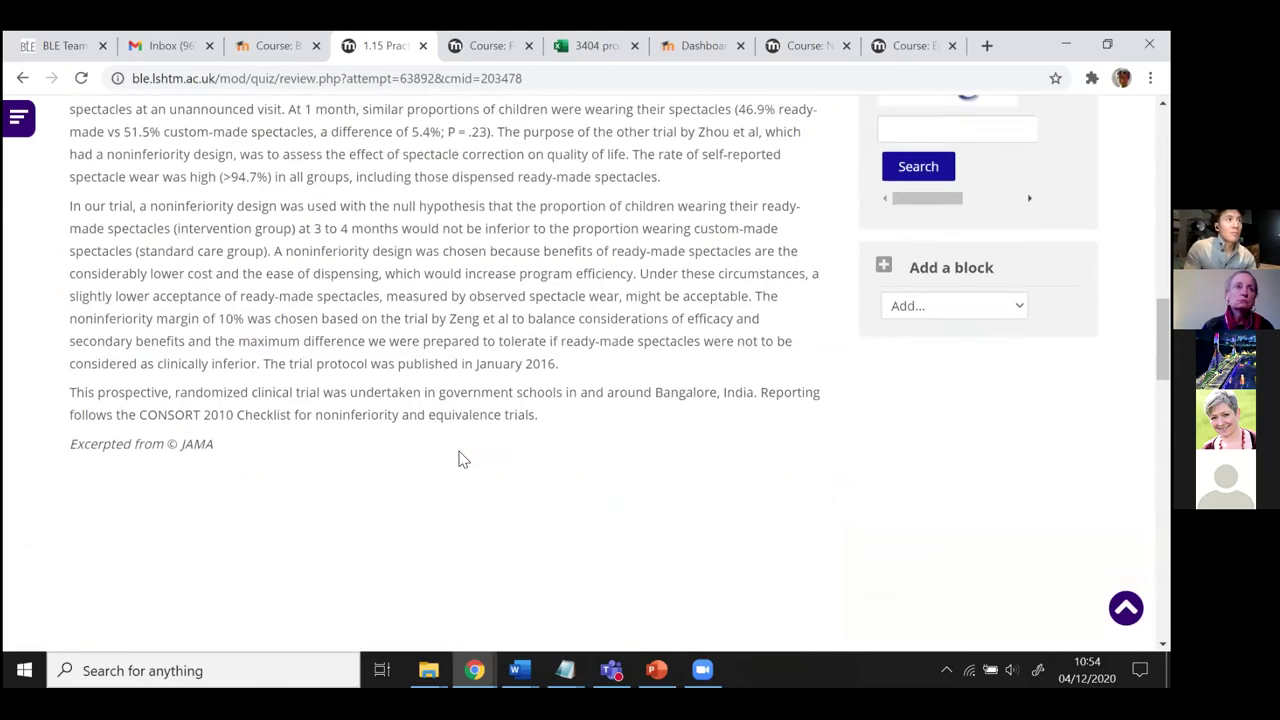
{"action": "scroll", "coordinate": [460, 457], "scroll_direction": "up", "scroll_amount": 8}
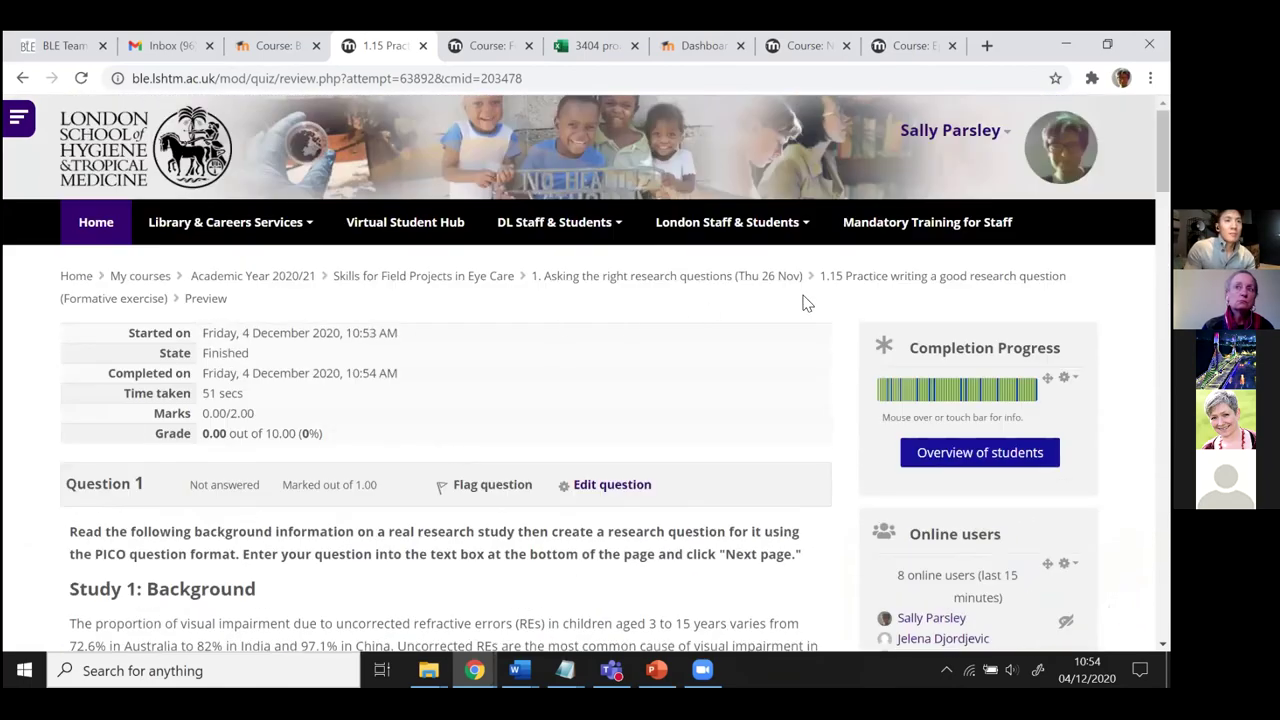
- Return via the exercise page to the Asking the right research questions section and scroll through it
{"action": "left_click", "coordinate": [855, 281]}
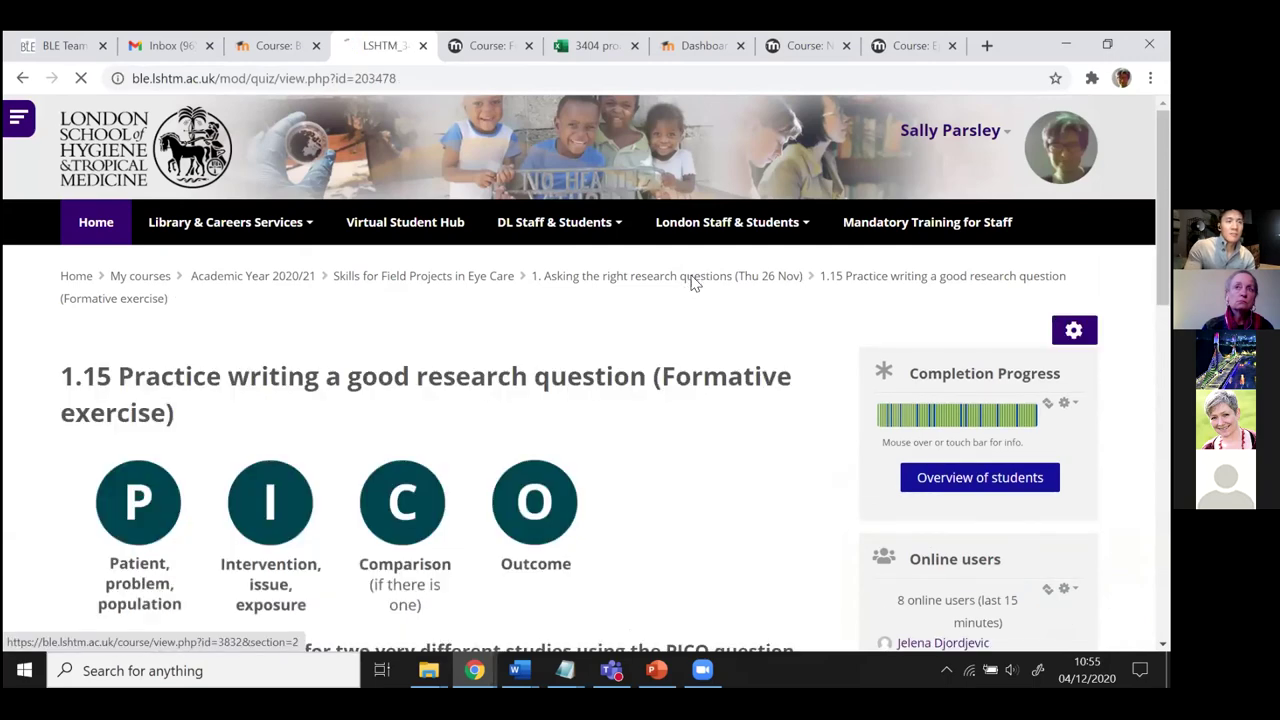
{"action": "left_click", "coordinate": [694, 283]}
{"action": "scroll", "coordinate": [336, 455], "scroll_direction": "down", "scroll_amount": 6}
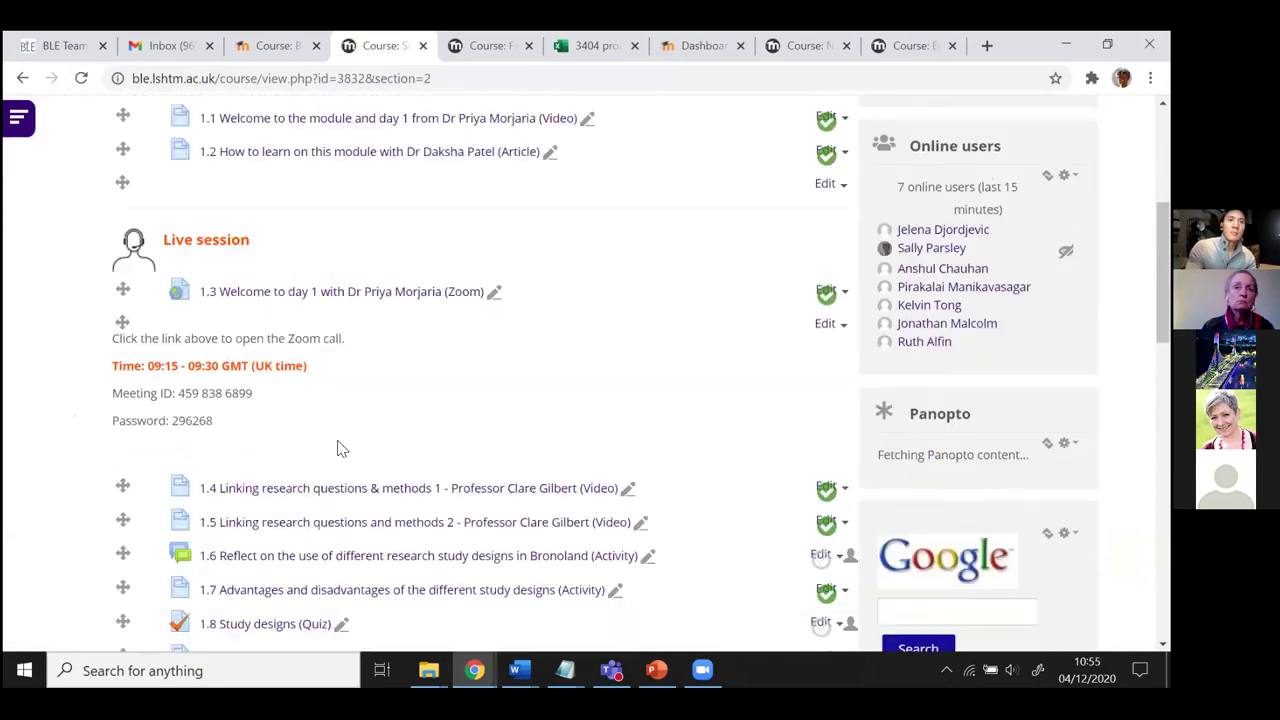
{"action": "scroll", "coordinate": [336, 455], "scroll_direction": "down", "scroll_amount": 8}
{"action": "scroll", "coordinate": [332, 452], "scroll_direction": "up", "scroll_amount": 3}
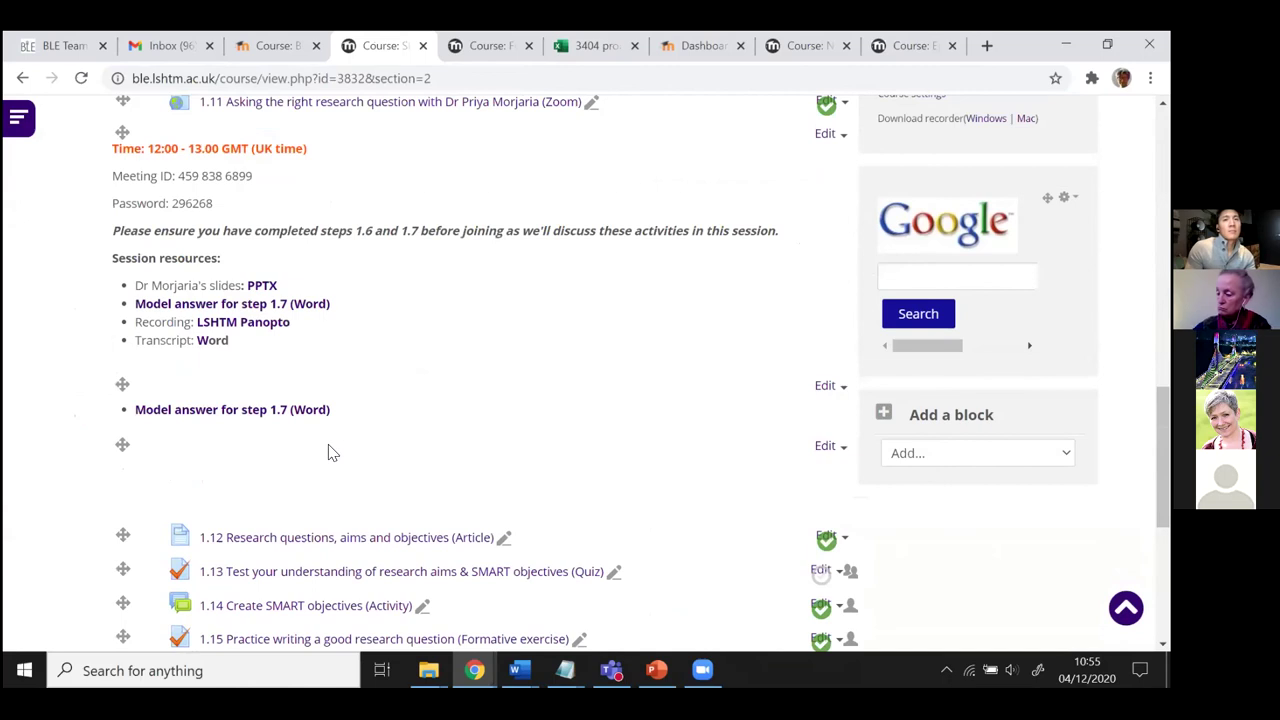
{"action": "scroll", "coordinate": [332, 452], "scroll_direction": "up", "scroll_amount": 3}
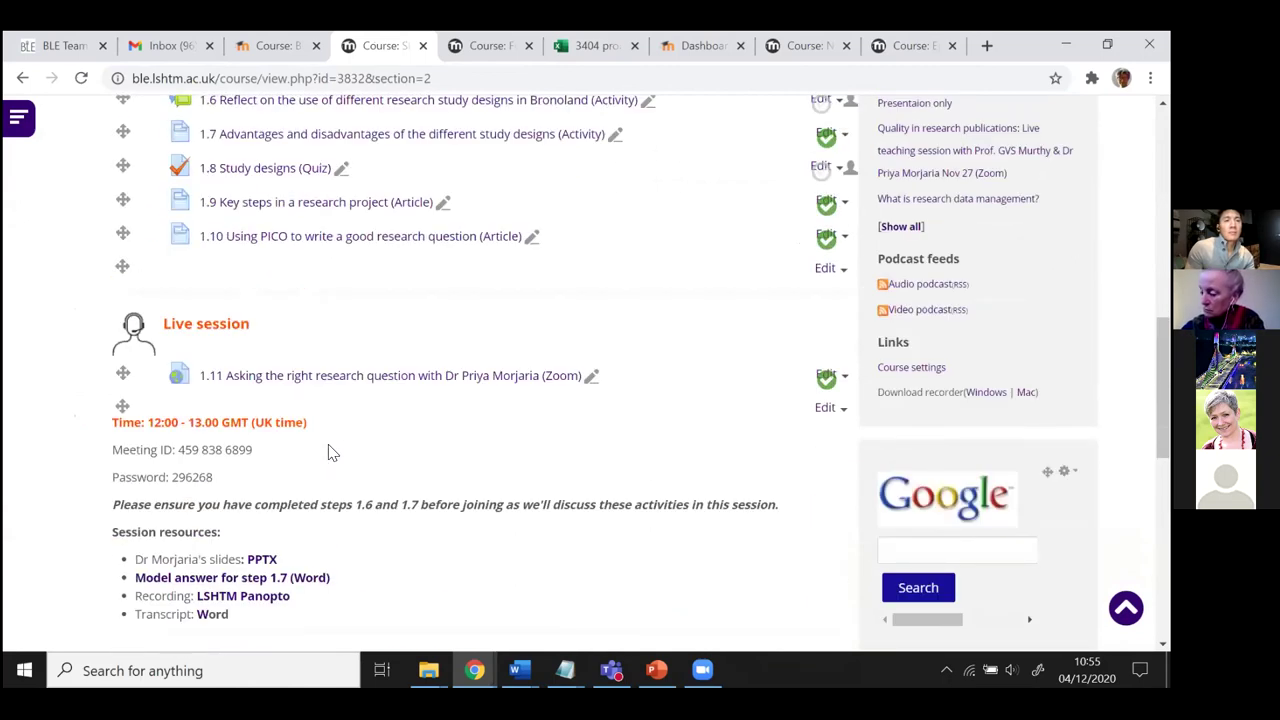
{"action": "scroll", "coordinate": [332, 452], "scroll_direction": "down", "scroll_amount": 8}
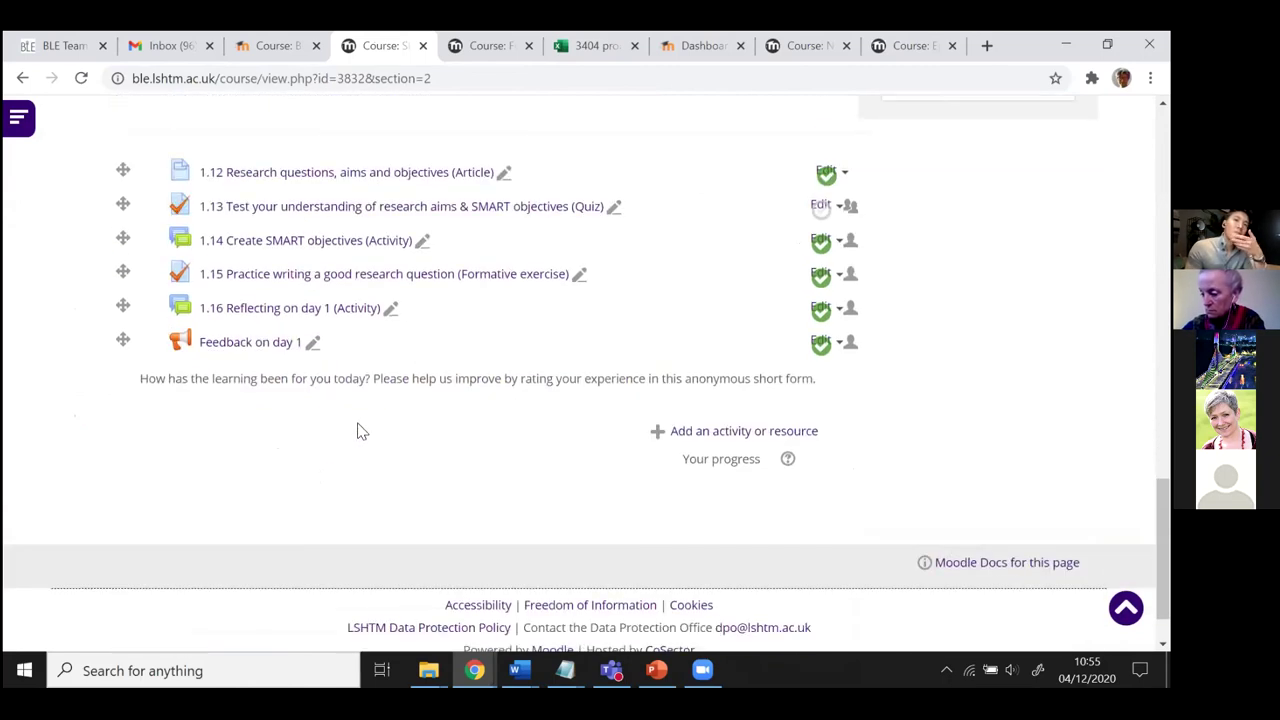
{"action": "scroll", "coordinate": [591, 487], "scroll_direction": "up", "scroll_amount": 15}
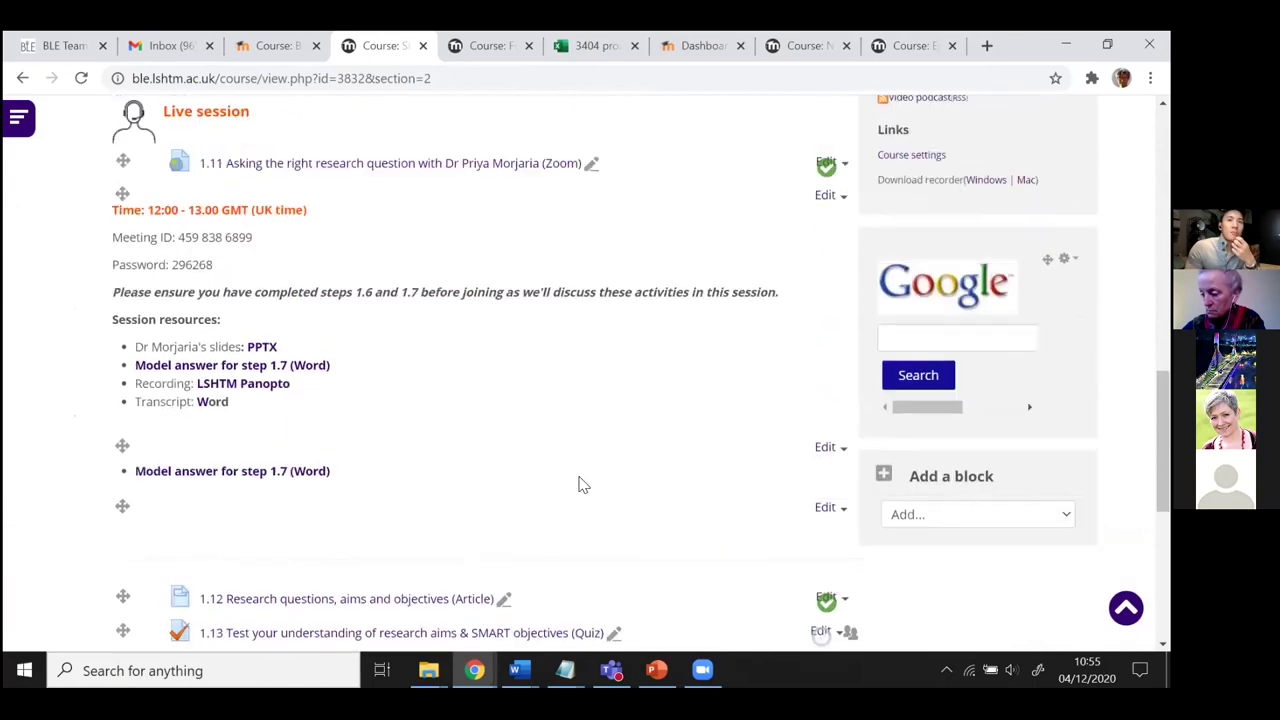
- Move on to the Ensuring quality in your research section and scroll through it
{"action": "left_click", "coordinate": [705, 350]}
{"action": "scroll", "coordinate": [394, 451], "scroll_direction": "down", "scroll_amount": 6}
{"action": "scroll", "coordinate": [394, 452], "scroll_direction": "up", "scroll_amount": 6}
{"action": "scroll", "coordinate": [394, 451], "scroll_direction": "down", "scroll_amount": 1}
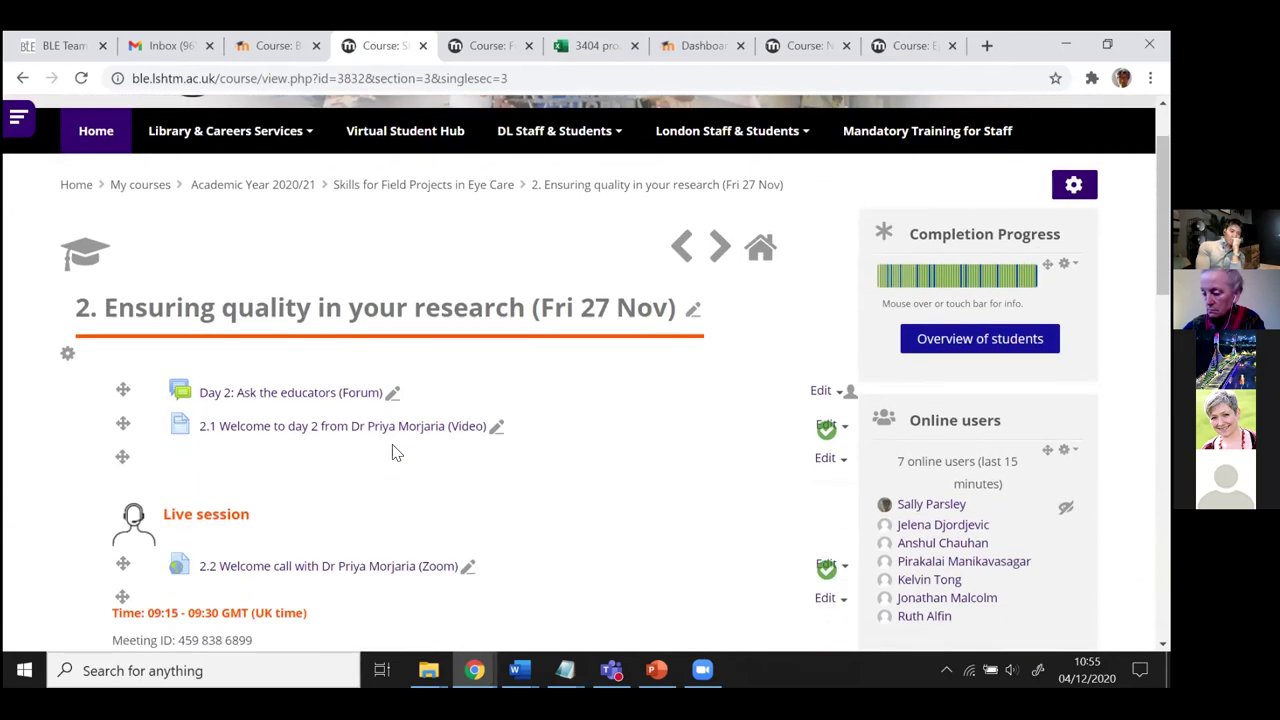
- Switch from the Non Communicable Eye Disease tab to the Epidemiological Methods Applied to Eye Diseases section page
{"action": "left_click", "coordinate": [795, 46]}
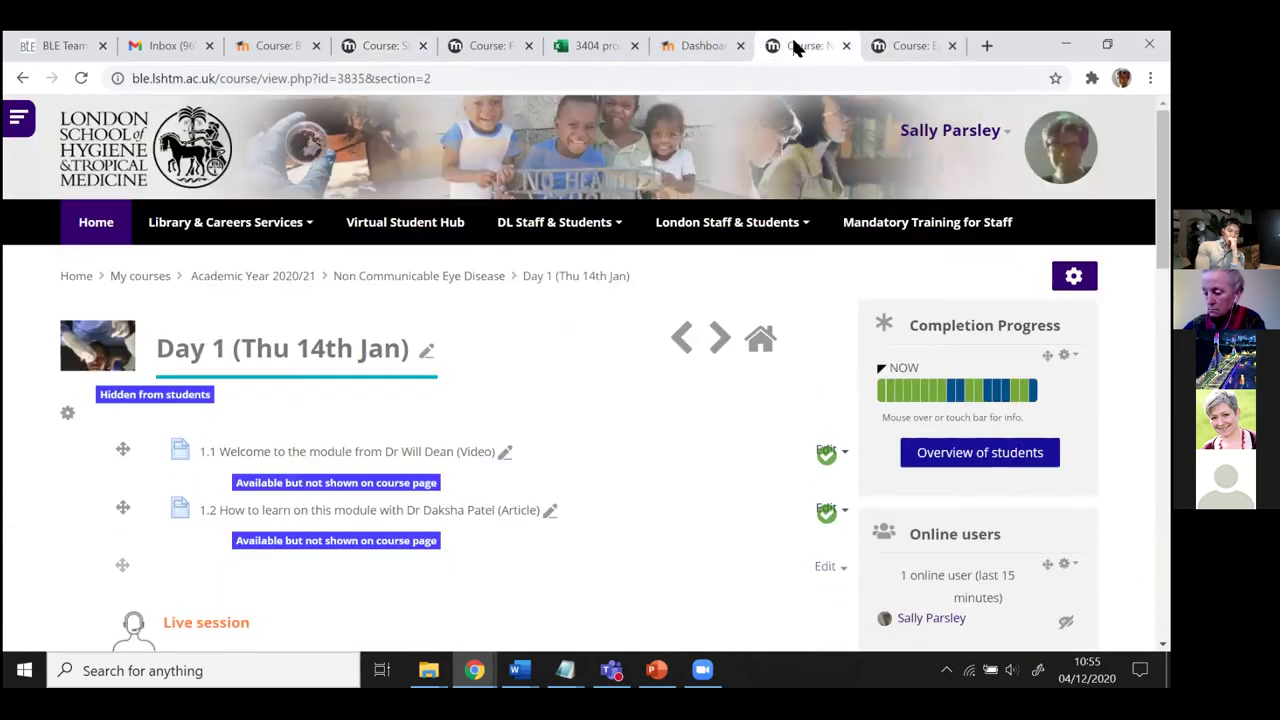
{"action": "scroll", "coordinate": [590, 330], "scroll_direction": "down", "scroll_amount": 5}
{"action": "left_click", "coordinate": [905, 46]}
{"action": "scroll", "coordinate": [383, 377], "scroll_direction": "down", "scroll_amount": 3}
{"action": "scroll", "coordinate": [383, 378], "scroll_direction": "down", "scroll_amount": 3}
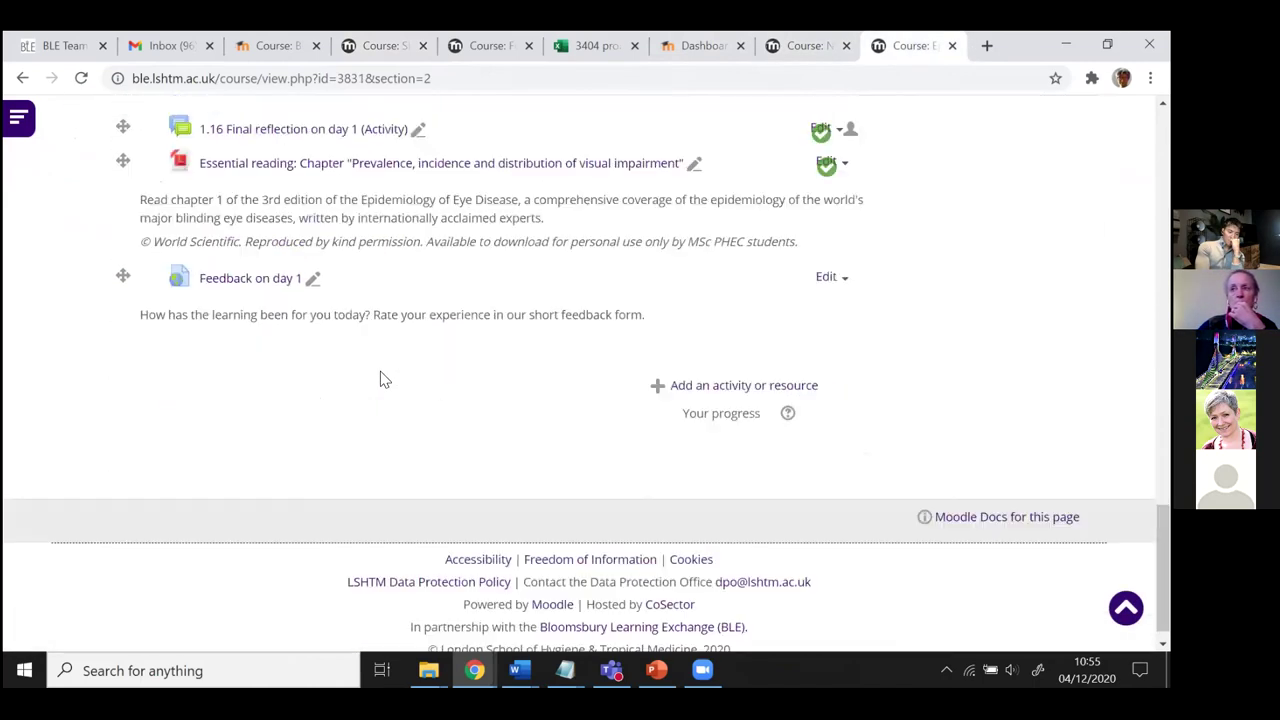
{"action": "scroll", "coordinate": [380, 378], "scroll_direction": "up", "scroll_amount": 3}
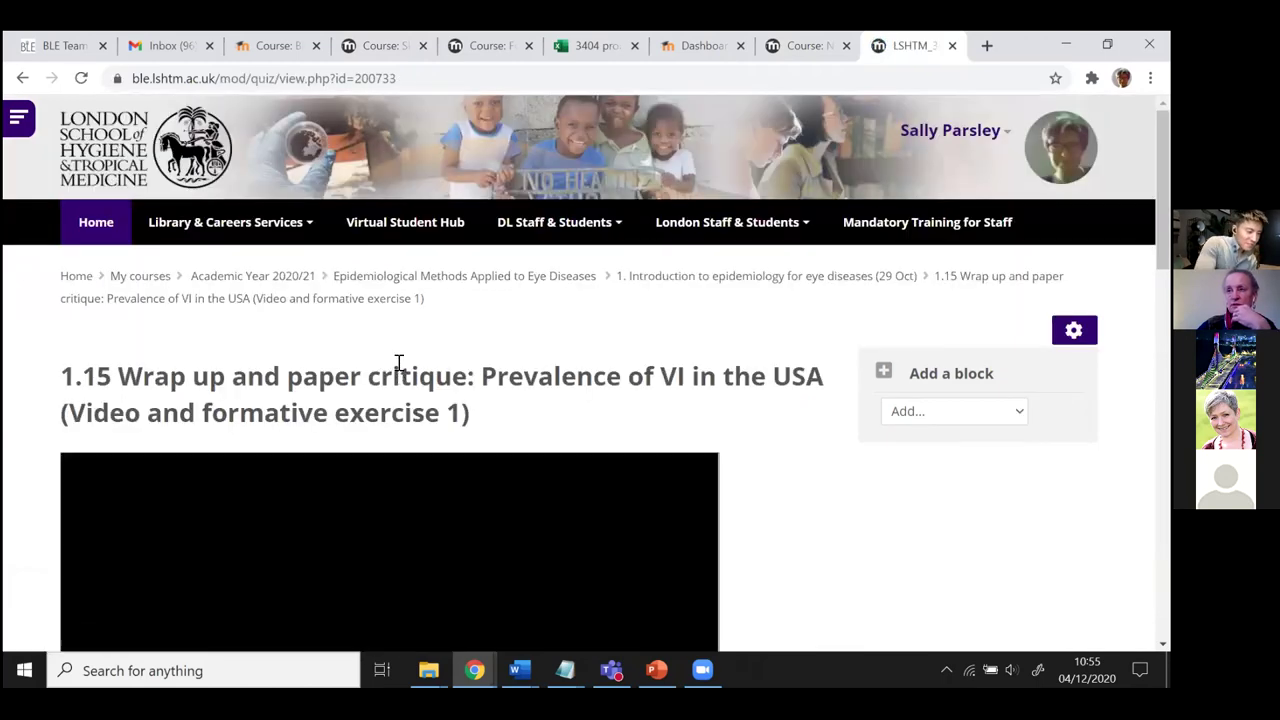
- Look over the 1.15 Wrap up quiz page and open its gear administration menu
{"action": "scroll", "coordinate": [398, 360], "scroll_direction": "down", "scroll_amount": 3}
{"action": "scroll", "coordinate": [400, 366], "scroll_direction": "down", "scroll_amount": 2}
{"action": "scroll", "coordinate": [398, 367], "scroll_direction": "up", "scroll_amount": 5}
{"action": "scroll", "coordinate": [398, 366], "scroll_direction": "down", "scroll_amount": 2}
{"action": "scroll", "coordinate": [398, 366], "scroll_direction": "up", "scroll_amount": 3}
{"action": "left_click", "coordinate": [1074, 330]}
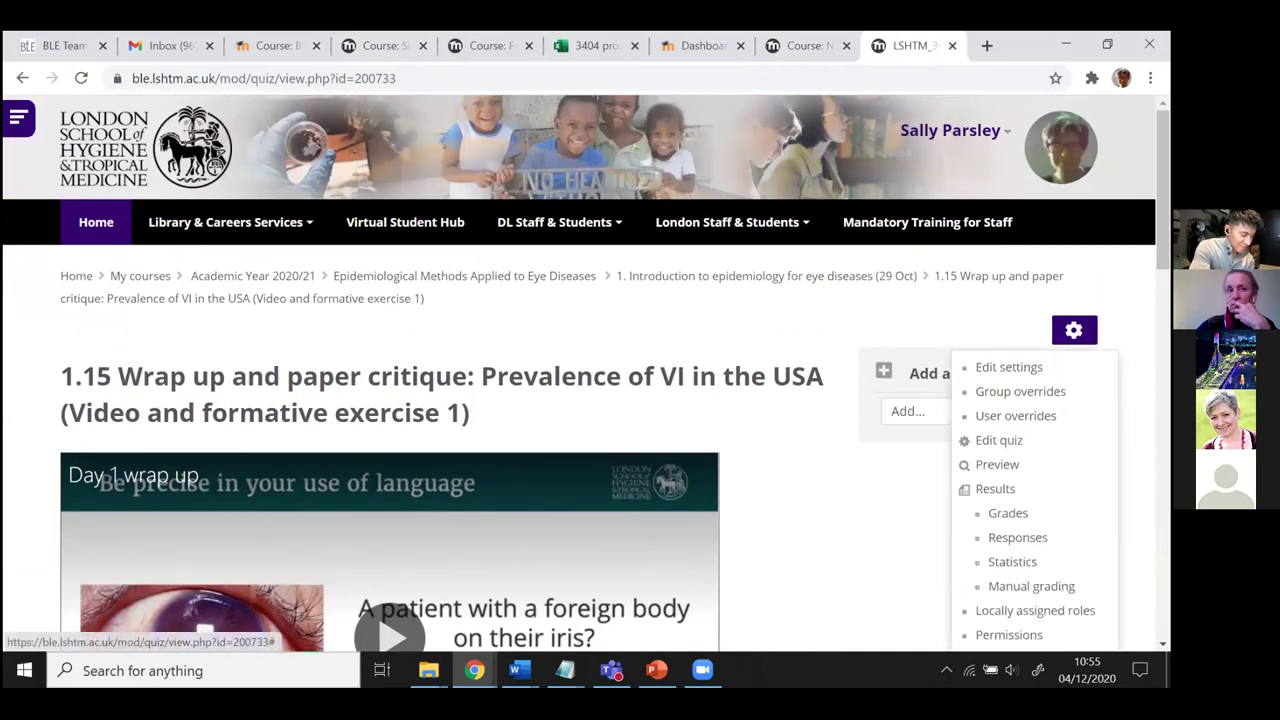
- Open the 1.15 quiz Results report, reopening it from the gear menu, and scroll to the attempts table
{"action": "left_click", "coordinate": [996, 489]}
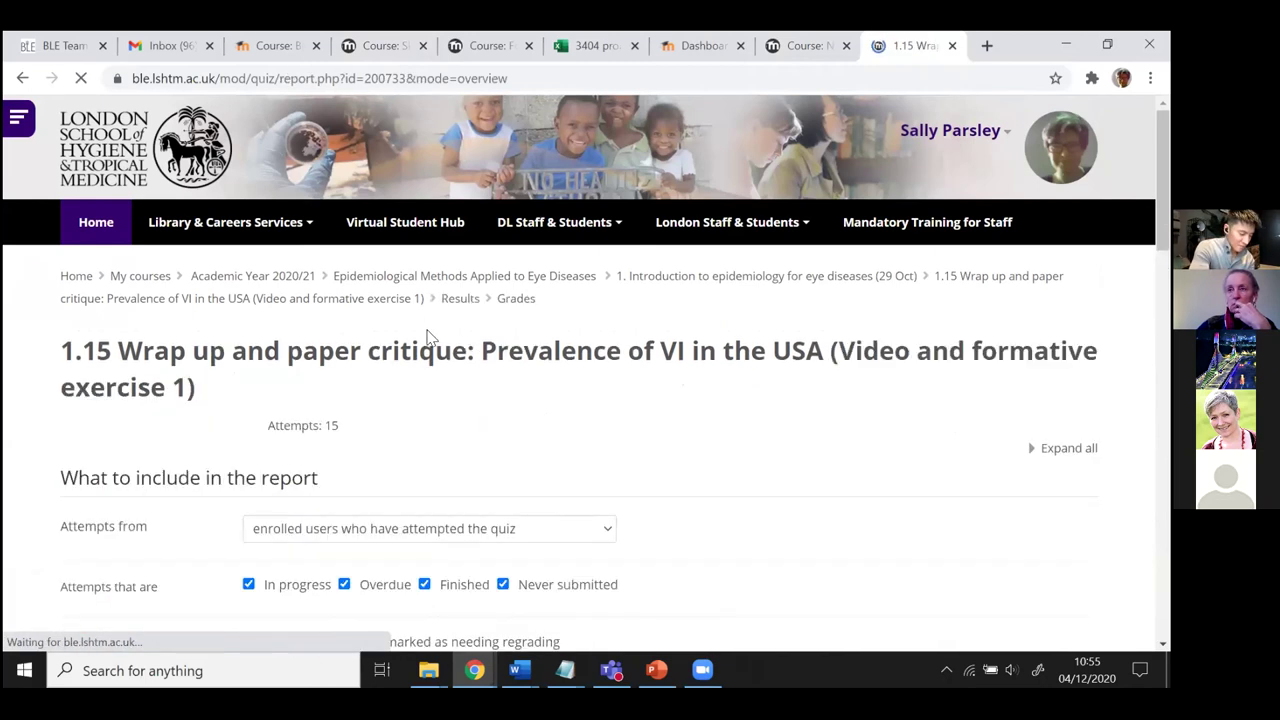
{"action": "scroll", "coordinate": [428, 336], "scroll_direction": "down", "scroll_amount": 4}
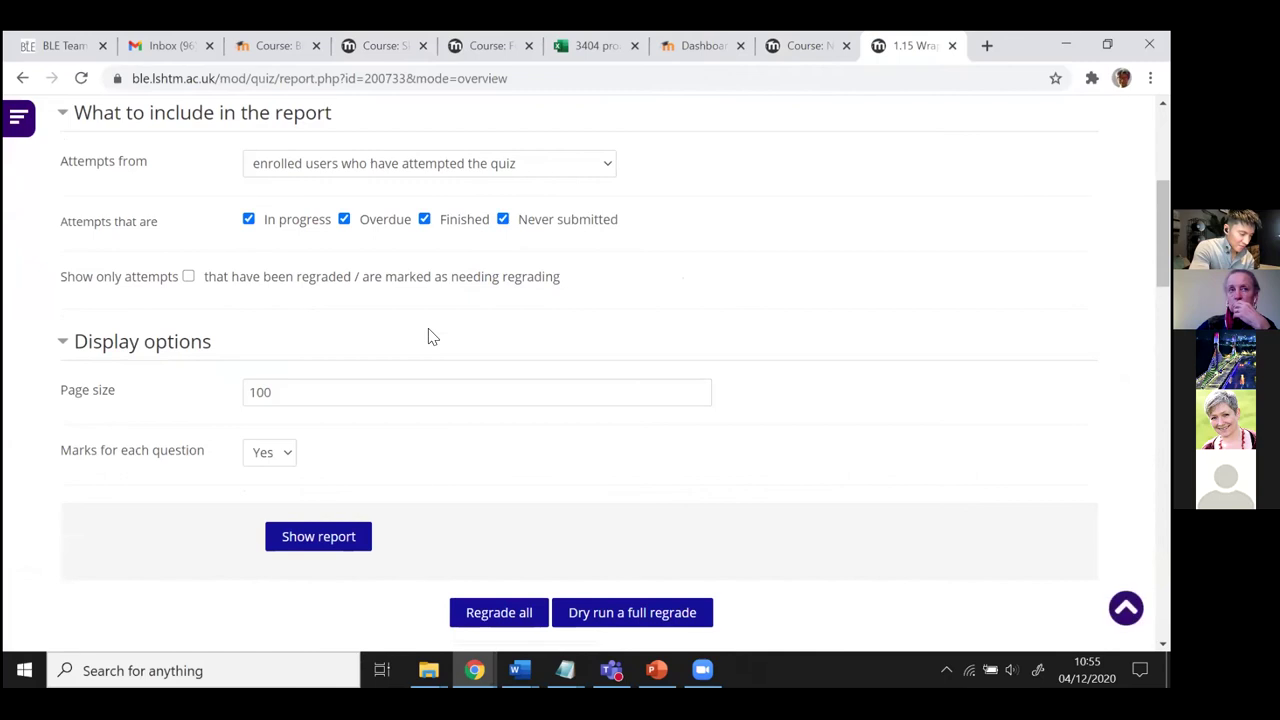
{"action": "scroll", "coordinate": [428, 336], "scroll_direction": "down", "scroll_amount": 6}
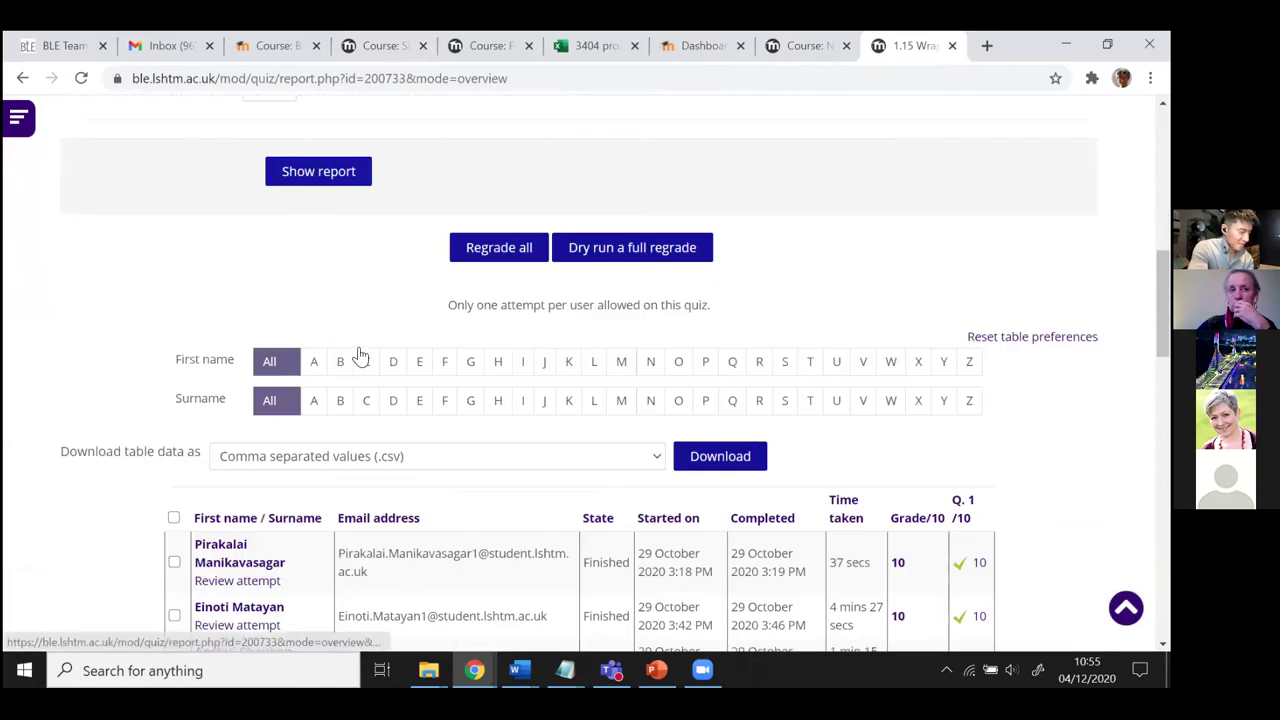
{"action": "scroll", "coordinate": [128, 300], "scroll_direction": "up", "scroll_amount": 10}
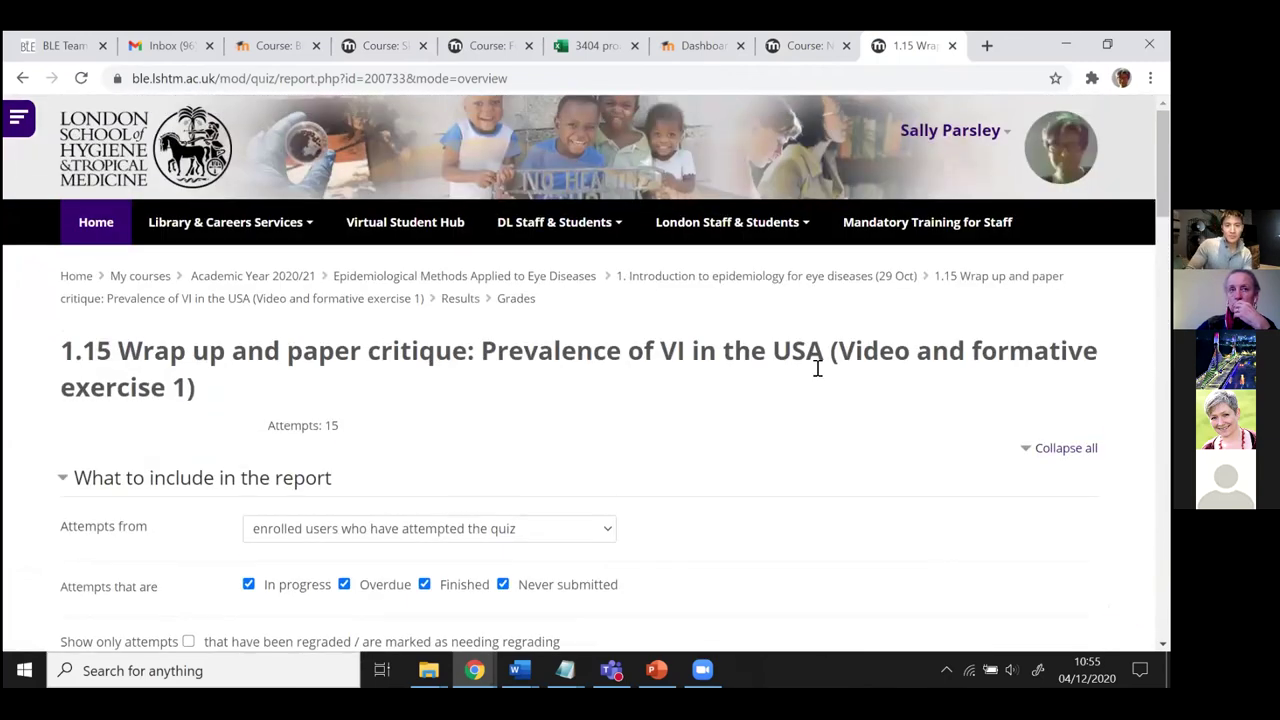
{"action": "left_click", "coordinate": [22, 78]}
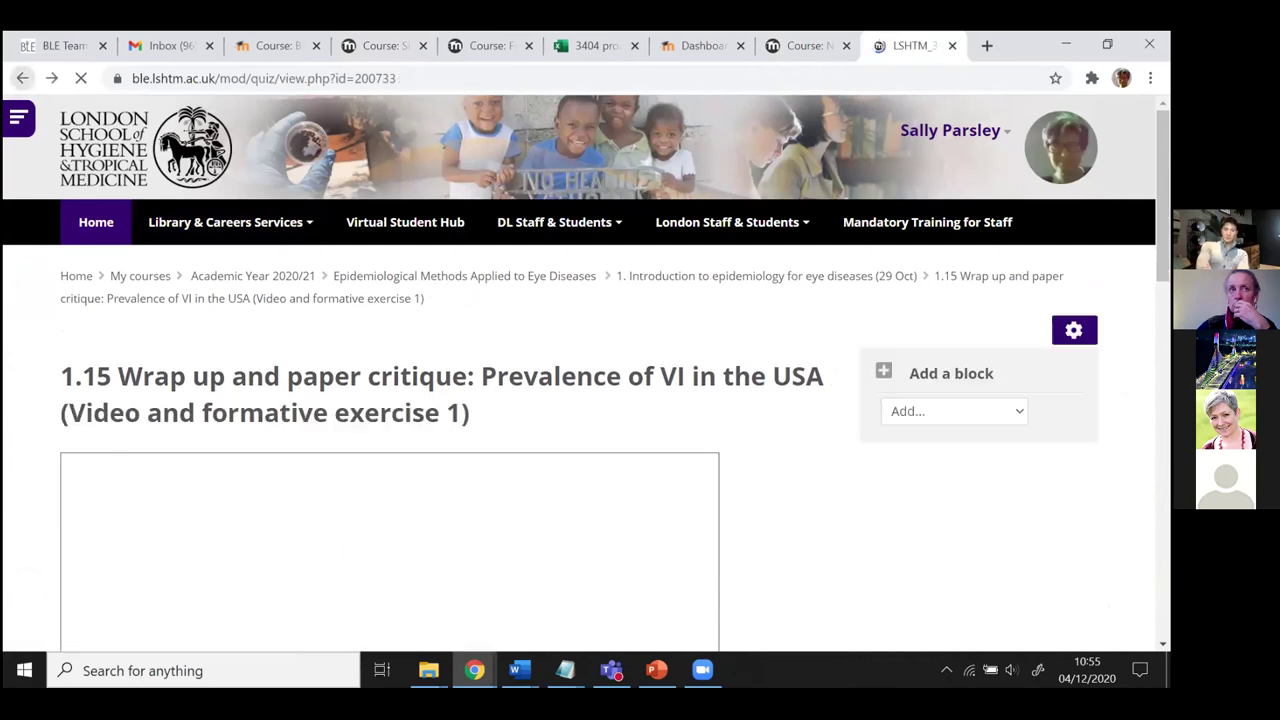
{"action": "left_click", "coordinate": [1074, 330]}
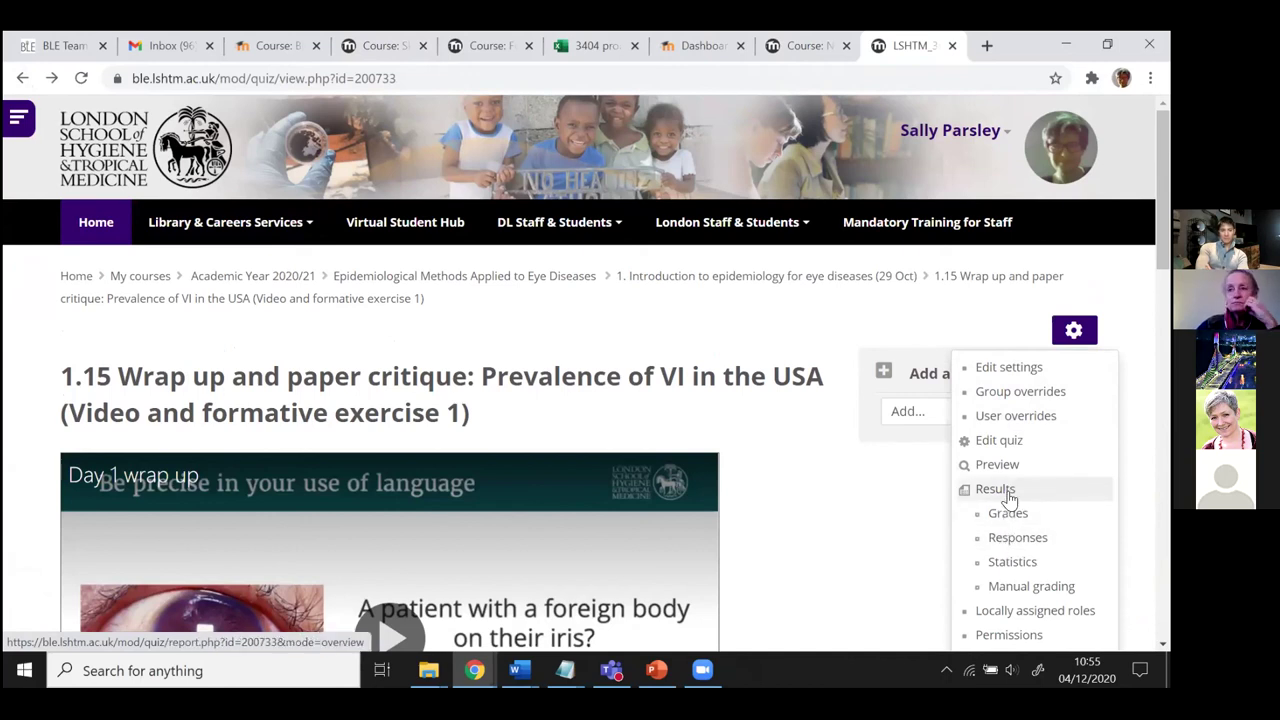
{"action": "left_click", "coordinate": [1000, 493]}
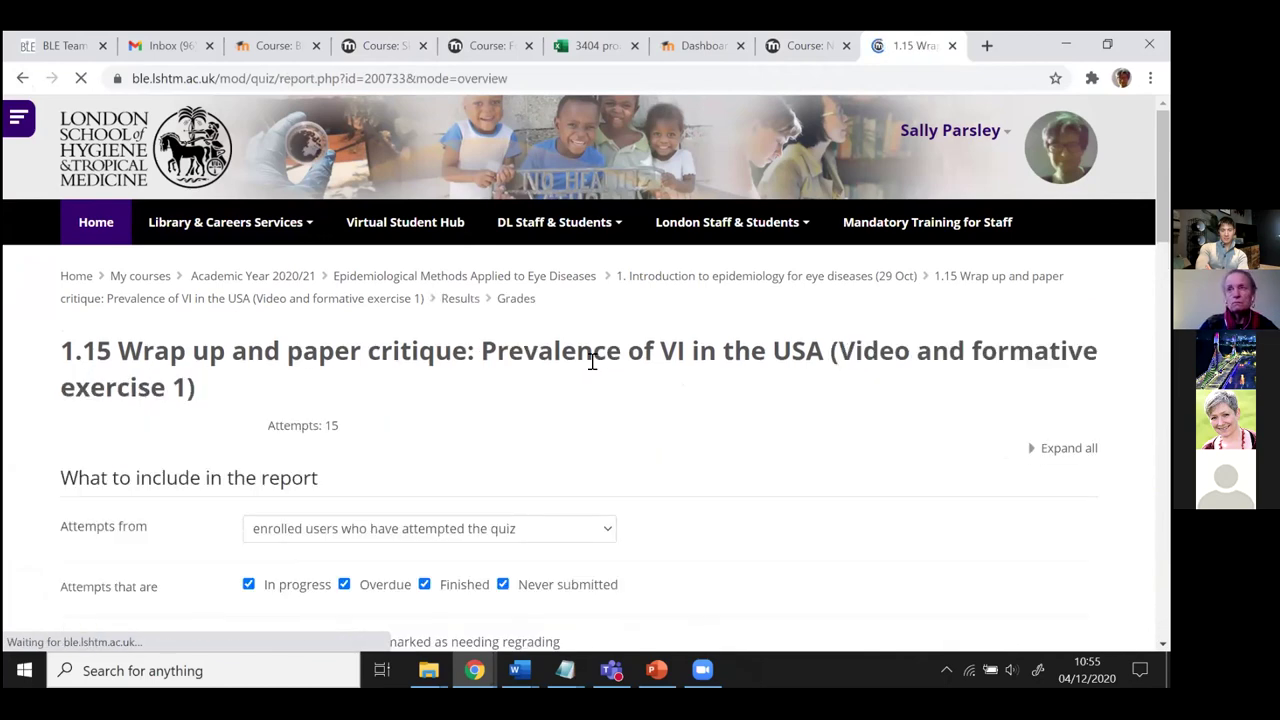
{"action": "scroll", "coordinate": [589, 366], "scroll_direction": "down", "scroll_amount": 5}
{"action": "scroll", "coordinate": [590, 368], "scroll_direction": "down", "scroll_amount": 5}
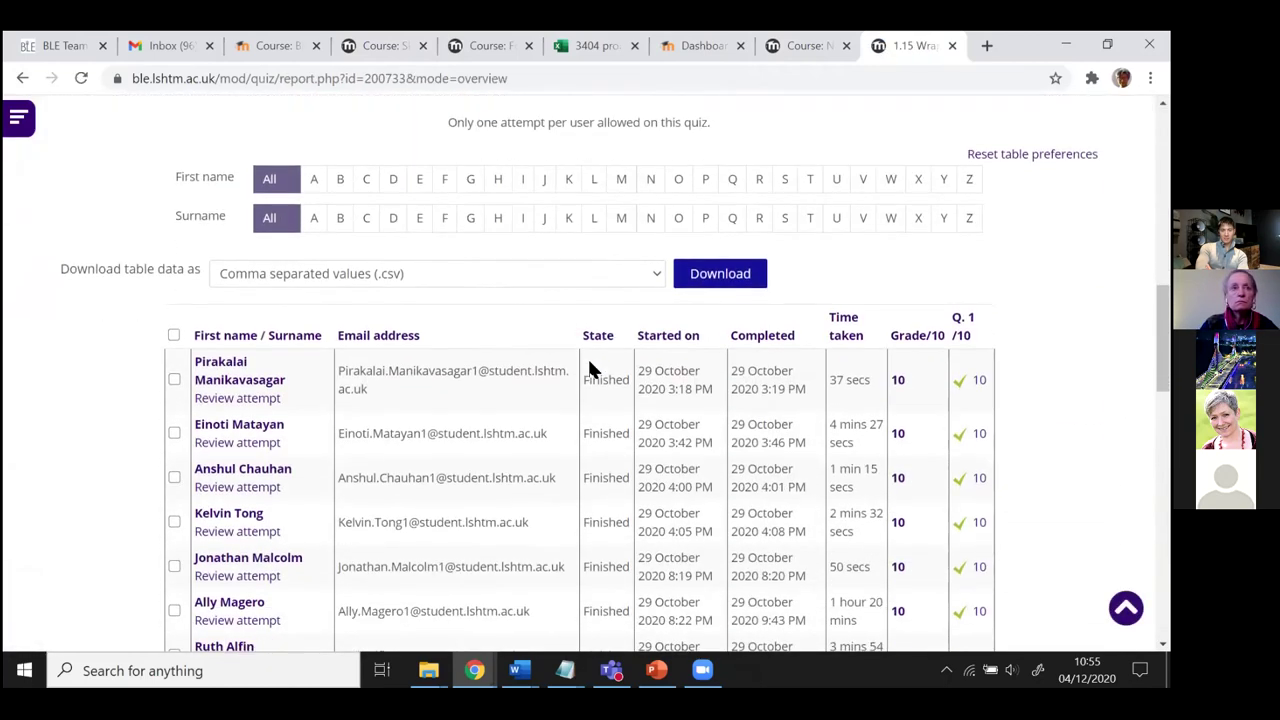
{"action": "scroll", "coordinate": [588, 366], "scroll_direction": "down", "scroll_amount": 1}
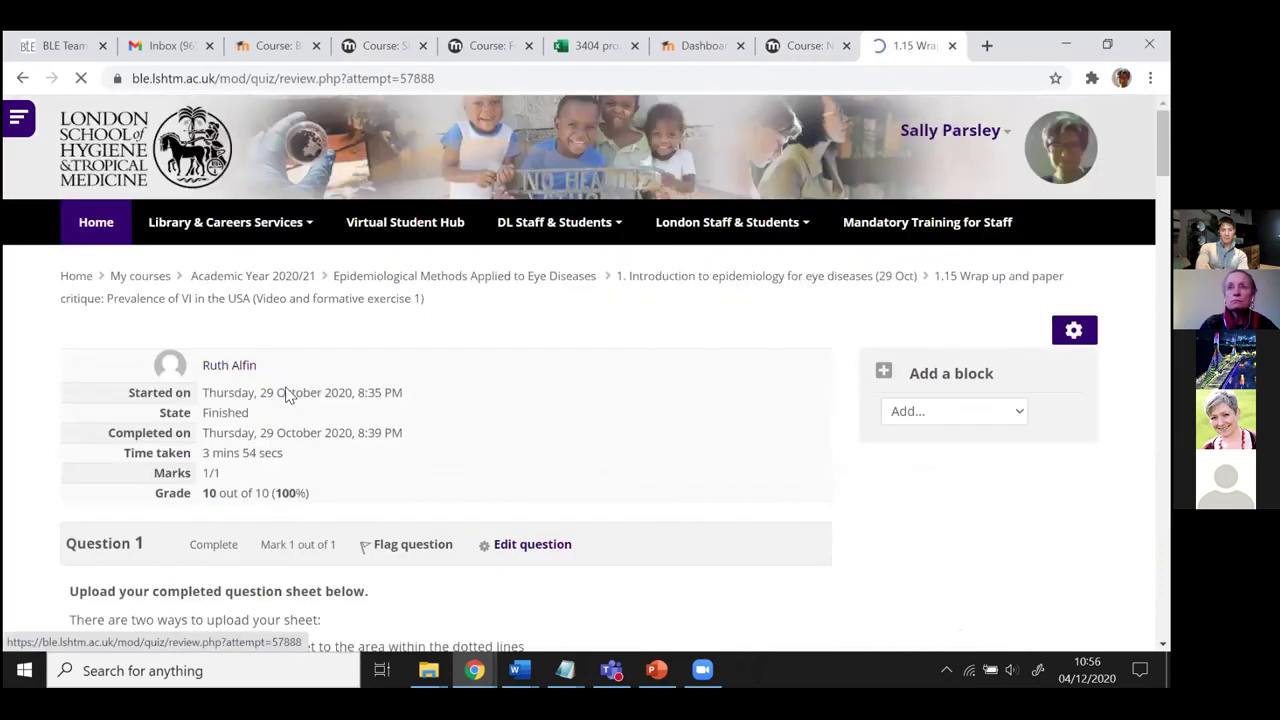
- Scroll the student's attempt review to Question 1's uploaded 3400 Formative exercise 1.docx
{"action": "scroll", "coordinate": [429, 386], "scroll_direction": "down", "scroll_amount": 4}
{"action": "scroll", "coordinate": [428, 380], "scroll_direction": "down", "scroll_amount": 2}
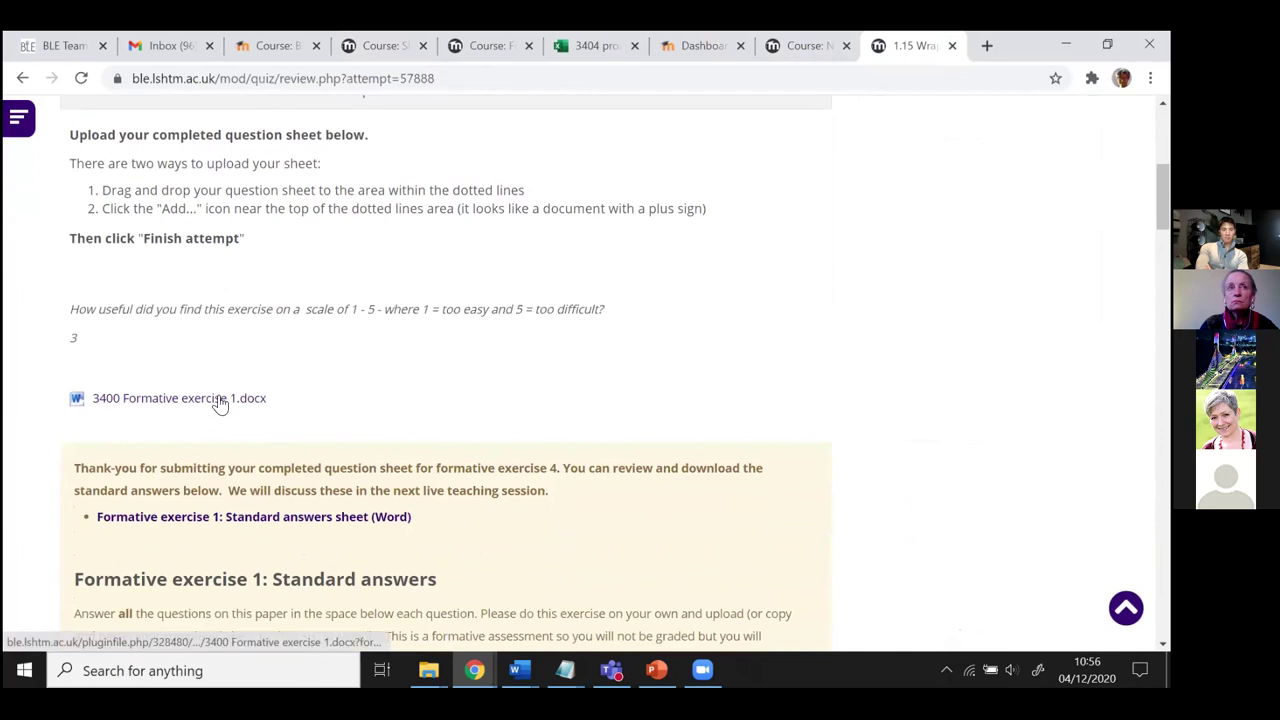
{"action": "scroll", "coordinate": [226, 331], "scroll_direction": "up", "scroll_amount": 1}
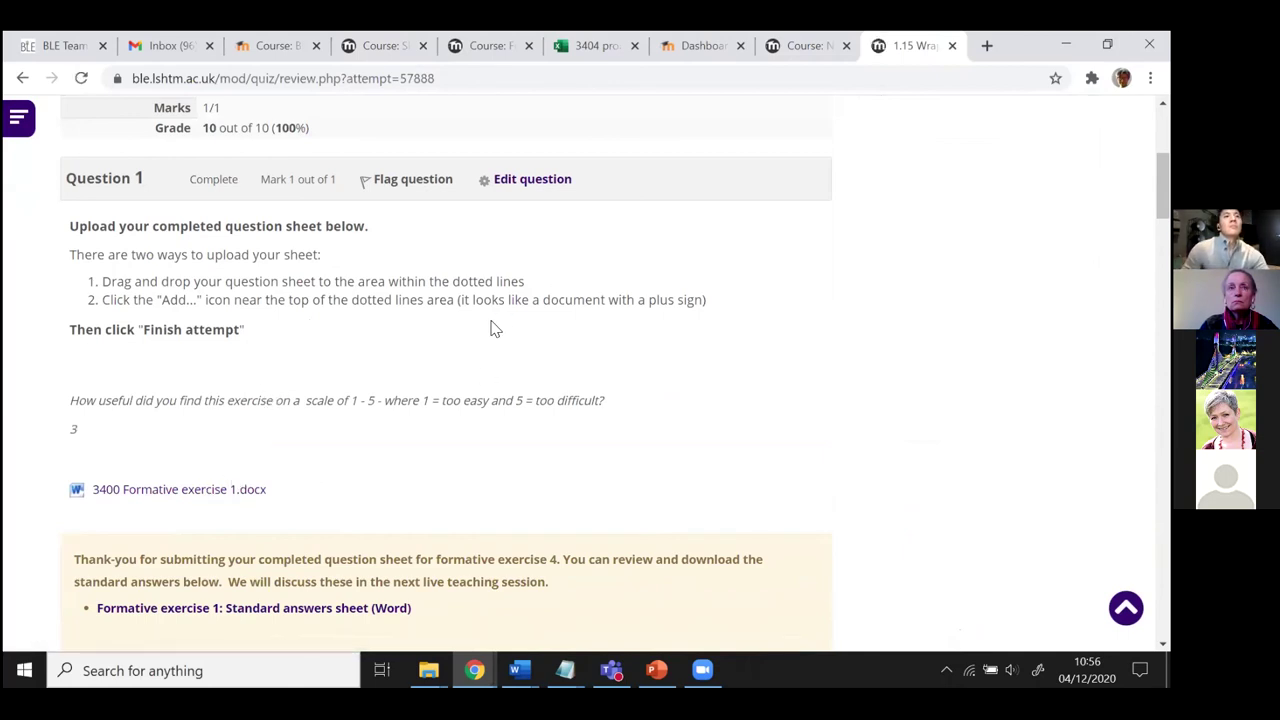
- Open 3400 Formative exercise 1.docx in Word, select and read the student's answer paragraphs, then close it
{"action": "left_click", "coordinate": [230, 489]}
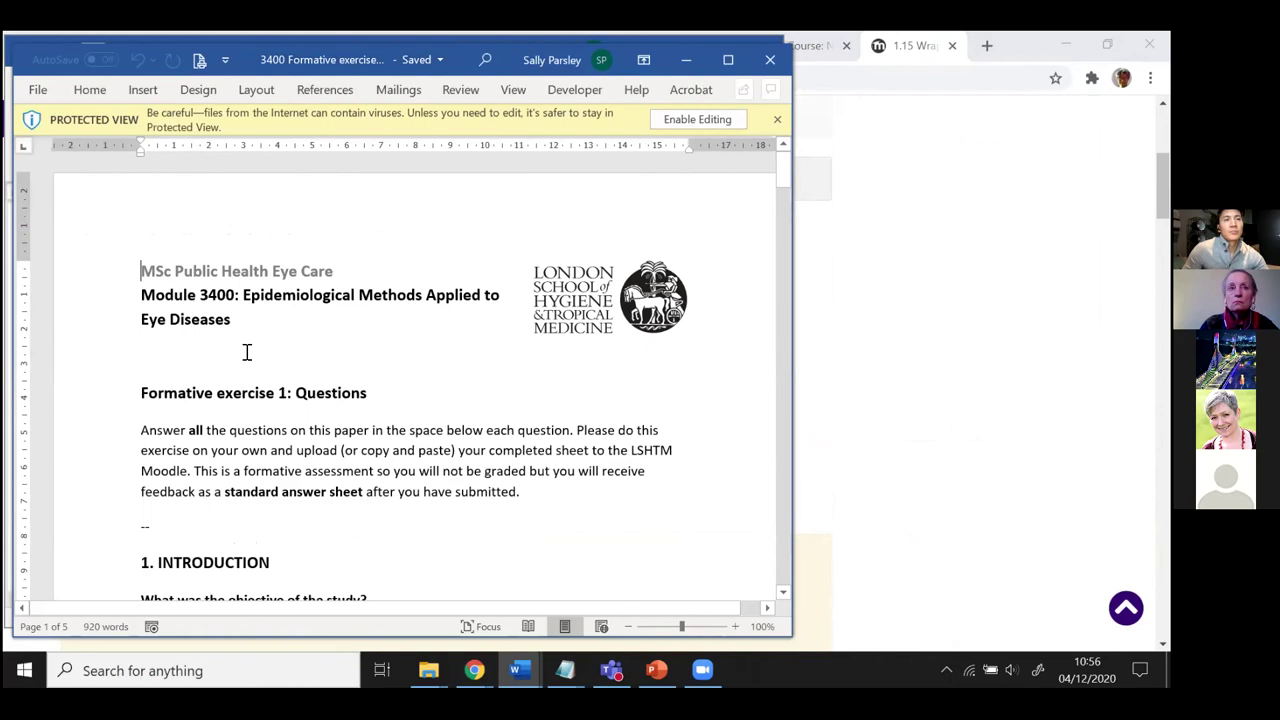
{"action": "scroll", "coordinate": [251, 335], "scroll_direction": "down", "scroll_amount": 1}
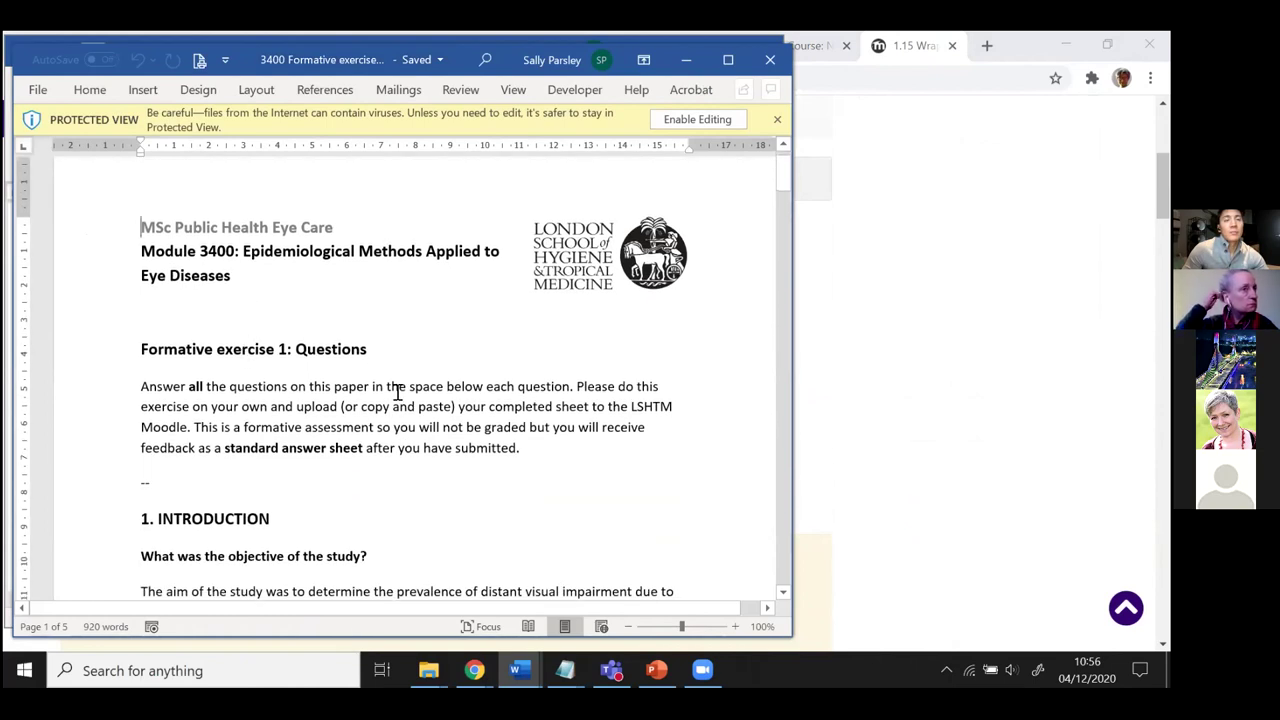
{"action": "left_click_drag", "start_coordinate": [788, 171], "coordinate": [778, 209]}
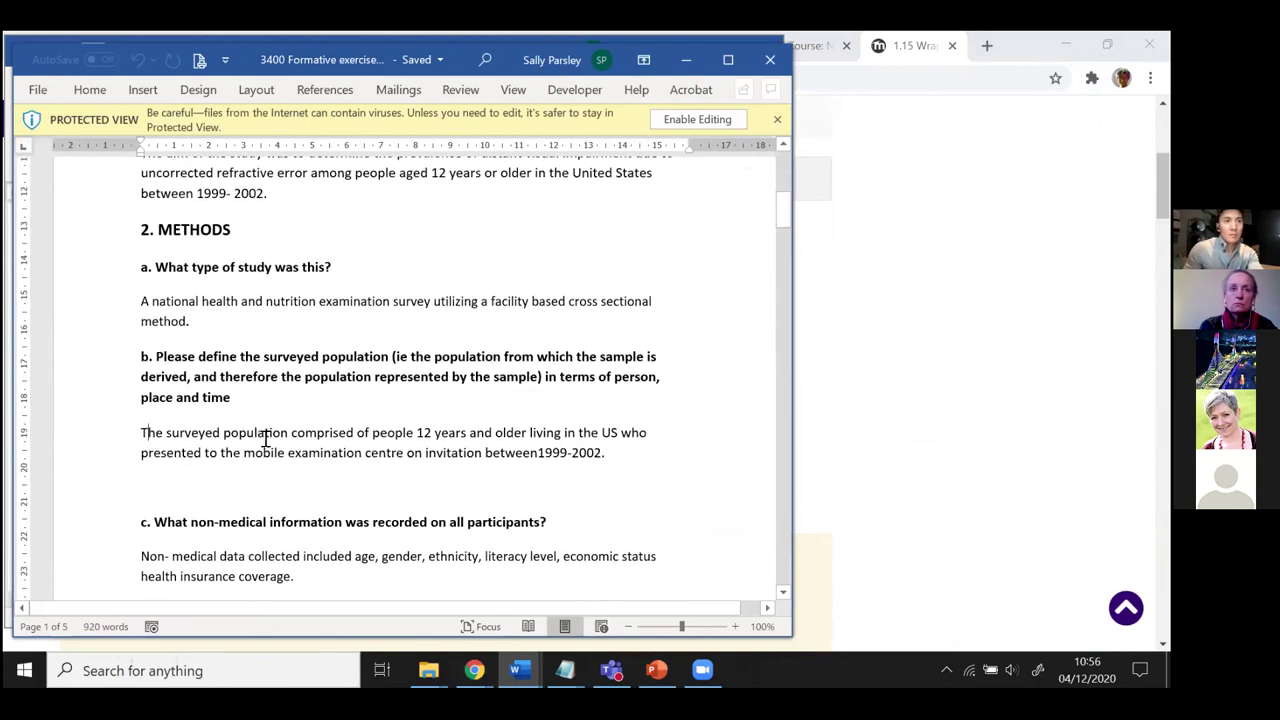
{"action": "triple_click", "coordinate": [354, 444]}
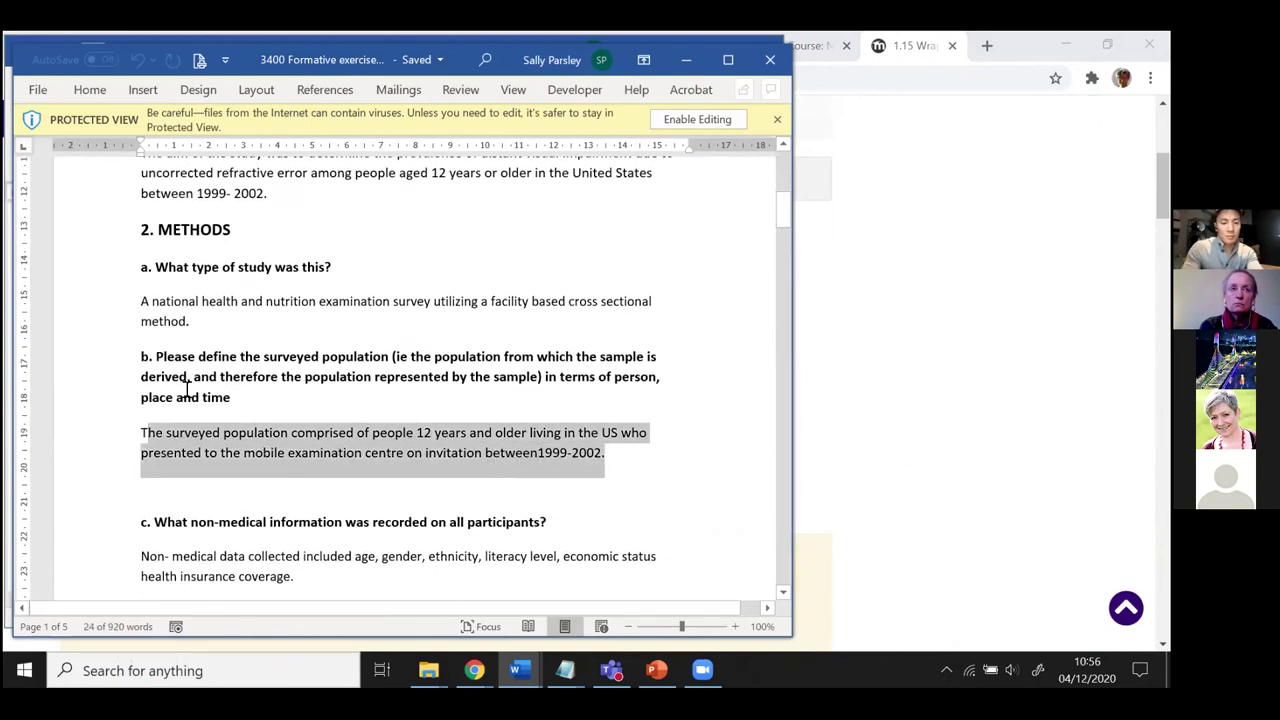
{"action": "scroll", "coordinate": [199, 432], "scroll_direction": "down", "scroll_amount": 10}
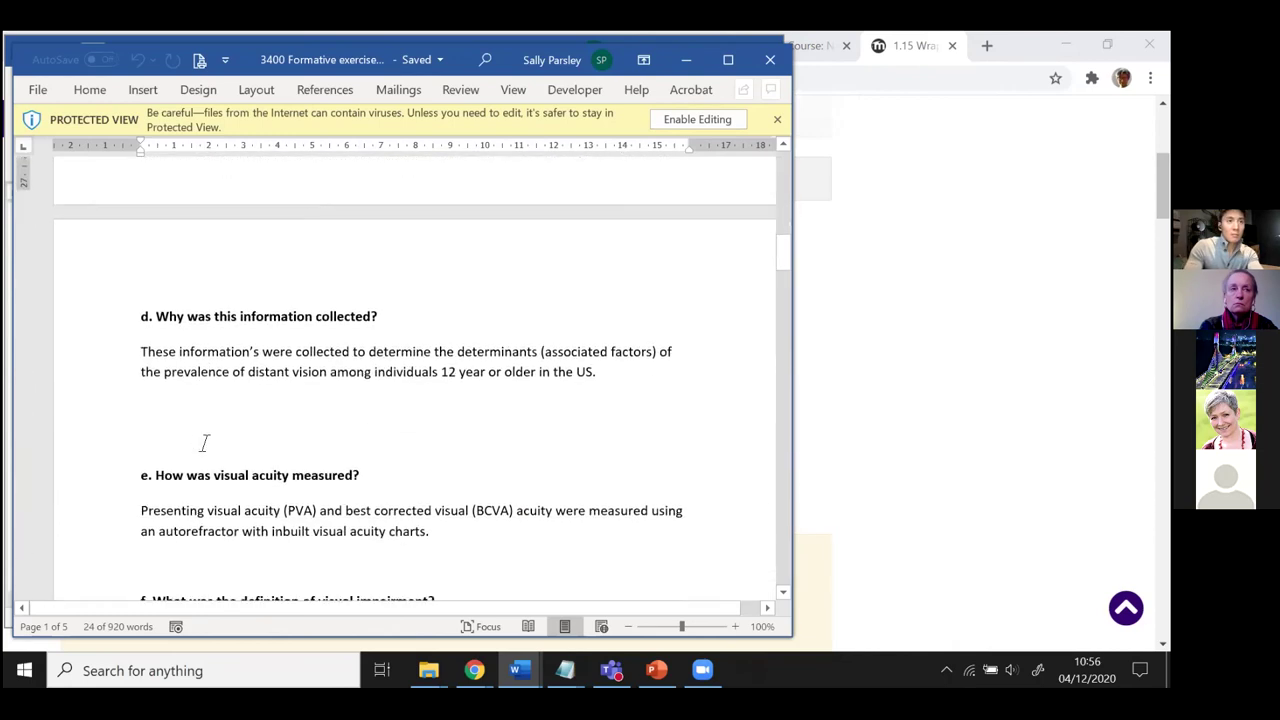
{"action": "left_click_drag", "start_coordinate": [142, 338], "coordinate": [594, 363]}
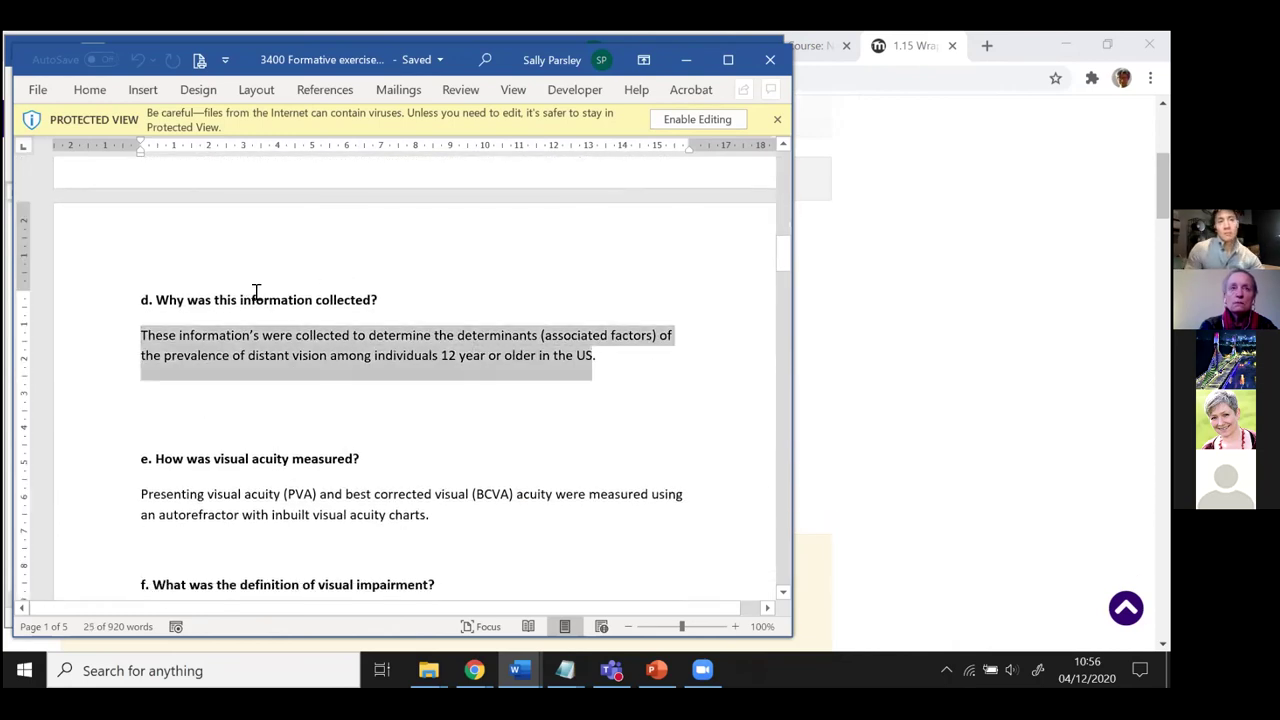
{"action": "scroll", "coordinate": [237, 377], "scroll_direction": "down", "scroll_amount": 3}
{"action": "left_click_drag", "start_coordinate": [145, 365], "coordinate": [422, 383]}
{"action": "scroll", "coordinate": [298, 462], "scroll_direction": "down", "scroll_amount": 14}
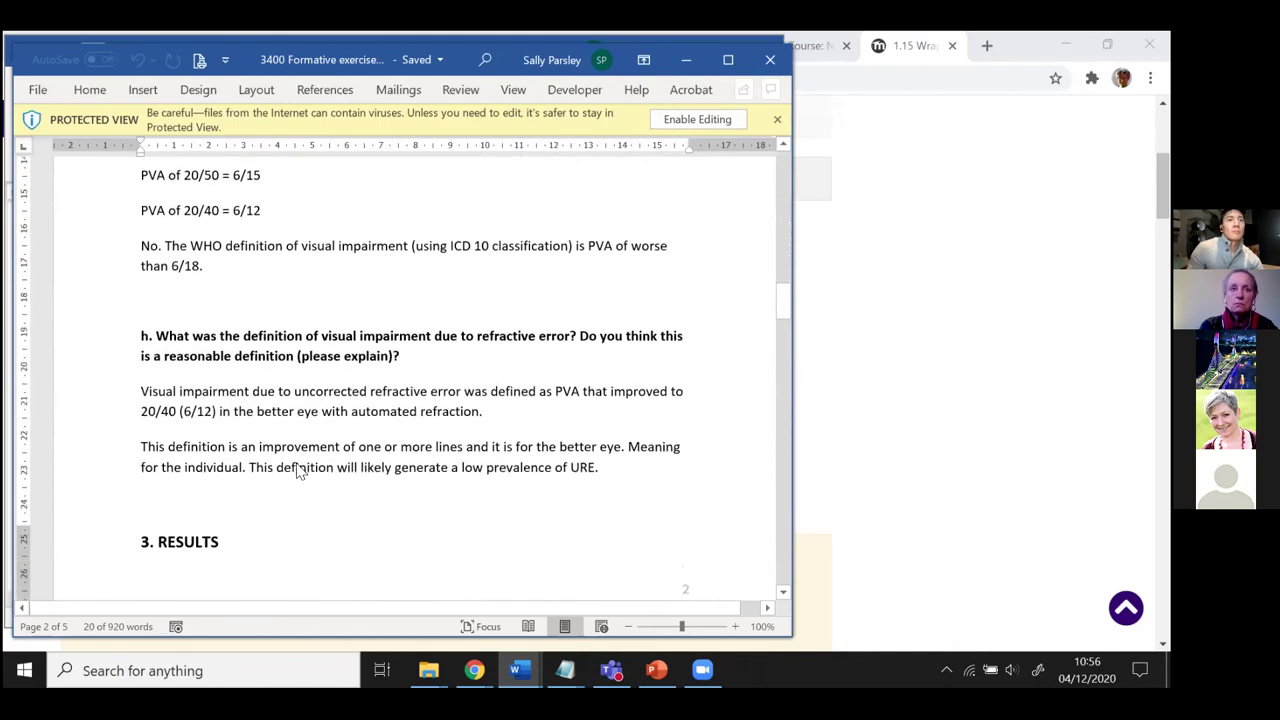
{"action": "scroll", "coordinate": [303, 461], "scroll_direction": "down", "scroll_amount": 18}
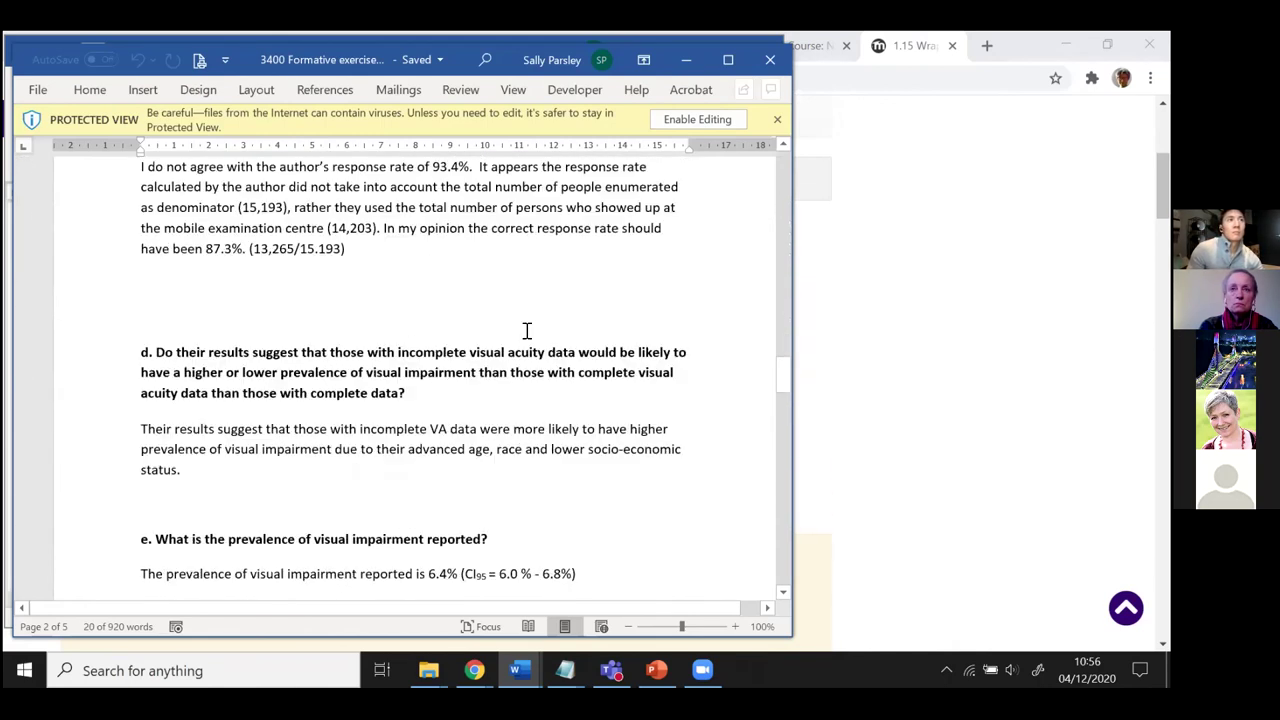
{"action": "left_click", "coordinate": [769, 59]}
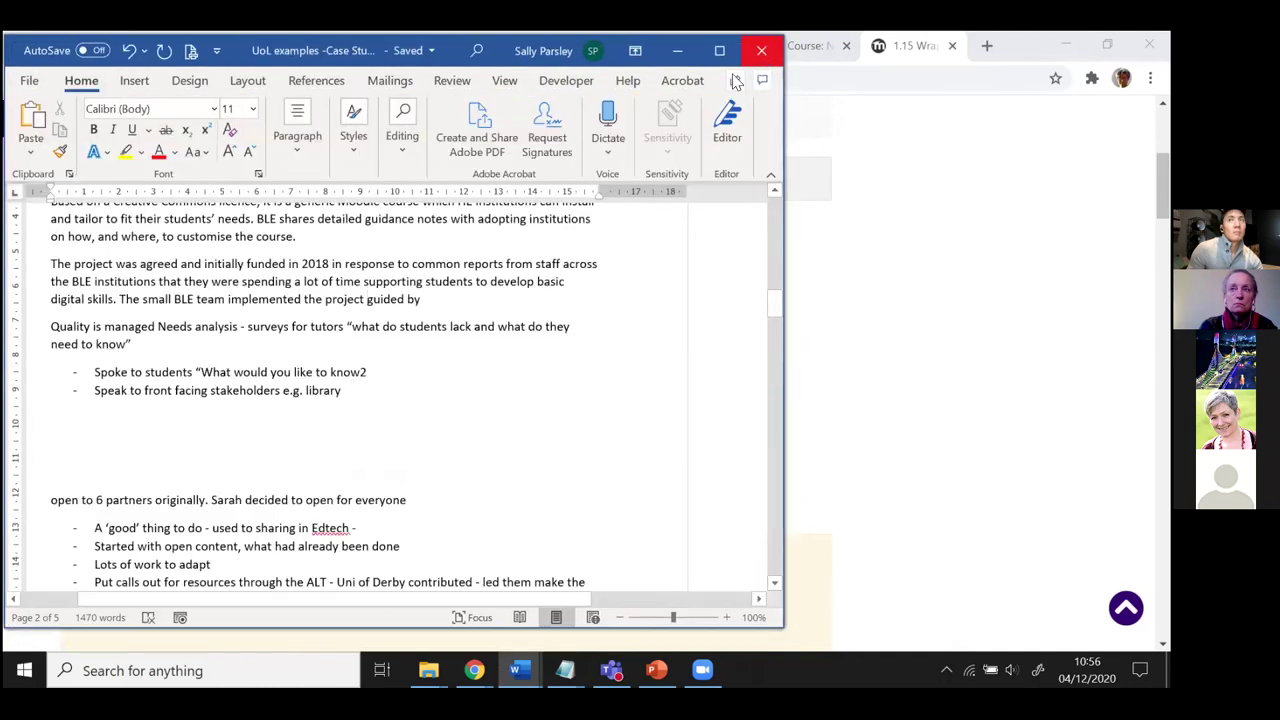
- Leave Word and return to the Introduction to epidemiology for eye diseases section
{"action": "left_click", "coordinate": [677, 50]}
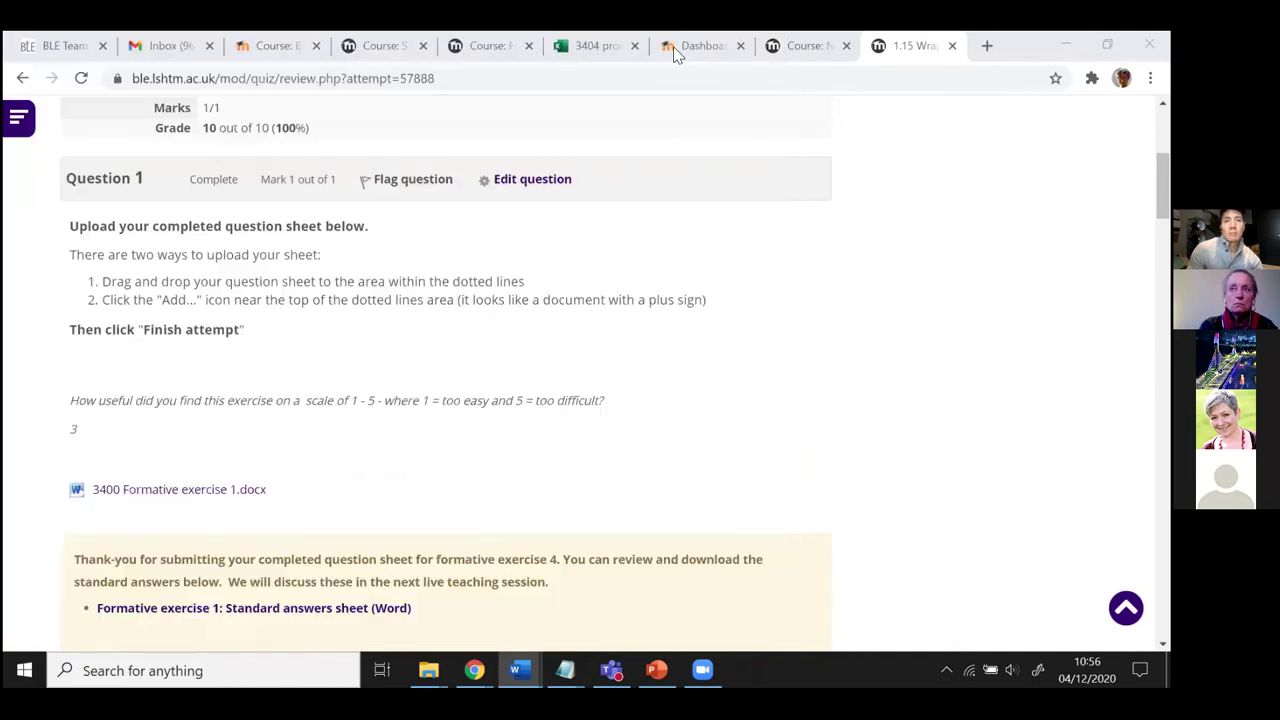
{"action": "scroll", "coordinate": [363, 494], "scroll_direction": "up", "scroll_amount": 3}
{"action": "scroll", "coordinate": [366, 492], "scroll_direction": "up", "scroll_amount": 1}
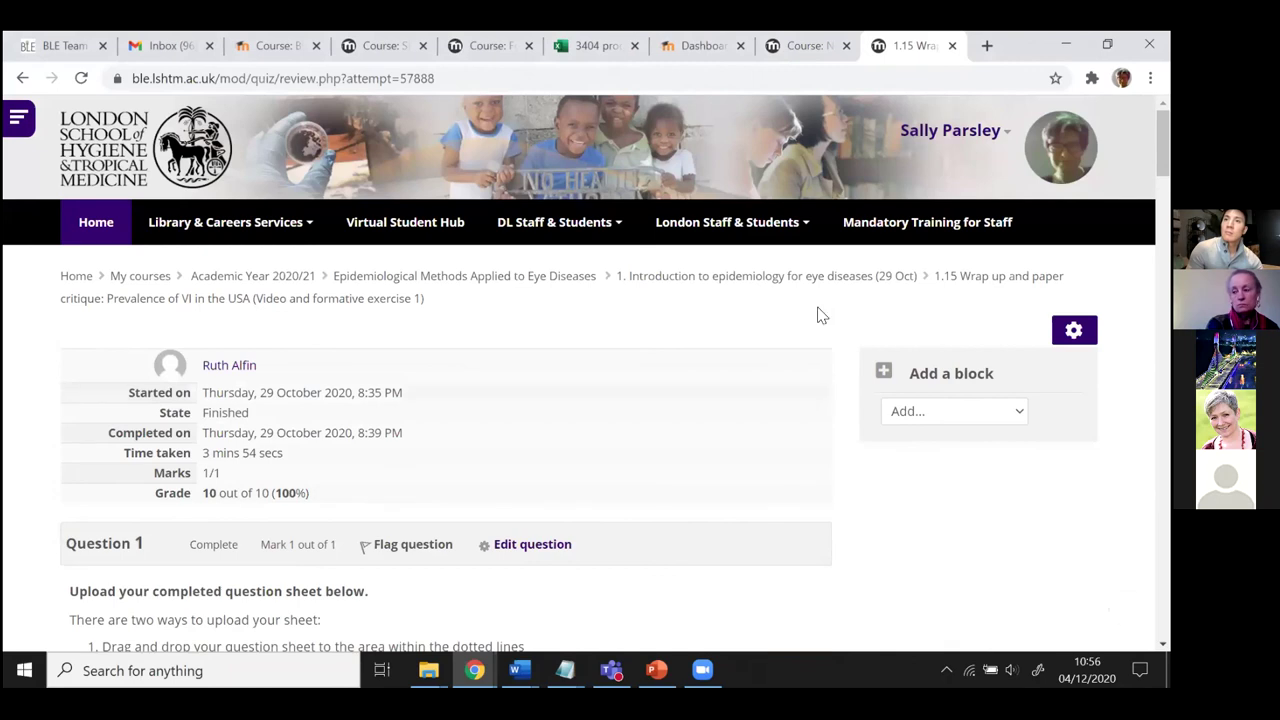
{"action": "left_click", "coordinate": [682, 278]}
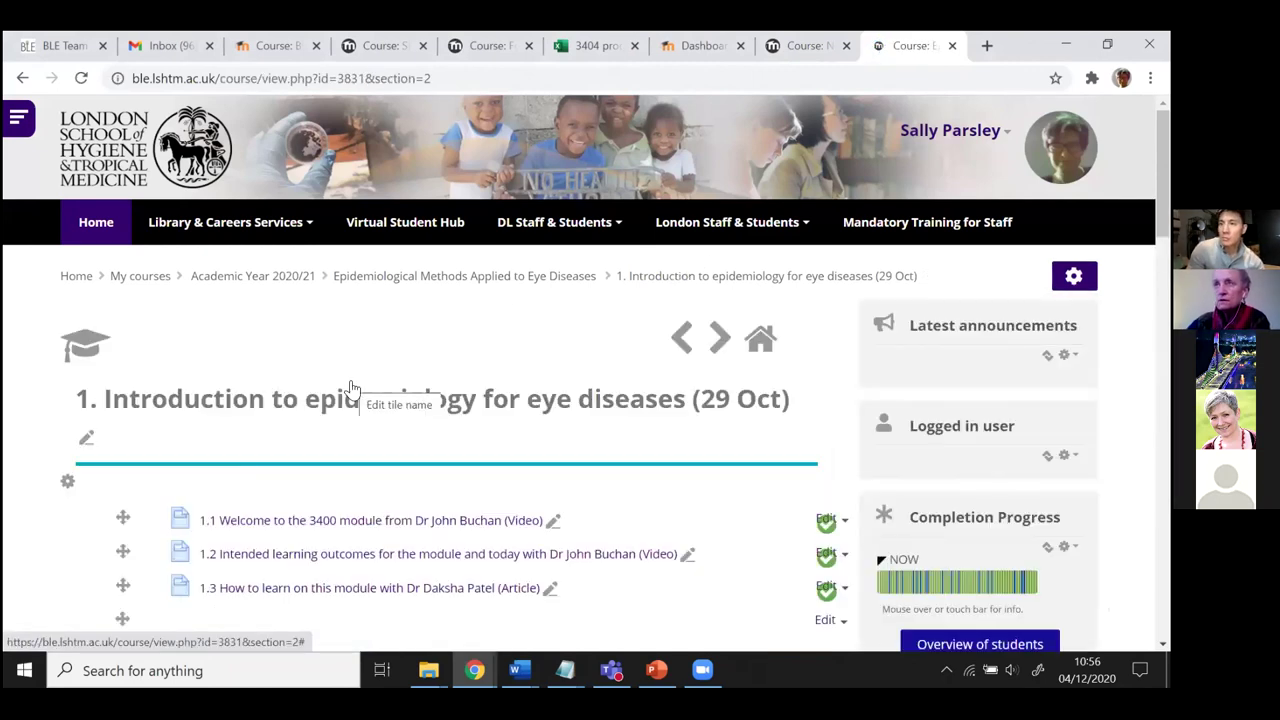
- Look through the day 1 activities and open '1.15 Wrap up and paper critique'
{"action": "scroll", "coordinate": [352, 385], "scroll_direction": "down", "scroll_amount": 2}
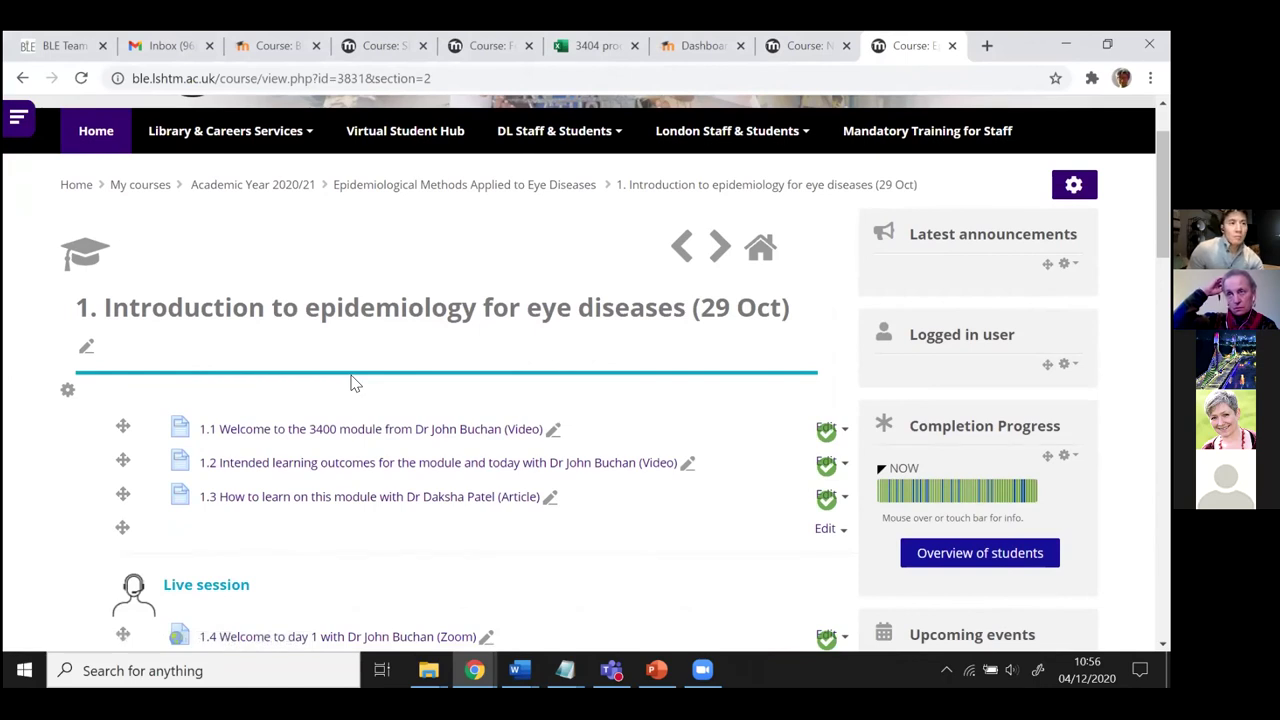
{"action": "scroll", "coordinate": [352, 383], "scroll_direction": "down", "scroll_amount": 3}
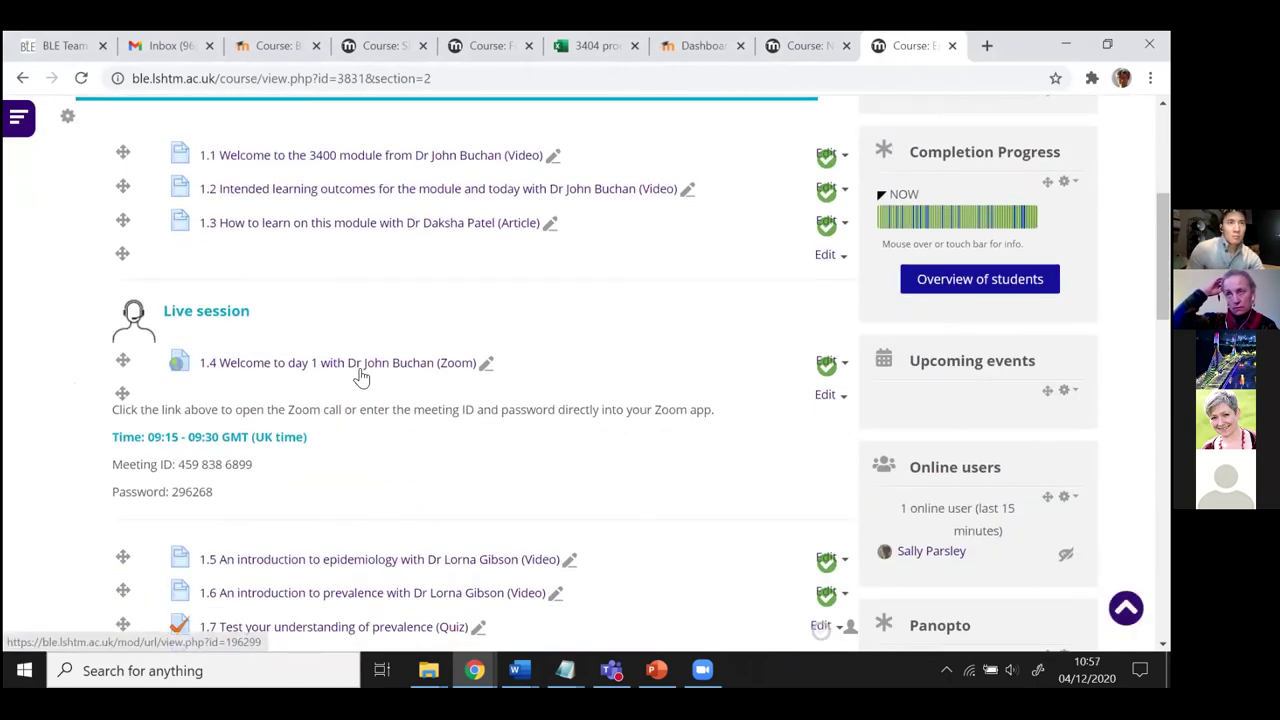
{"action": "scroll", "coordinate": [360, 375], "scroll_direction": "down", "scroll_amount": 1}
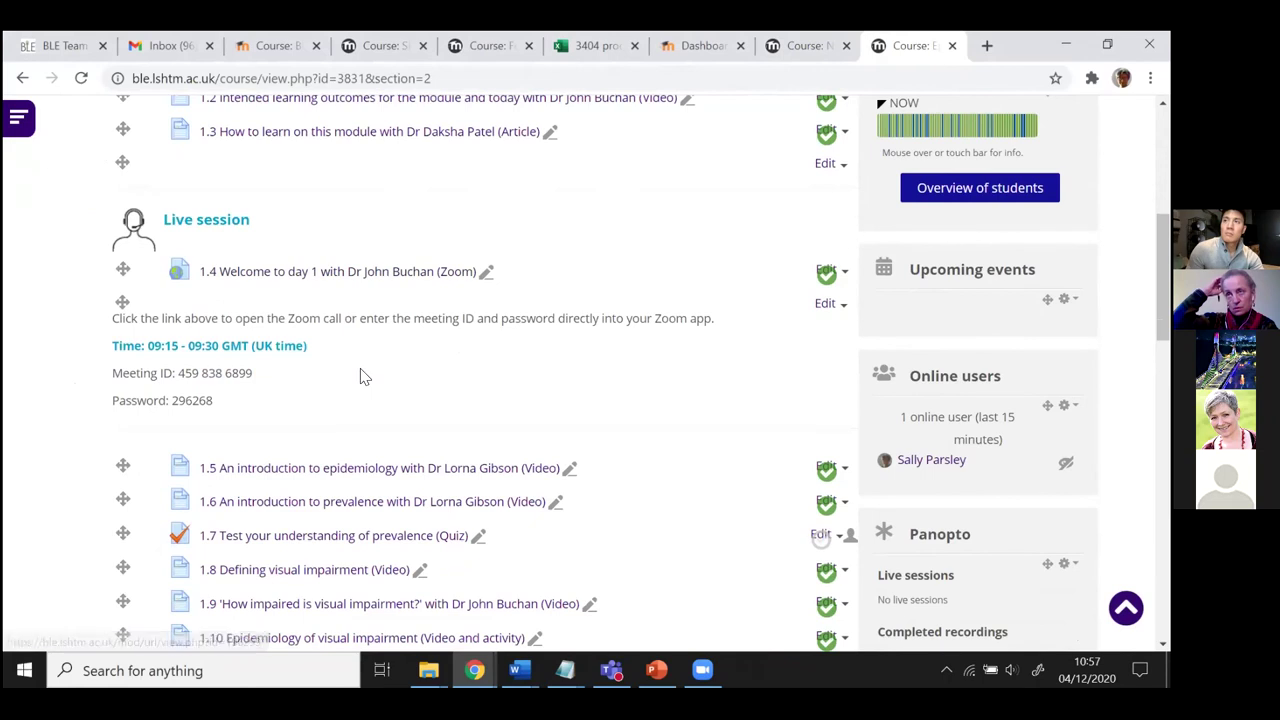
{"action": "scroll", "coordinate": [363, 376], "scroll_direction": "down", "scroll_amount": 2}
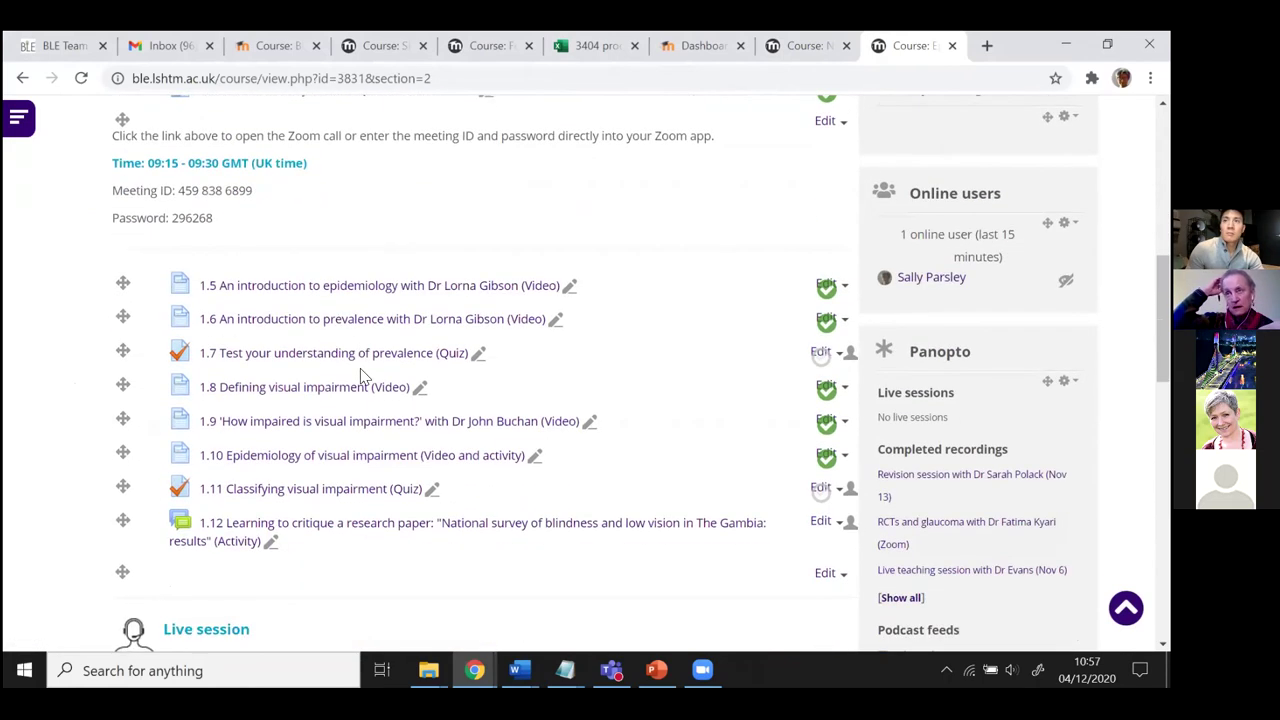
{"action": "scroll", "coordinate": [363, 376], "scroll_direction": "down", "scroll_amount": 6}
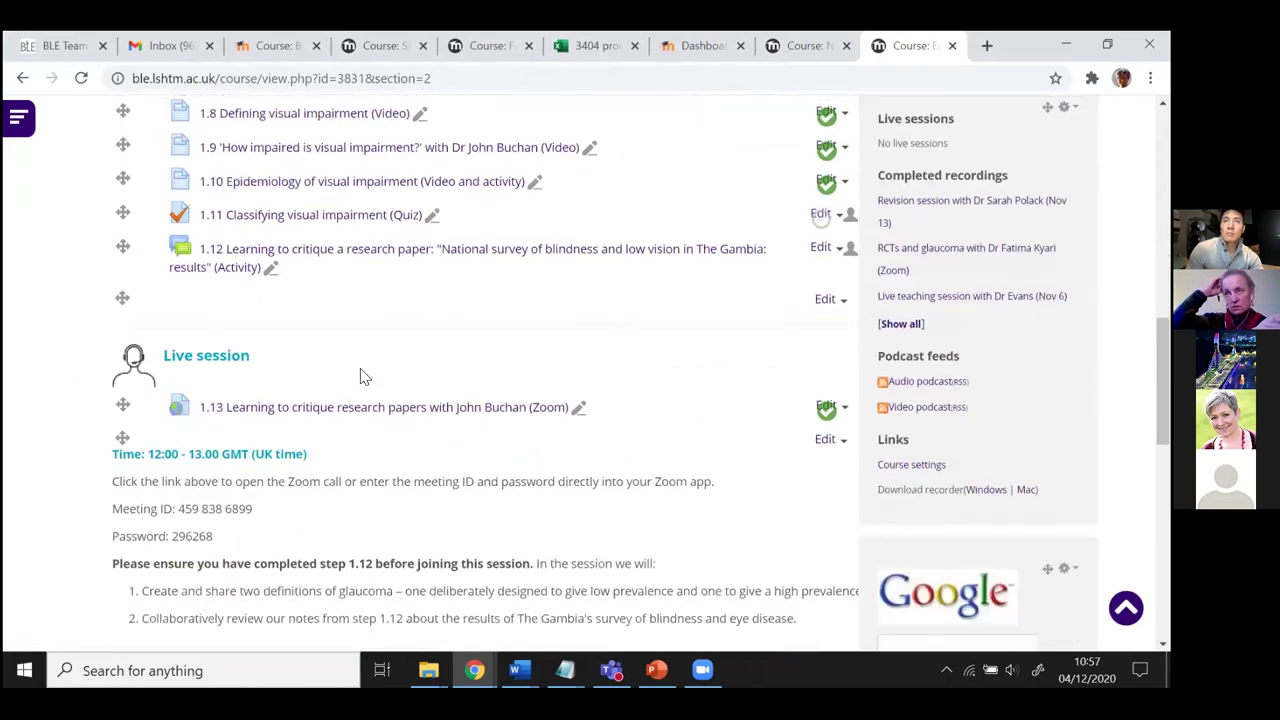
{"action": "scroll", "coordinate": [360, 378], "scroll_direction": "down", "scroll_amount": 1}
{"action": "scroll", "coordinate": [361, 416], "scroll_direction": "down", "scroll_amount": 1}
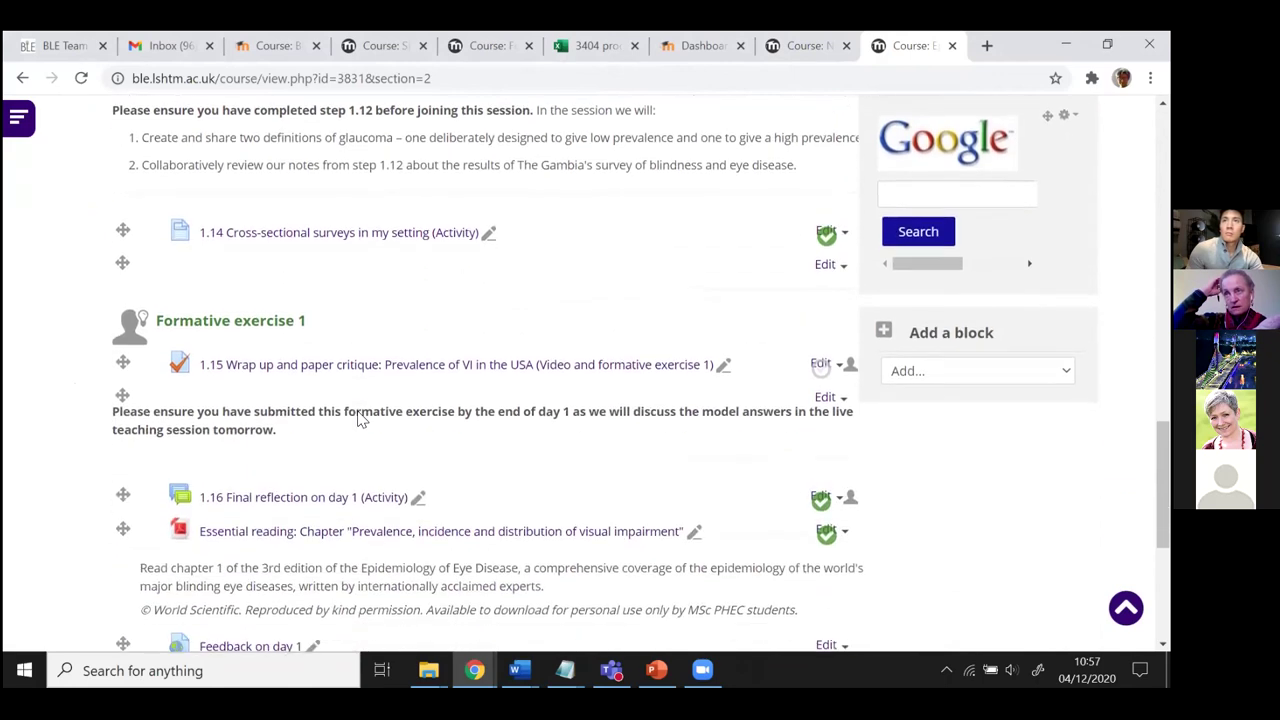
{"action": "left_click", "coordinate": [370, 363]}
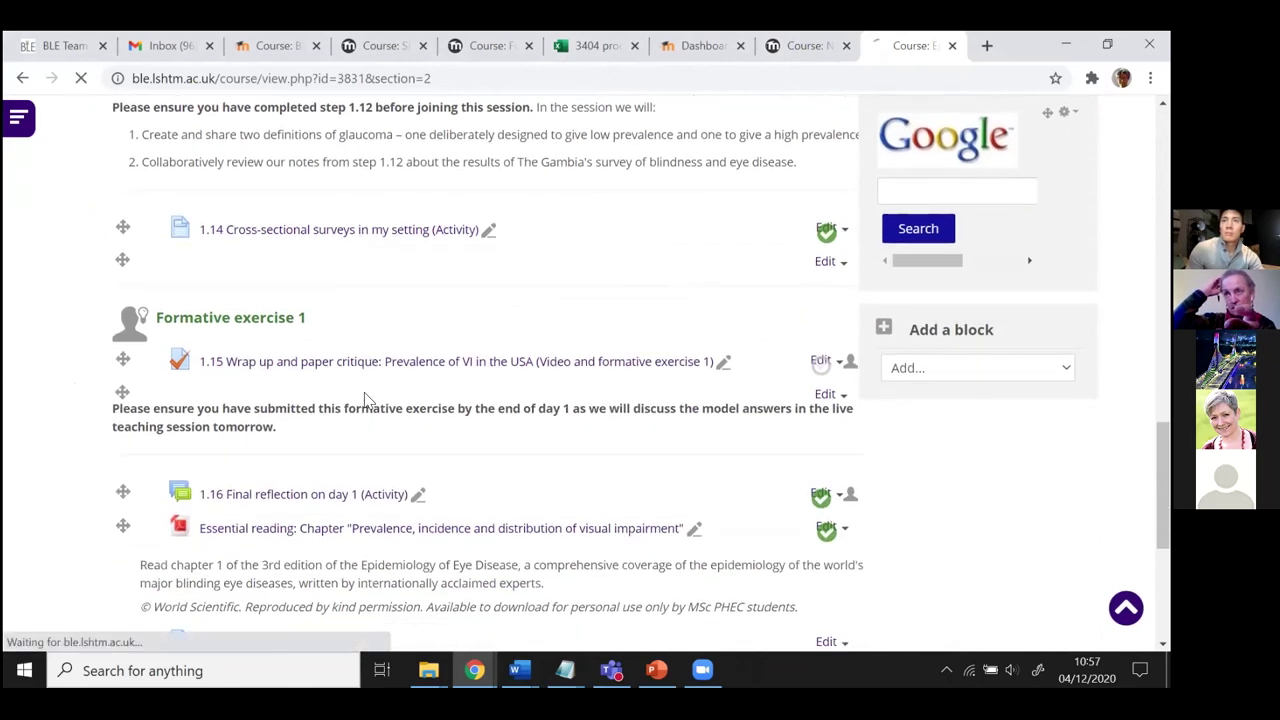
{"action": "scroll", "coordinate": [364, 400], "scroll_direction": "down", "scroll_amount": 3}
{"action": "scroll", "coordinate": [365, 400], "scroll_direction": "down", "scroll_amount": 5}
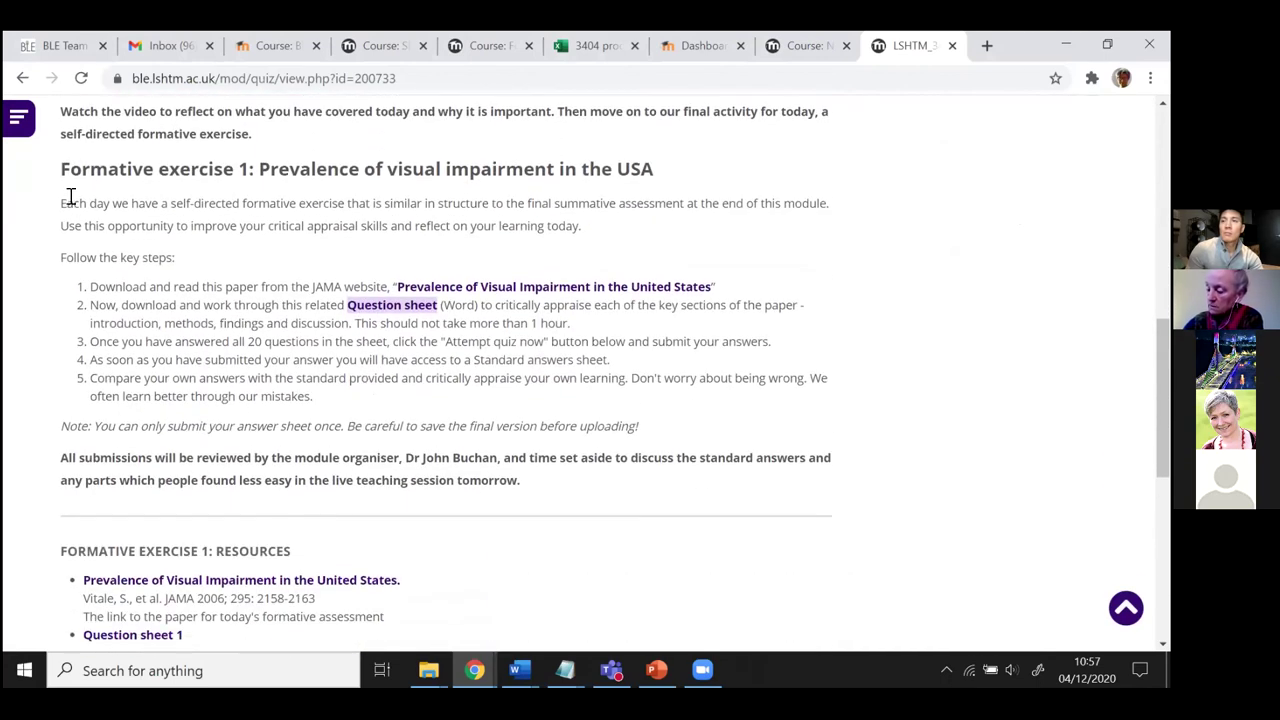
{"action": "left_click_drag", "start_coordinate": [63, 205], "coordinate": [63, 224]}
{"action": "left_click", "coordinate": [82, 258]}
{"action": "left_click_drag", "start_coordinate": [96, 288], "coordinate": [409, 287]}
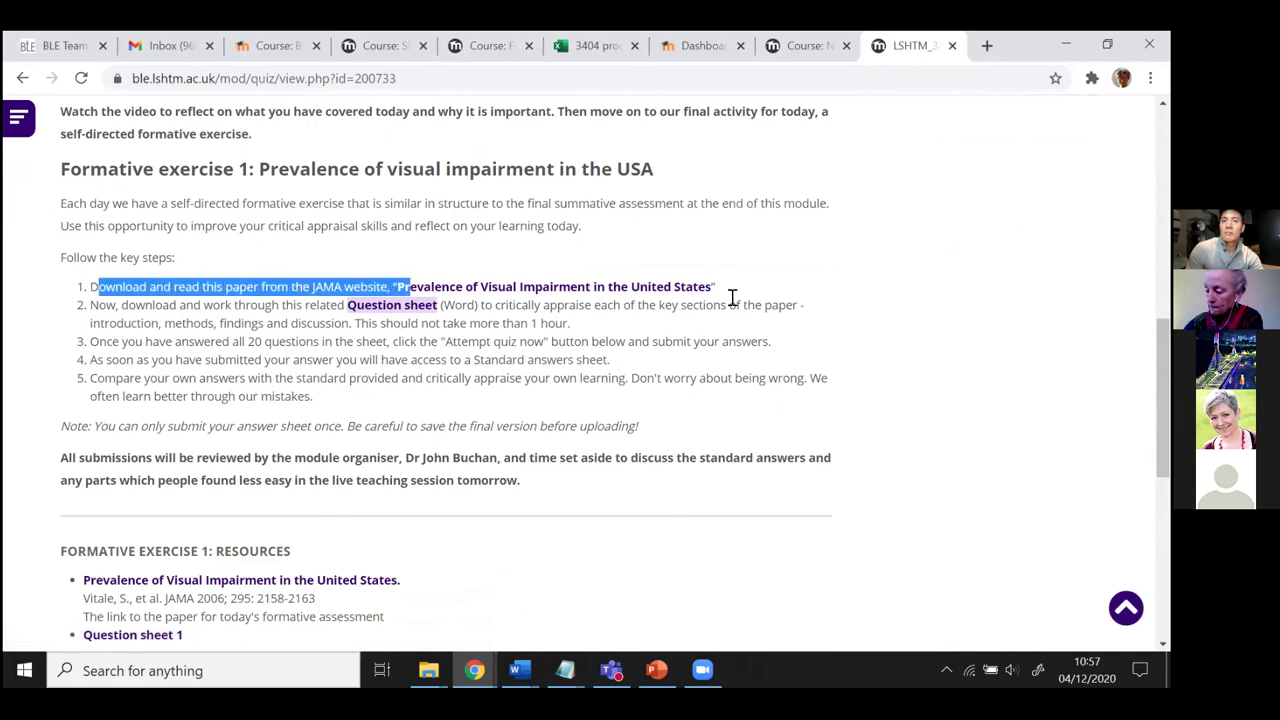
{"action": "left_click", "coordinate": [106, 322]}
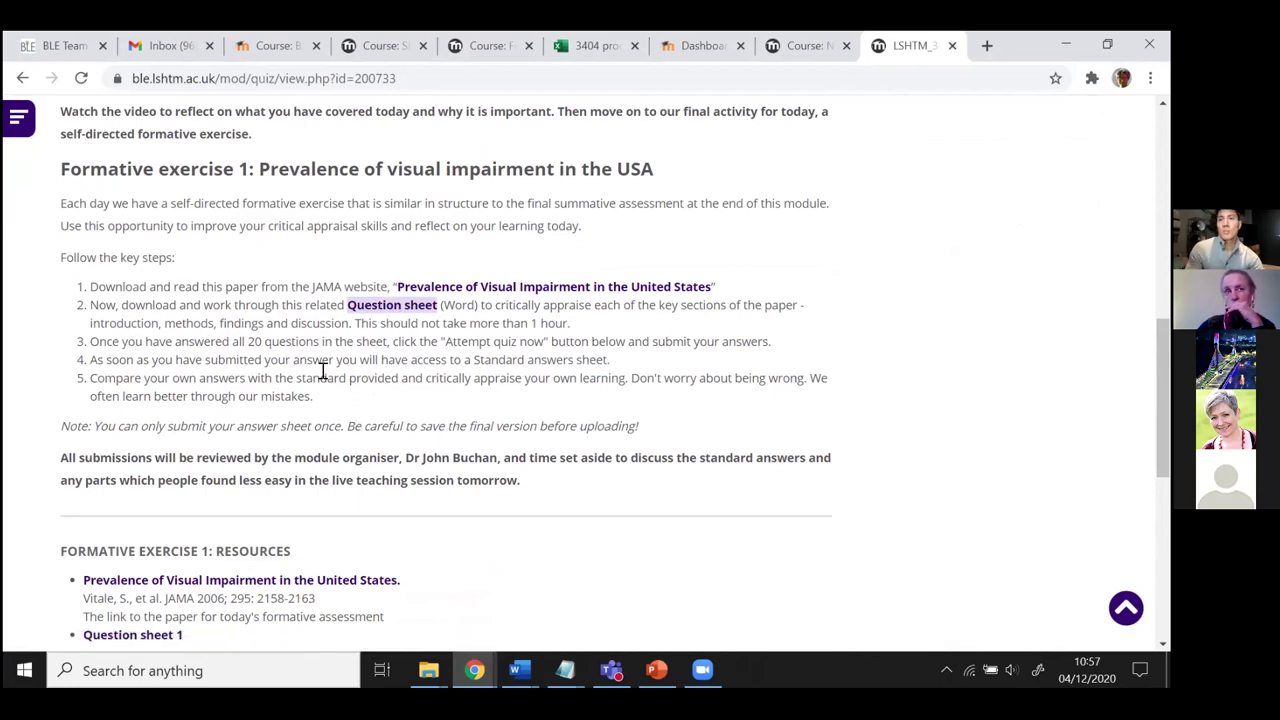
{"action": "scroll", "coordinate": [352, 407], "scroll_direction": "down", "scroll_amount": 1}
{"action": "scroll", "coordinate": [352, 407], "scroll_direction": "down", "scroll_amount": 4}
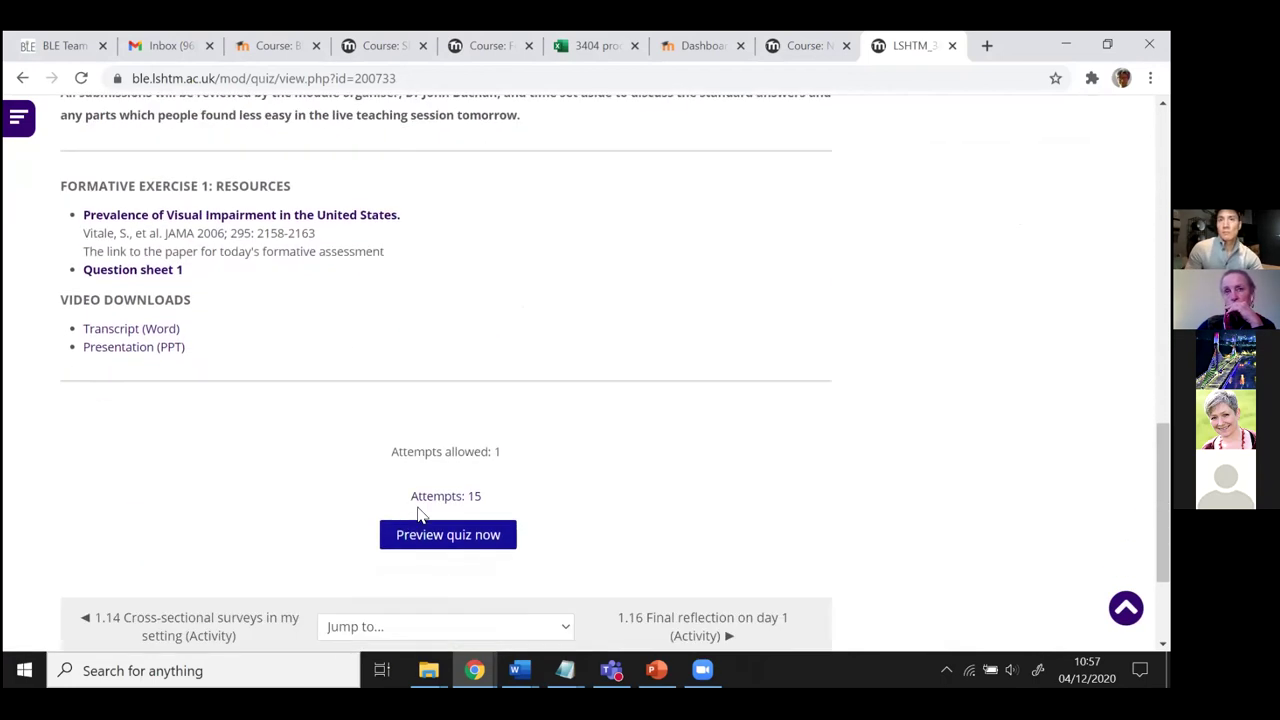
{"action": "scroll", "coordinate": [404, 443], "scroll_direction": "up", "scroll_amount": 1}
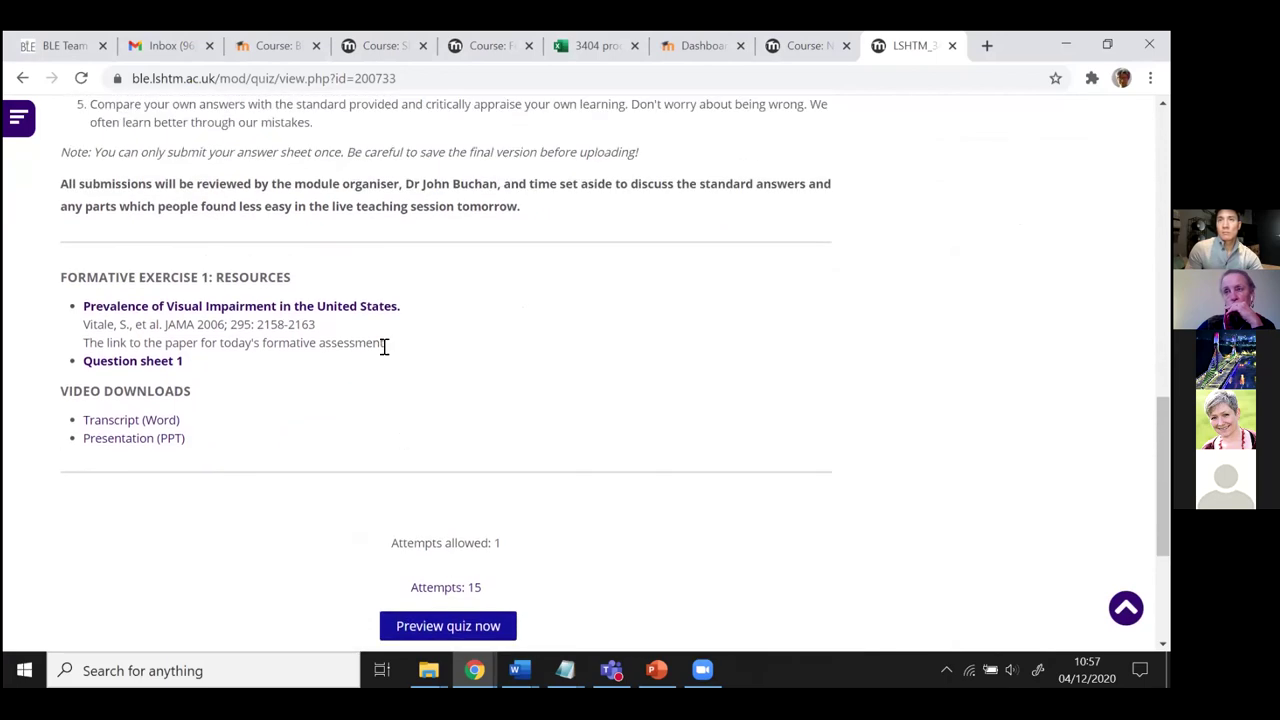
{"action": "scroll", "coordinate": [452, 413], "scroll_direction": "up", "scroll_amount": 1}
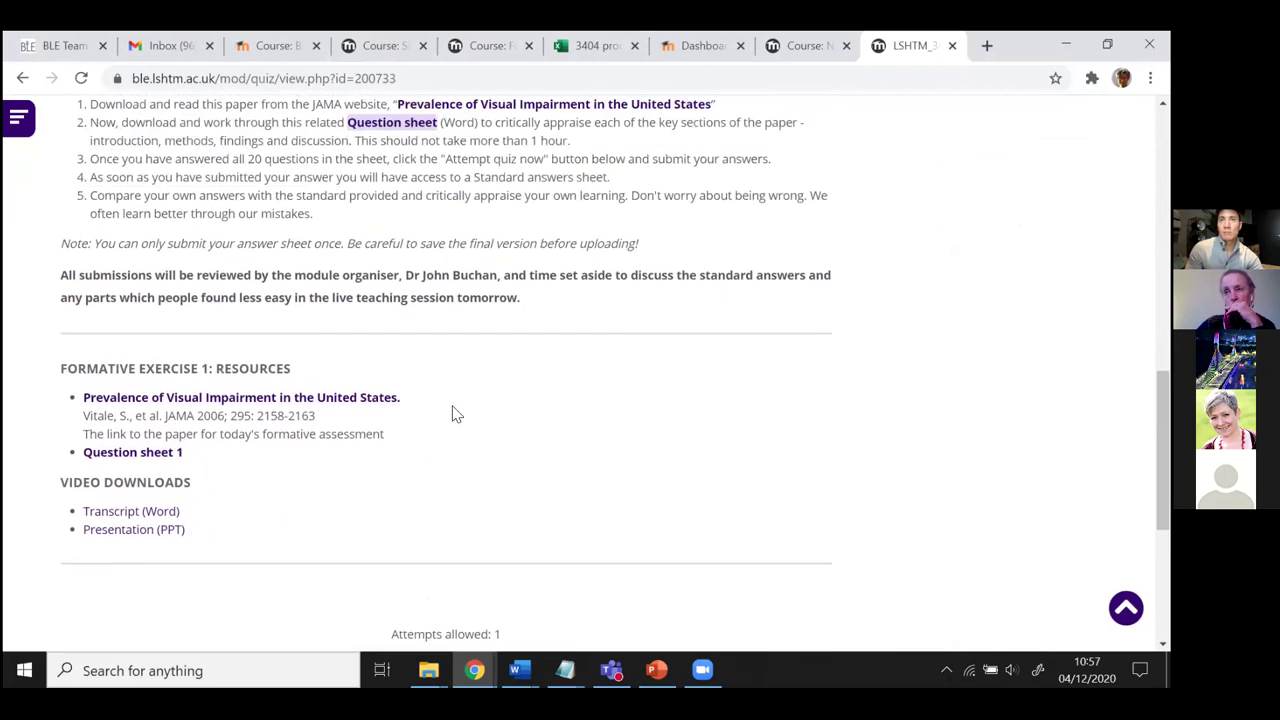
{"action": "scroll", "coordinate": [452, 413], "scroll_direction": "up", "scroll_amount": 2}
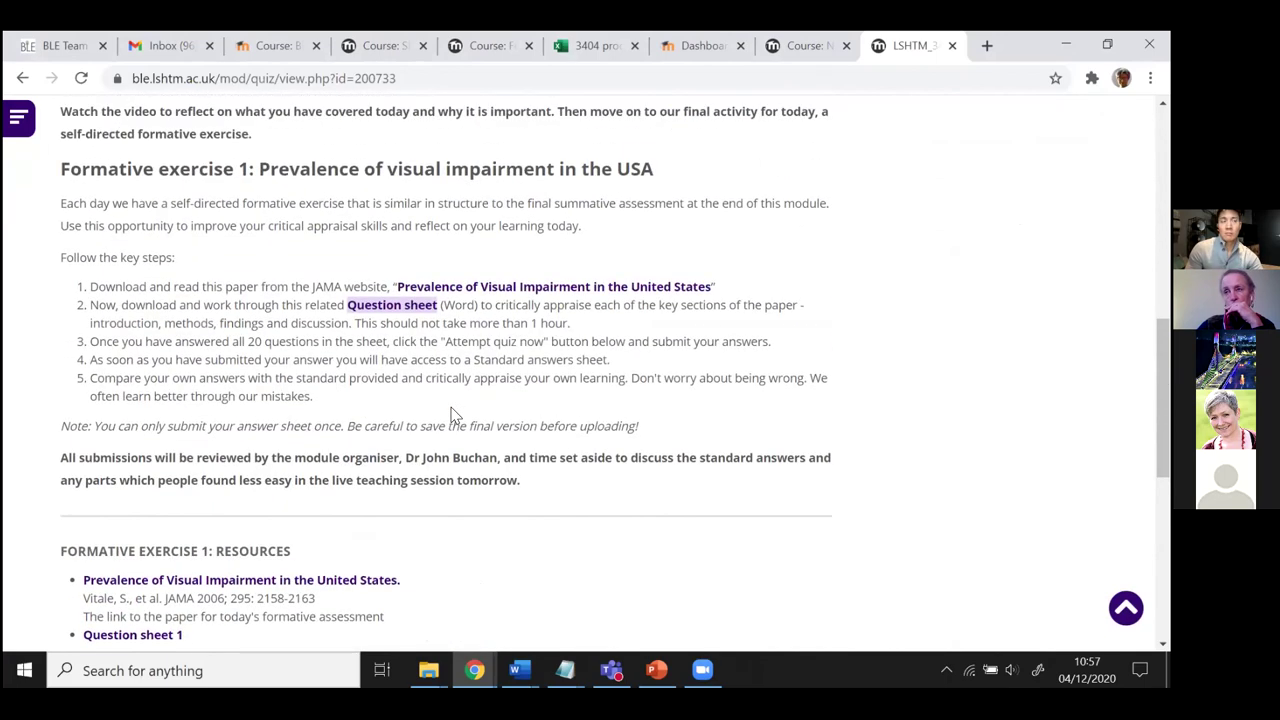
{"action": "scroll", "coordinate": [455, 410], "scroll_direction": "up", "scroll_amount": 9}
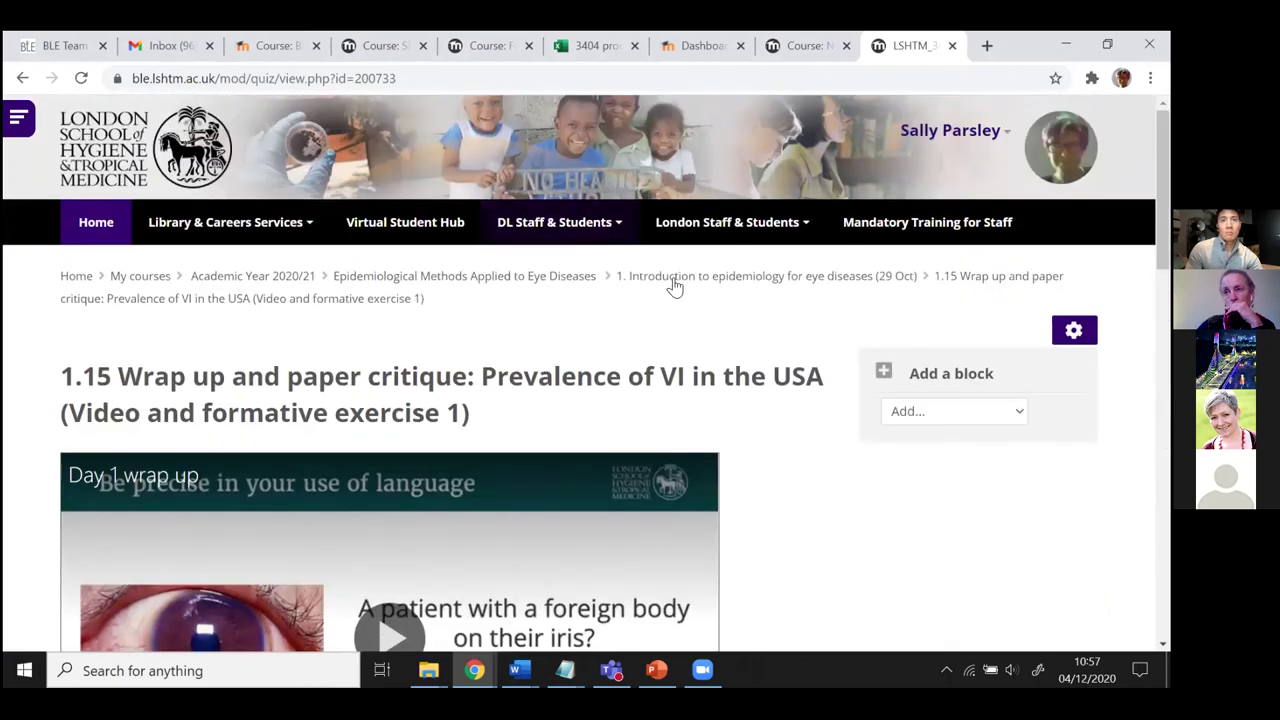
- Return to the Introduction to epidemiology for eye diseases section and look through its items
{"action": "left_click", "coordinate": [681, 286]}
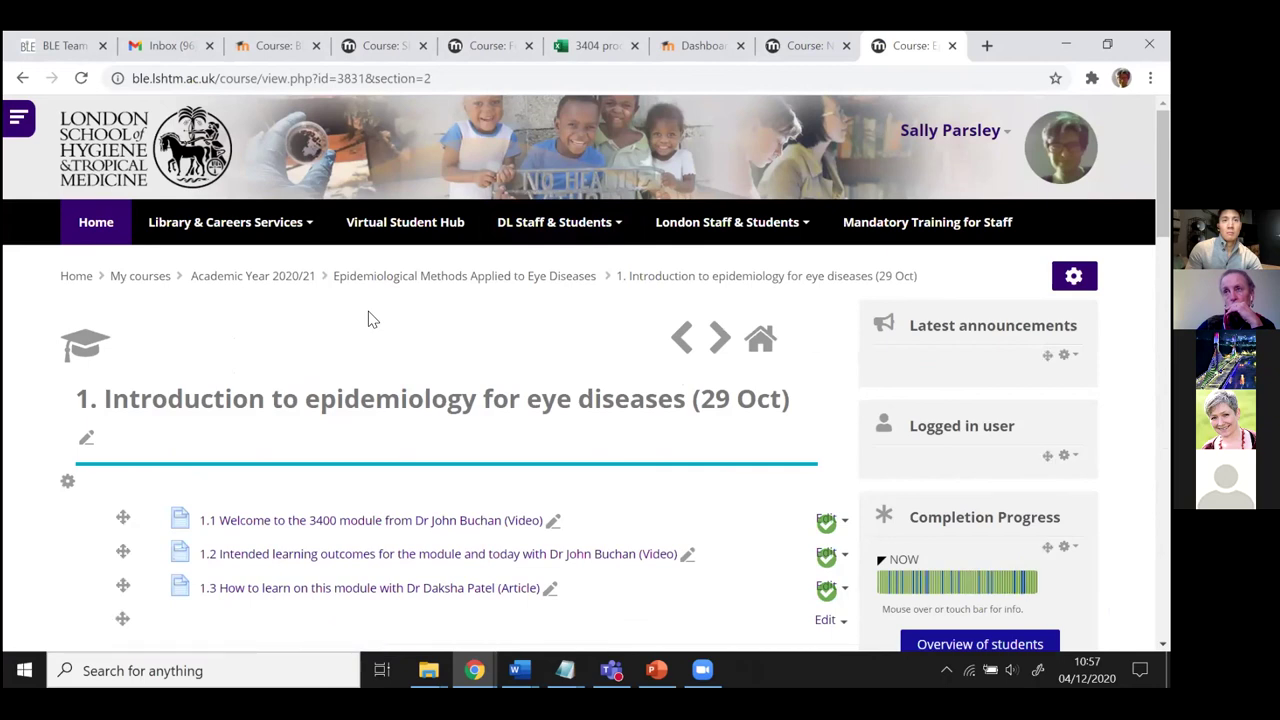
{"action": "scroll", "coordinate": [368, 319], "scroll_direction": "down", "scroll_amount": 2}
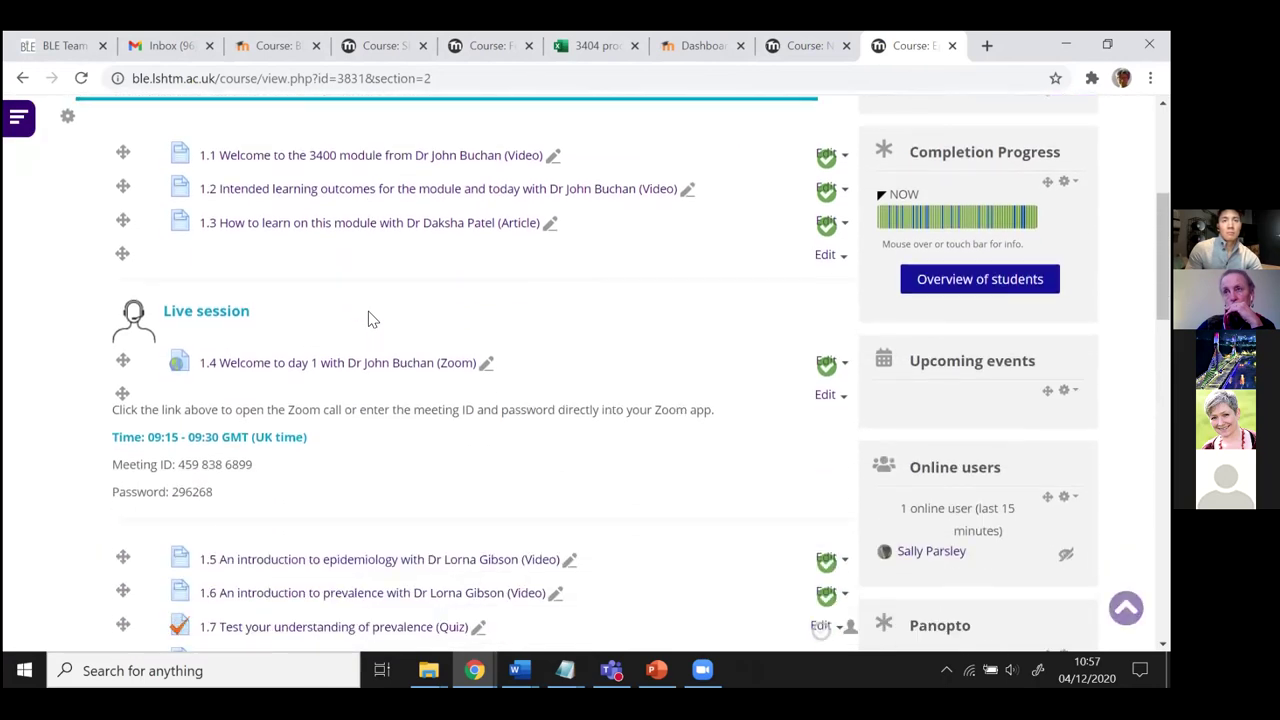
{"action": "scroll", "coordinate": [368, 318], "scroll_direction": "down", "scroll_amount": 3}
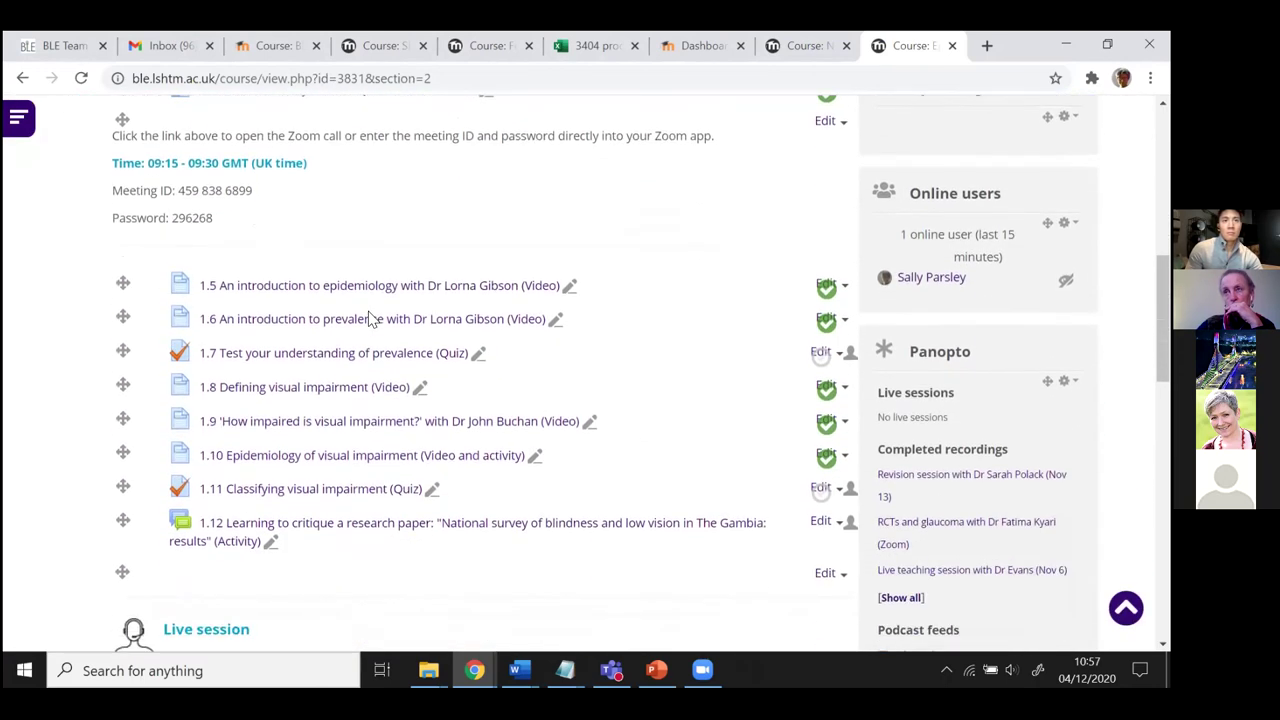
{"action": "scroll", "coordinate": [368, 318], "scroll_direction": "down", "scroll_amount": 1}
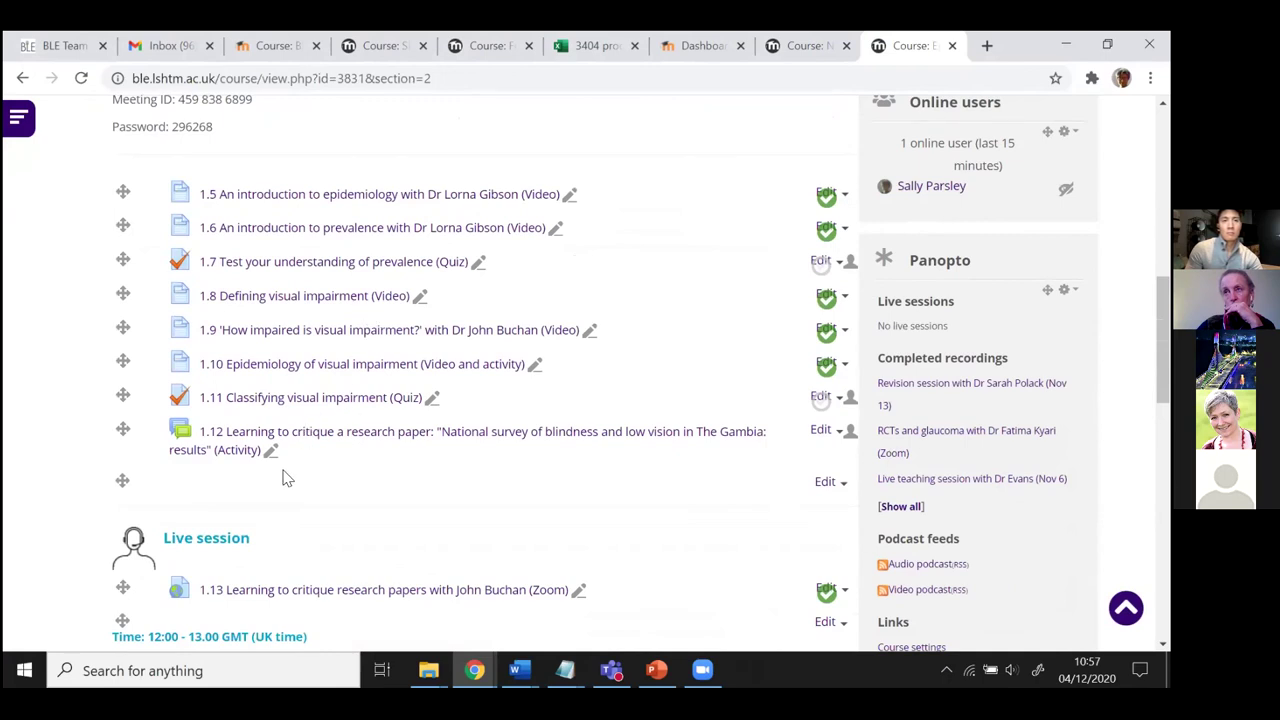
{"action": "scroll", "coordinate": [276, 481], "scroll_direction": "down", "scroll_amount": 2}
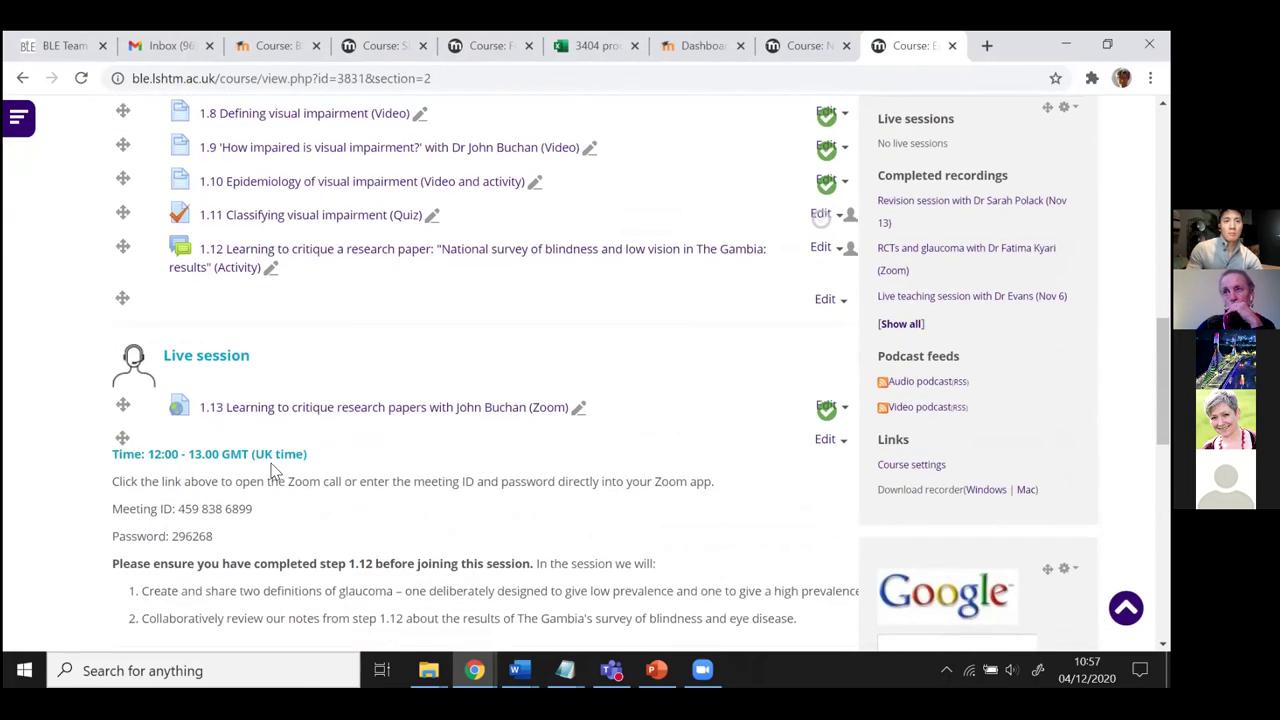
{"action": "scroll", "coordinate": [272, 461], "scroll_direction": "down", "scroll_amount": 1}
{"action": "scroll", "coordinate": [272, 461], "scroll_direction": "up", "scroll_amount": 5}
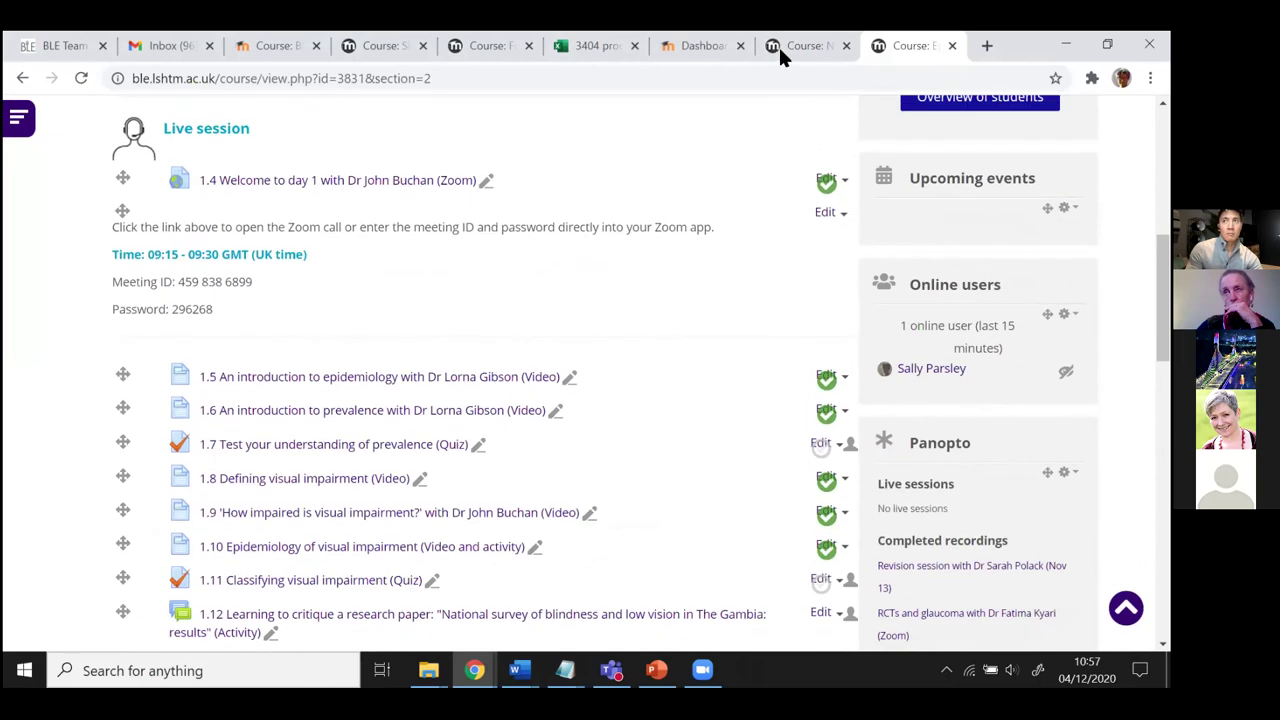
- Switch to the Non Communicable Eye Disease course's Day 1 section
{"action": "left_click", "coordinate": [778, 44]}
{"action": "left_click", "coordinate": [707, 47]}
{"action": "left_click", "coordinate": [780, 48]}
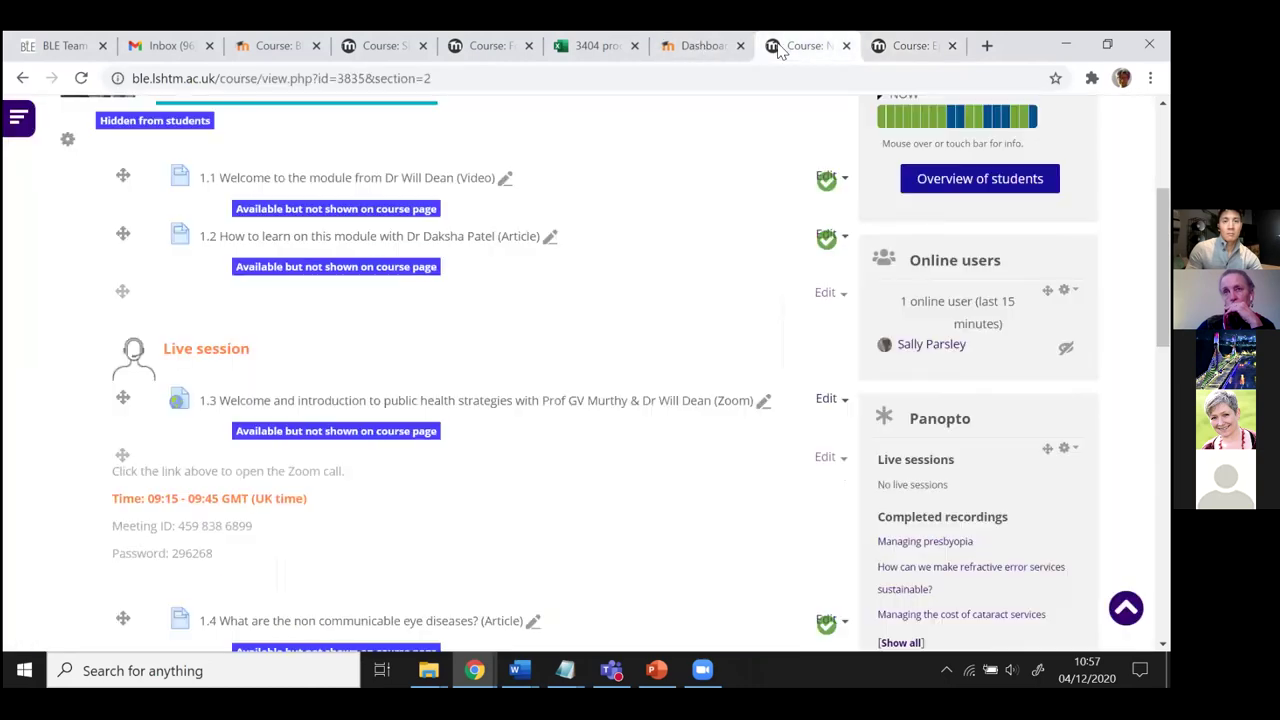